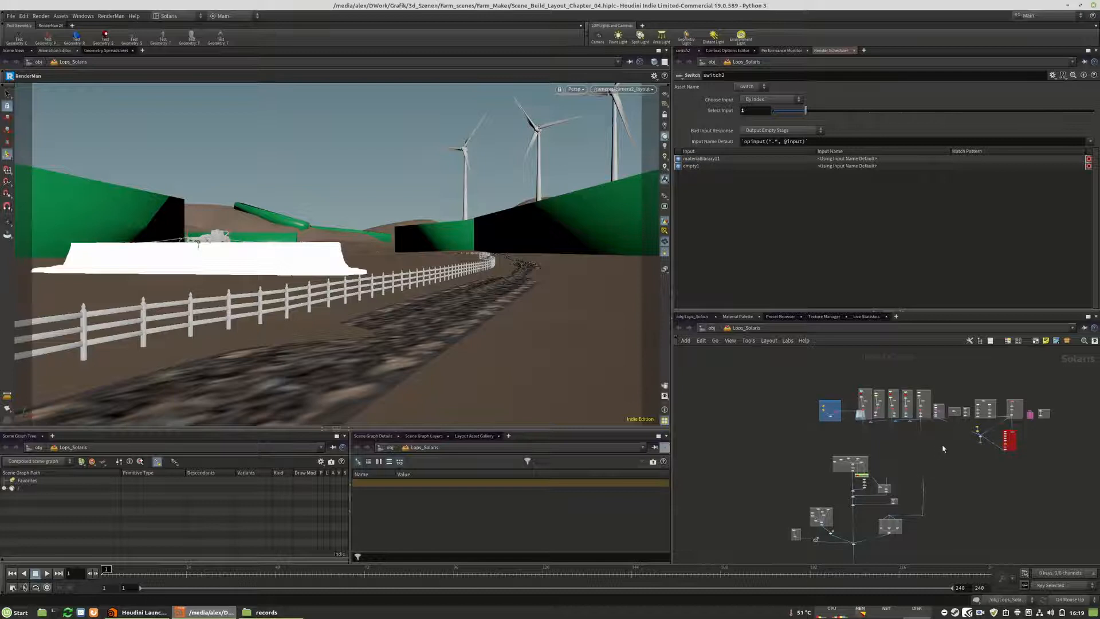
Step: Examine the Solaris node network, from the upper row of network boxes down to the lower merge chain and the red helper box
{"action": "scroll", "coordinate": [945, 449], "scroll_direction": "up", "scroll_amount": 5}
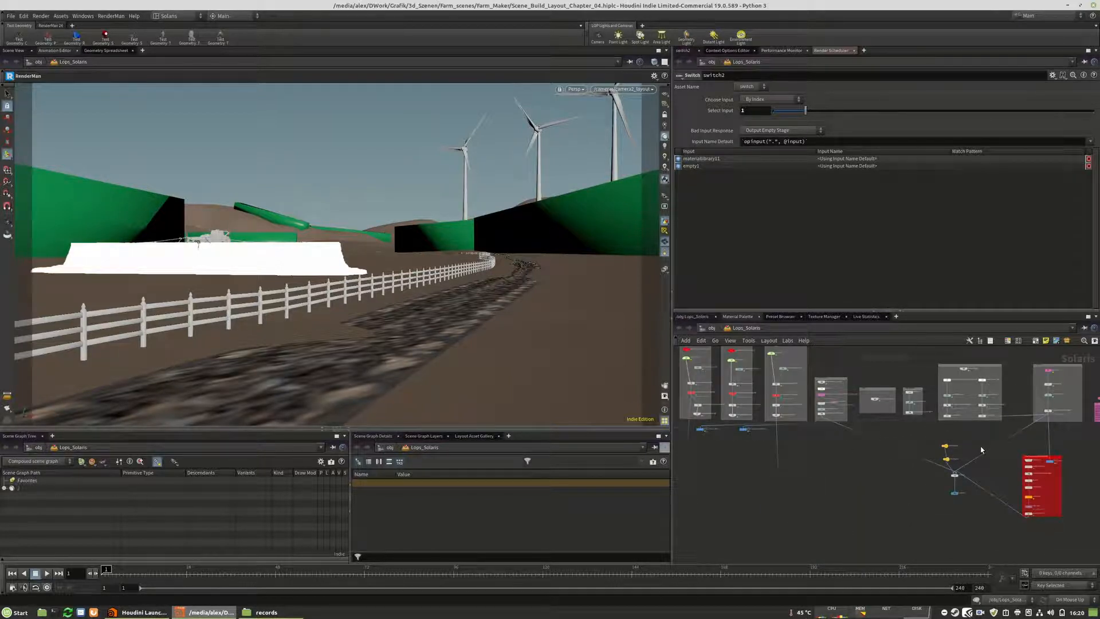
{"action": "middle_click_drag", "start_coordinate": [825, 492], "coordinate": [834, 429]}
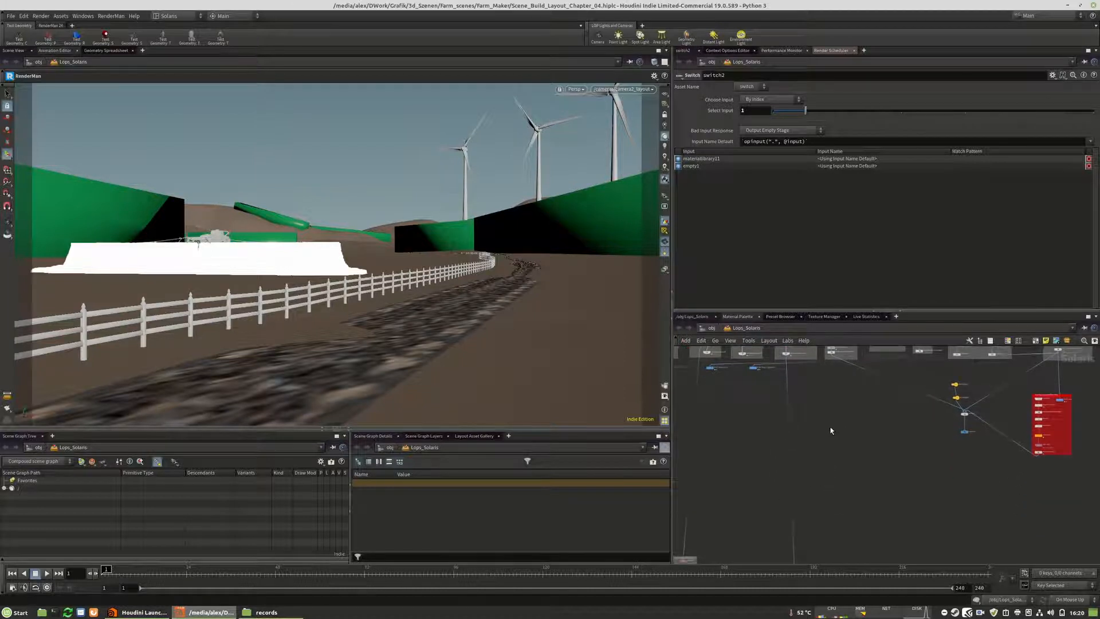
{"action": "scroll", "coordinate": [973, 440], "scroll_direction": "down", "scroll_amount": 3}
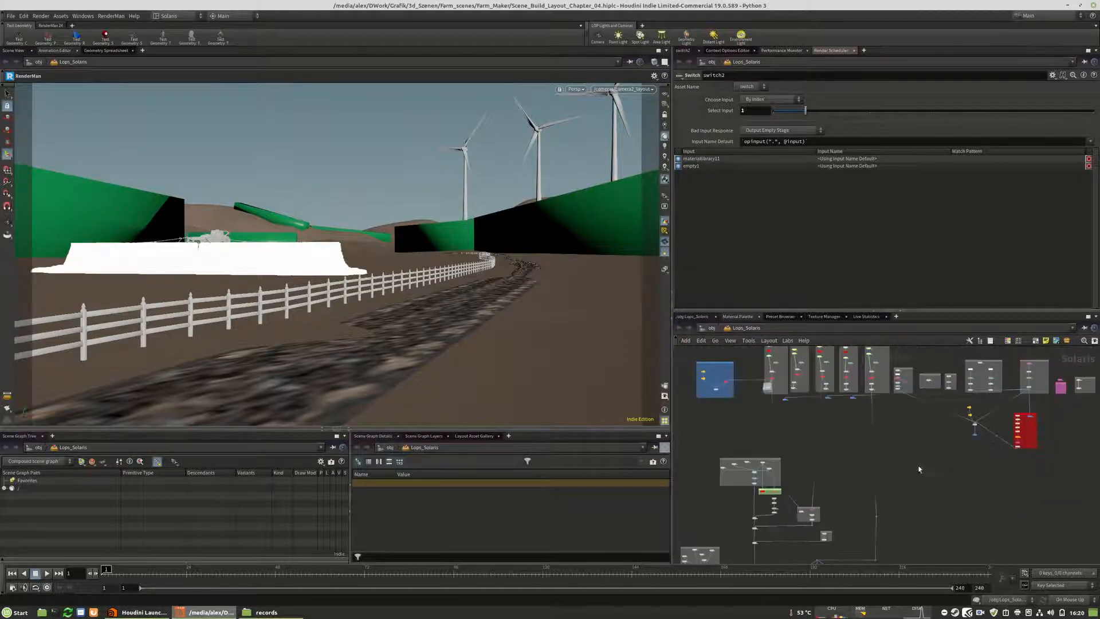
{"action": "middle_click_drag", "start_coordinate": [918, 469], "coordinate": [918, 435]}
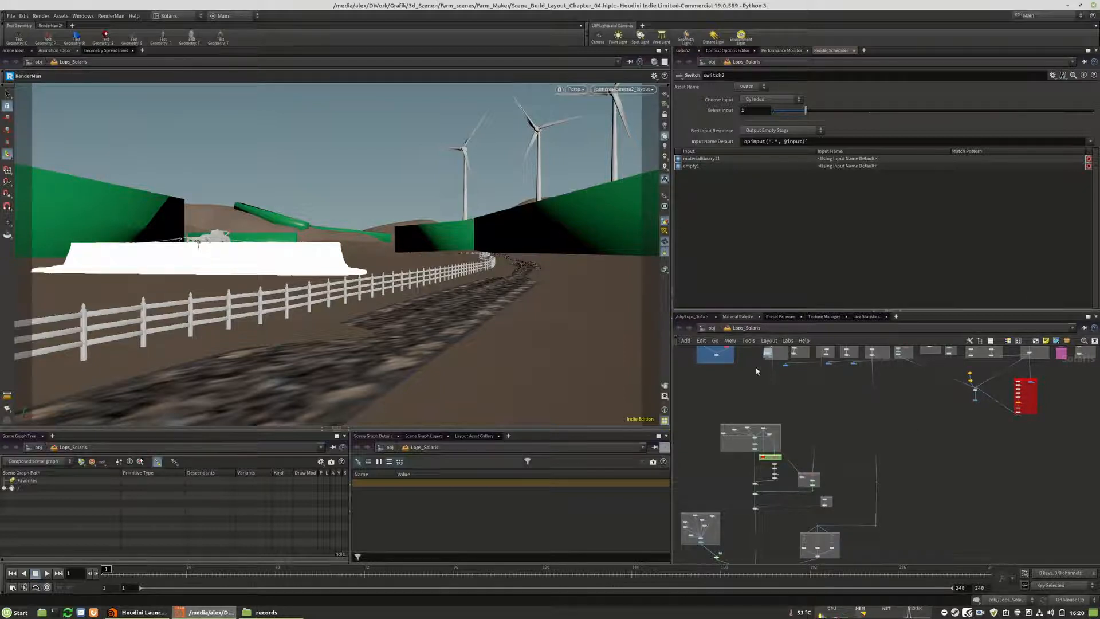
{"action": "middle_click_drag", "start_coordinate": [928, 432], "coordinate": [919, 453]}
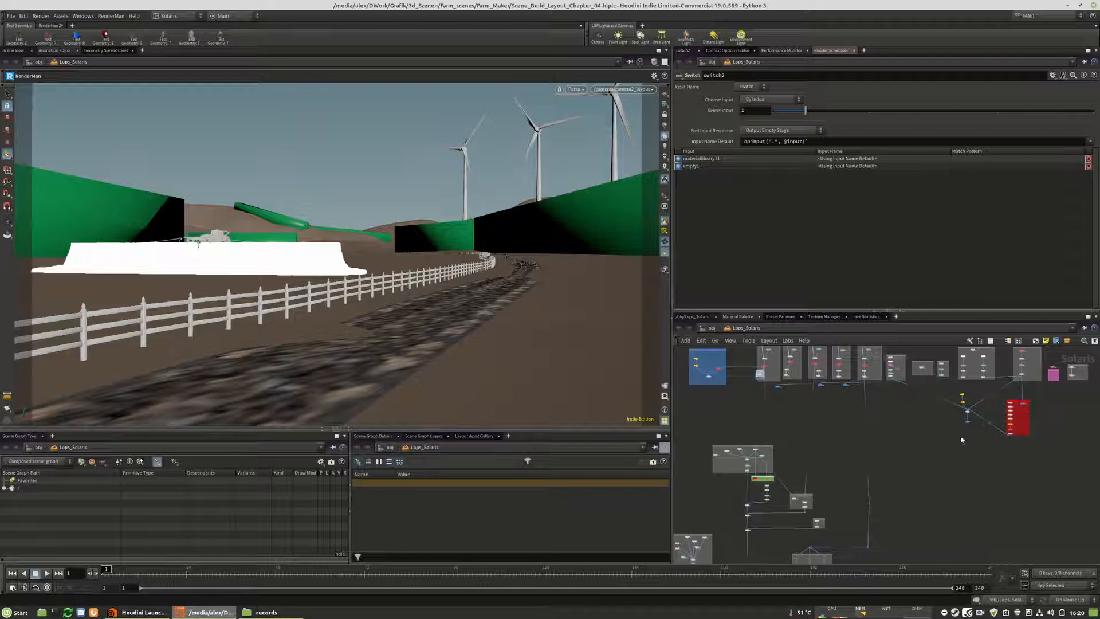
{"action": "middle_click_drag", "start_coordinate": [964, 433], "coordinate": [888, 472]}
{"action": "scroll", "coordinate": [991, 428], "scroll_direction": "up", "scroll_amount": 5}
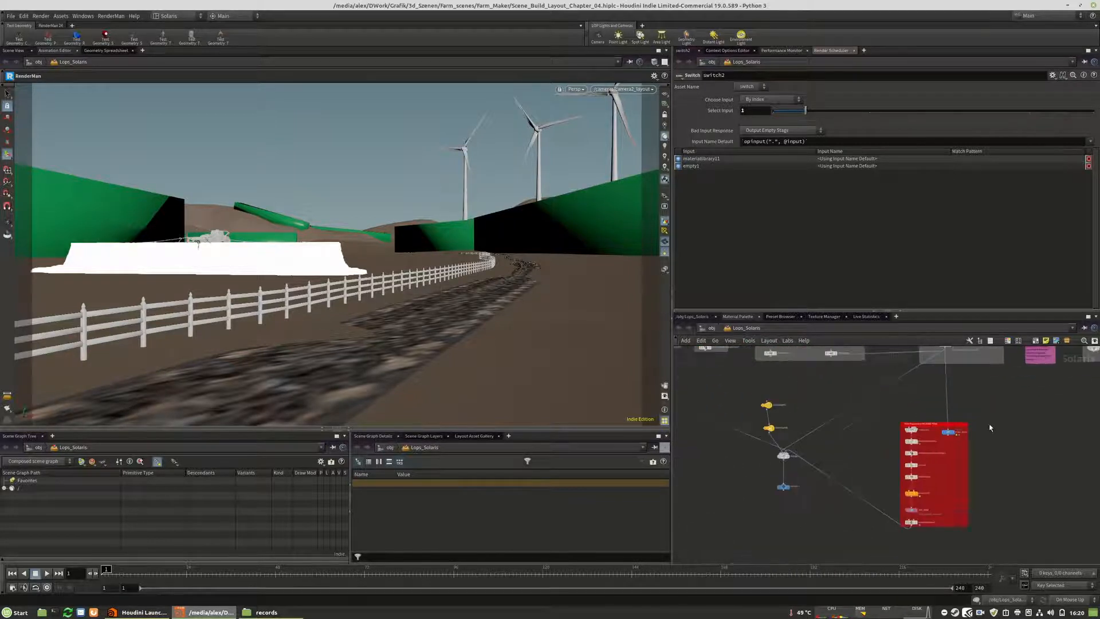
{"action": "middle_click_drag", "start_coordinate": [820, 493], "coordinate": [897, 437]}
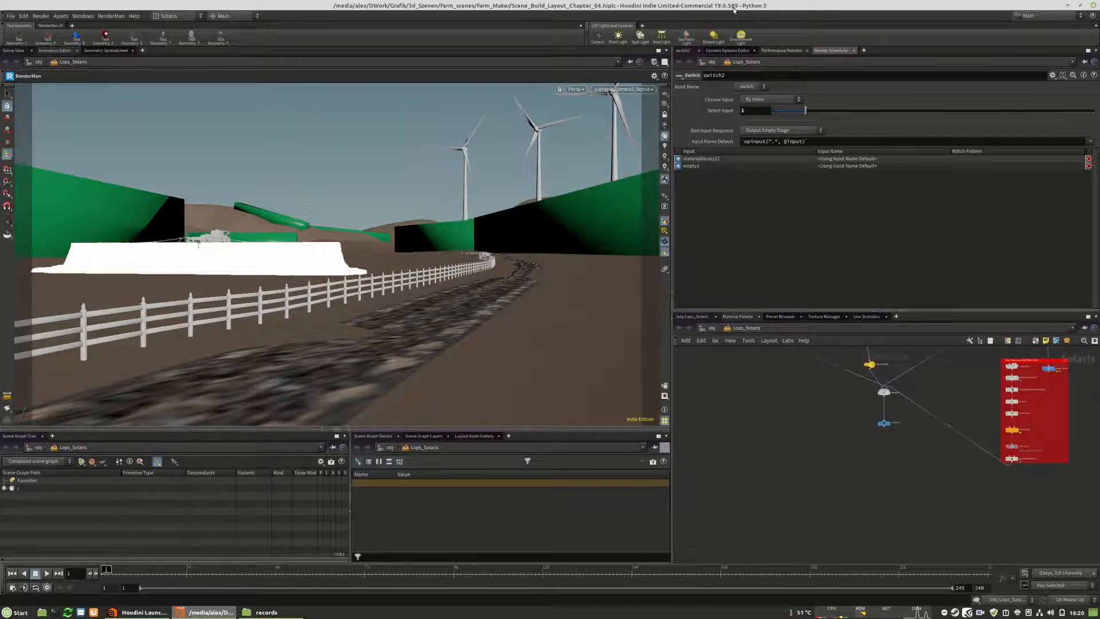
Step: Browse the layout asset gallery's grass, rock and tree assets and inspect the nodes in the Tree Placement HELPING TOOL box
{"action": "left_click", "coordinate": [474, 435]}
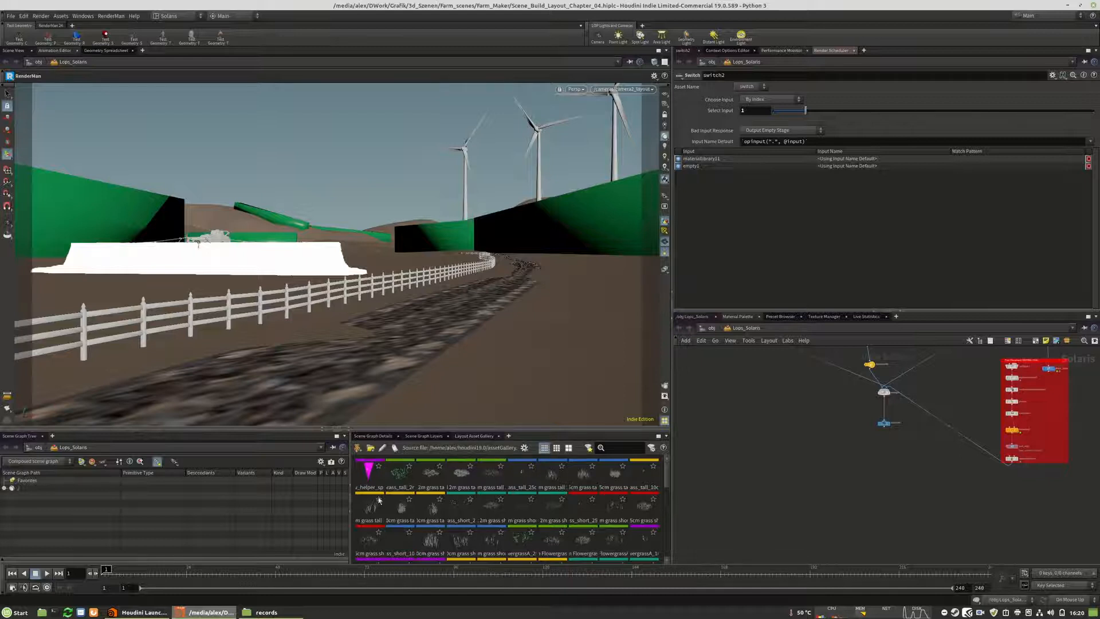
{"action": "scroll", "coordinate": [457, 514], "scroll_direction": "down", "scroll_amount": 5}
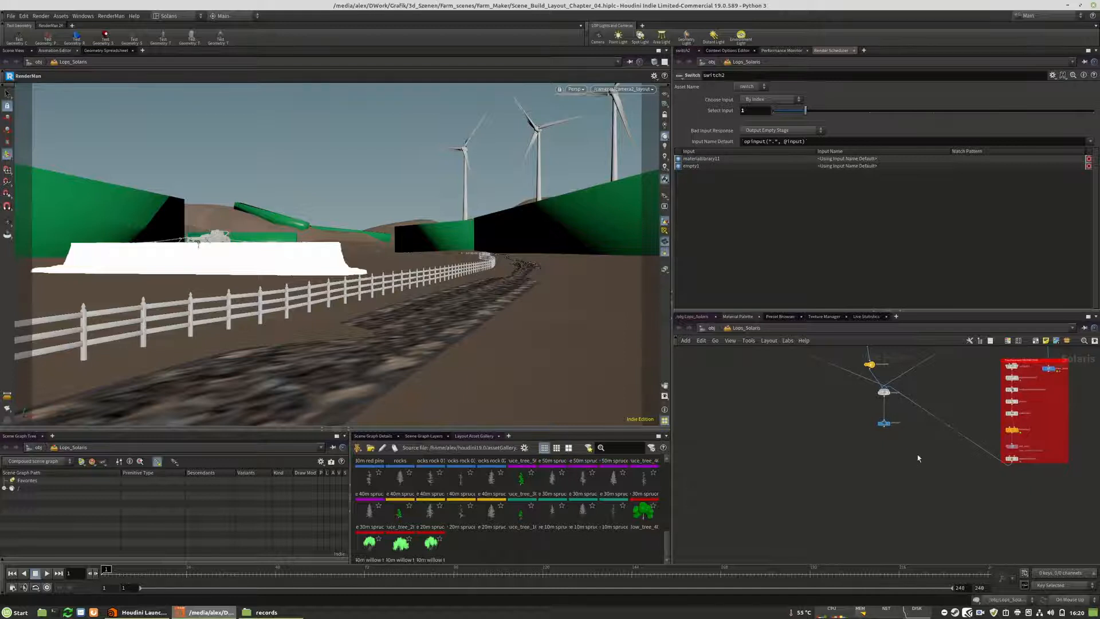
{"action": "middle_click_drag", "start_coordinate": [914, 459], "coordinate": [904, 502]}
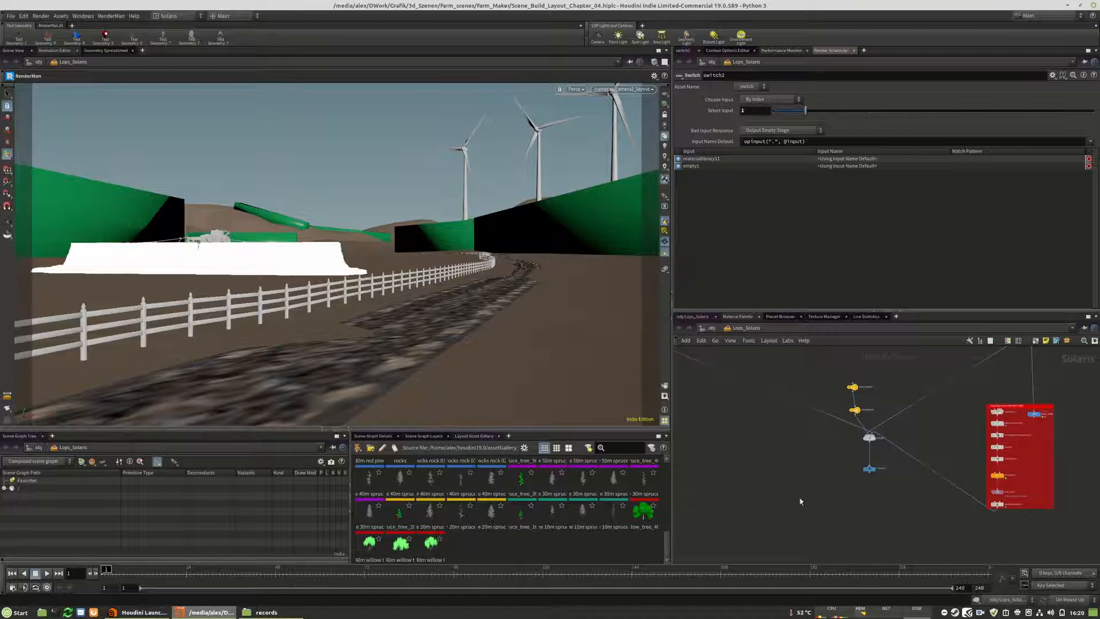
{"action": "middle_click_drag", "start_coordinate": [885, 498], "coordinate": [792, 497]}
{"action": "scroll", "coordinate": [913, 419], "scroll_direction": "up", "scroll_amount": 3}
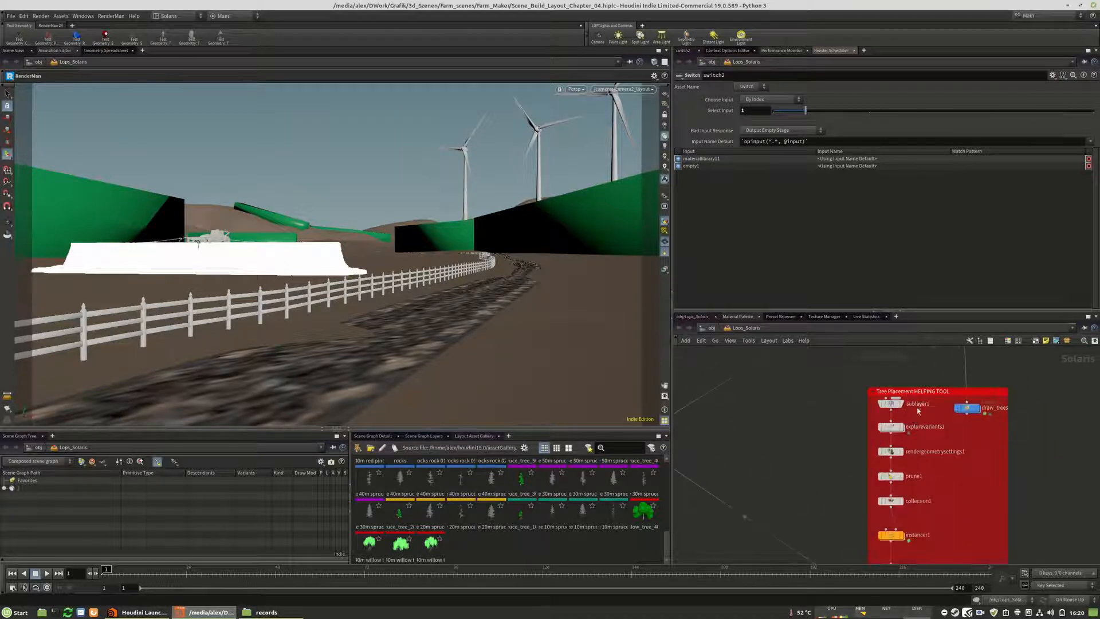
{"action": "scroll", "coordinate": [885, 381], "scroll_direction": "down", "scroll_amount": 1}
{"action": "scroll", "coordinate": [879, 384], "scroll_direction": "up", "scroll_amount": 3}
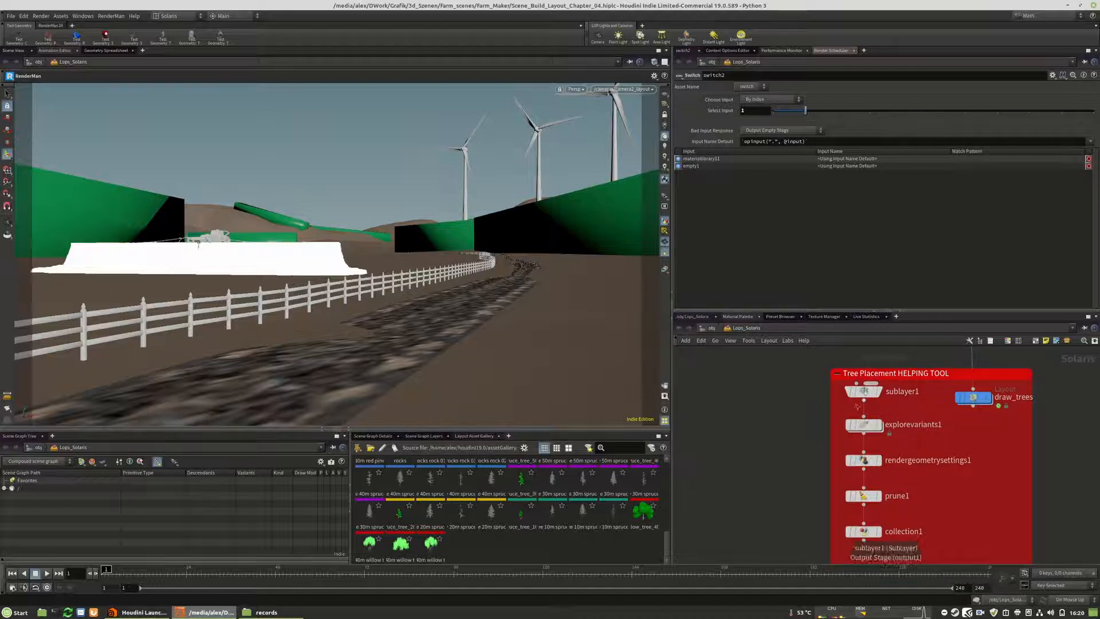
{"action": "scroll", "coordinate": [910, 418], "scroll_direction": "down", "scroll_amount": 4}
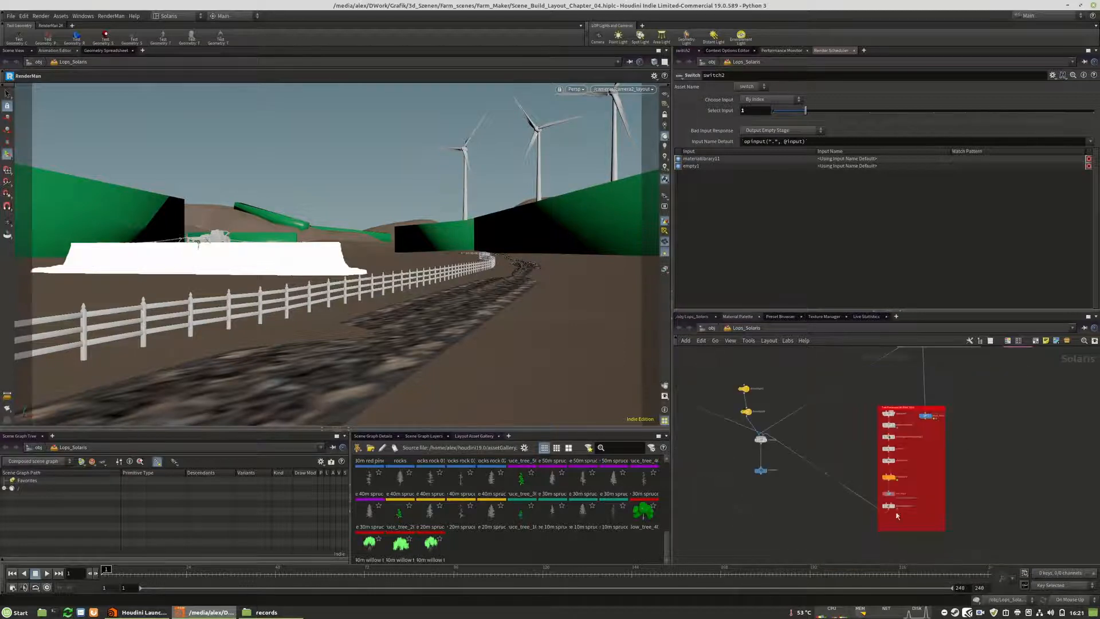
Step: Move the camera and switch nodes down beside the Tree Placement HELPING TOOL box and show the camera1 parameters
{"action": "scroll", "coordinate": [974, 452], "scroll_direction": "down", "scroll_amount": 3}
{"action": "left_click_drag", "start_coordinate": [885, 505], "coordinate": [865, 471]}
{"action": "left_click", "coordinate": [869, 429]}
{"action": "middle_click_drag", "start_coordinate": [869, 431], "coordinate": [875, 474]}
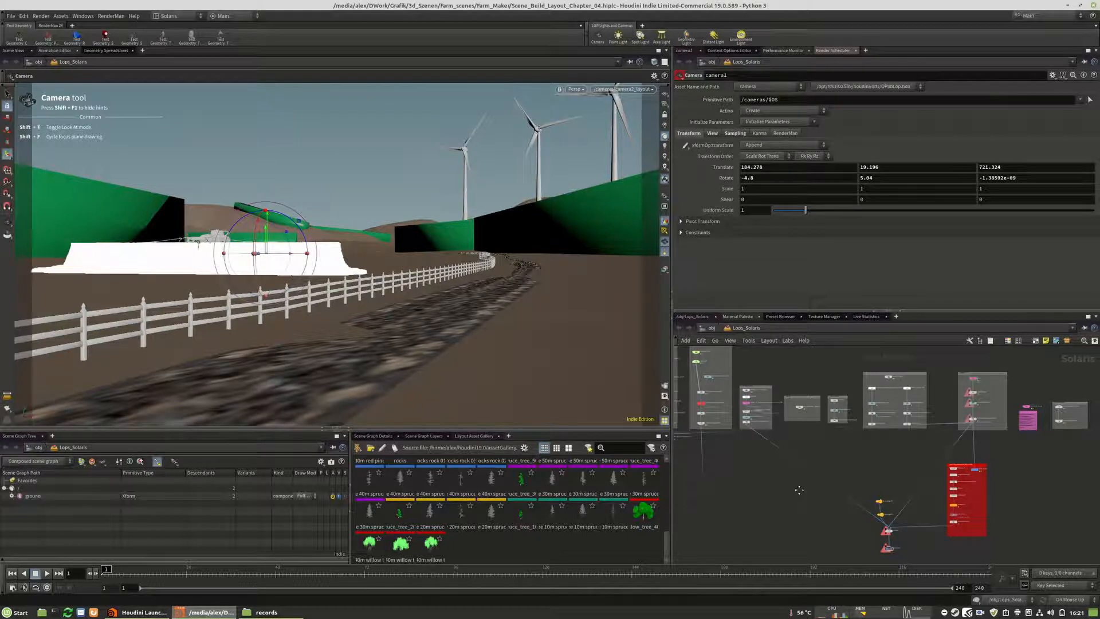
Step: Add a Layout node in the empty area of the network beside the lower network boxes
{"action": "scroll", "coordinate": [796, 482], "scroll_direction": "down", "scroll_amount": 4}
{"action": "middle_click_drag", "start_coordinate": [793, 496], "coordinate": [837, 393]}
{"action": "middle_click_drag", "start_coordinate": [824, 445], "coordinate": [886, 469]}
{"action": "scroll", "coordinate": [824, 444], "scroll_direction": "up", "scroll_amount": 6}
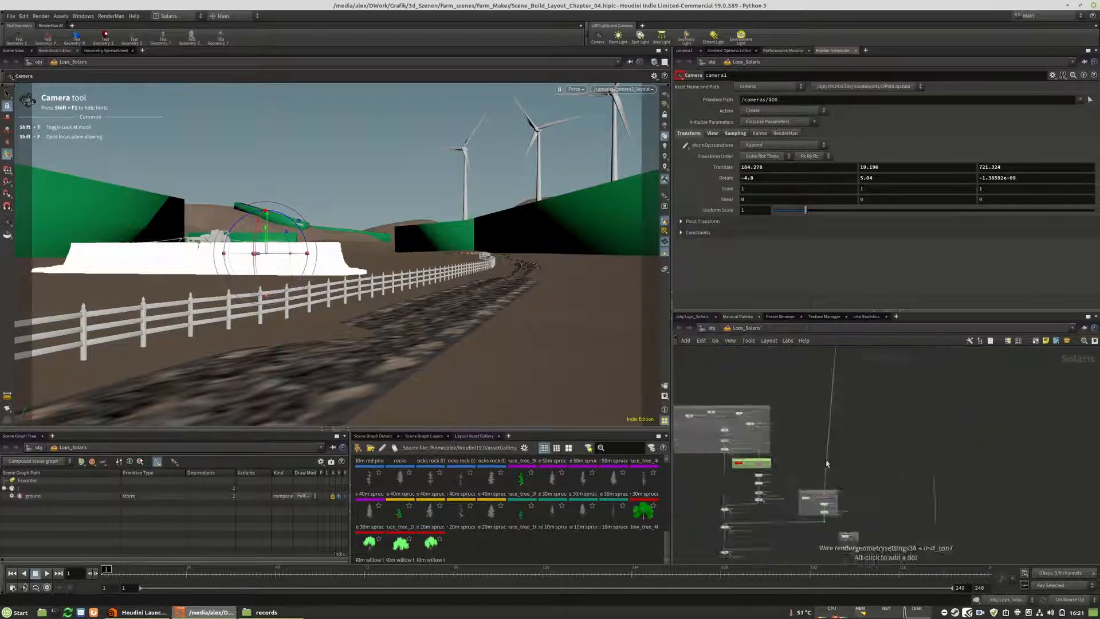
{"action": "scroll", "coordinate": [731, 391], "scroll_direction": "down", "scroll_amount": 5}
{"action": "scroll", "coordinate": [830, 481], "scroll_direction": "up", "scroll_amount": 3}
{"action": "key", "text": "Tab"}
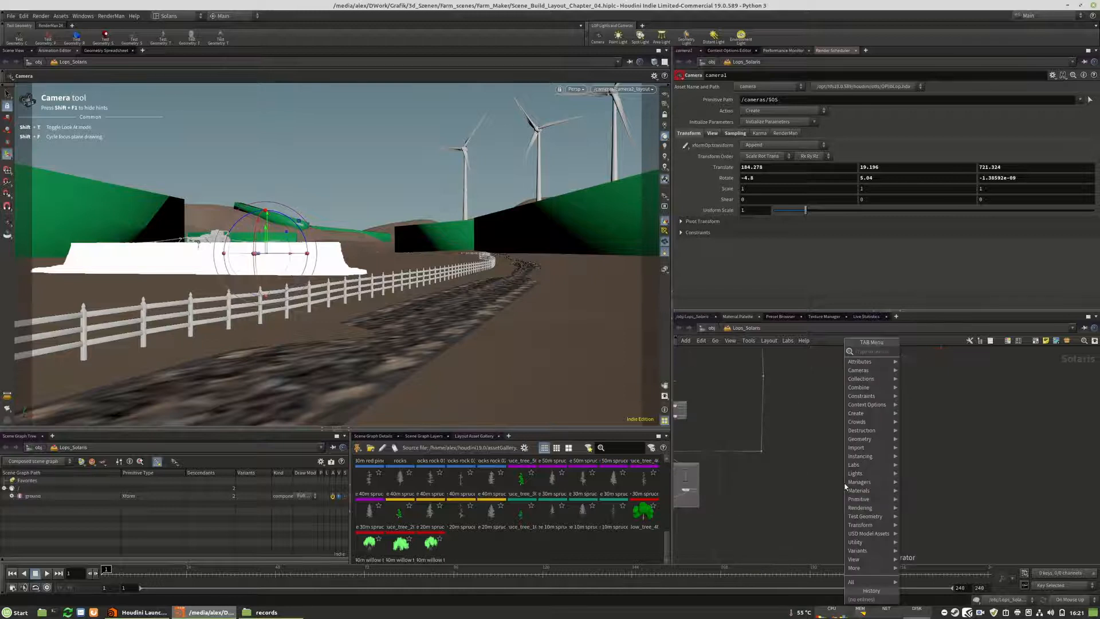
{"action": "type", "text": "lay"}
{"action": "key", "text": "Return"}
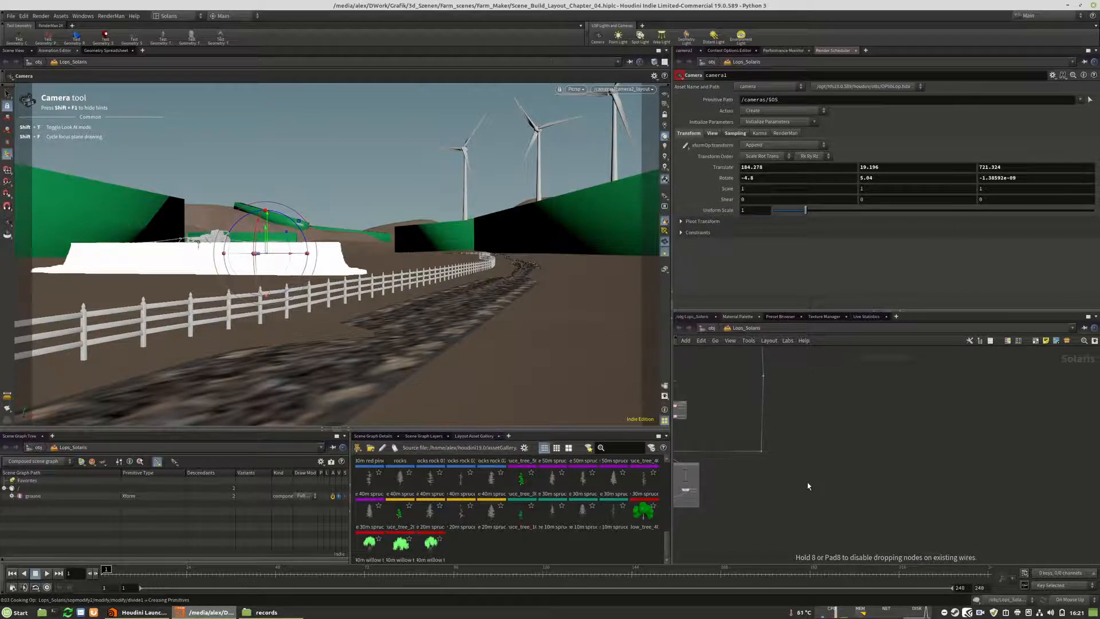
{"action": "left_click", "coordinate": [808, 486]}
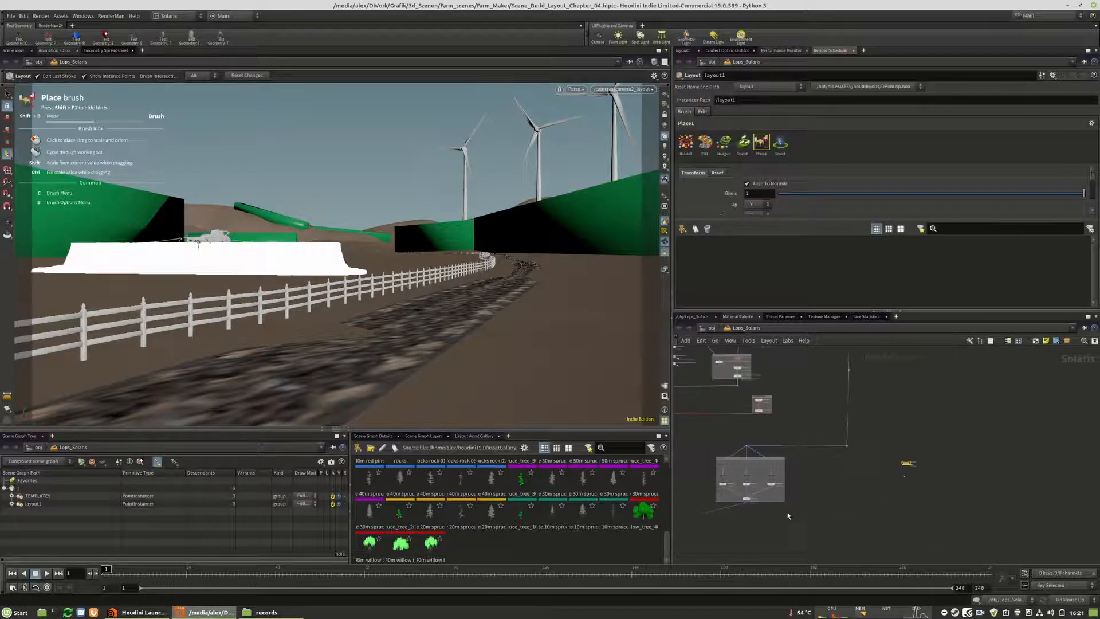
Step: Add the magenta draw helper sphere from the asset gallery to the Layout node's brush assets
{"action": "scroll", "coordinate": [504, 525], "scroll_direction": "down", "scroll_amount": 5}
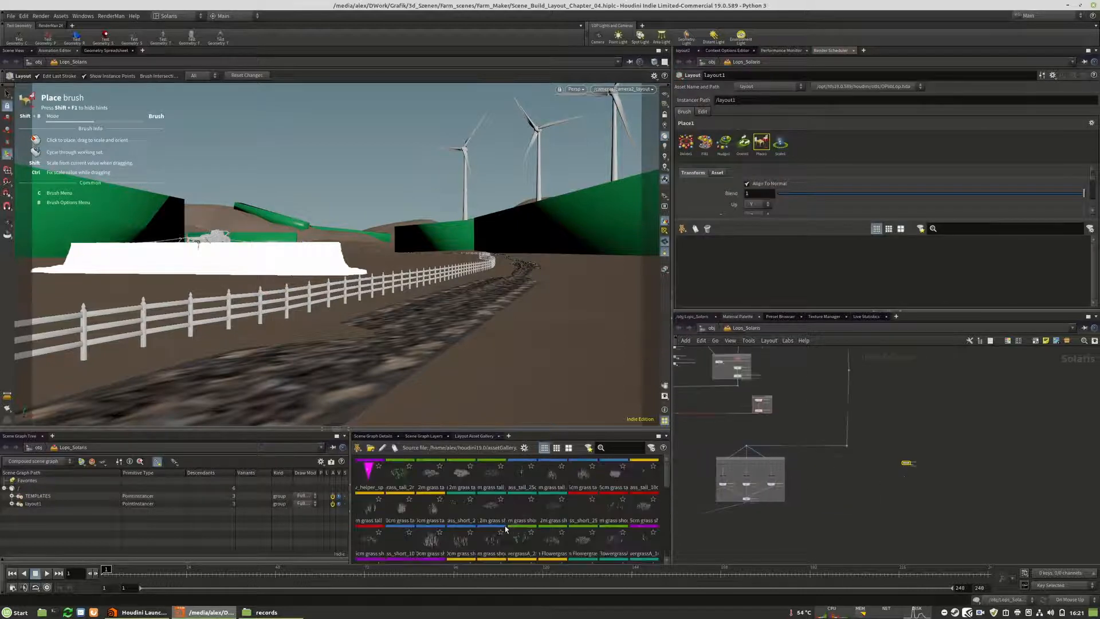
{"action": "left_click", "coordinate": [366, 475]}
{"action": "left_click_drag", "start_coordinate": [698, 256], "coordinate": [697, 258]}
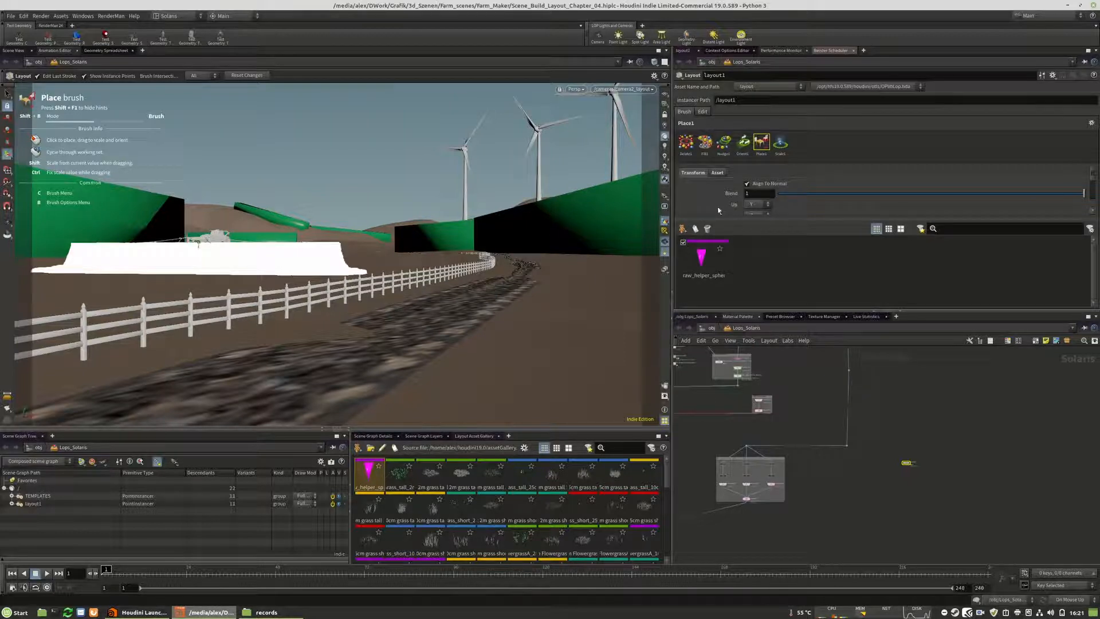
Step: Wire the ground plane node into the input of layout1 and position layout1 clear of the other boxes
{"action": "scroll", "coordinate": [905, 462], "scroll_direction": "up", "scroll_amount": 3}
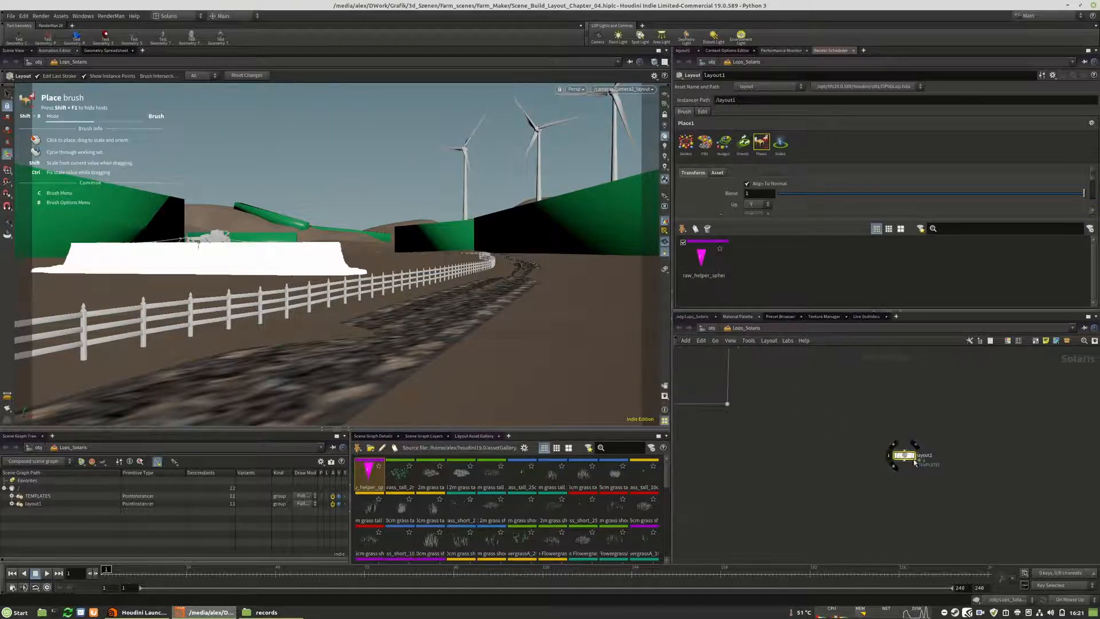
{"action": "left_click", "coordinate": [911, 459]}
{"action": "scroll", "coordinate": [917, 461], "scroll_direction": "down", "scroll_amount": 5}
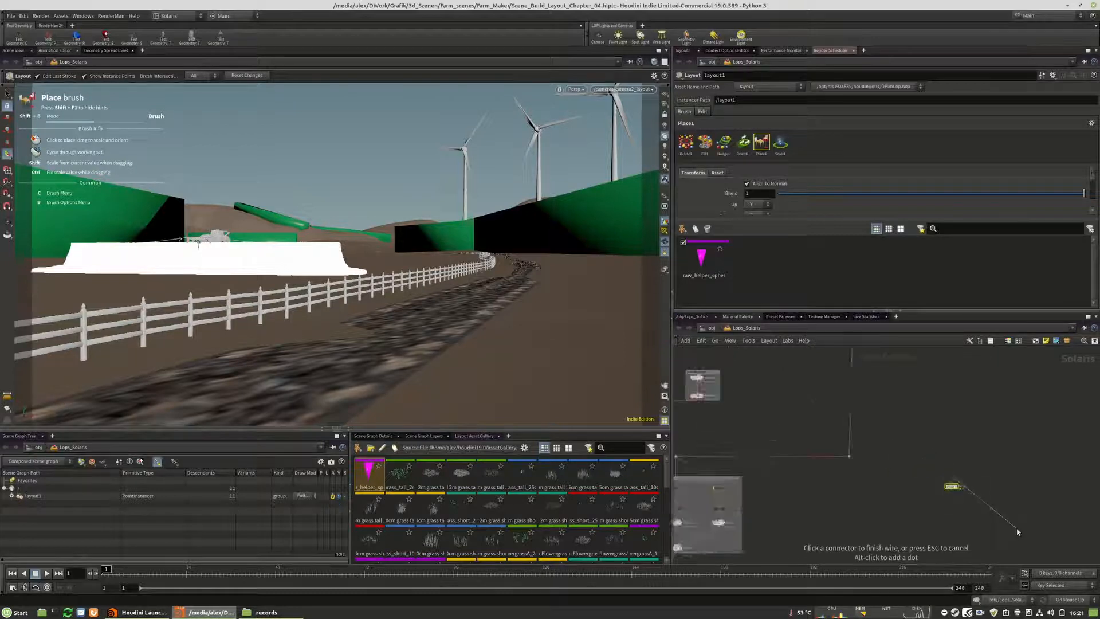
{"action": "scroll", "coordinate": [836, 421], "scroll_direction": "up", "scroll_amount": 5}
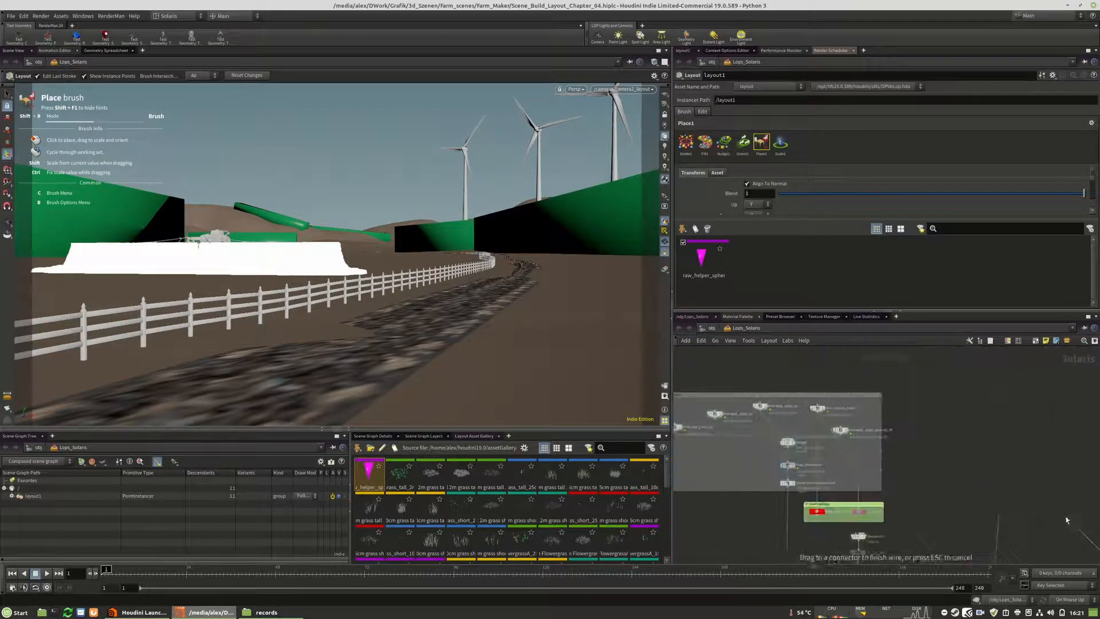
{"action": "left_click", "coordinate": [807, 405]}
{"action": "scroll", "coordinate": [734, 379], "scroll_direction": "down", "scroll_amount": 5}
{"action": "scroll", "coordinate": [735, 379], "scroll_direction": "down", "scroll_amount": 3}
{"action": "scroll", "coordinate": [859, 461], "scroll_direction": "up", "scroll_amount": 4}
{"action": "left_click_drag", "start_coordinate": [880, 491], "coordinate": [897, 492]}
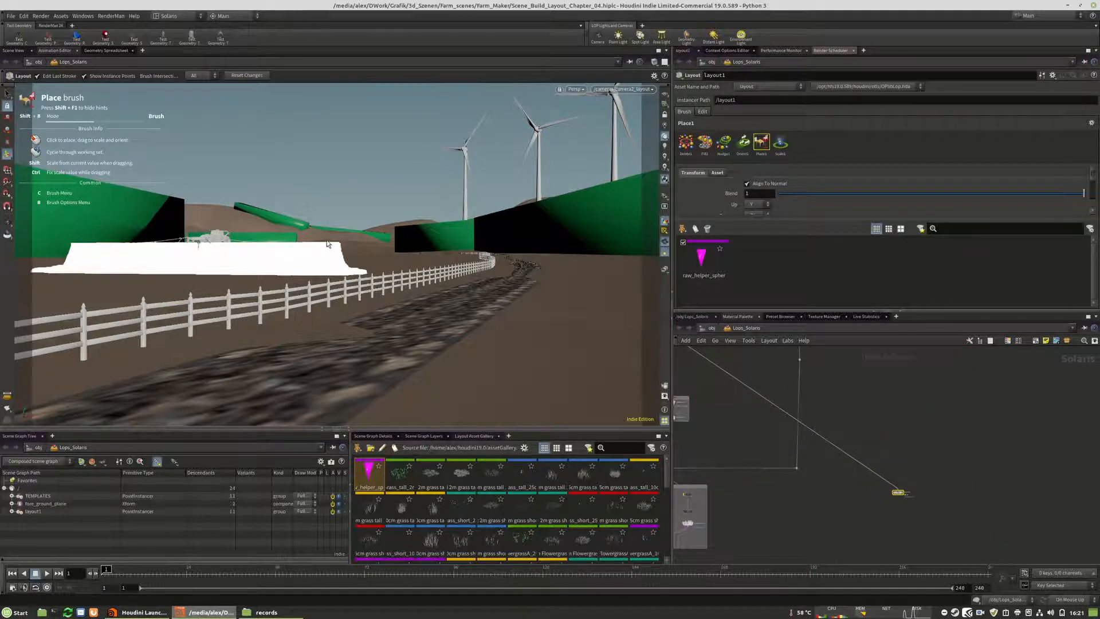
Step: Wire the output of layout1 into merge1 and show the merged scene with the green block in the viewport
{"action": "key", "text": "space"}
{"action": "left_click_drag", "start_coordinate": [328, 243], "coordinate": [370, 342]}
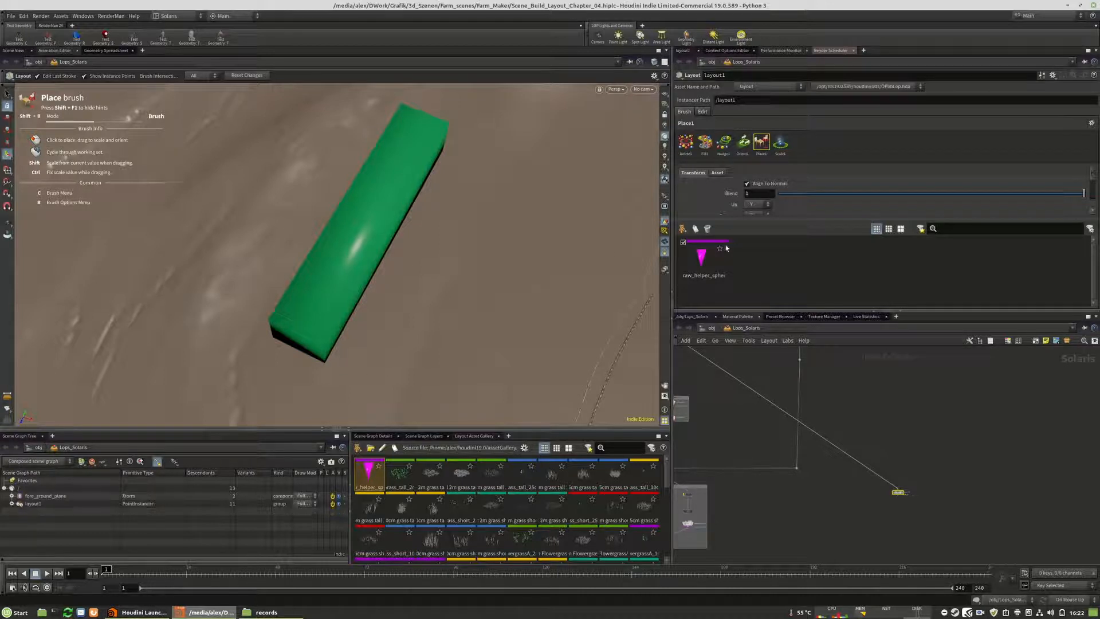
{"action": "scroll", "coordinate": [903, 498], "scroll_direction": "up", "scroll_amount": 4}
{"action": "left_click", "coordinate": [901, 484]}
{"action": "scroll", "coordinate": [980, 457], "scroll_direction": "down", "scroll_amount": 7}
{"action": "scroll", "coordinate": [965, 464], "scroll_direction": "up", "scroll_amount": 5}
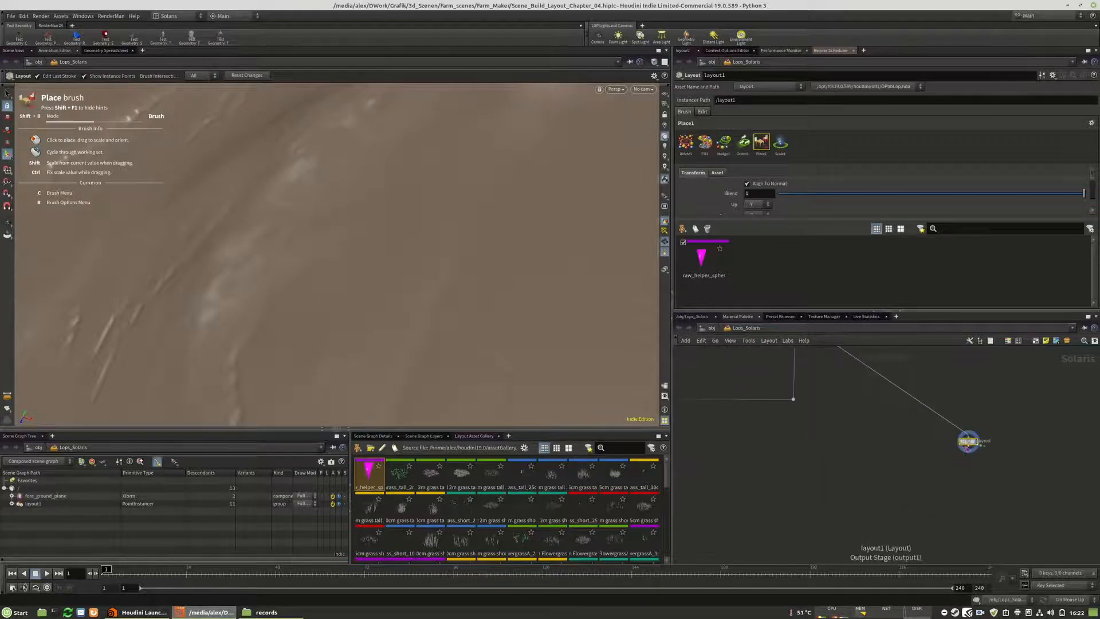
{"action": "left_click", "coordinate": [967, 449]}
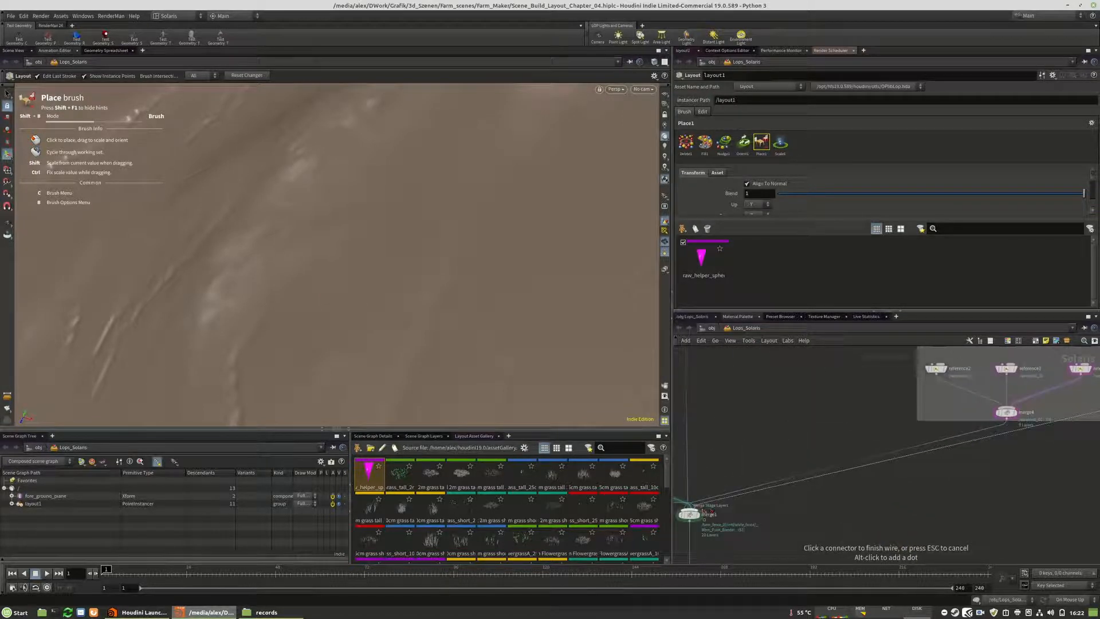
{"action": "left_click", "coordinate": [689, 508]}
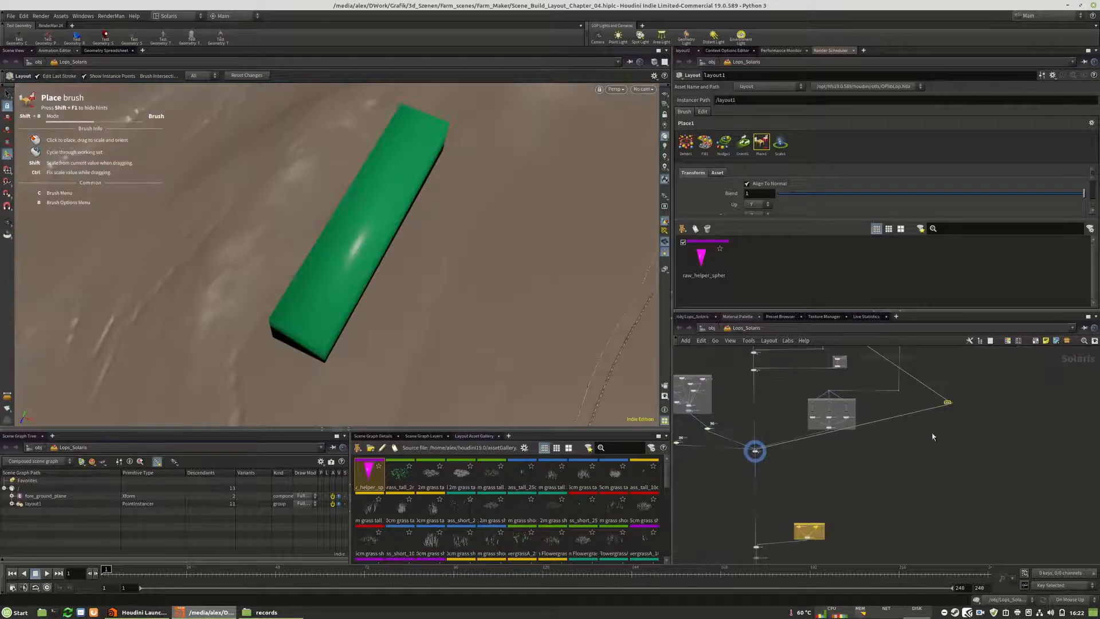
{"action": "left_click_drag", "start_coordinate": [949, 403], "coordinate": [959, 433]}
Step: Place draw helper spheres on the ground around the green block with the Place brush
{"action": "scroll", "coordinate": [957, 433], "scroll_direction": "up", "scroll_amount": 4}
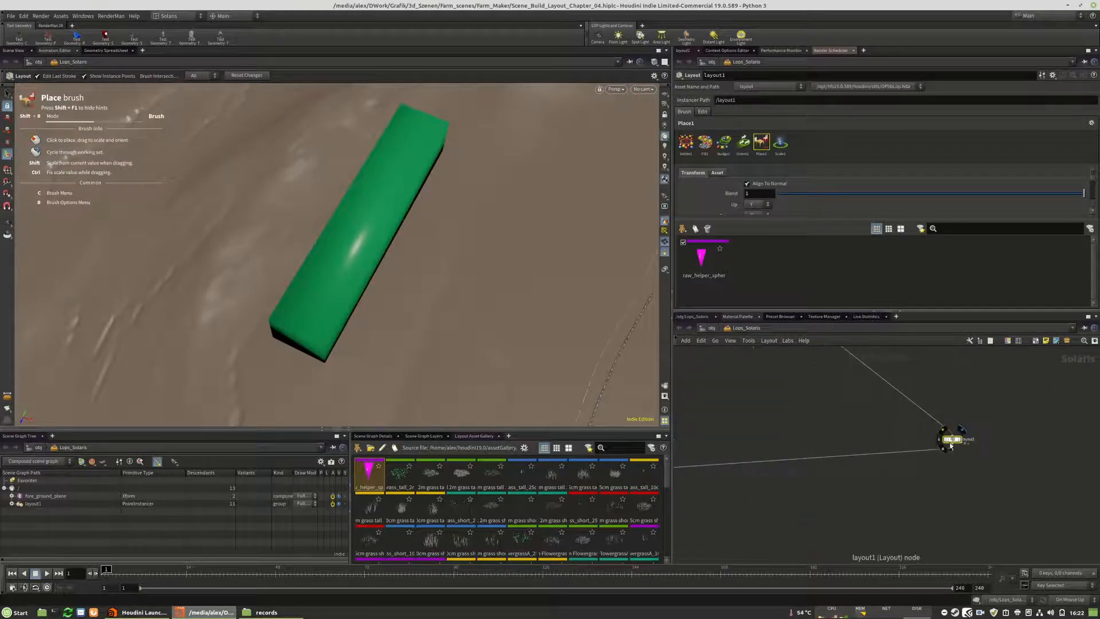
{"action": "mouse_move", "coordinate": [382, 351]}
{"action": "middle_mouse_down", "text": "alt"}
{"action": "mouse_move", "coordinate": [380, 326]}
{"action": "mouse_move", "coordinate": [354, 363]}
{"action": "middle_mouse_up", "text": "alt"}
{"action": "left_click_drag", "start_coordinate": [353, 363], "coordinate": [358, 314], "text": "alt"}
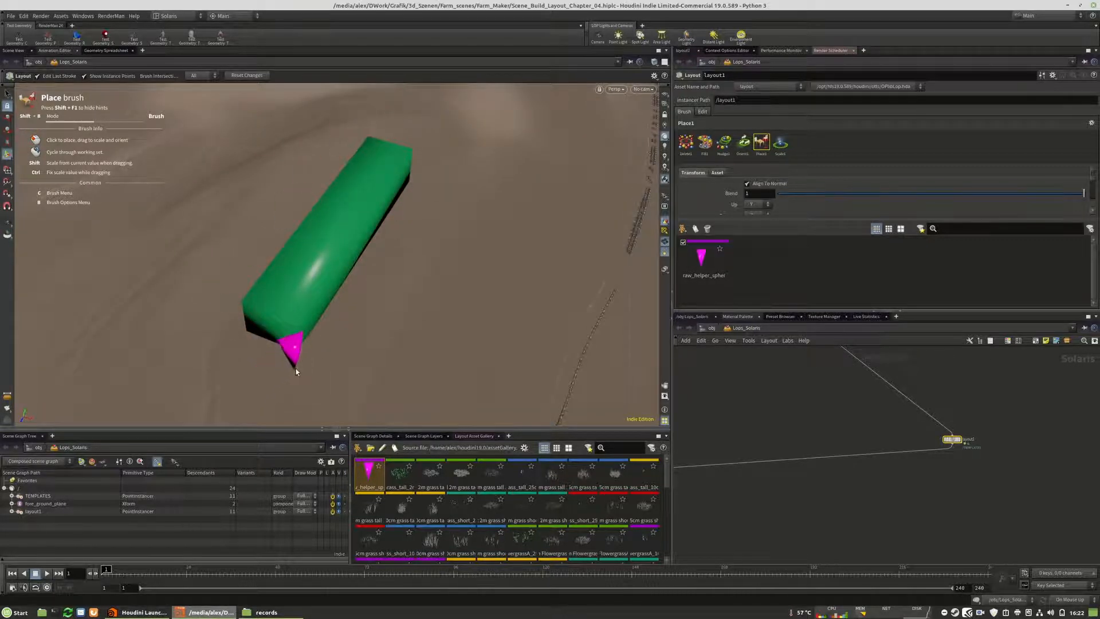
{"action": "left_click", "coordinate": [305, 362]}
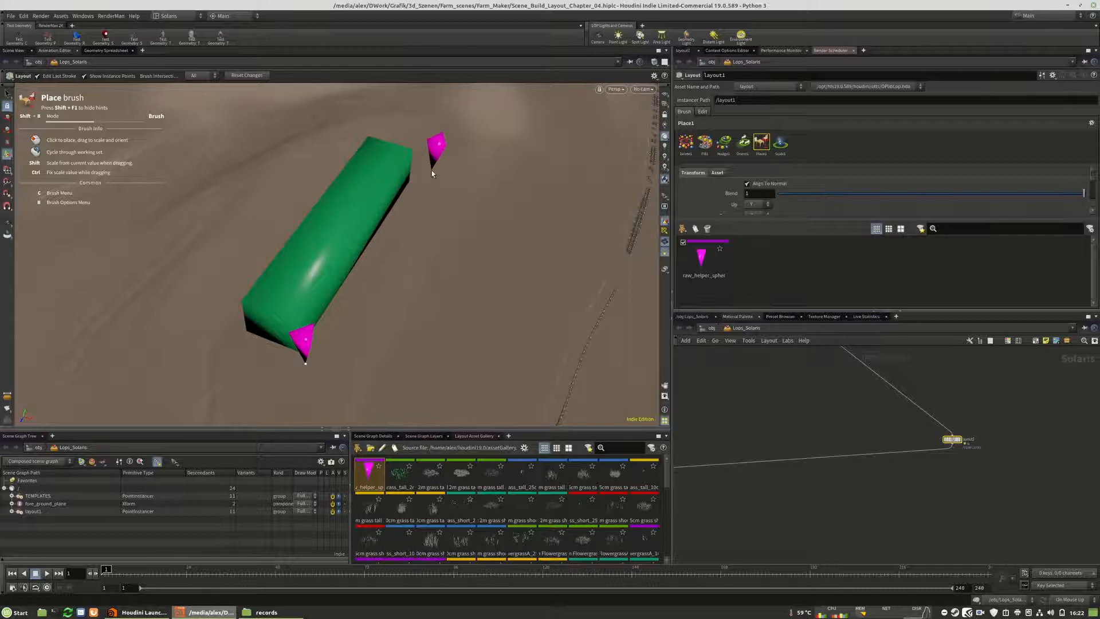
{"action": "left_click", "coordinate": [431, 170]}
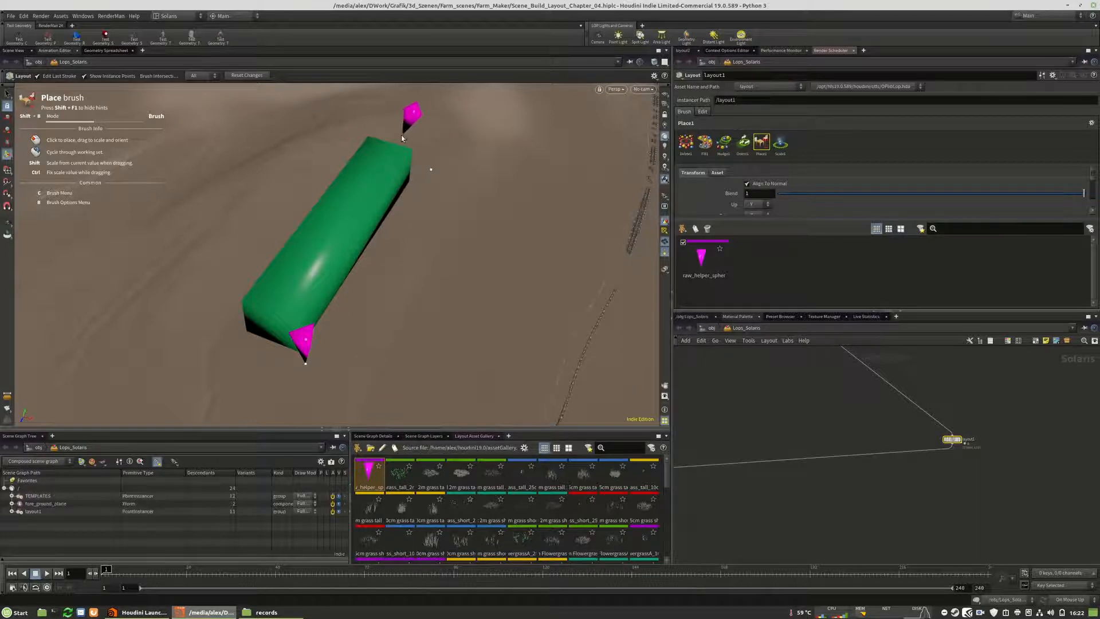
{"action": "left_click", "coordinate": [274, 192]}
{"action": "left_click", "coordinate": [219, 272]}
{"action": "left_click", "coordinate": [214, 325]}
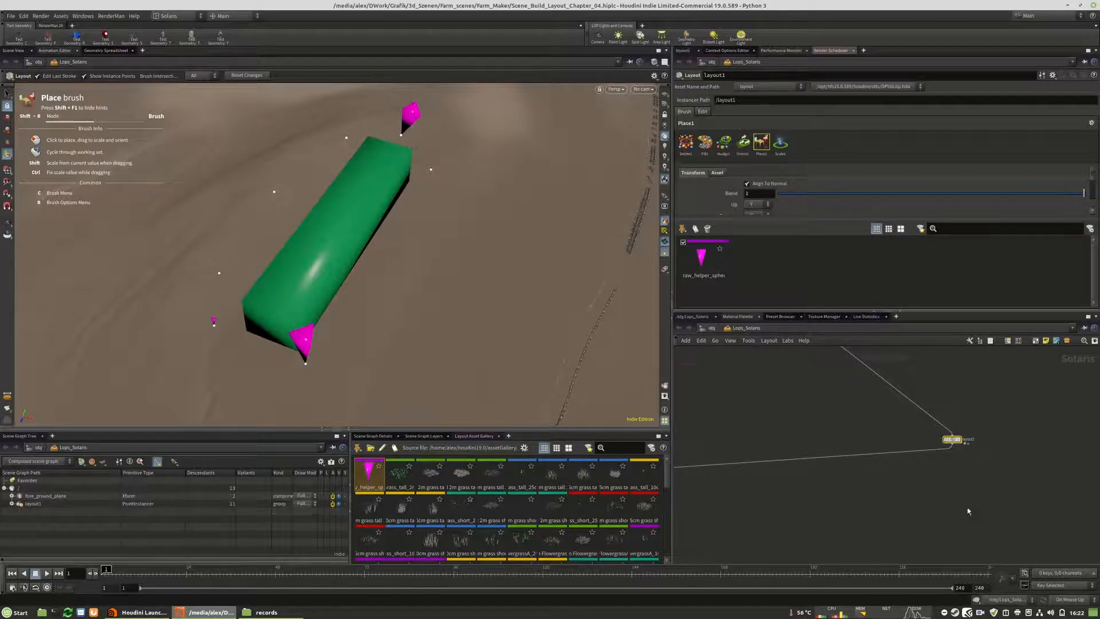
Step: Delete the wire between layout1 and merge1
{"action": "scroll", "coordinate": [979, 511], "scroll_direction": "down", "scroll_amount": 4}
{"action": "middle_click_drag", "start_coordinate": [998, 461], "coordinate": [888, 496]}
{"action": "scroll", "coordinate": [916, 481], "scroll_direction": "up", "scroll_amount": 5}
{"action": "scroll", "coordinate": [882, 486], "scroll_direction": "down", "scroll_amount": 2}
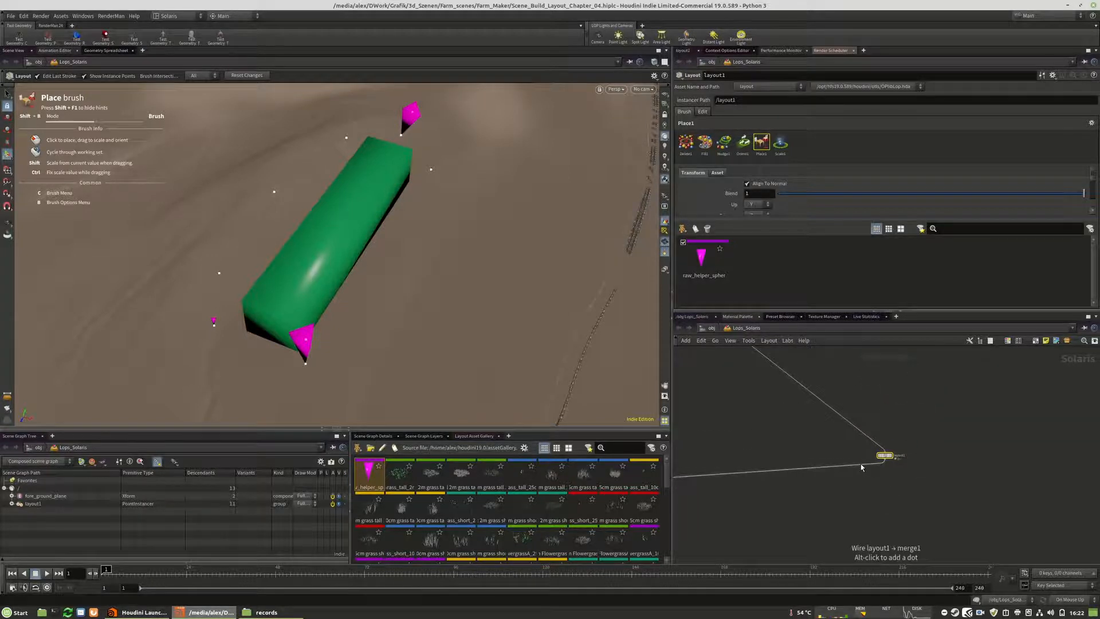
{"action": "right_click", "coordinate": [828, 470]}
{"action": "left_click", "coordinate": [845, 491]}
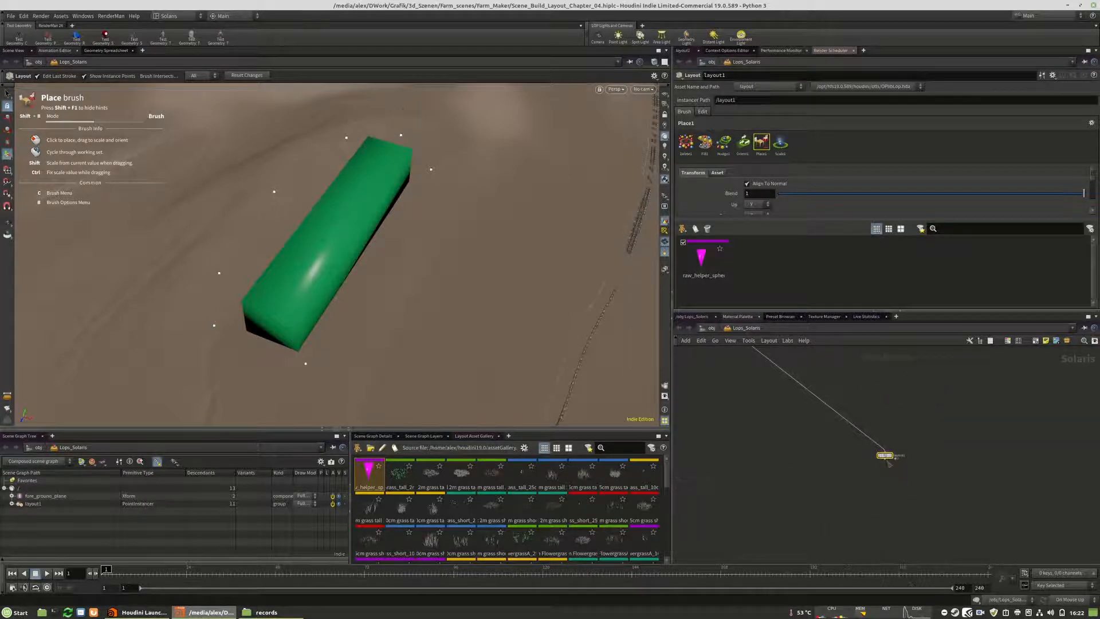
Step: Add a SOP Create node directly below layout1 and name it pts_treegroup_01
{"action": "middle_click_drag", "start_coordinate": [885, 484], "coordinate": [866, 450]}
{"action": "key", "text": "Tab"}
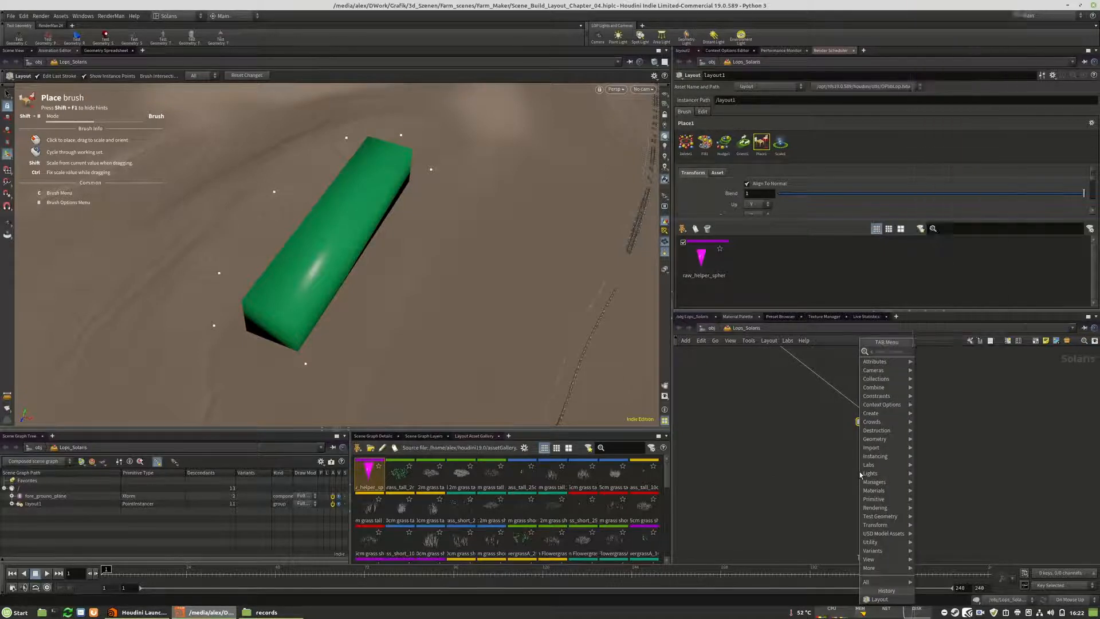
{"action": "type", "text": "sop"}
{"action": "left_click", "coordinate": [950, 352]}
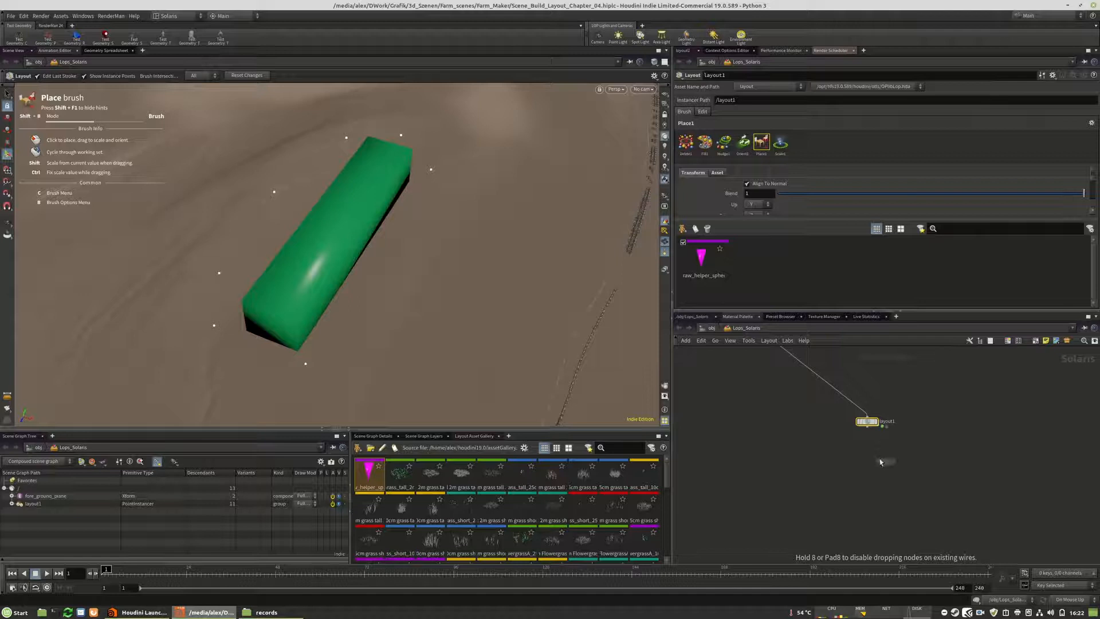
{"action": "left_click", "coordinate": [869, 456]}
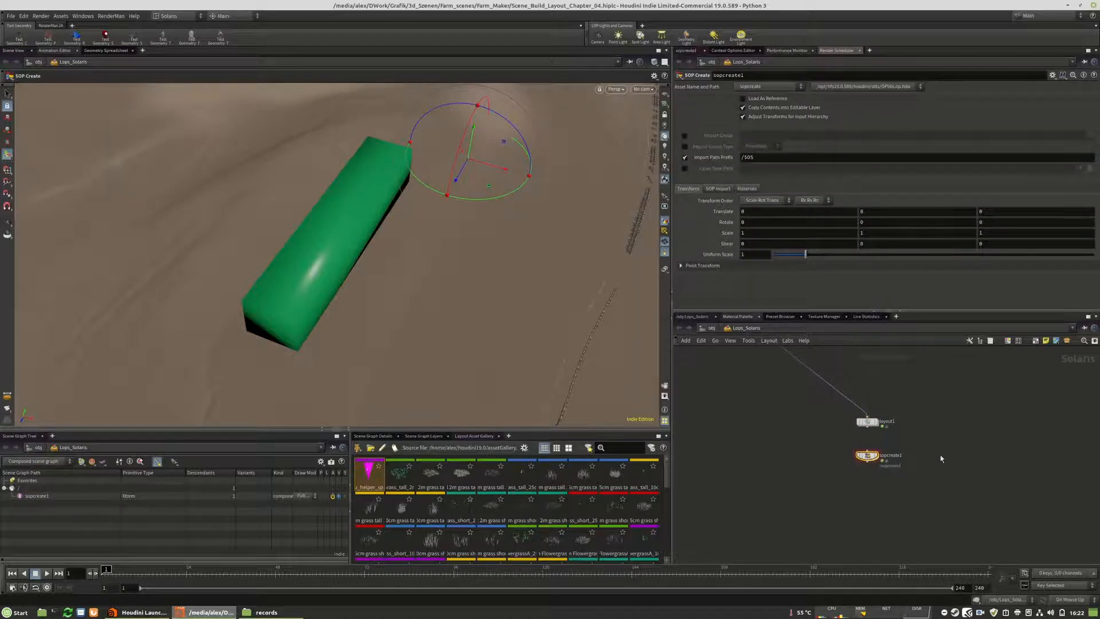
{"action": "double_click", "coordinate": [897, 455]}
{"action": "type", "text": "Preegroup_01"}
{"action": "key", "text": "Return"}
Step: Rename the layout1 node to draw_helper_tree_group_01
{"action": "double_click", "coordinate": [886, 422]}
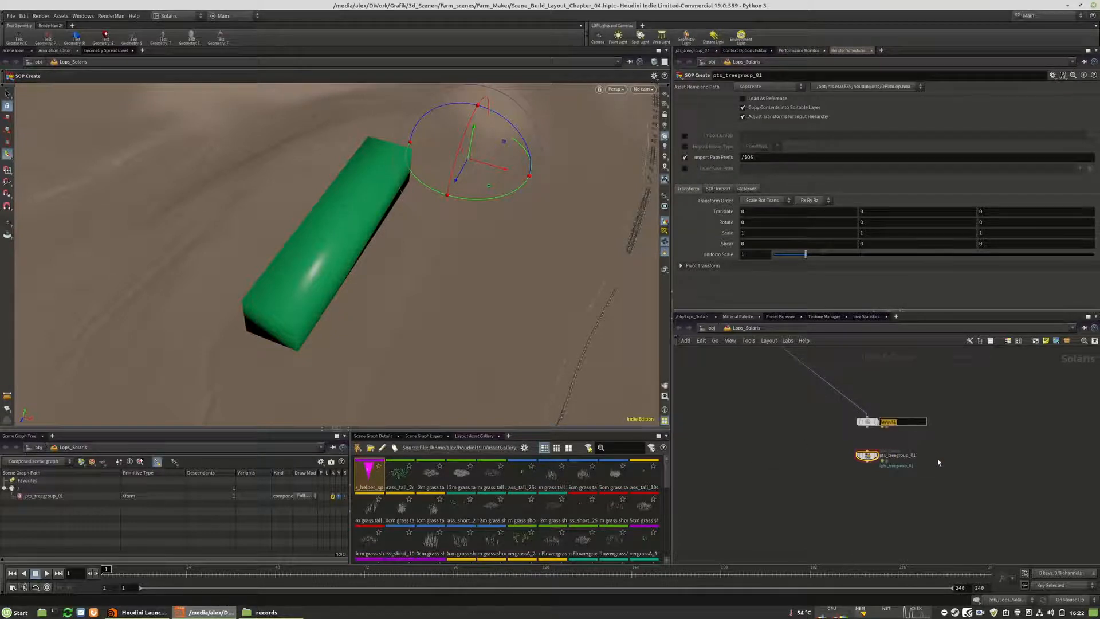
{"action": "type", "text": "draw_helpe"}
{"action": "type", "text": "r_tree_group_01"}
{"action": "key", "text": "Return"}
{"action": "middle_click_drag", "start_coordinate": [923, 390], "coordinate": [924, 416]}
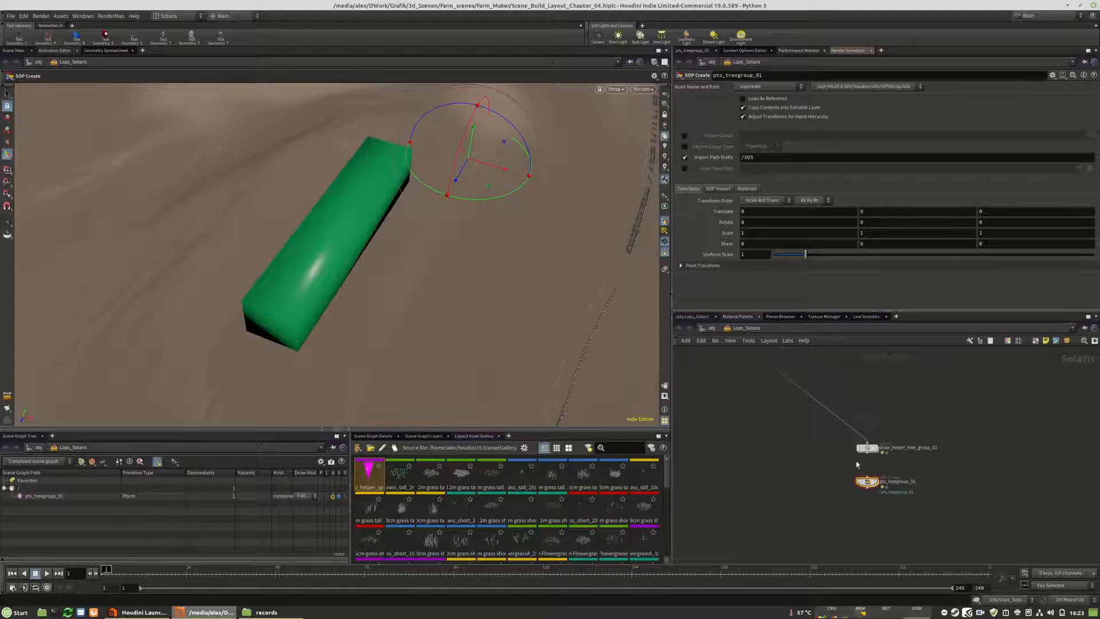
{"action": "left_click_drag", "start_coordinate": [867, 449], "coordinate": [866, 452]}
Step: Find the ground node in the ground network box and switch the scene's update mode to Manual
{"action": "scroll", "coordinate": [831, 508], "scroll_direction": "down", "scroll_amount": 8}
{"action": "middle_click_drag", "start_coordinate": [871, 368], "coordinate": [854, 426]}
{"action": "scroll", "coordinate": [854, 426], "scroll_direction": "up", "scroll_amount": 8}
{"action": "scroll", "coordinate": [850, 425], "scroll_direction": "down", "scroll_amount": 3}
{"action": "scroll", "coordinate": [970, 429], "scroll_direction": "up", "scroll_amount": 5}
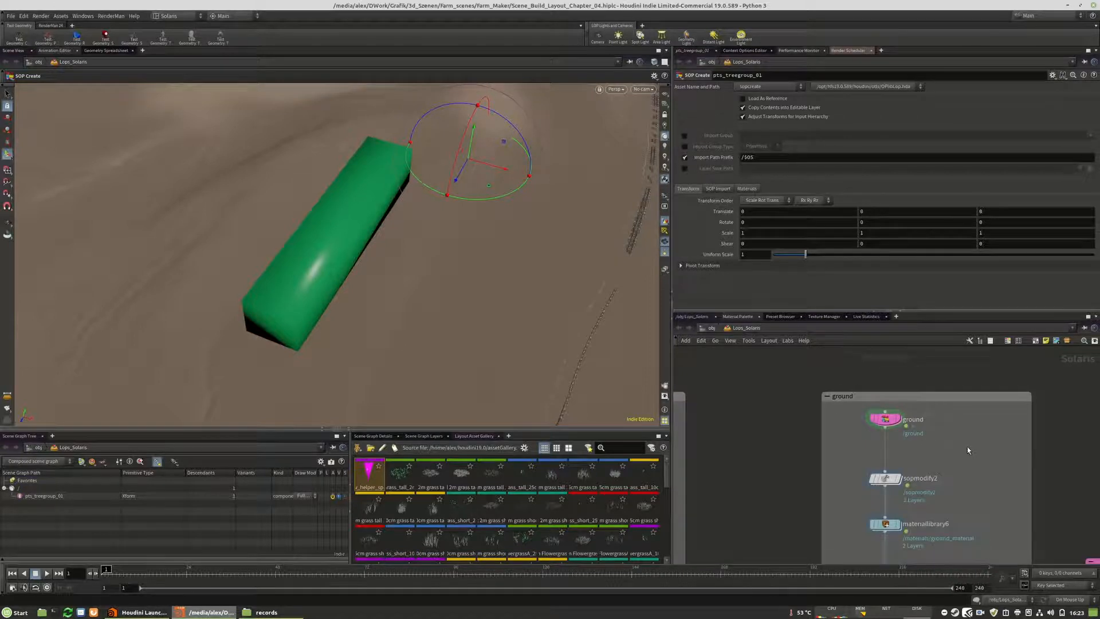
{"action": "scroll", "coordinate": [917, 404], "scroll_direction": "down", "scroll_amount": 3}
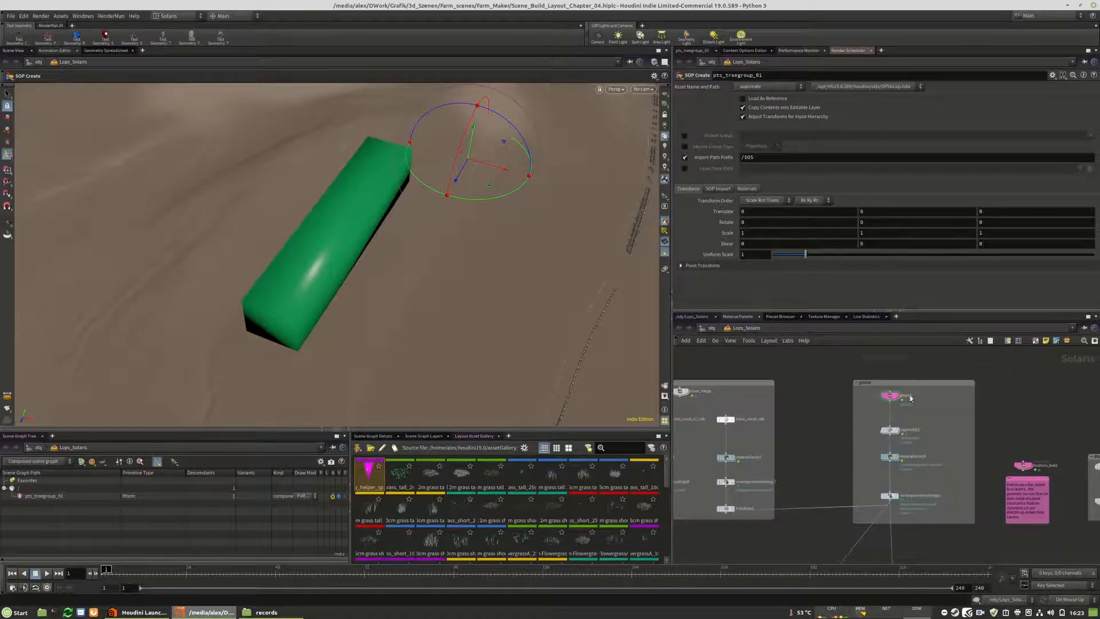
{"action": "scroll", "coordinate": [905, 395], "scroll_direction": "up", "scroll_amount": 3}
{"action": "left_click", "coordinate": [1068, 599]}
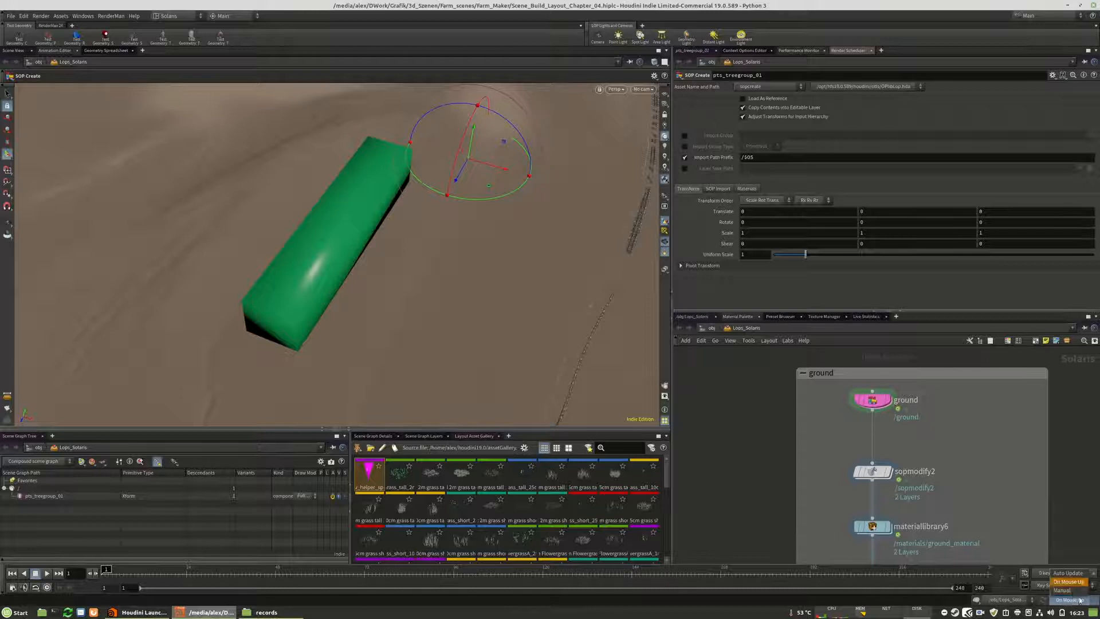
{"action": "left_click", "coordinate": [1066, 594]}
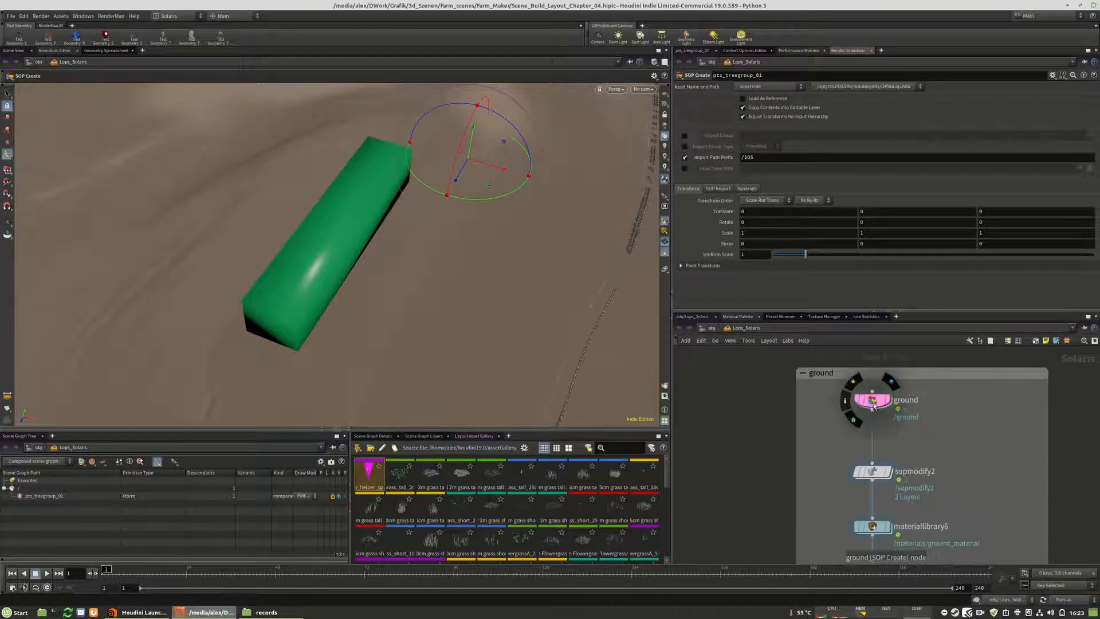
Step: Open the ground node's inner network and copy the pink network box together with all its nodes
{"action": "double_click", "coordinate": [871, 400]}
{"action": "middle_click_drag", "start_coordinate": [988, 416], "coordinate": [971, 449]}
{"action": "scroll", "coordinate": [874, 388], "scroll_direction": "up", "scroll_amount": 6}
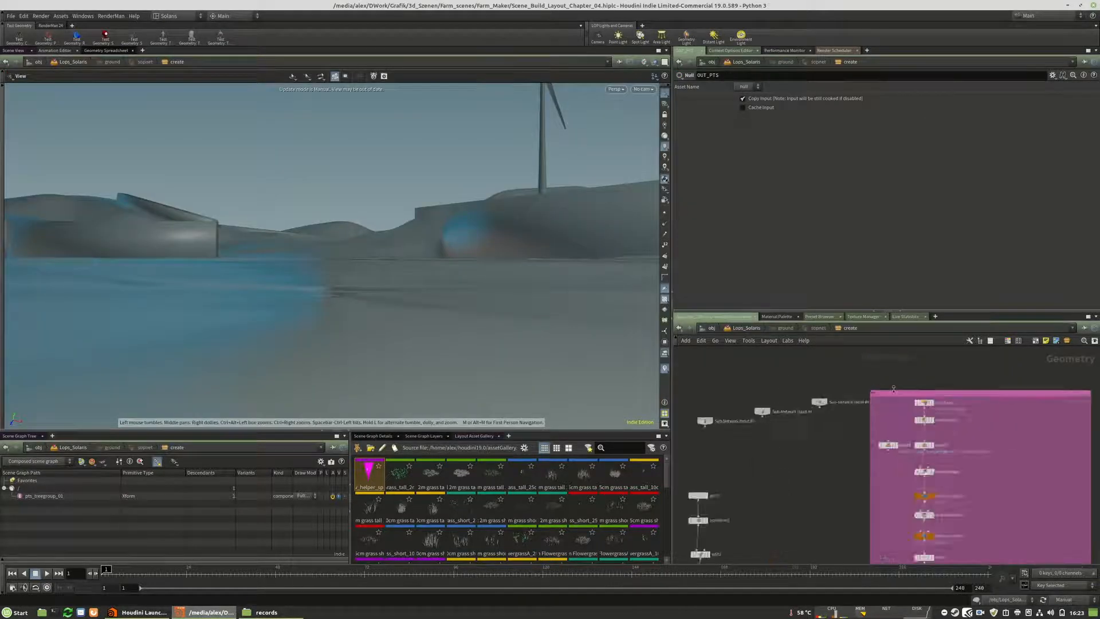
{"action": "scroll", "coordinate": [830, 371], "scroll_direction": "down", "scroll_amount": 7}
{"action": "left_click_drag", "start_coordinate": [833, 372], "coordinate": [985, 559]}
{"action": "key", "text": "ctrl+c"}
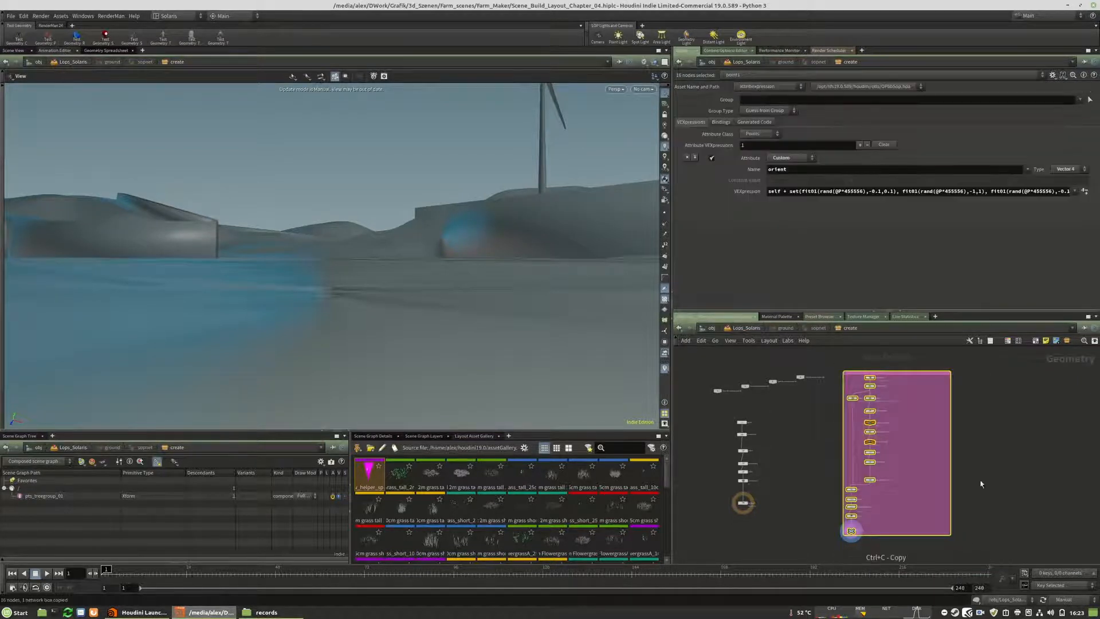
{"action": "scroll", "coordinate": [873, 380], "scroll_direction": "up", "scroll_amount": 4}
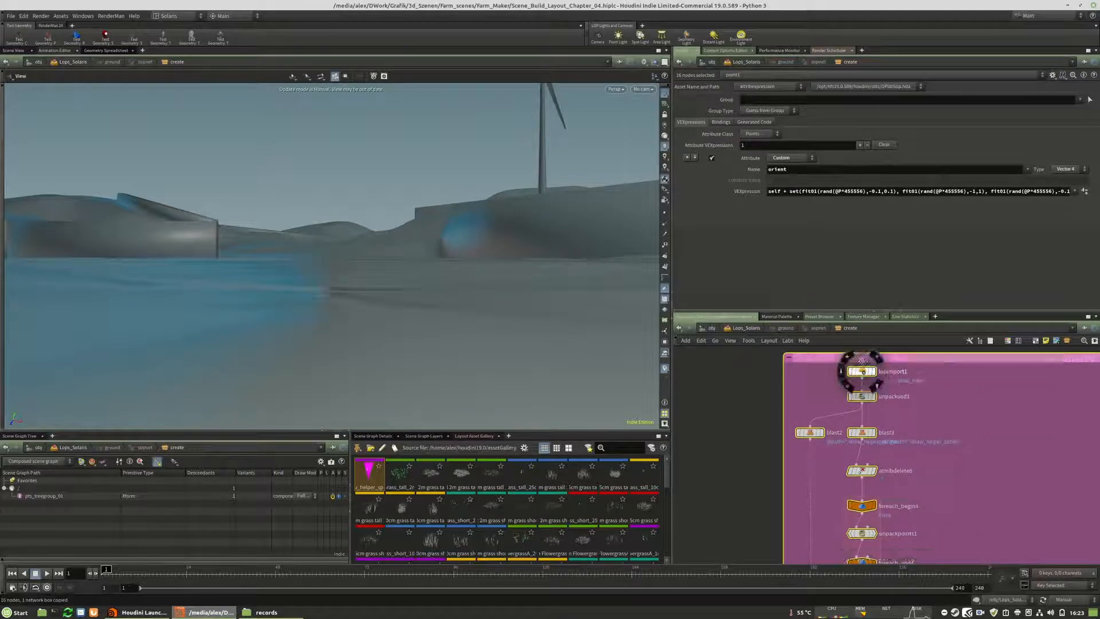
{"action": "scroll", "coordinate": [863, 361], "scroll_direction": "down", "scroll_amount": 5}
{"action": "scroll", "coordinate": [836, 485], "scroll_direction": "up", "scroll_amount": 5}
{"action": "scroll", "coordinate": [803, 516], "scroll_direction": "down", "scroll_amount": 4}
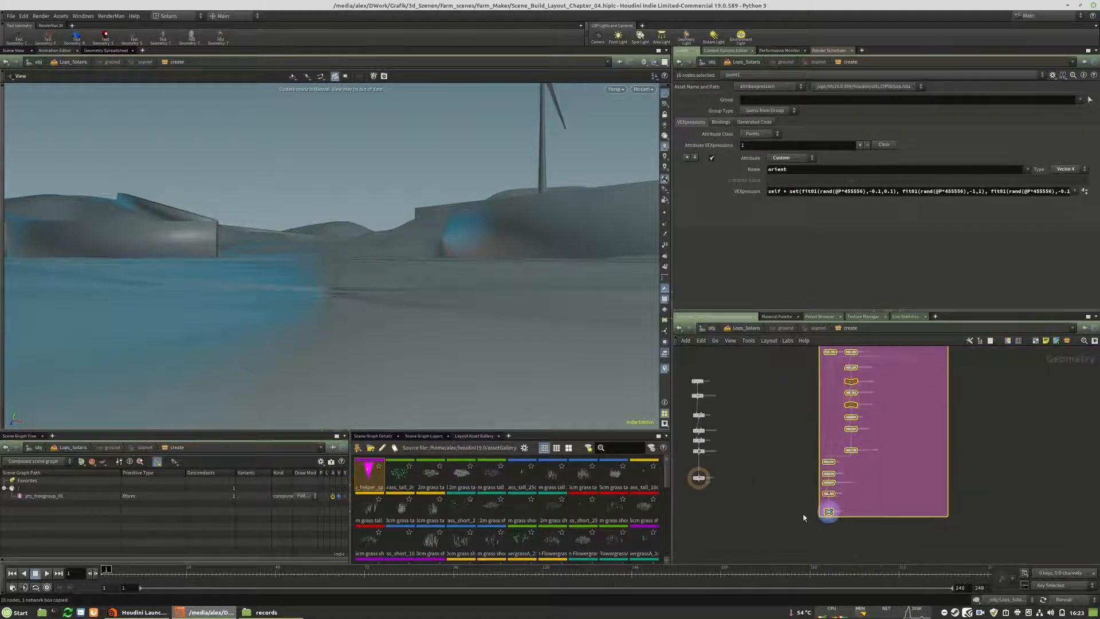
Step: Paste the copied pink network box inside pts_treegroup_01 and move it clear of the subnetwork inputs
{"action": "key", "text": "u"}
{"action": "scroll", "coordinate": [966, 381], "scroll_direction": "down", "scroll_amount": 5}
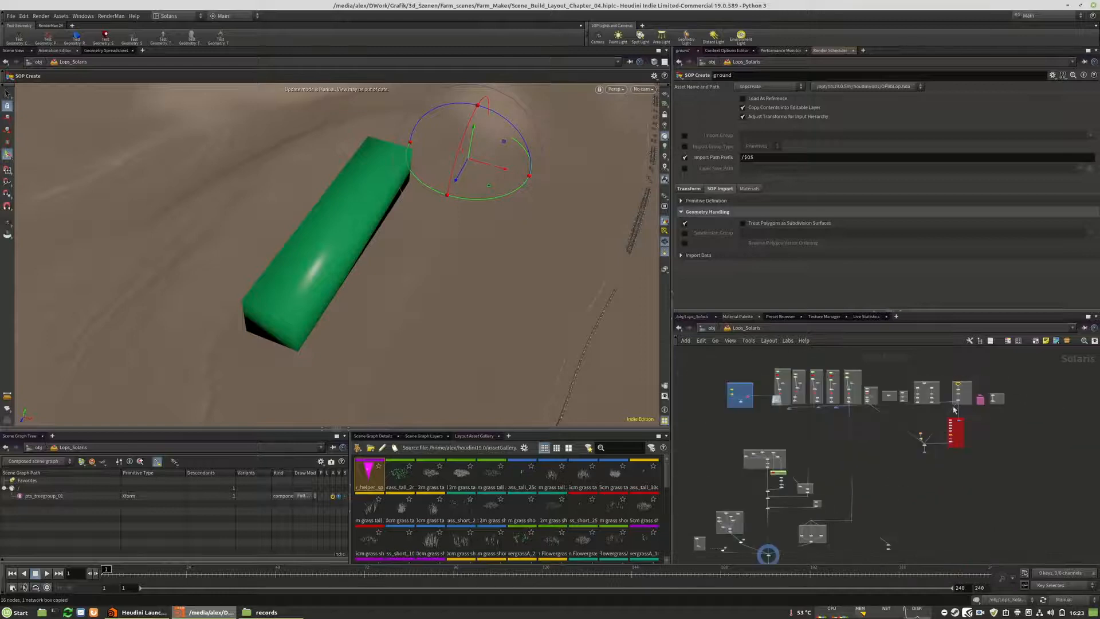
{"action": "key", "text": "f"}
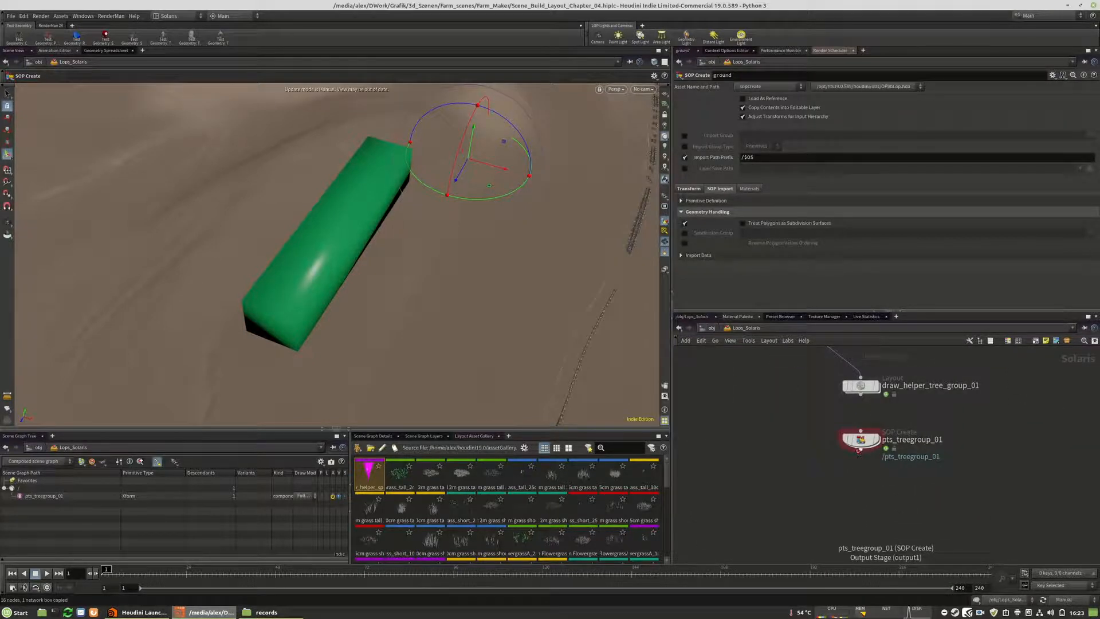
{"action": "double_click", "coordinate": [858, 447]}
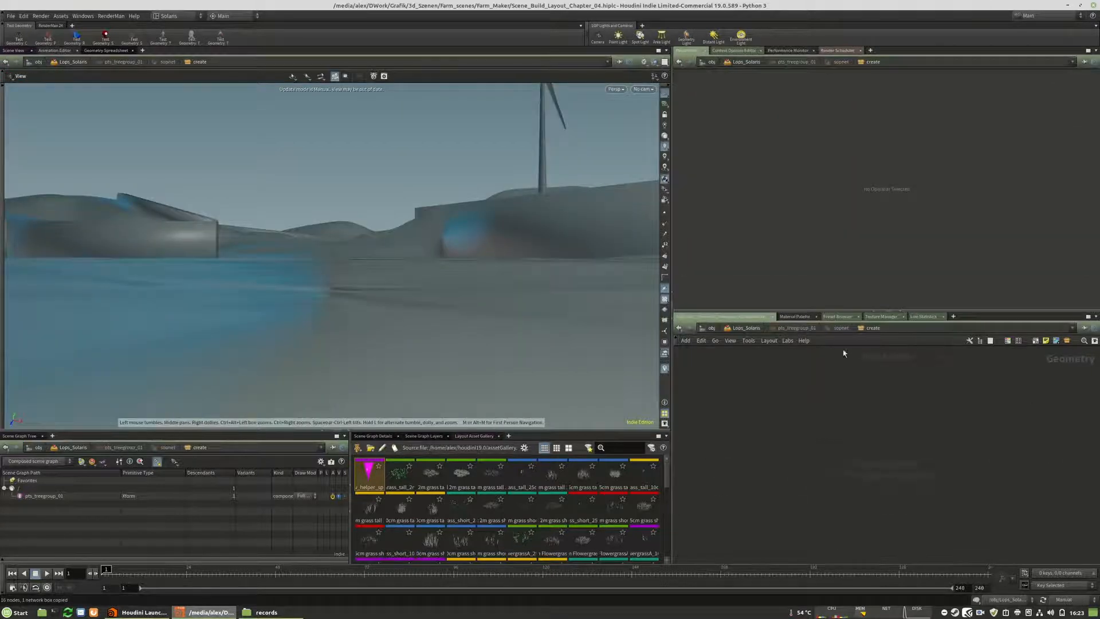
{"action": "key", "text": "ctrl+v"}
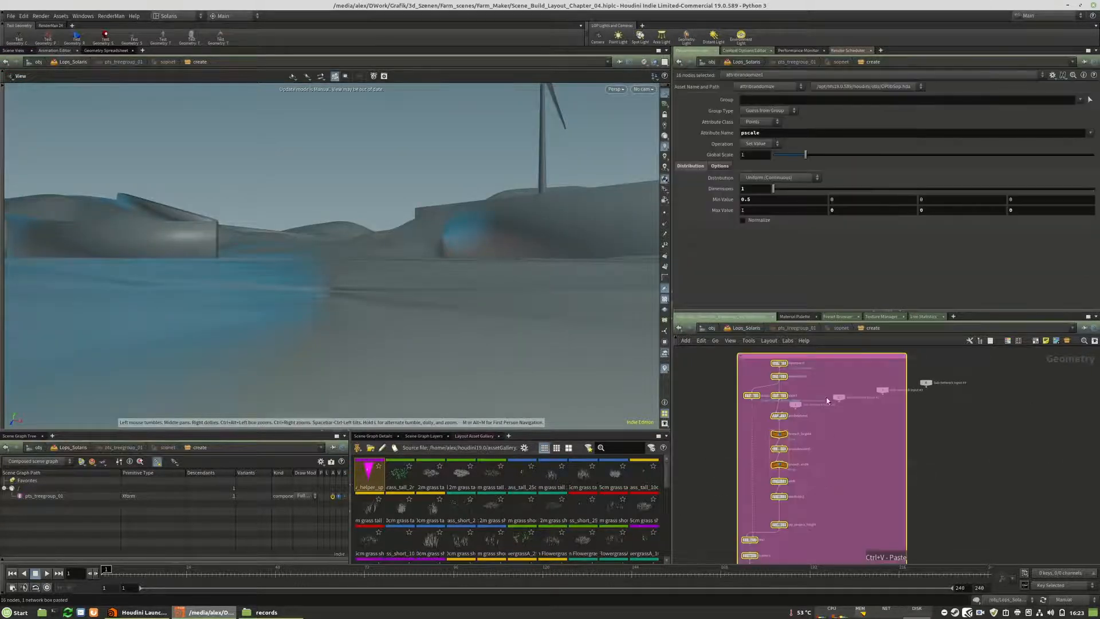
{"action": "scroll", "coordinate": [825, 407], "scroll_direction": "down", "scroll_amount": 3}
{"action": "left_click_drag", "start_coordinate": [791, 484], "coordinate": [735, 543]}
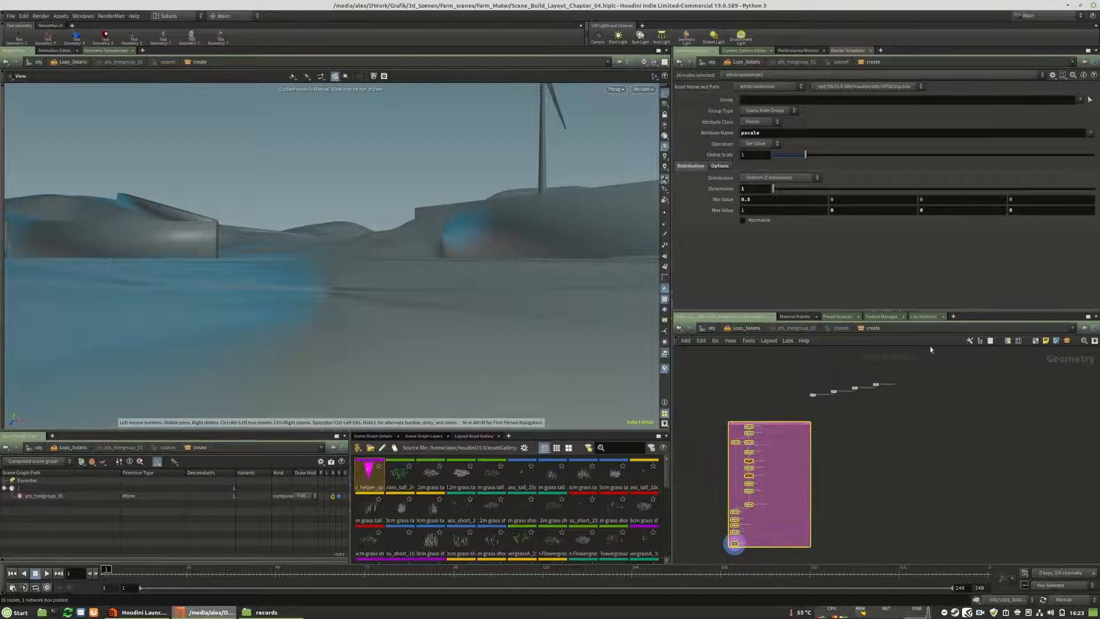
{"action": "mouse_move", "coordinate": [775, 430]}
{"action": "left_mouse_down"}
{"action": "mouse_move", "coordinate": [805, 427]}
{"action": "mouse_move", "coordinate": [781, 426]}
{"action": "left_mouse_up"}
{"action": "left_click", "coordinate": [912, 445]}
Step: Return to the Solaris stage network and rename the pts_treegroup_01 node to pts_trees_
{"action": "key", "text": "u"}
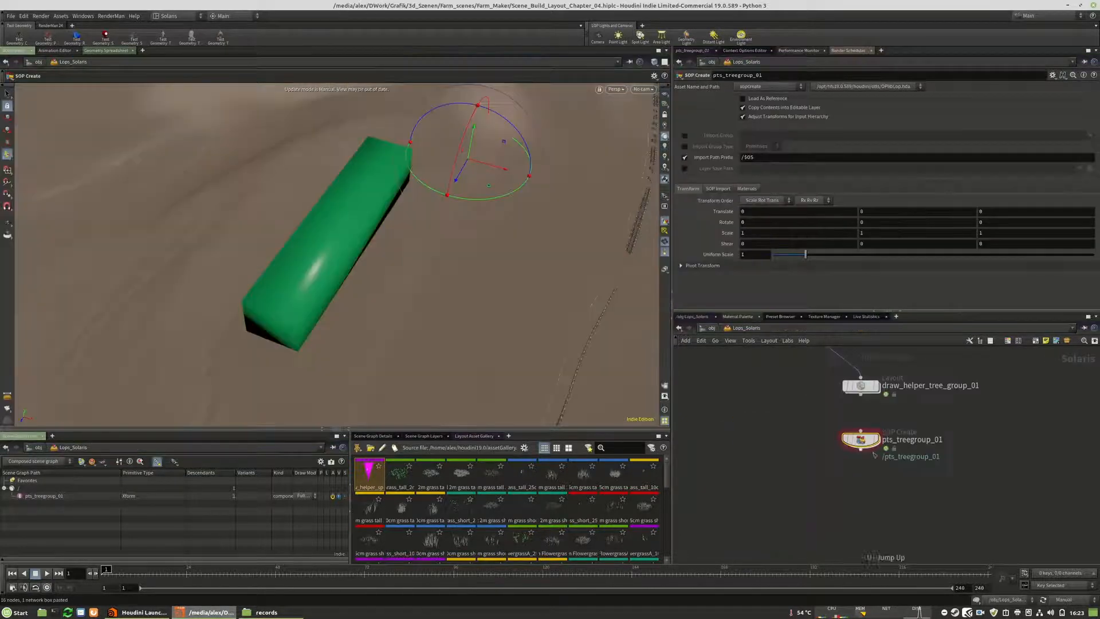
{"action": "middle_click_drag", "start_coordinate": [918, 433], "coordinate": [911, 445]}
{"action": "left_click", "coordinate": [914, 451]}
{"action": "left_click_drag", "start_coordinate": [890, 451], "coordinate": [979, 451]}
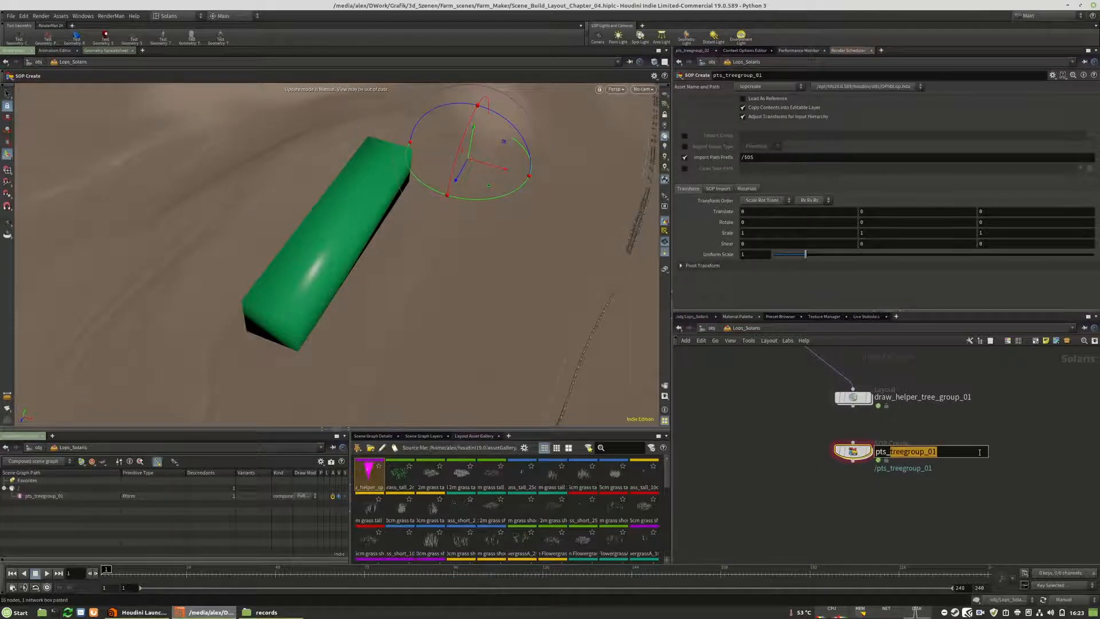
{"action": "type", "text": "tre"}
{"action": "key", "text": "Return"}
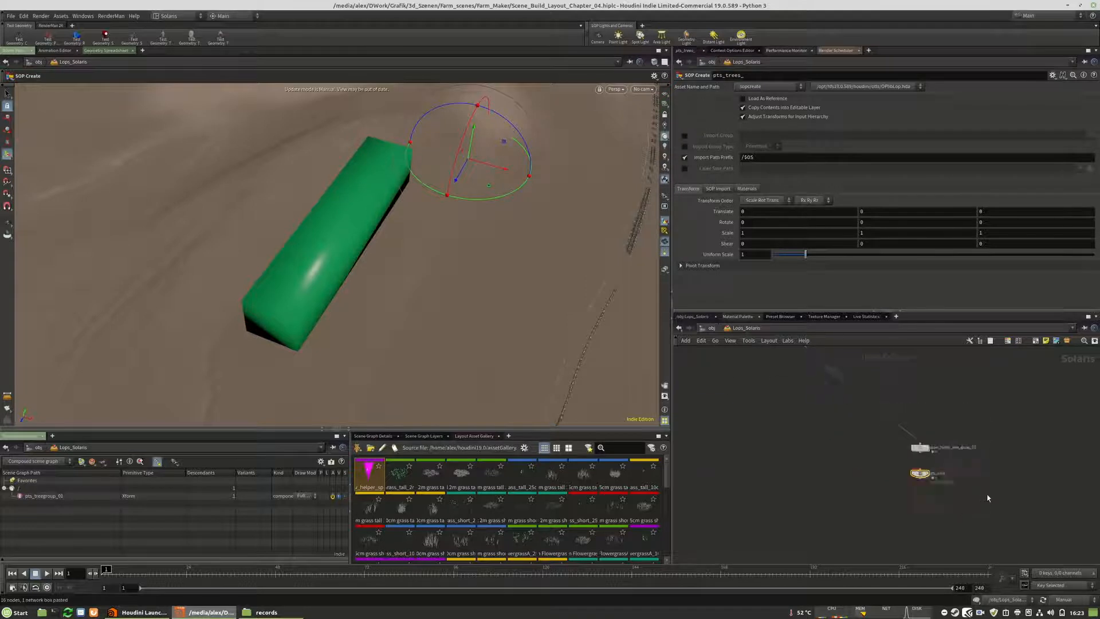
Step: Copy the fore_ground_plane node's name and append it to the SOP Create node's name, making it pts_trees_fore_ground_plane
{"action": "key", "text": "h"}
{"action": "scroll", "coordinate": [1001, 494], "scroll_direction": "down", "scroll_amount": 3}
{"action": "scroll", "coordinate": [866, 390], "scroll_direction": "up", "scroll_amount": 10}
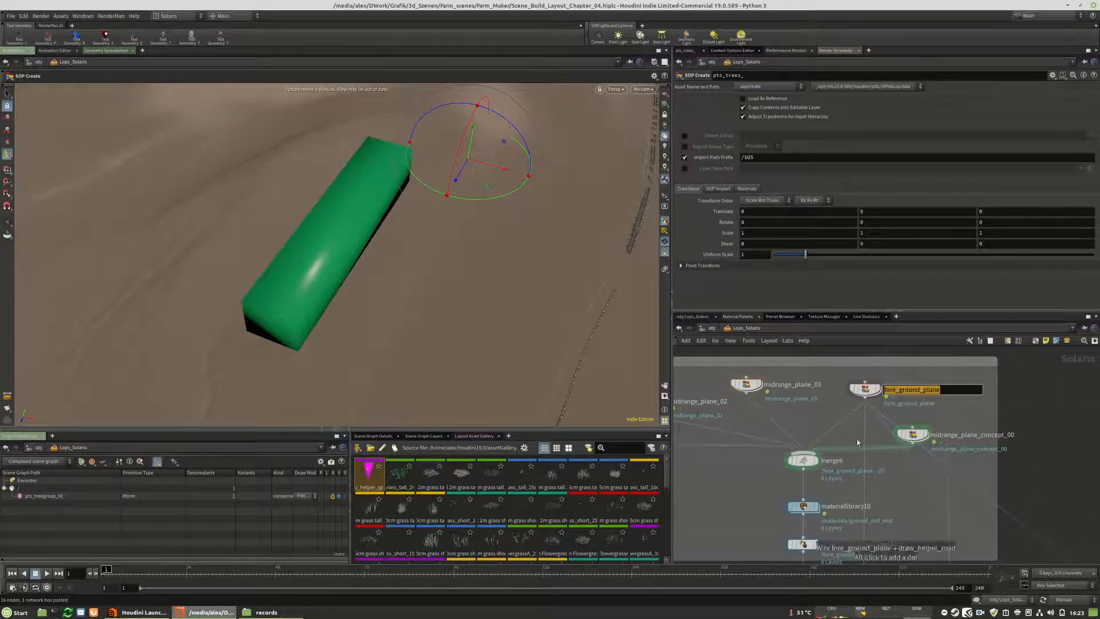
{"action": "key", "text": "h"}
{"action": "key", "text": "f"}
{"action": "double_click", "coordinate": [870, 489]}
{"action": "key", "text": "ctrl+v"}
{"action": "key", "text": "Return"}
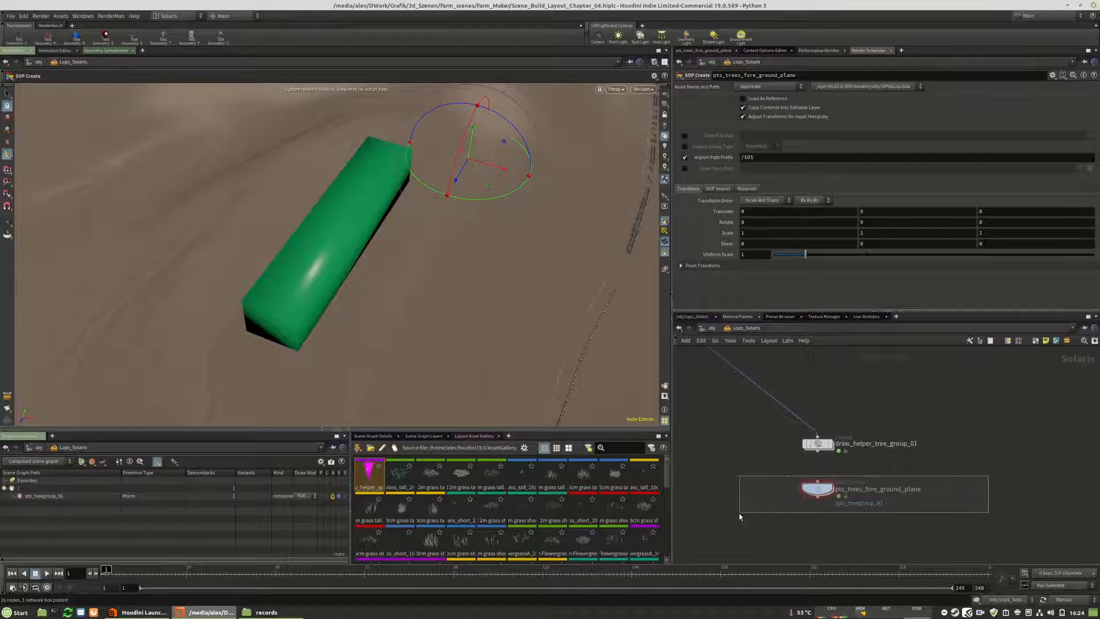
Step: Colour the pts_trees_fore_ground_plane node pink and the draw_helper_tree_group_01 node red
{"action": "left_click_drag", "start_coordinate": [817, 490], "coordinate": [817, 494]}
{"action": "key", "text": "c"}
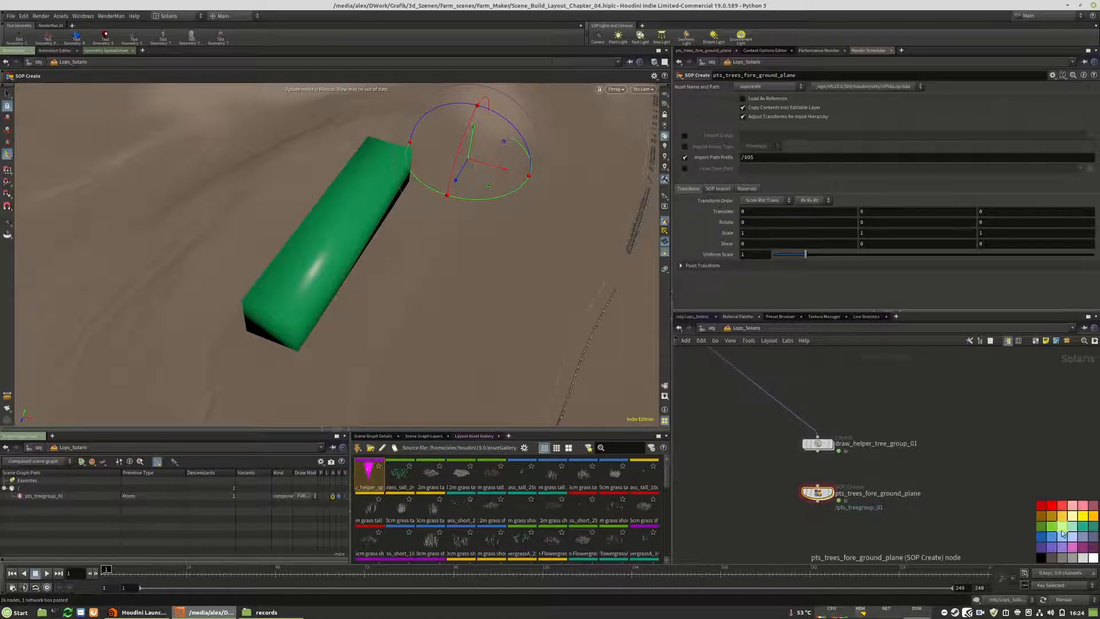
{"action": "left_click", "coordinate": [1072, 547]}
{"action": "left_click", "coordinate": [817, 442]}
{"action": "left_click", "coordinate": [1044, 562]}
{"action": "key", "text": "c"}
{"action": "left_click", "coordinate": [1048, 505]}
{"action": "left_click_drag", "start_coordinate": [810, 446], "coordinate": [813, 447]}
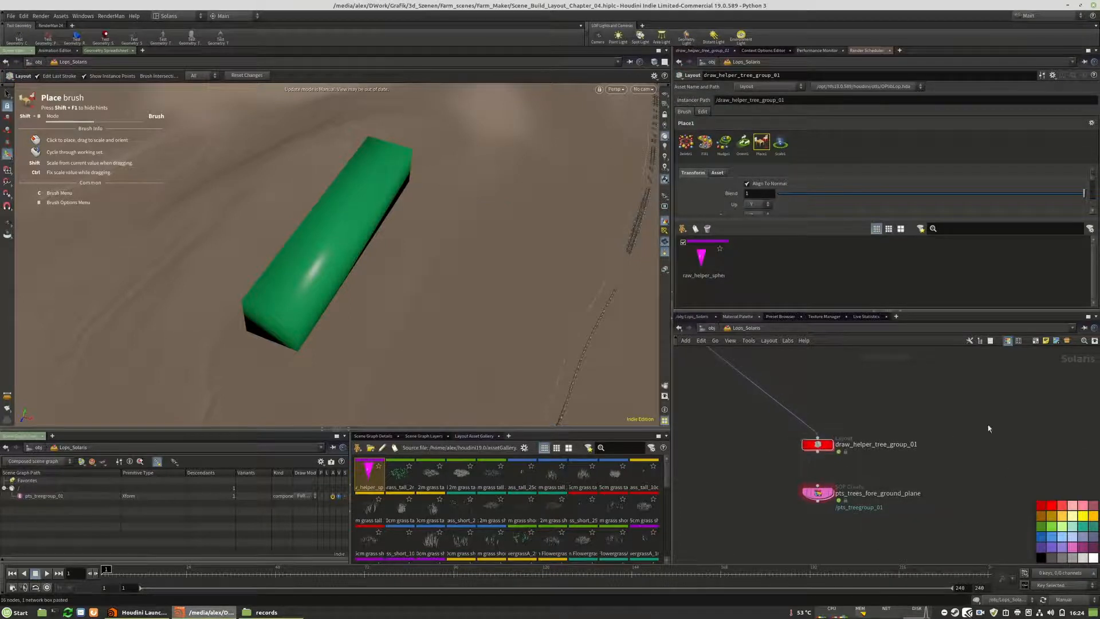
Step: Move the draw_trees node out of the red Tree Placement HELPING TOOL network box
{"action": "scroll", "coordinate": [946, 454], "scroll_direction": "down", "scroll_amount": 3}
{"action": "scroll", "coordinate": [860, 490], "scroll_direction": "up", "scroll_amount": 4}
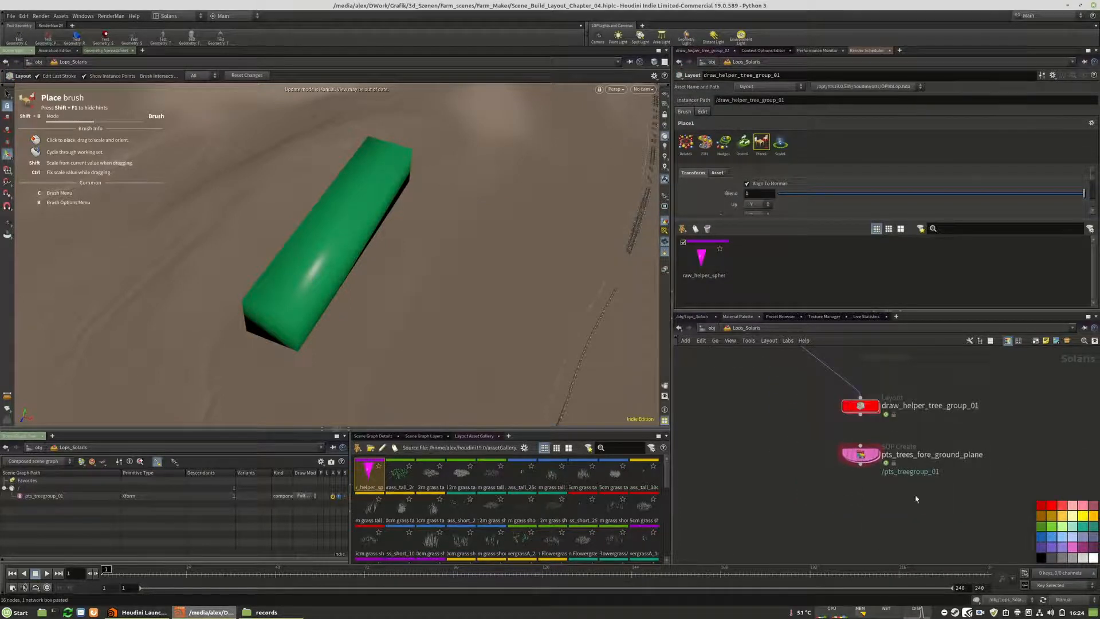
{"action": "scroll", "coordinate": [881, 503], "scroll_direction": "down", "scroll_amount": 10}
{"action": "scroll", "coordinate": [949, 461], "scroll_direction": "down", "scroll_amount": 4}
{"action": "middle_click_drag", "start_coordinate": [974, 437], "coordinate": [902, 486]}
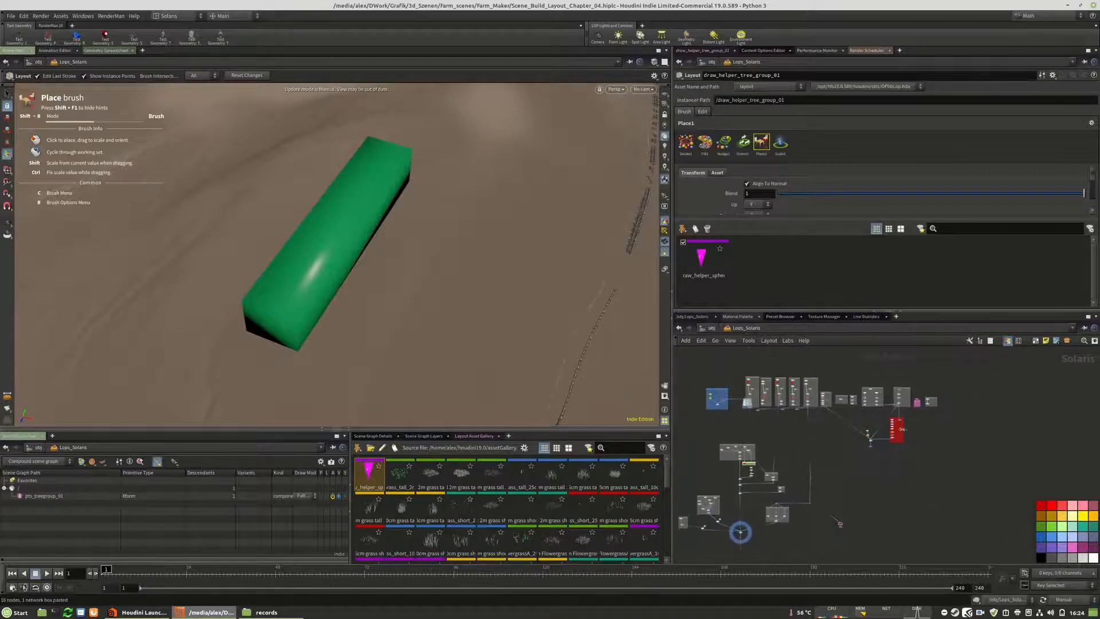
{"action": "scroll", "coordinate": [899, 419], "scroll_direction": "up", "scroll_amount": 10}
{"action": "scroll", "coordinate": [846, 395], "scroll_direction": "up", "scroll_amount": 4}
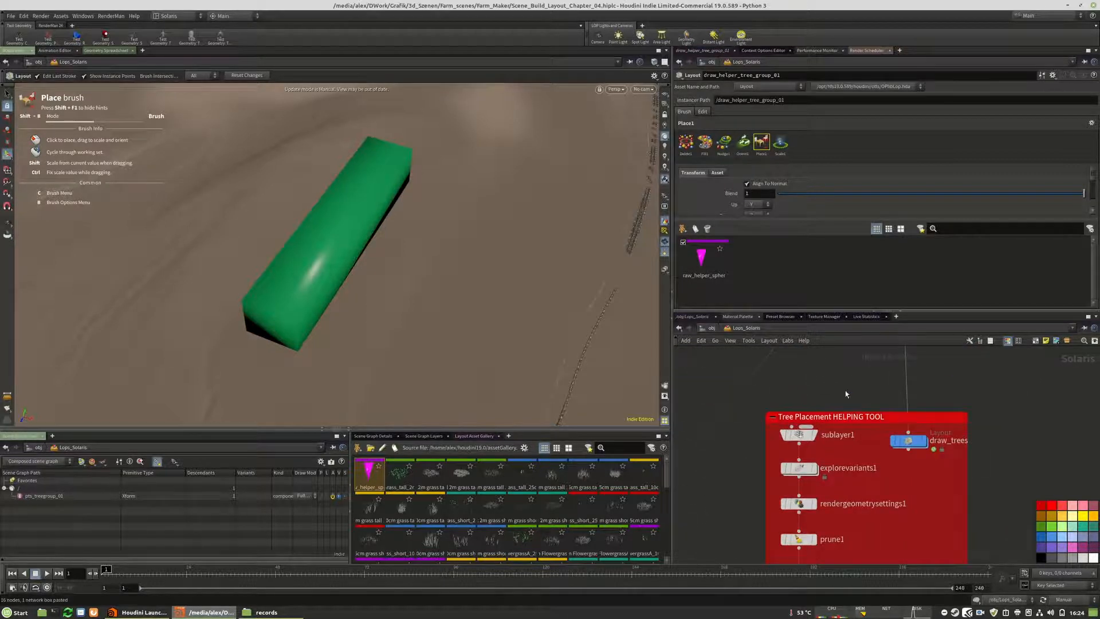
{"action": "scroll", "coordinate": [911, 442], "scroll_direction": "down", "scroll_amount": 4}
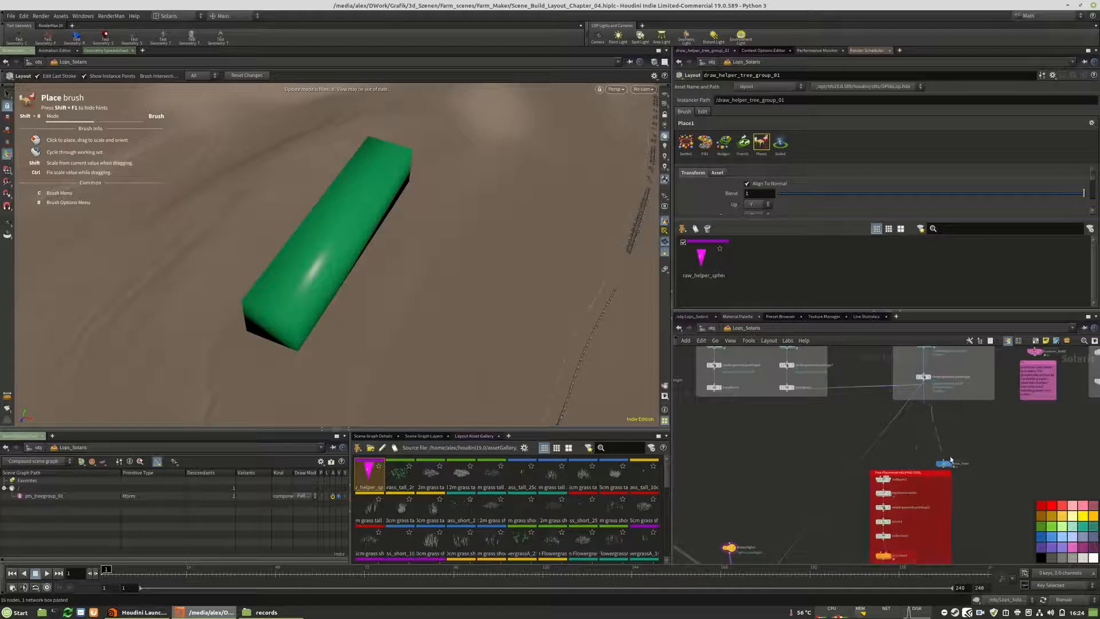
Step: Delete the assetreference1 node from the Tree Placement HELPING TOOL box
{"action": "middle_click_drag", "start_coordinate": [1007, 485], "coordinate": [1014, 376]}
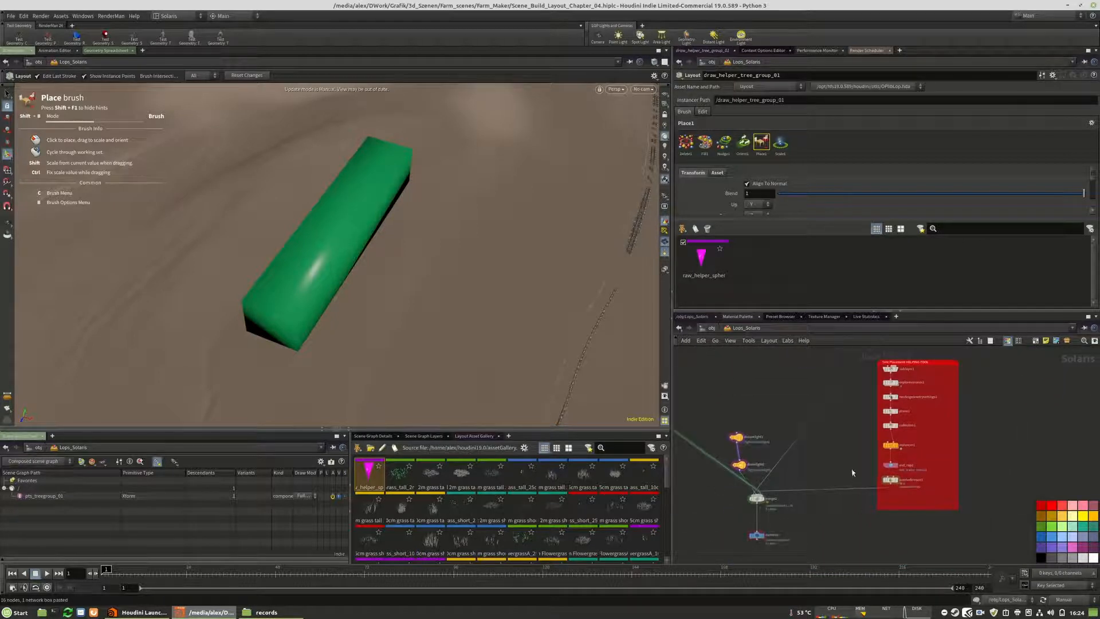
{"action": "scroll", "coordinate": [894, 487], "scroll_direction": "up", "scroll_amount": 3}
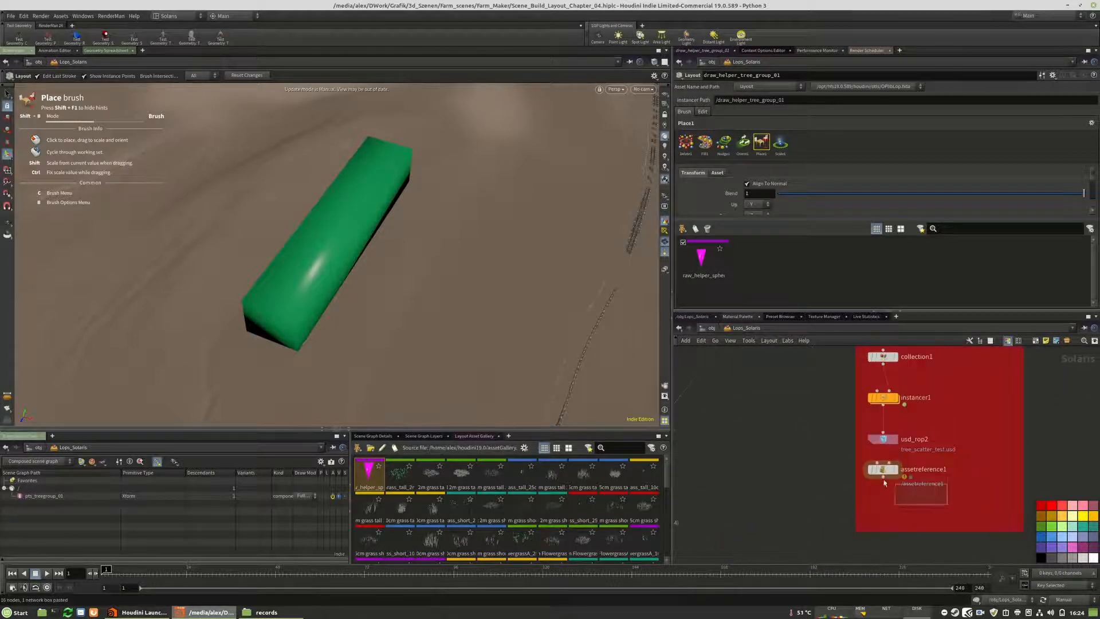
{"action": "left_click", "coordinate": [882, 470]}
{"action": "key", "text": "Delete"}
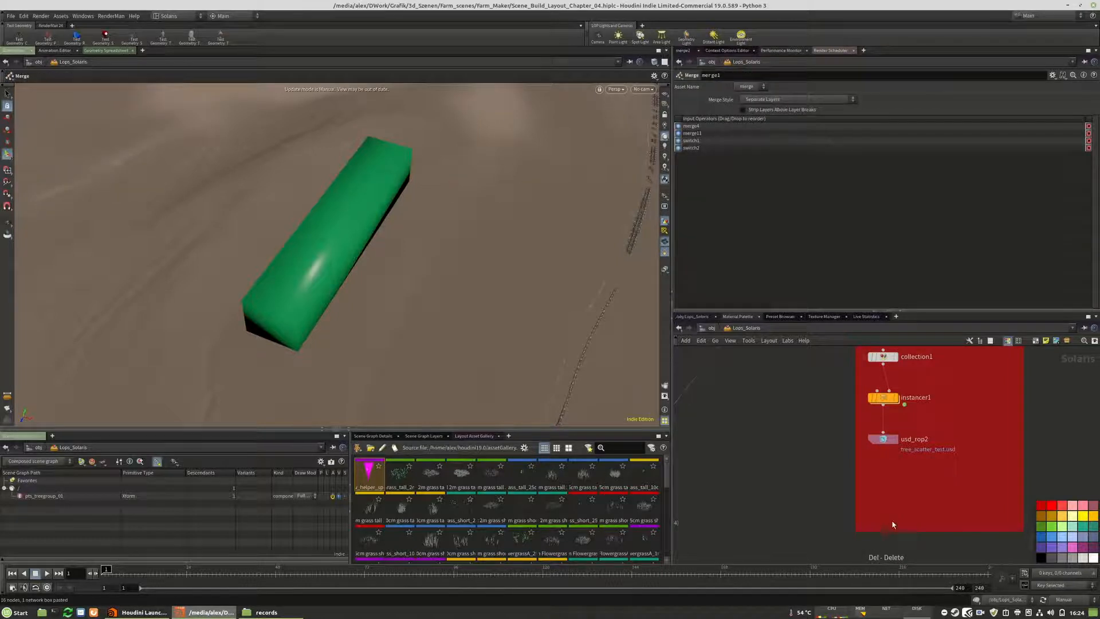
Step: Duplicate the whole Tree Placement HELPING TOOL network box and place the copy beside the pts_trees_fore_ground_plane node
{"action": "scroll", "coordinate": [892, 524], "scroll_direction": "down", "scroll_amount": 3}
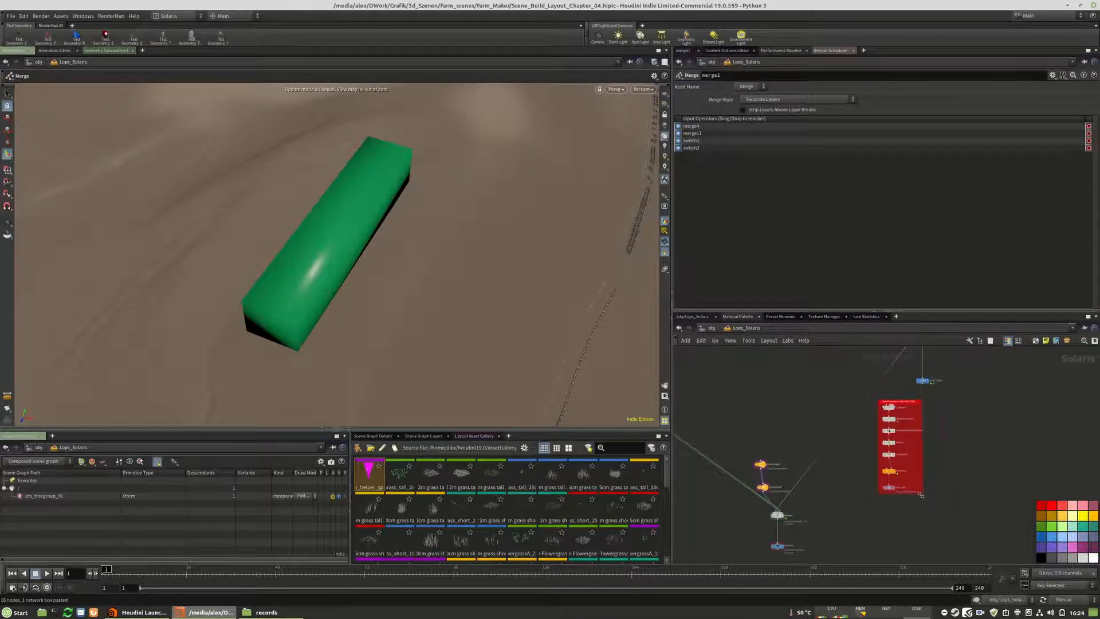
{"action": "left_click", "coordinate": [903, 405]}
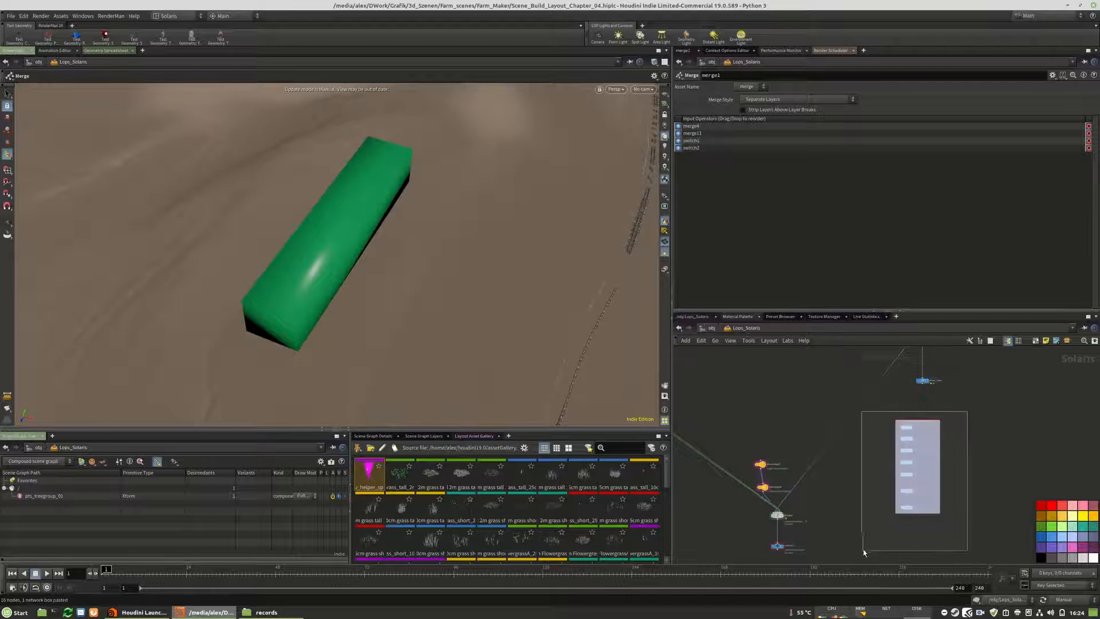
{"action": "key", "text": "ctrl+c"}
{"action": "scroll", "coordinate": [938, 412], "scroll_direction": "down", "scroll_amount": 3}
{"action": "scroll", "coordinate": [938, 411], "scroll_direction": "down", "scroll_amount": 3}
{"action": "scroll", "coordinate": [903, 481], "scroll_direction": "up", "scroll_amount": 8}
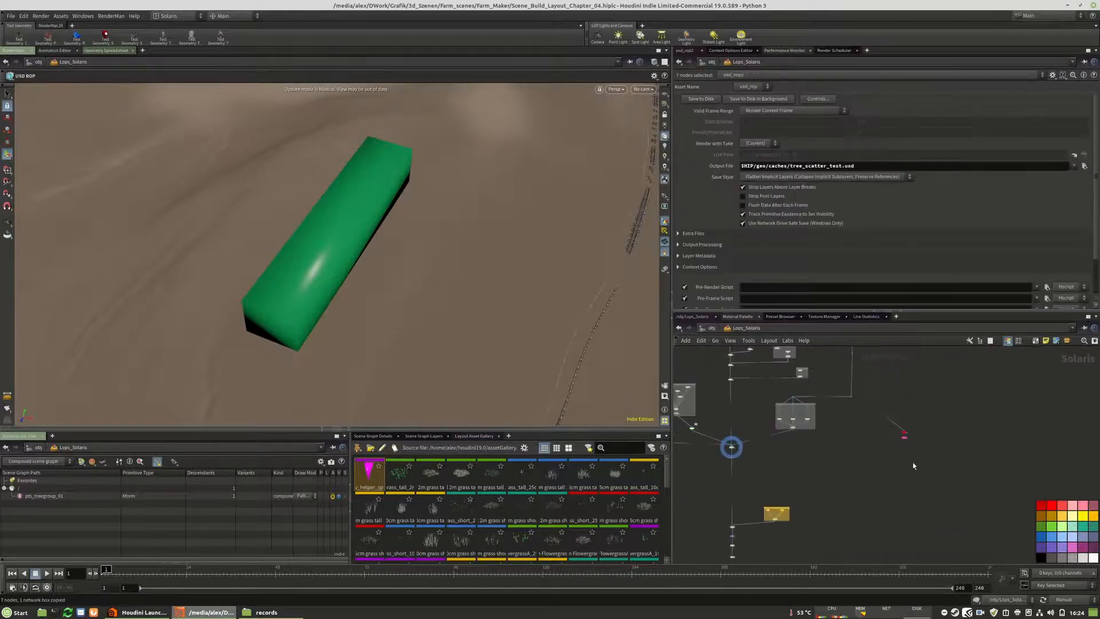
{"action": "key", "text": "ctrl+v"}
{"action": "left_click_drag", "start_coordinate": [876, 444], "coordinate": [848, 426]}
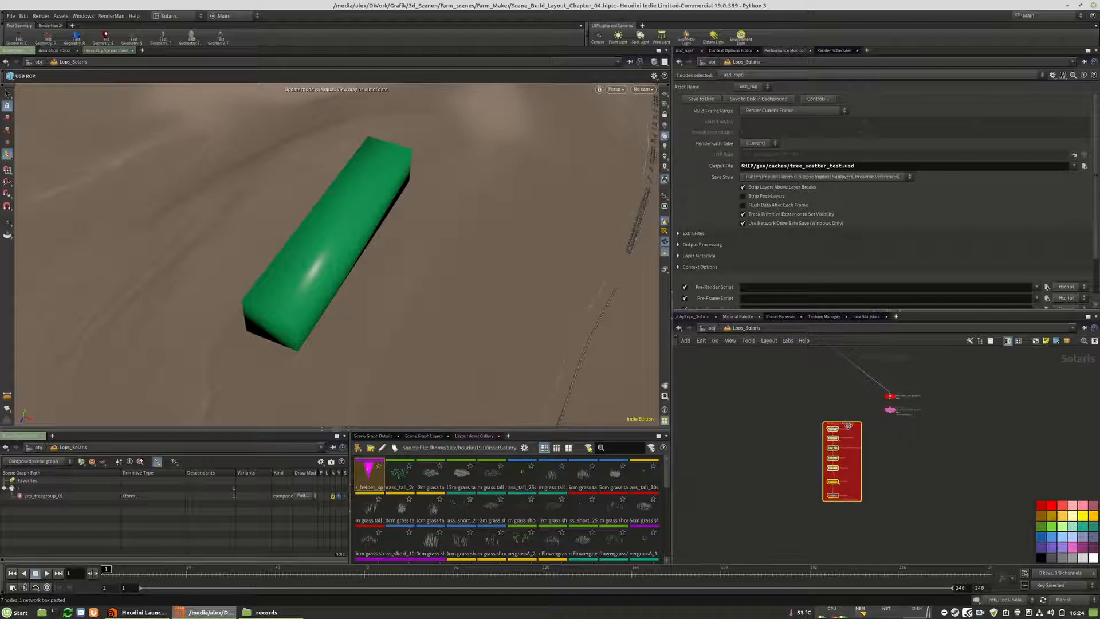
{"action": "left_click", "coordinate": [919, 445]}
Step: Reduce the sublayer2 node's file list to longleaf_pine_40m, red_pine_40m and spruce_tree_50m, removing bushes and the other extra file
{"action": "scroll", "coordinate": [821, 427], "scroll_direction": "up", "scroll_amount": 5}
{"action": "scroll", "coordinate": [816, 384], "scroll_direction": "down", "scroll_amount": 4}
{"action": "scroll", "coordinate": [838, 421], "scroll_direction": "up", "scroll_amount": 5}
{"action": "scroll", "coordinate": [829, 404], "scroll_direction": "down", "scroll_amount": 2}
{"action": "left_click", "coordinate": [823, 384]}
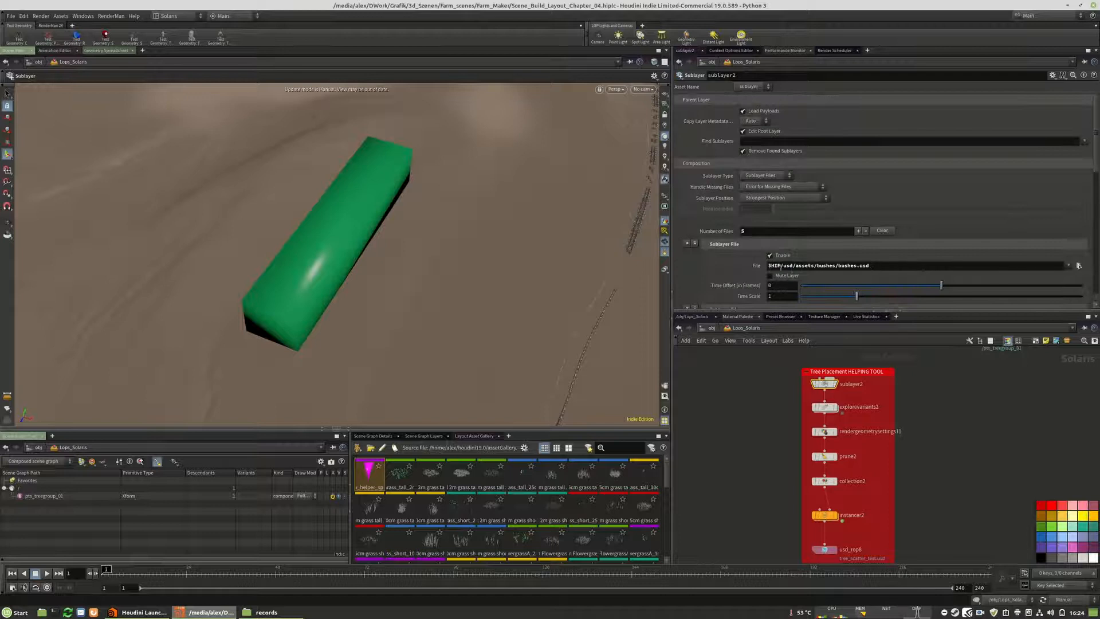
{"action": "scroll", "coordinate": [802, 269], "scroll_direction": "down", "scroll_amount": 5}
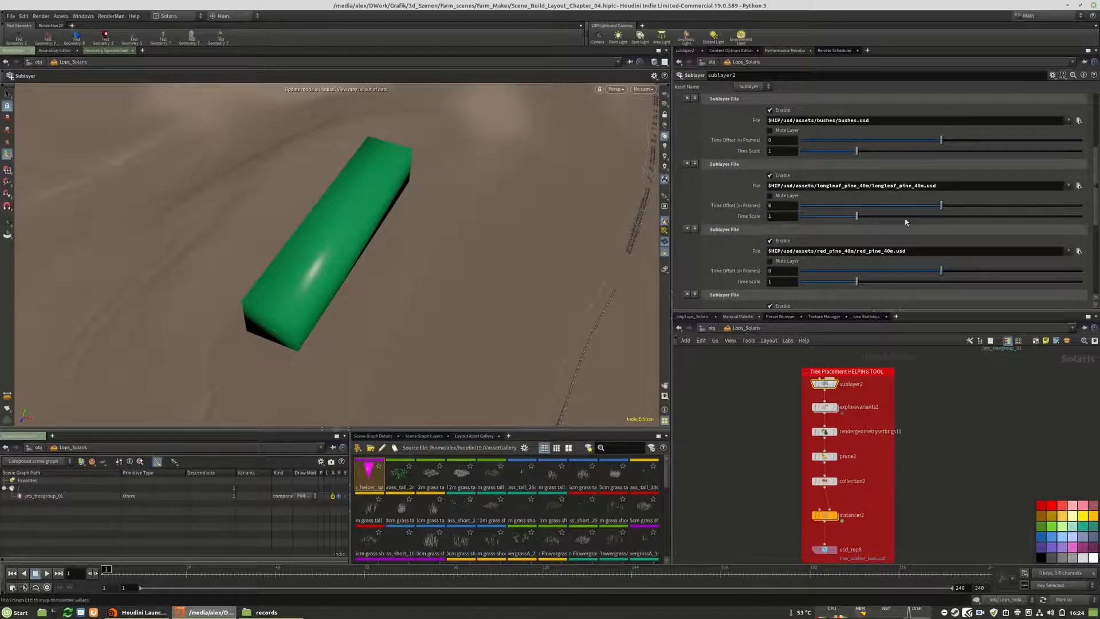
{"action": "scroll", "coordinate": [769, 120], "scroll_direction": "up", "scroll_amount": 2}
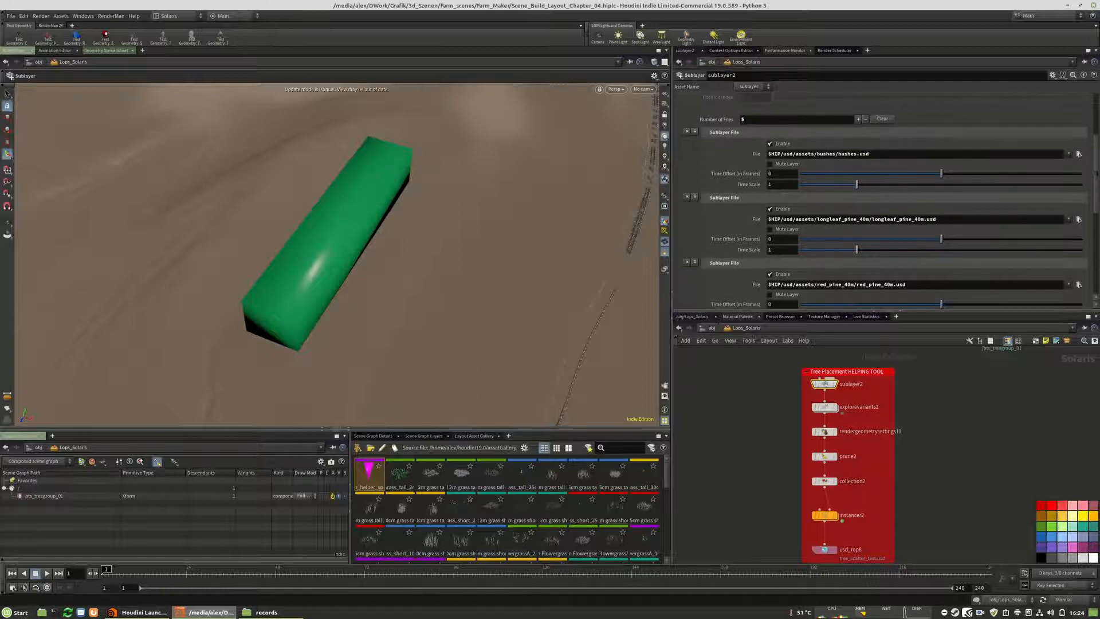
{"action": "scroll", "coordinate": [690, 172], "scroll_direction": "down", "scroll_amount": 10}
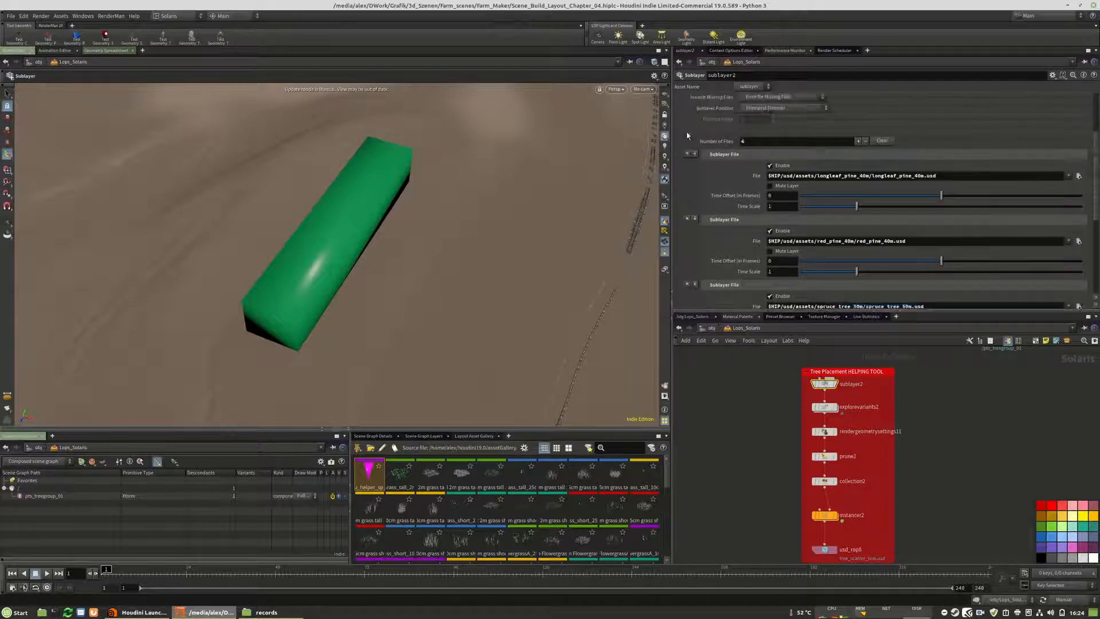
{"action": "left_click", "coordinate": [688, 227]}
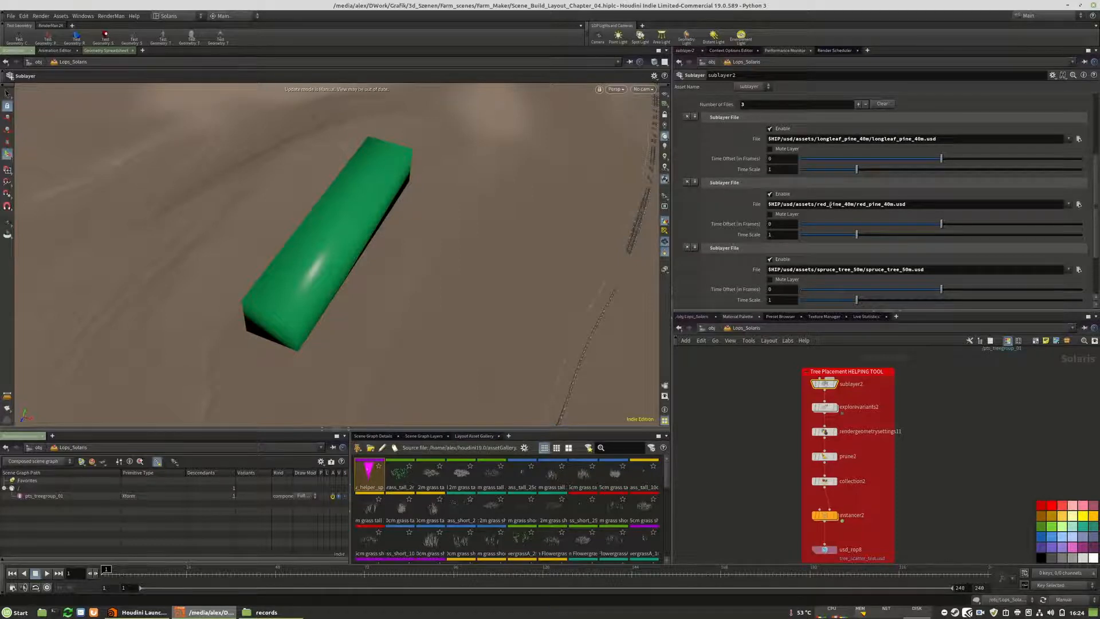
Step: Replace the red_pine_40m sublayer file with red_pine_30m.usd from the red_pine_30m asset folder
{"action": "left_click", "coordinate": [1078, 204]}
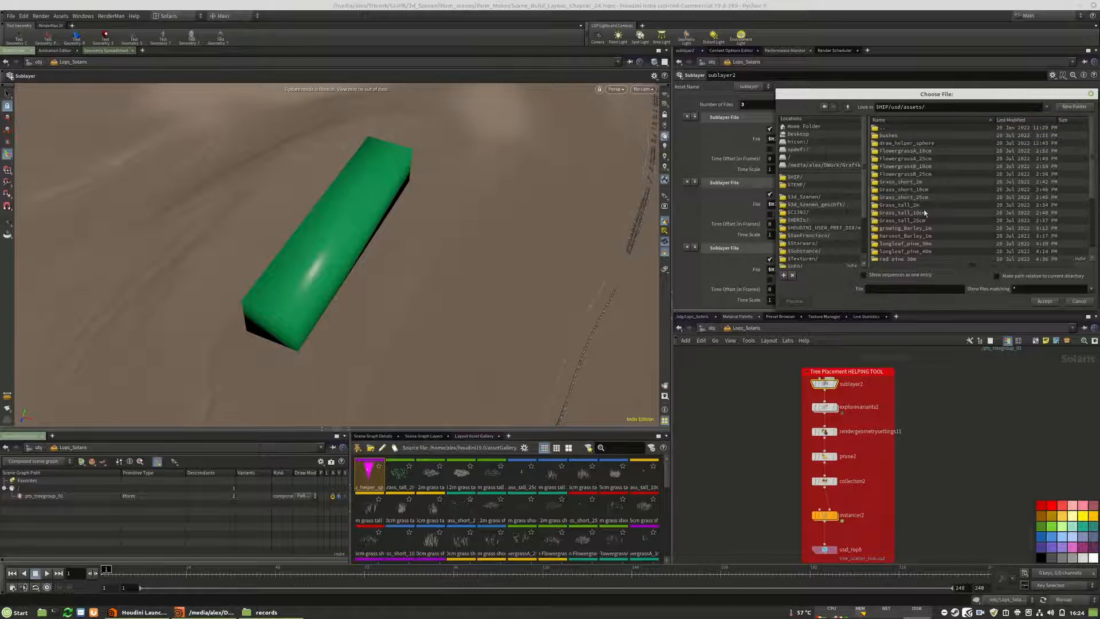
{"action": "scroll", "coordinate": [923, 250], "scroll_direction": "down", "scroll_amount": 1}
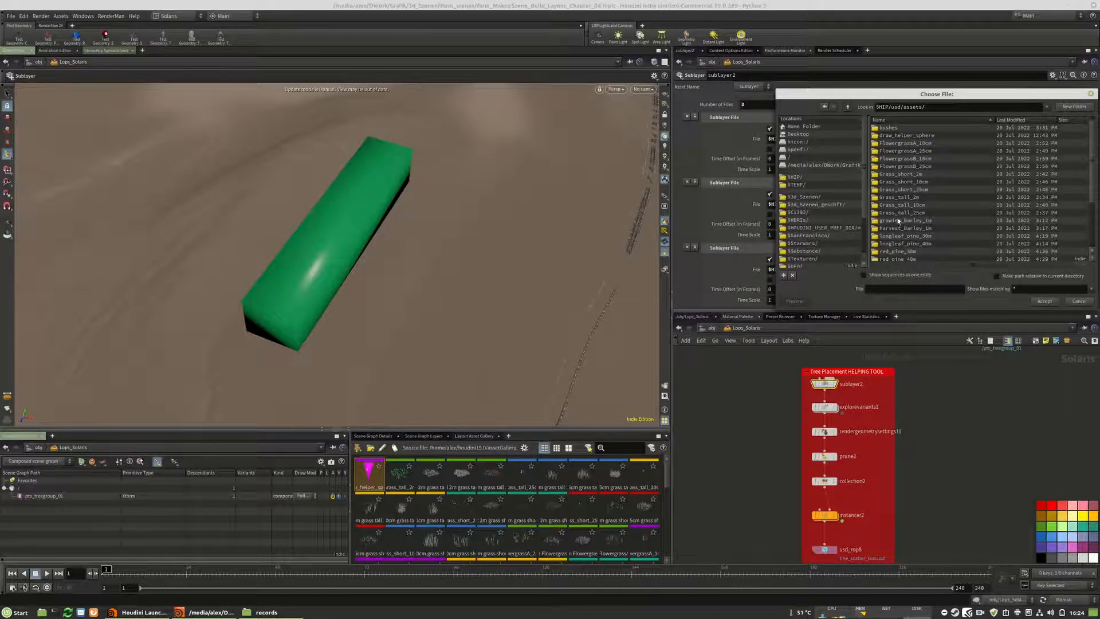
{"action": "scroll", "coordinate": [892, 192], "scroll_direction": "down", "scroll_amount": 2}
{"action": "double_click", "coordinate": [914, 223]}
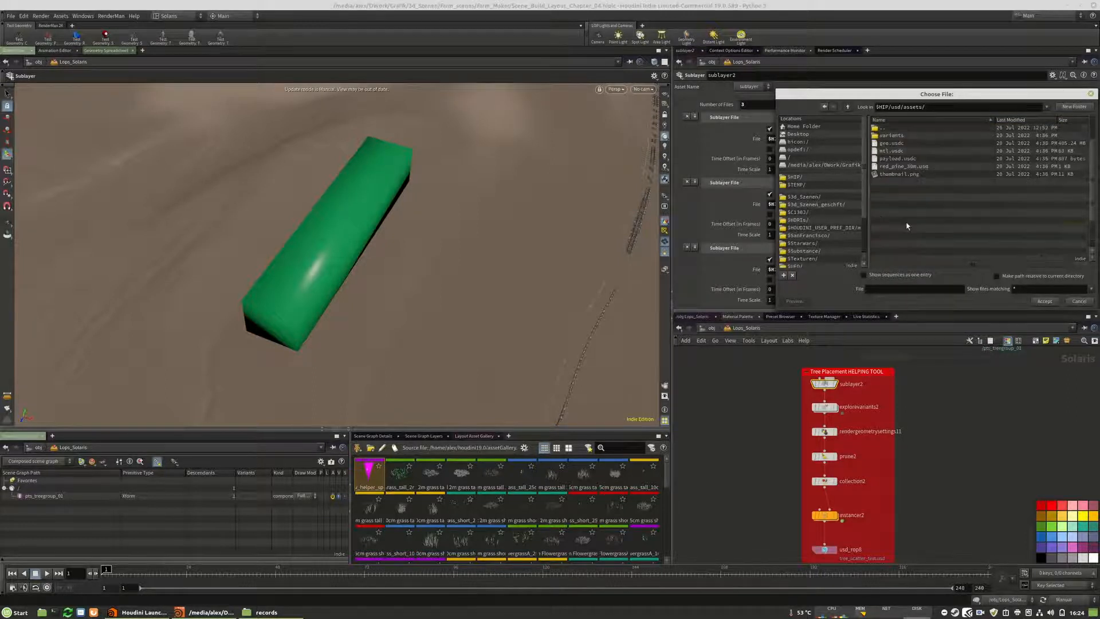
{"action": "double_click", "coordinate": [905, 166]}
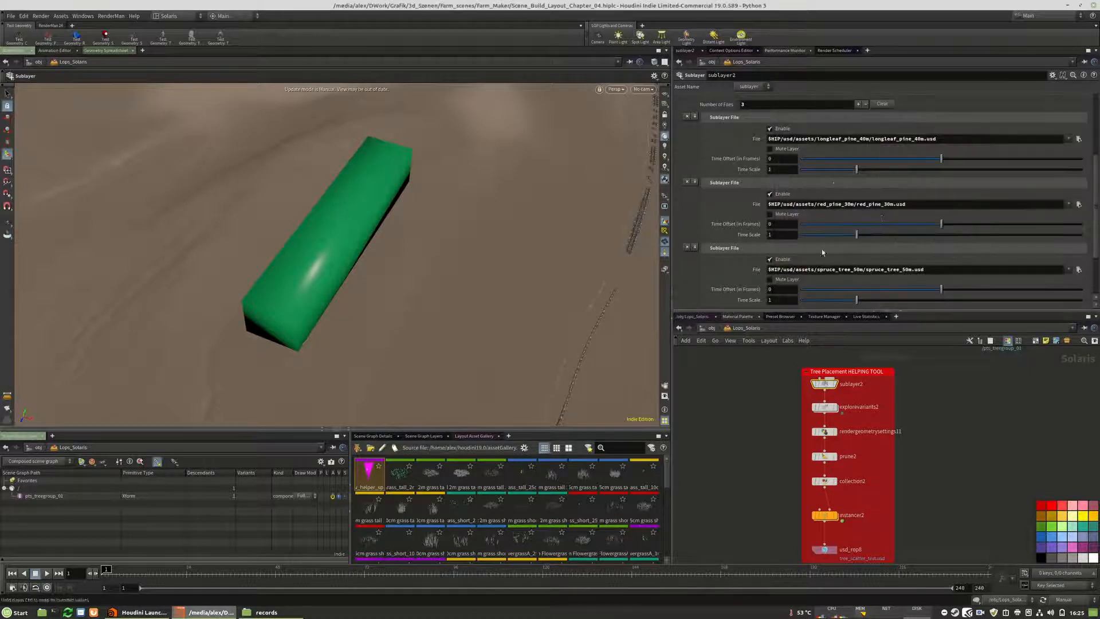
Step: Enter the pts_trees_fore_ground_plane node's network and set the cooking update mode to On Mouse Up
{"action": "scroll", "coordinate": [846, 241], "scroll_direction": "down", "scroll_amount": 1}
{"action": "middle_click_drag", "start_coordinate": [887, 503], "coordinate": [861, 498]}
{"action": "scroll", "coordinate": [850, 517], "scroll_direction": "down", "scroll_amount": 3}
{"action": "scroll", "coordinate": [903, 449], "scroll_direction": "up", "scroll_amount": 4}
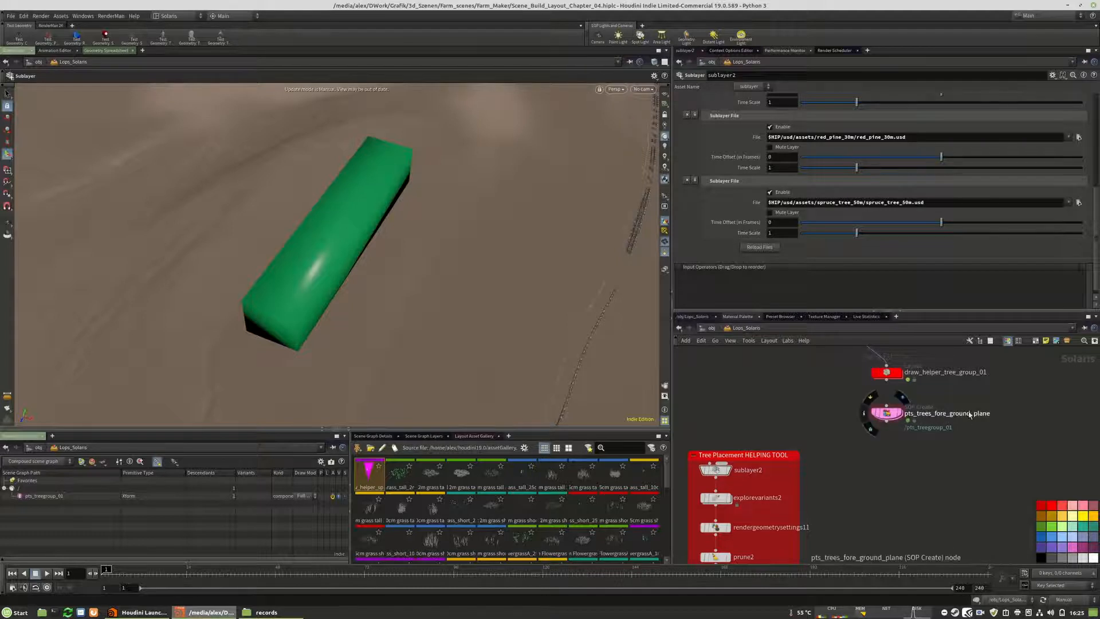
{"action": "double_click", "coordinate": [888, 417]}
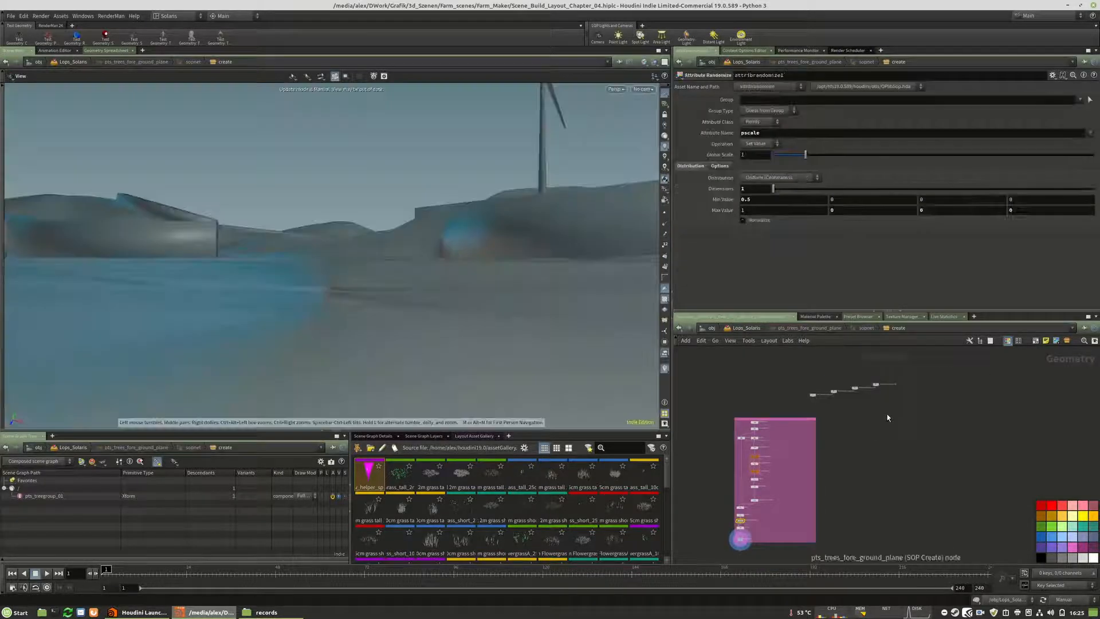
{"action": "left_click", "coordinate": [1064, 599]}
{"action": "left_click", "coordinate": [1063, 583]}
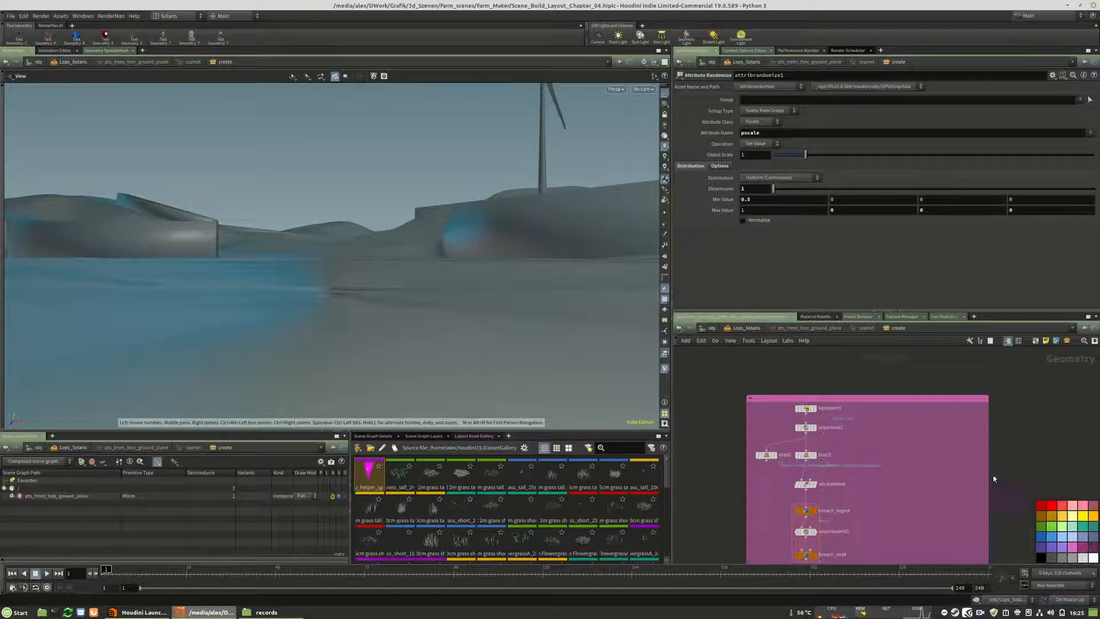
Step: Display the lopimport1 node and set its LOP Path to the draw_helper_tree_group_01 node
{"action": "left_click_drag", "start_coordinate": [790, 396], "coordinate": [855, 382]}
{"action": "scroll", "coordinate": [856, 382], "scroll_direction": "up", "scroll_amount": 2}
{"action": "left_click", "coordinate": [894, 404]}
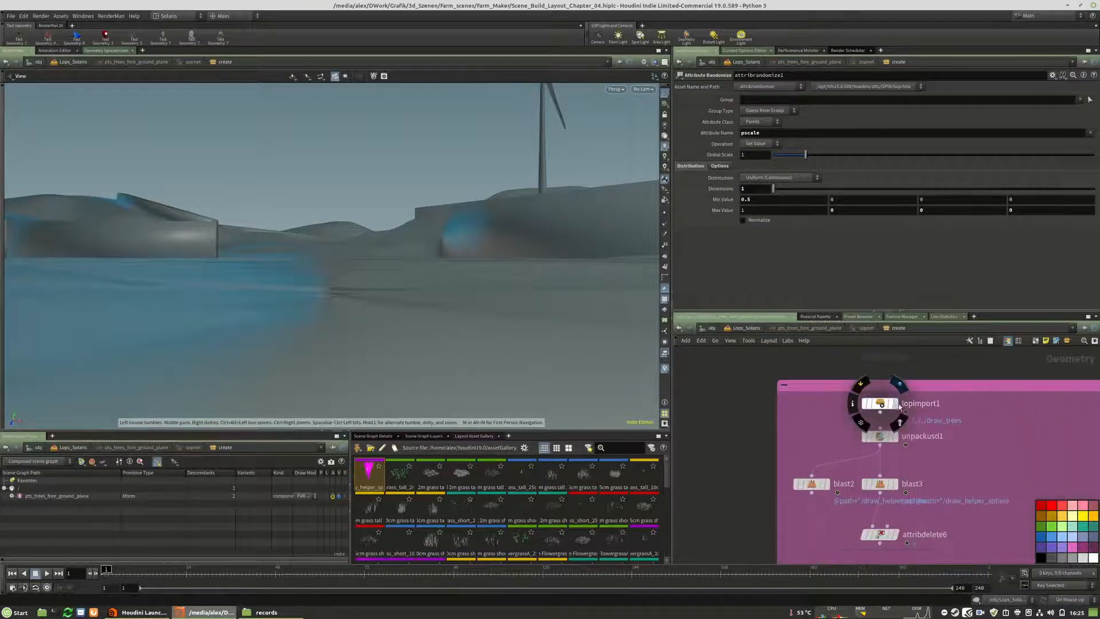
{"action": "key", "text": "g"}
{"action": "left_click_drag", "start_coordinate": [445, 267], "coordinate": [343, 286]}
{"action": "middle_click_drag", "start_coordinate": [790, 401], "coordinate": [788, 376]}
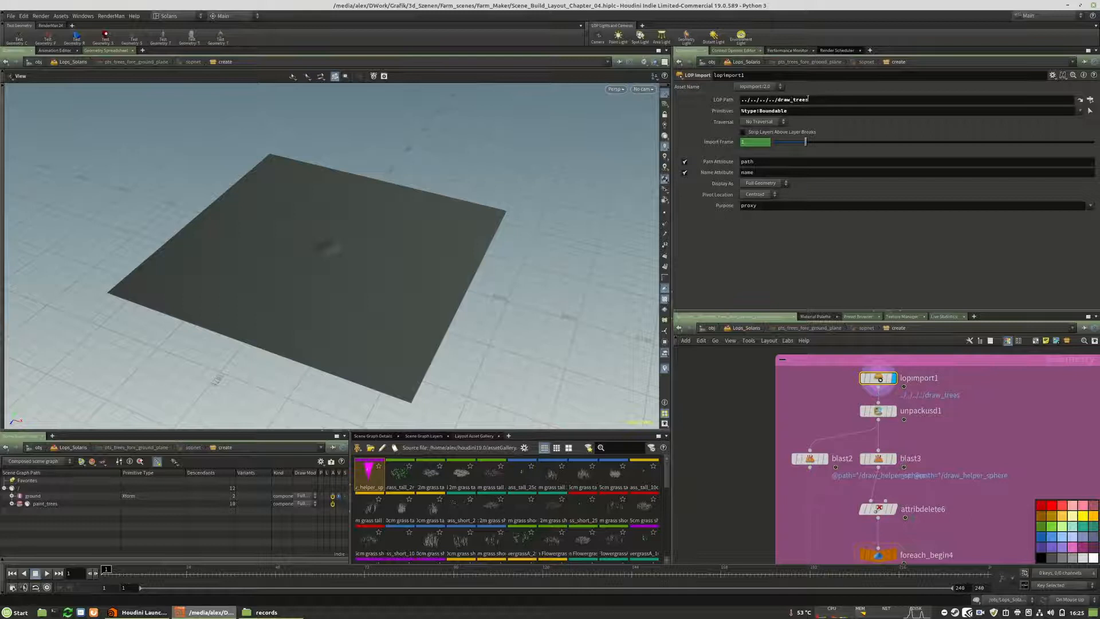
{"action": "left_click", "coordinate": [1082, 100]}
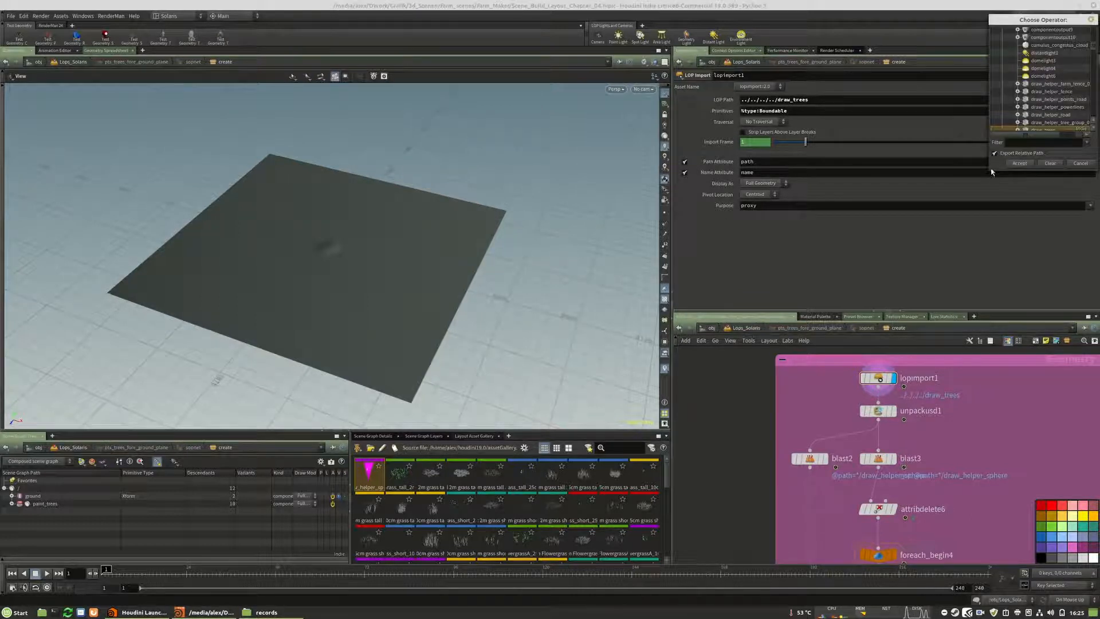
{"action": "scroll", "coordinate": [1039, 120], "scroll_direction": "down", "scroll_amount": 3}
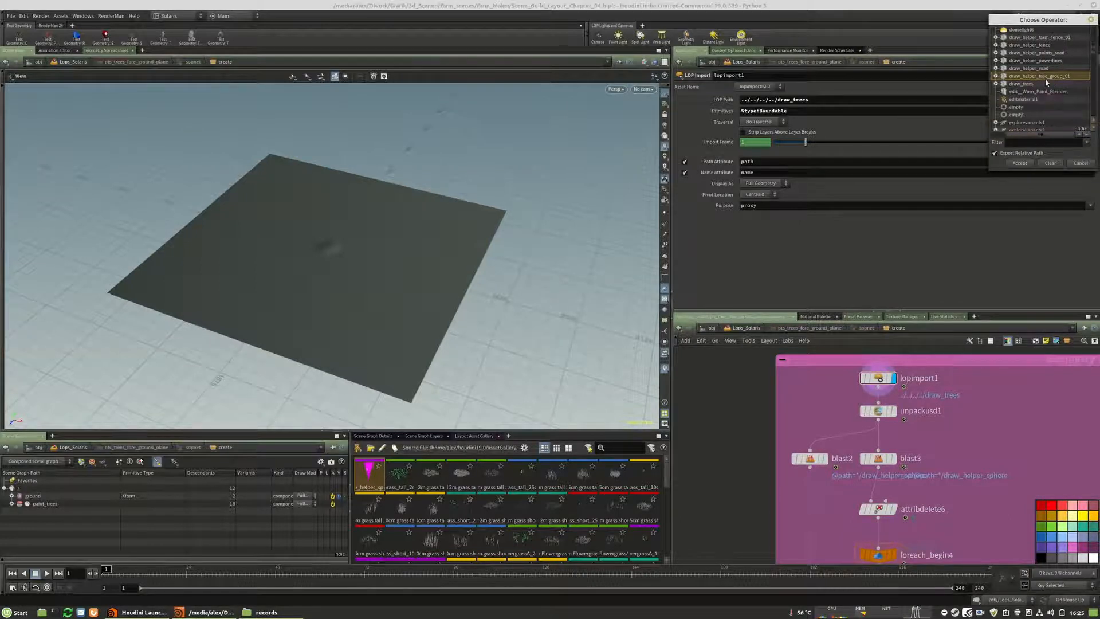
{"action": "left_click", "coordinate": [1024, 165]}
Step: Examine the imported helper shapes on the terrain, displaying the unpackusd1 and blast3 results in turn
{"action": "right_click_drag", "start_coordinate": [328, 244], "coordinate": [697, 235]}
{"action": "right_click_drag", "start_coordinate": [343, 283], "coordinate": [541, 272]}
{"action": "middle_click_drag", "start_coordinate": [335, 283], "coordinate": [426, 237]}
{"action": "left_click_drag", "start_coordinate": [426, 237], "coordinate": [520, 231]}
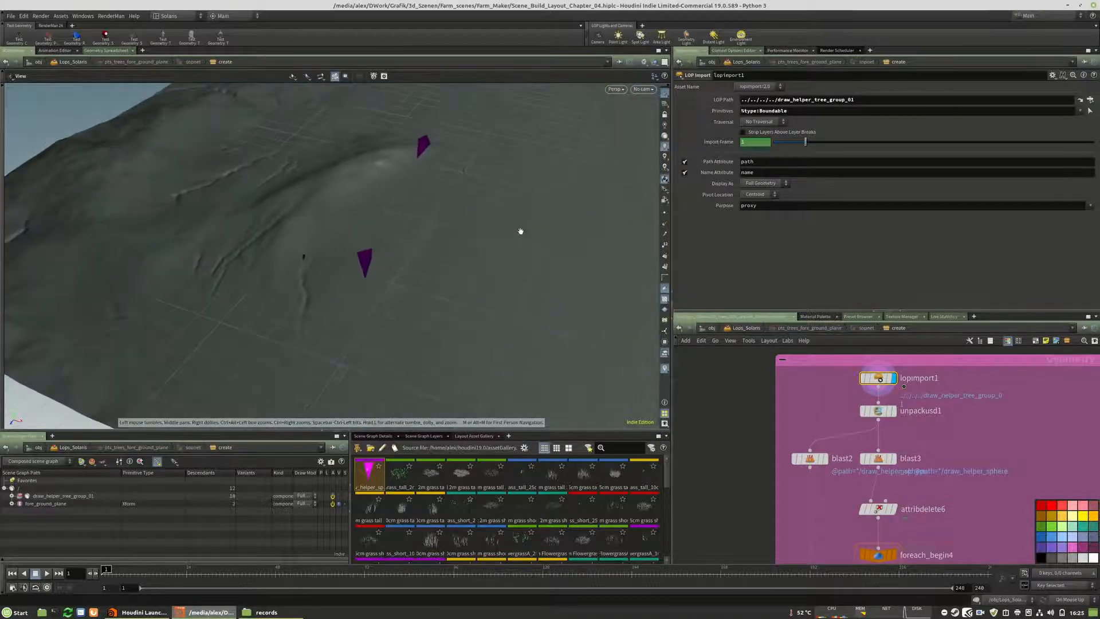
{"action": "left_click", "coordinate": [893, 411]}
{"action": "left_click", "coordinate": [877, 458]}
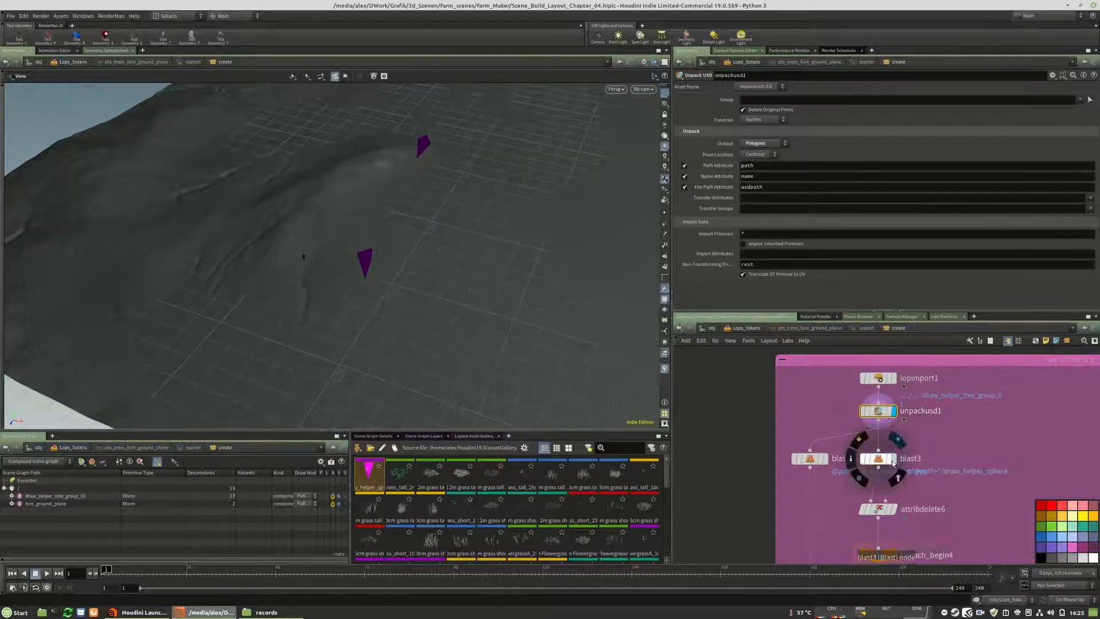
{"action": "left_click", "coordinate": [893, 458]}
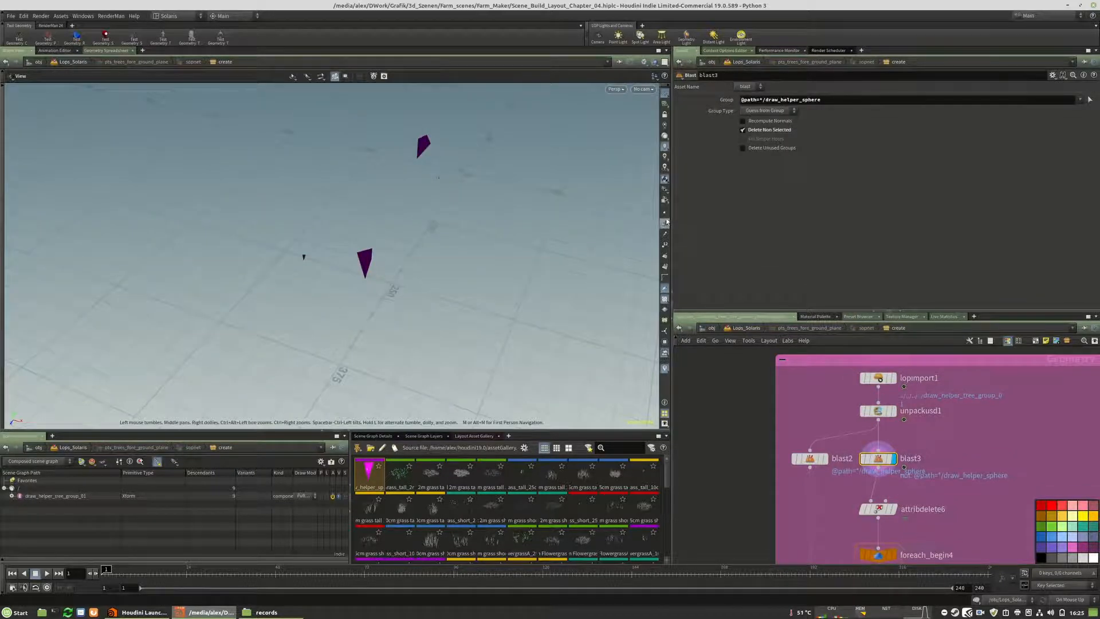
Step: Display the subdivide2 result and inspect the flat subdivided mesh built from the helper points
{"action": "middle_click_drag", "start_coordinate": [961, 480], "coordinate": [933, 407]}
{"action": "scroll", "coordinate": [864, 396], "scroll_direction": "down", "scroll_amount": 5}
{"action": "scroll", "coordinate": [871, 471], "scroll_direction": "up", "scroll_amount": 5}
{"action": "scroll", "coordinate": [912, 399], "scroll_direction": "down", "scroll_amount": 2}
{"action": "scroll", "coordinate": [883, 454], "scroll_direction": "up", "scroll_amount": 4}
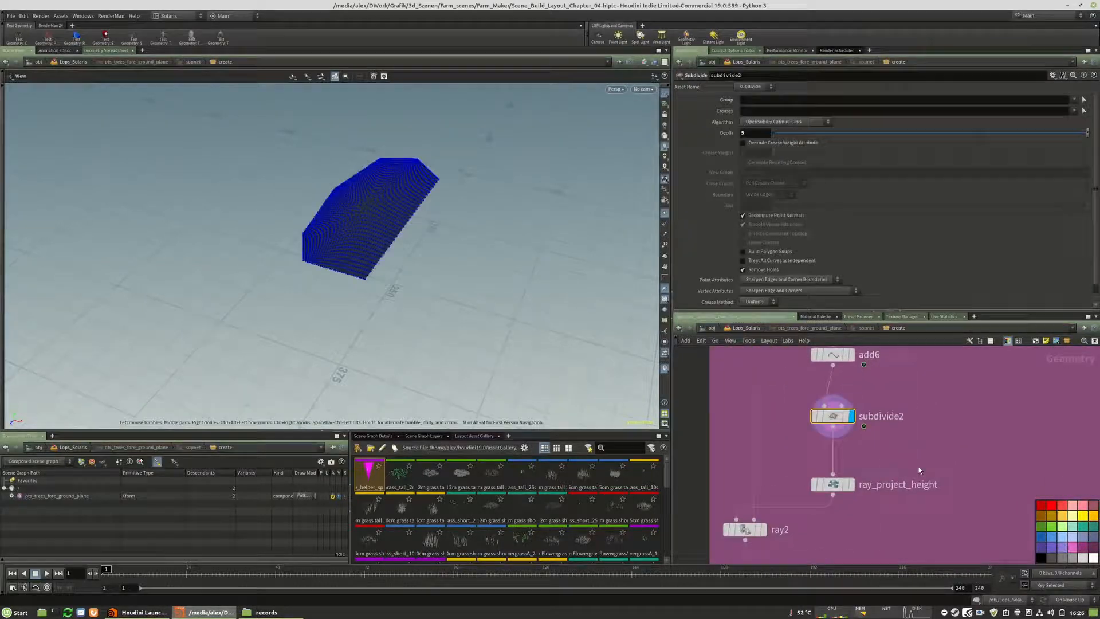
{"action": "middle_click_drag", "start_coordinate": [918, 469], "coordinate": [941, 438]}
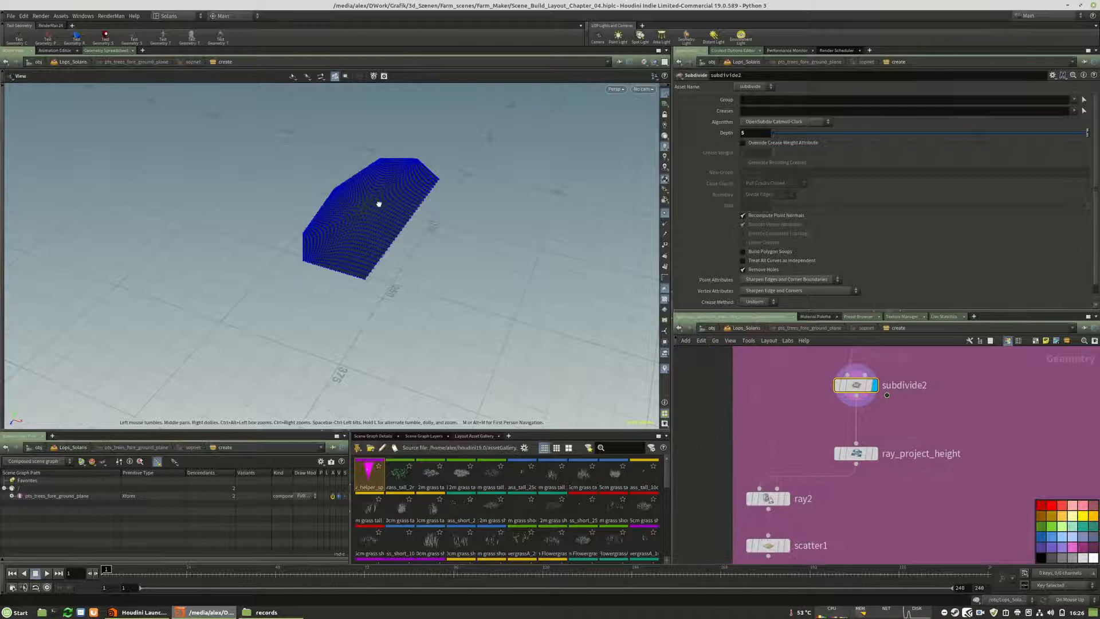
{"action": "scroll", "coordinate": [379, 204], "scroll_direction": "up", "scroll_amount": 8}
{"action": "left_click_drag", "start_coordinate": [342, 345], "coordinate": [461, 241]}
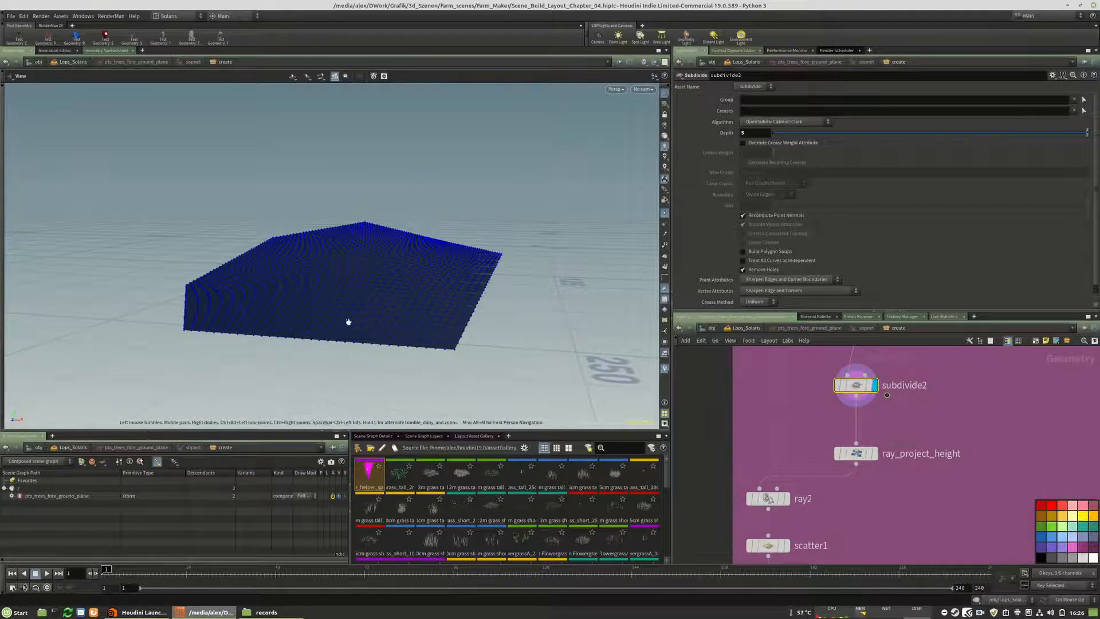
Step: Display the ray2 result and inspect how the mesh is projected onto the ground surface
{"action": "scroll", "coordinate": [981, 388], "scroll_direction": "down", "scroll_amount": 2}
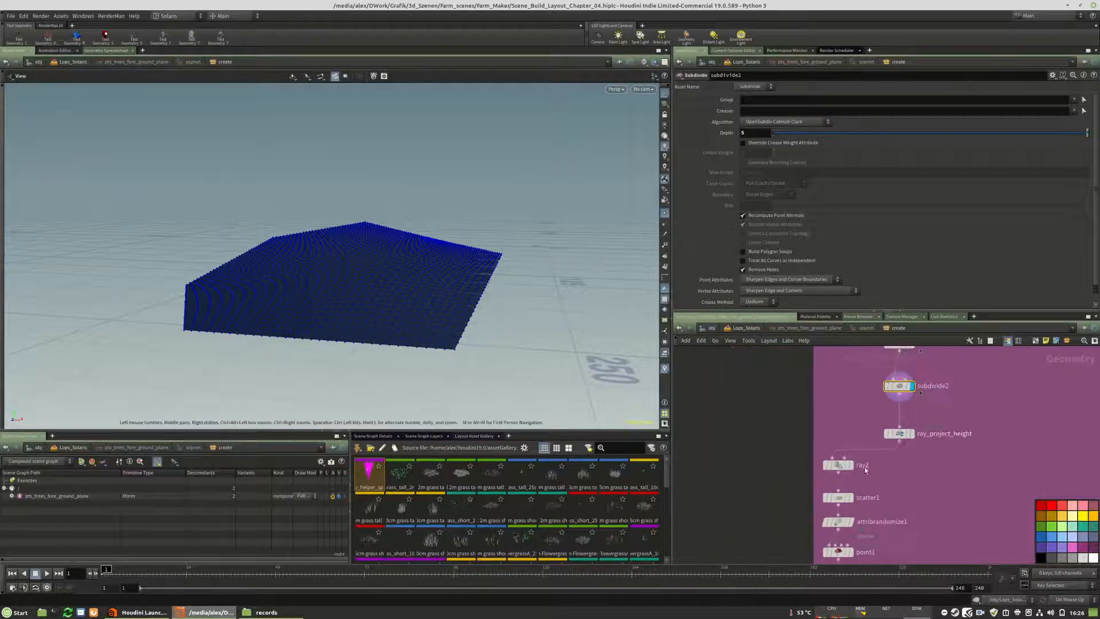
{"action": "scroll", "coordinate": [842, 468], "scroll_direction": "up", "scroll_amount": 4}
{"action": "left_click", "coordinate": [856, 455]}
{"action": "left_click", "coordinate": [819, 458]}
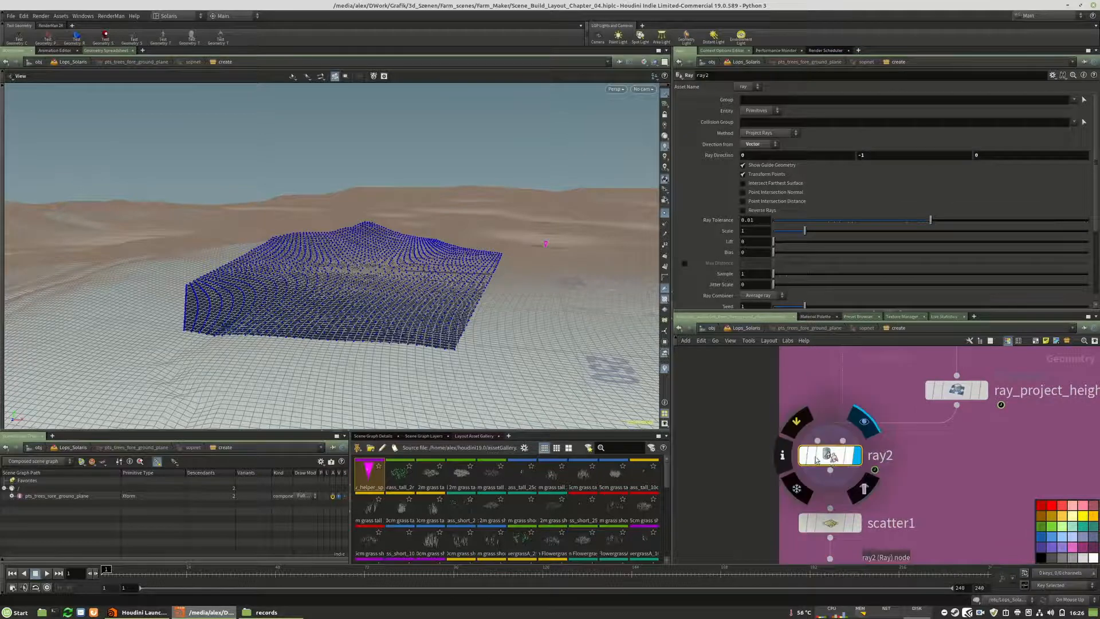
{"action": "left_click_drag", "start_coordinate": [322, 284], "coordinate": [299, 321]}
{"action": "scroll", "coordinate": [895, 384], "scroll_direction": "down", "scroll_amount": 4}
{"action": "scroll", "coordinate": [877, 442], "scroll_direction": "up", "scroll_amount": 2}
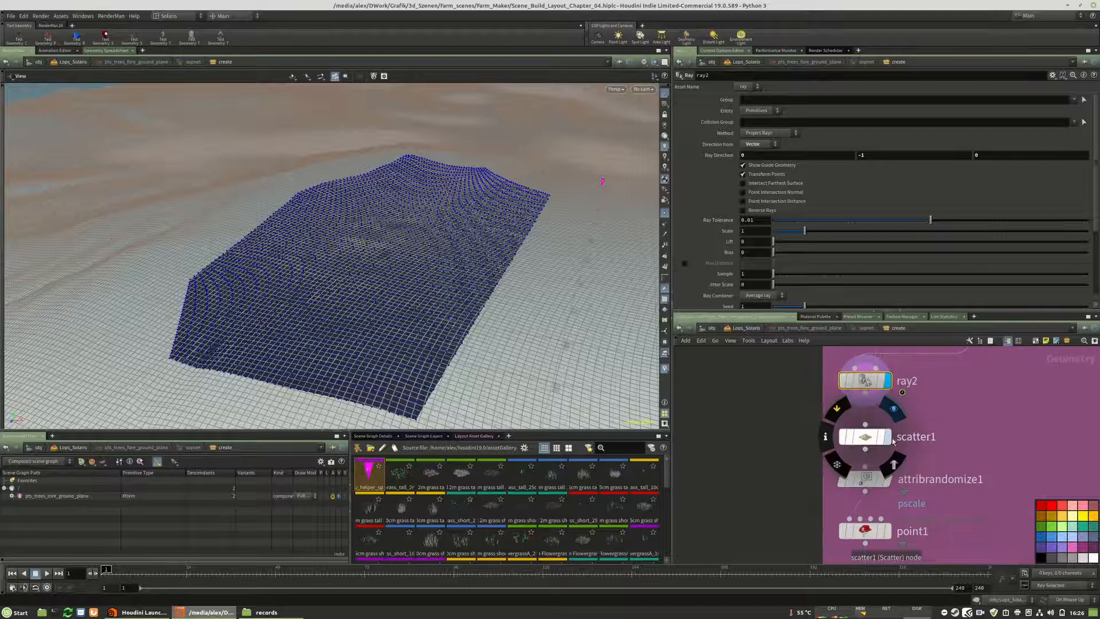
Step: Display the scatter1 node and set its Max Points to 450
{"action": "left_click", "coordinate": [888, 438]}
{"action": "left_click", "coordinate": [868, 437]}
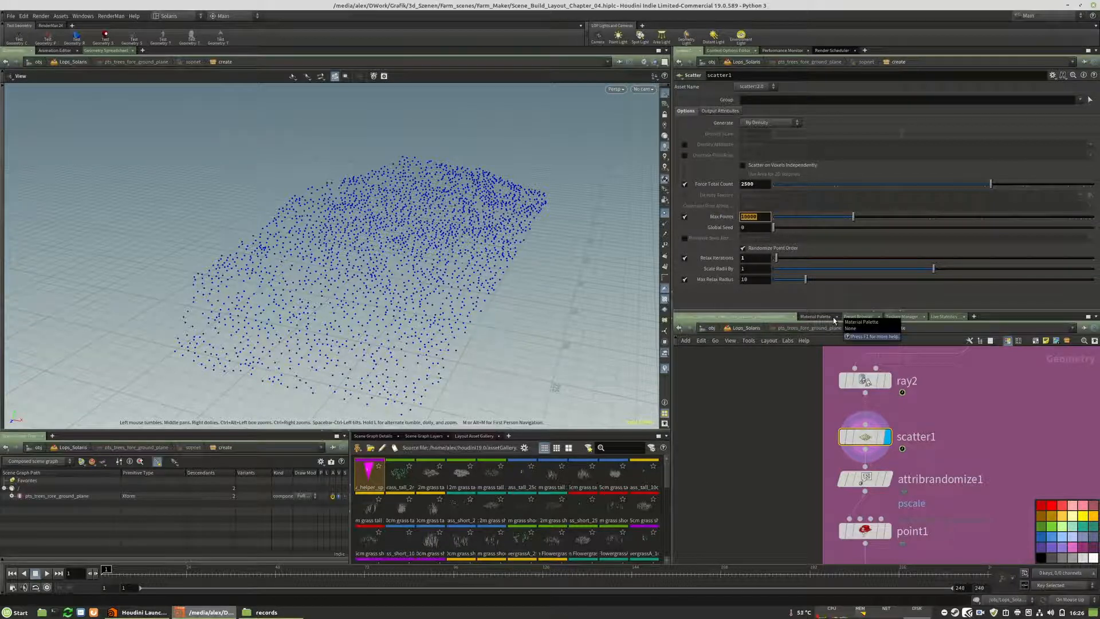
{"action": "key", "text": "Return"}
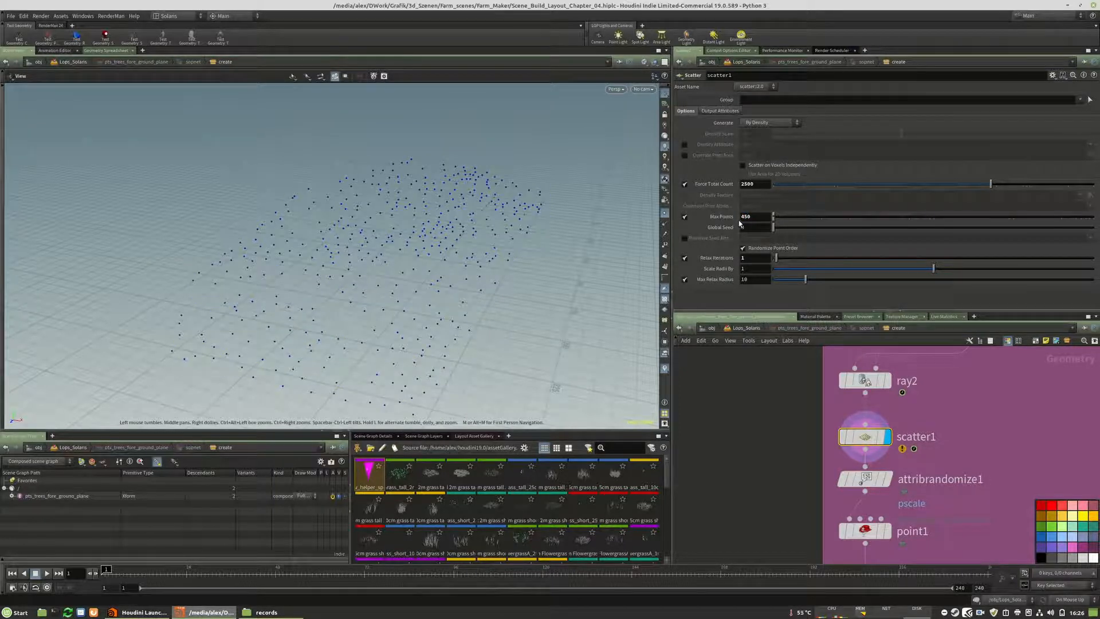
Step: Display the attribrandomize1 and point1 results in turn and bring up point1's attribute expression
{"action": "middle_click_drag", "start_coordinate": [964, 472], "coordinate": [970, 381]}
{"action": "left_click", "coordinate": [885, 387]}
{"action": "middle_click_drag", "start_coordinate": [933, 413], "coordinate": [919, 375]}
{"action": "scroll", "coordinate": [919, 375], "scroll_direction": "down", "scroll_amount": 2}
{"action": "left_click", "coordinate": [891, 381]}
{"action": "left_click_drag", "start_coordinate": [867, 405], "coordinate": [868, 423]}
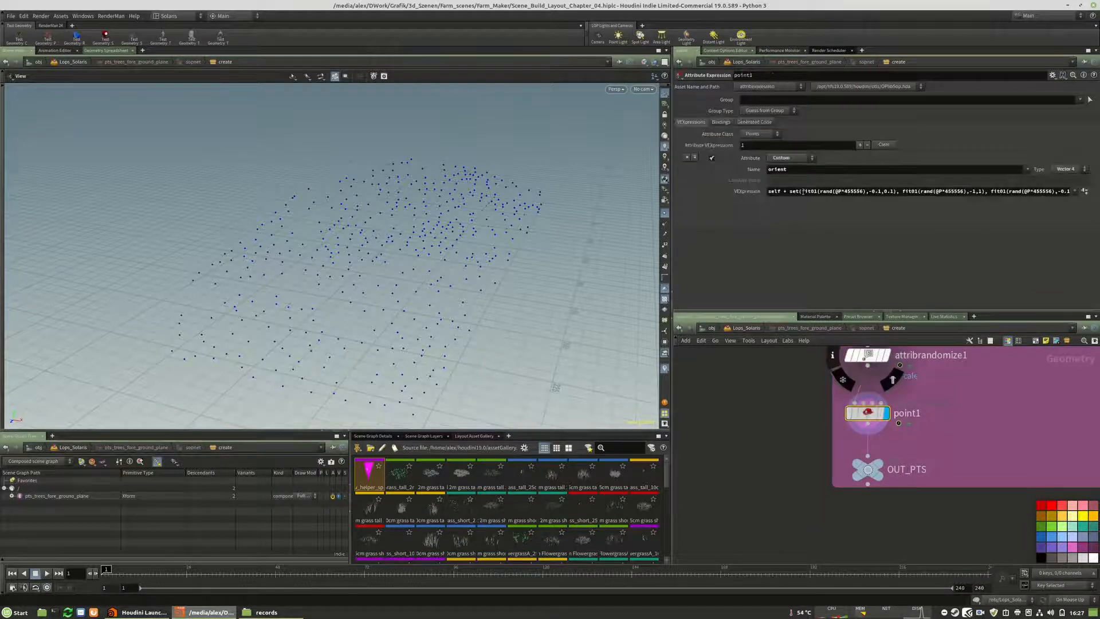
Step: Examine the orient VEXpression of point1 and view the scattered points' orientation axes up close
{"action": "left_click_drag", "start_coordinate": [801, 194], "coordinate": [857, 192]}
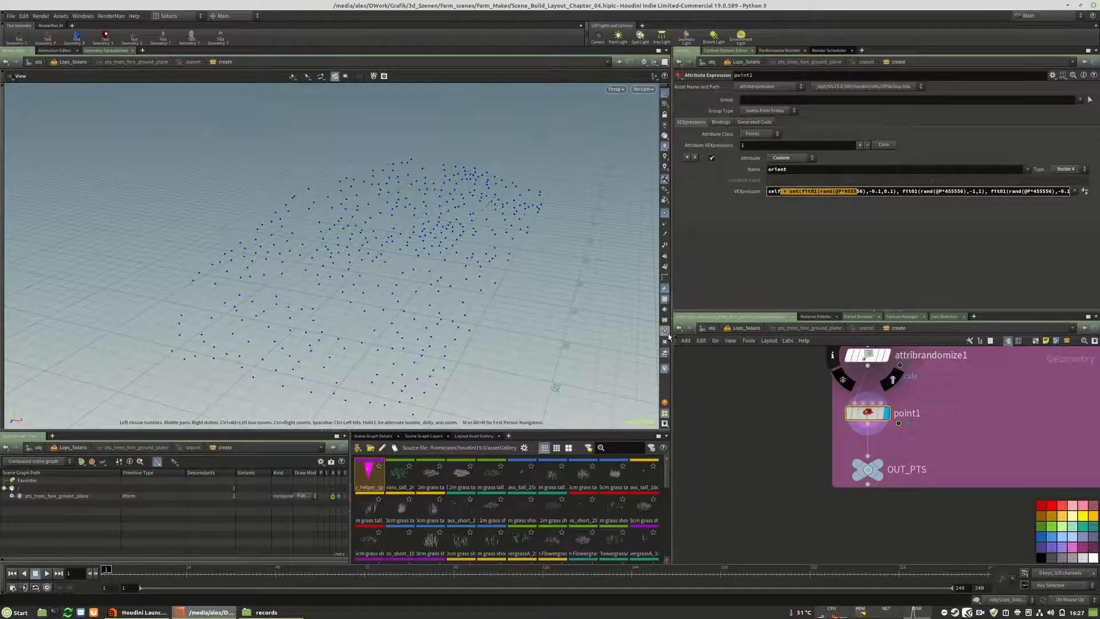
{"action": "left_click_drag", "start_coordinate": [426, 350], "coordinate": [428, 249]}
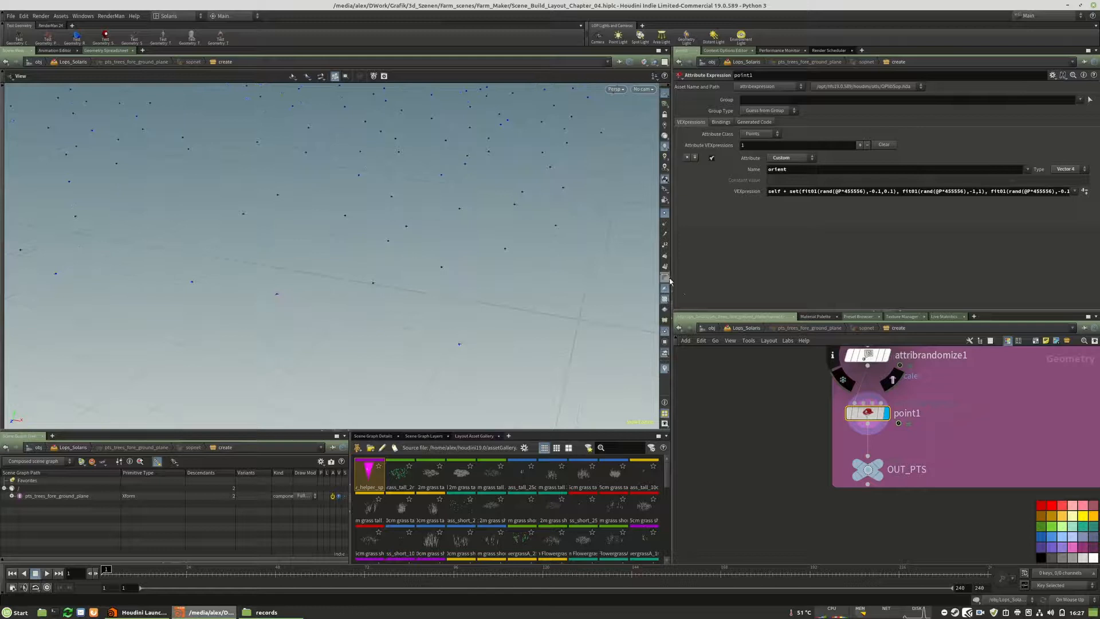
{"action": "scroll", "coordinate": [358, 270], "scroll_direction": "up", "scroll_amount": 3}
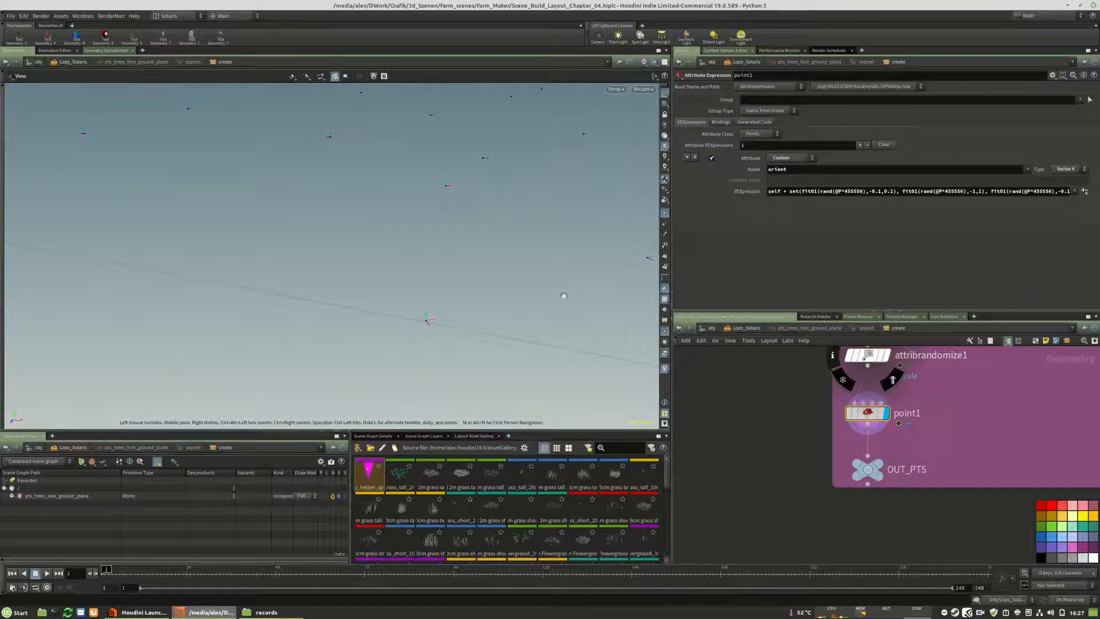
Step: Check the range values in point1's orient expression and rename the OUT_PTS null to OUT_PTS_tree_group_01
{"action": "left_click", "coordinate": [879, 192]}
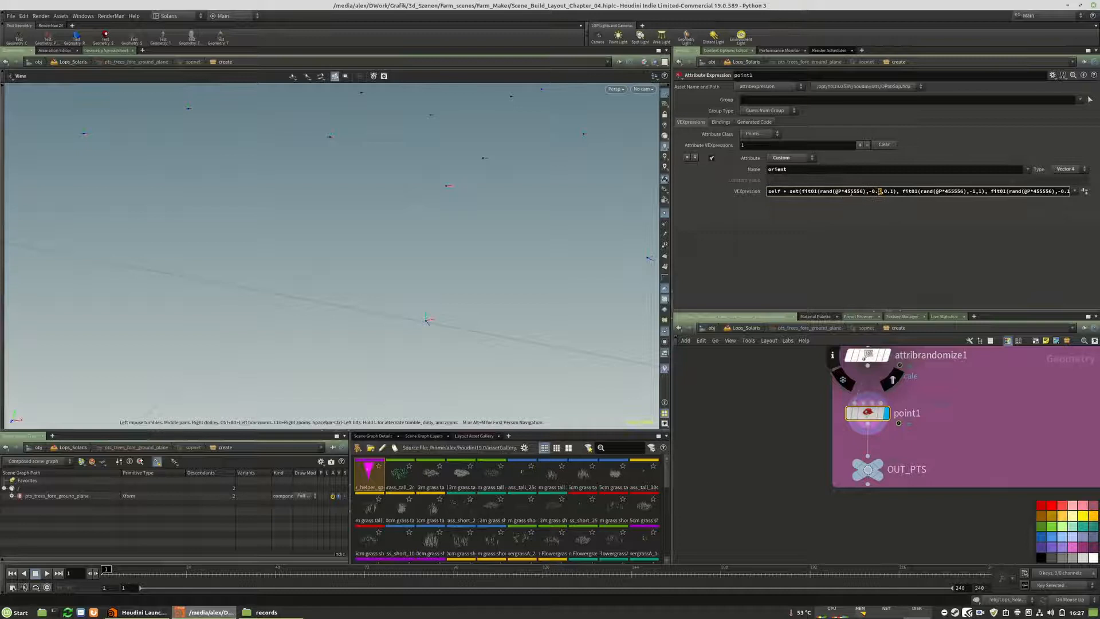
{"action": "left_click", "coordinate": [900, 222]}
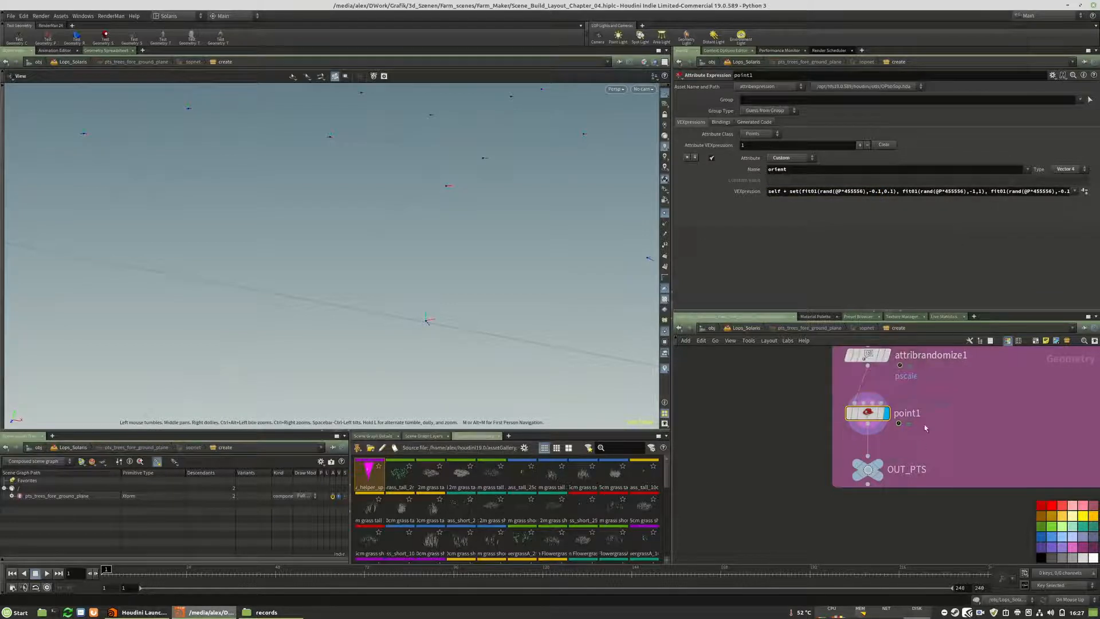
{"action": "scroll", "coordinate": [870, 478], "scroll_direction": "down", "scroll_amount": 8}
{"action": "scroll", "coordinate": [872, 485], "scroll_direction": "up", "scroll_amount": 8}
{"action": "double_click", "coordinate": [887, 477]}
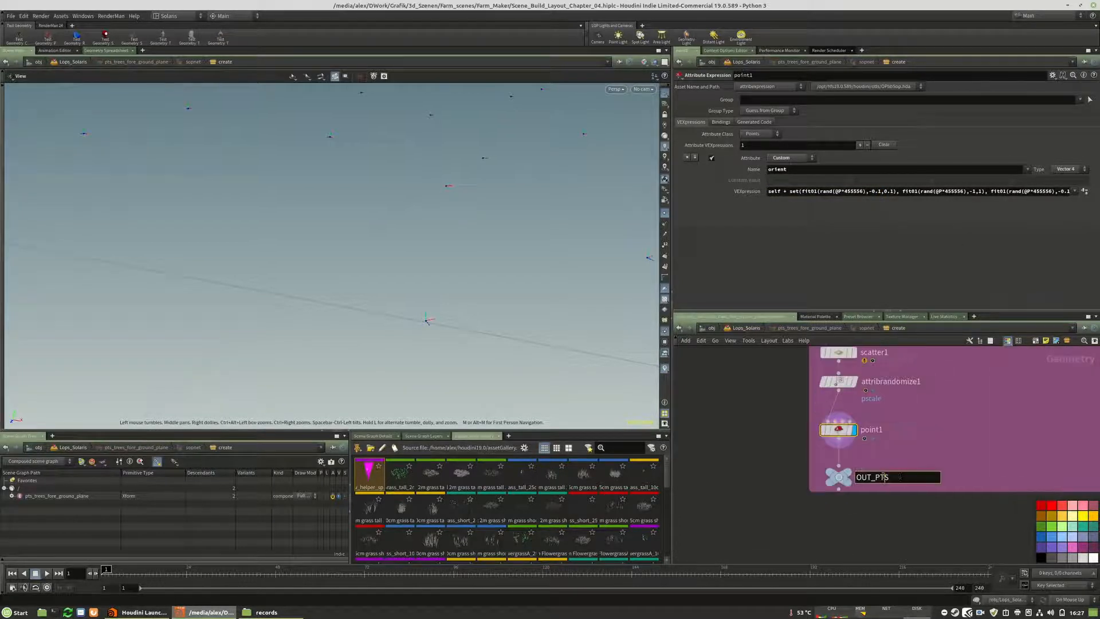
{"action": "type", "text": "_tree_"}
{"action": "type", "text": "group_01"}
{"action": "key", "text": "Return"}
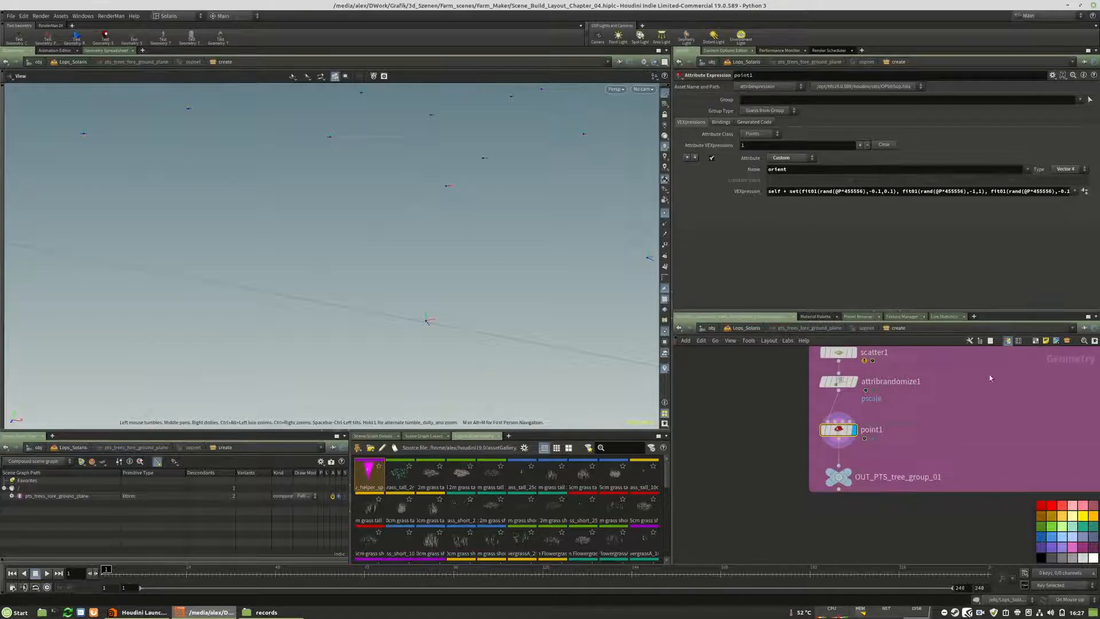
Step: Return to the Solaris network and rename the instancer in the Tree Placement HELPING TOOL box to instancer2_tree_group_01
{"action": "key", "text": "u"}
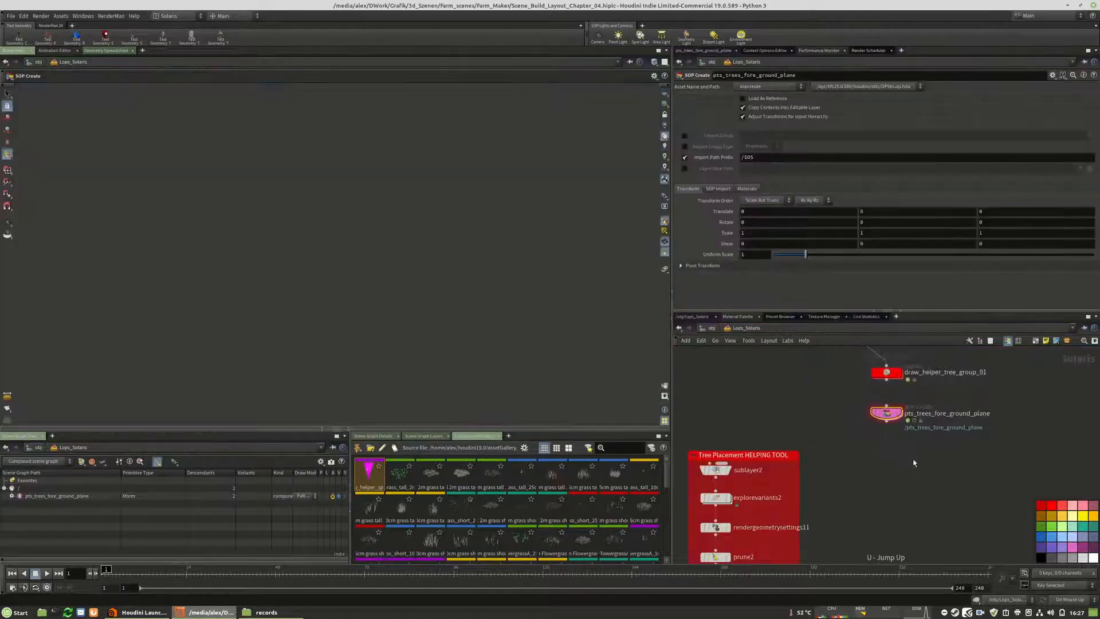
{"action": "scroll", "coordinate": [889, 401], "scroll_direction": "down", "scroll_amount": 4}
{"action": "scroll", "coordinate": [827, 433], "scroll_direction": "up", "scroll_amount": 5}
{"action": "scroll", "coordinate": [824, 365], "scroll_direction": "down", "scroll_amount": 3}
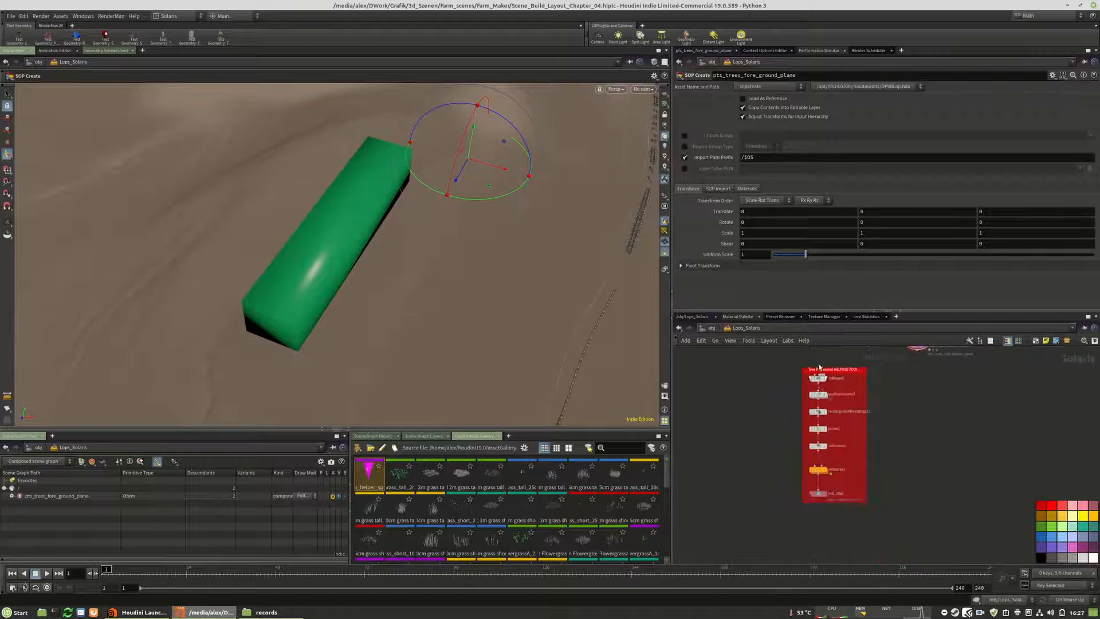
{"action": "scroll", "coordinate": [829, 486], "scroll_direction": "up", "scroll_amount": 2}
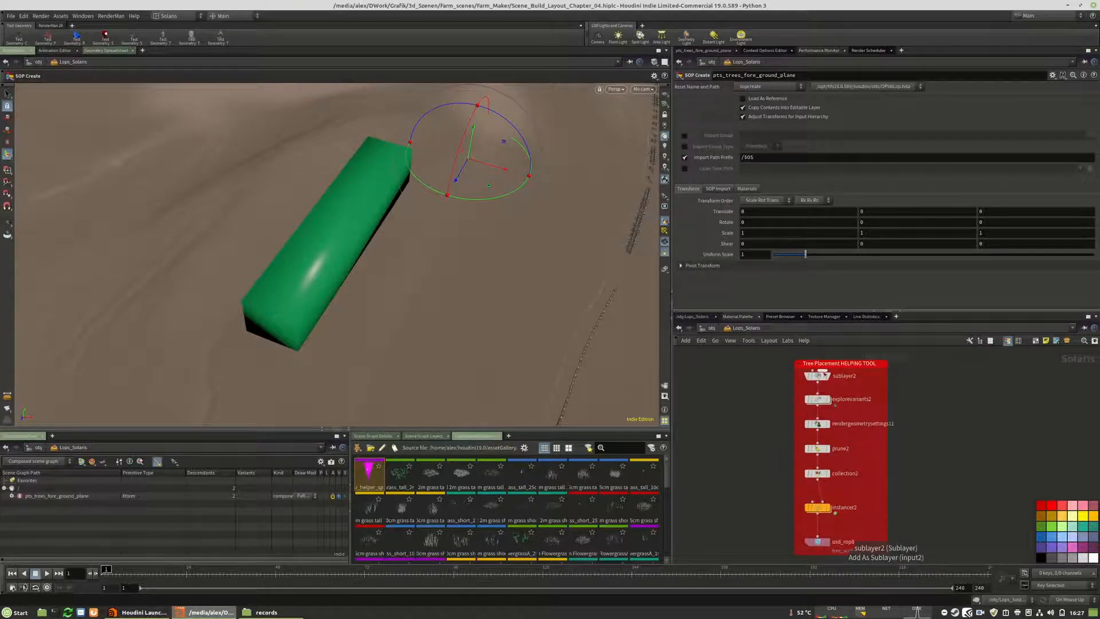
{"action": "scroll", "coordinate": [866, 517], "scroll_direction": "up", "scroll_amount": 3}
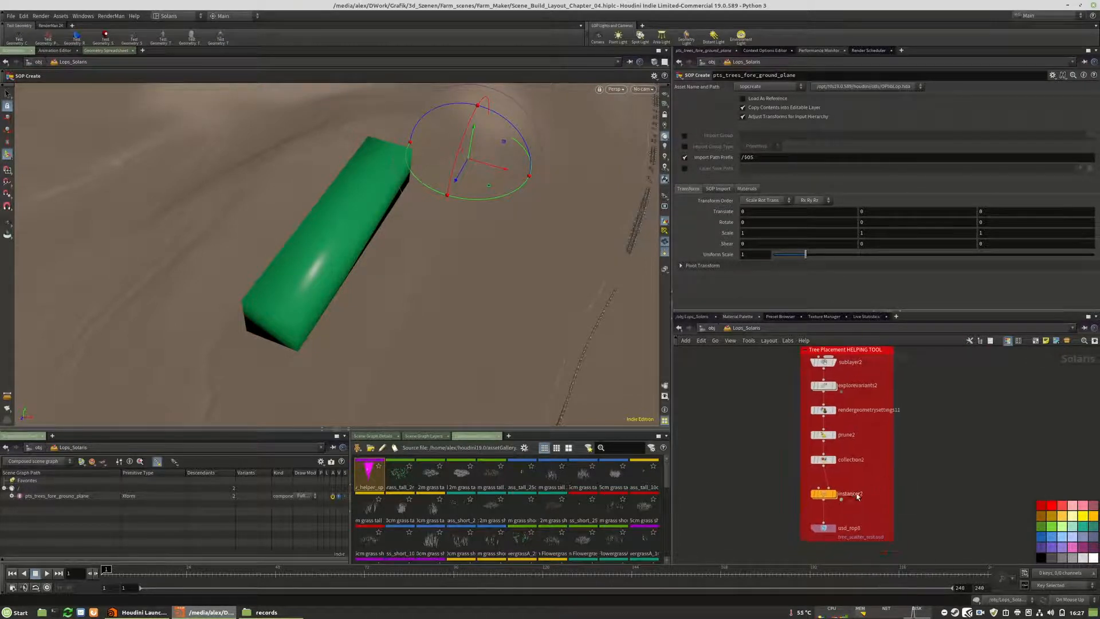
{"action": "double_click", "coordinate": [891, 493]}
{"action": "left_click", "coordinate": [880, 495]}
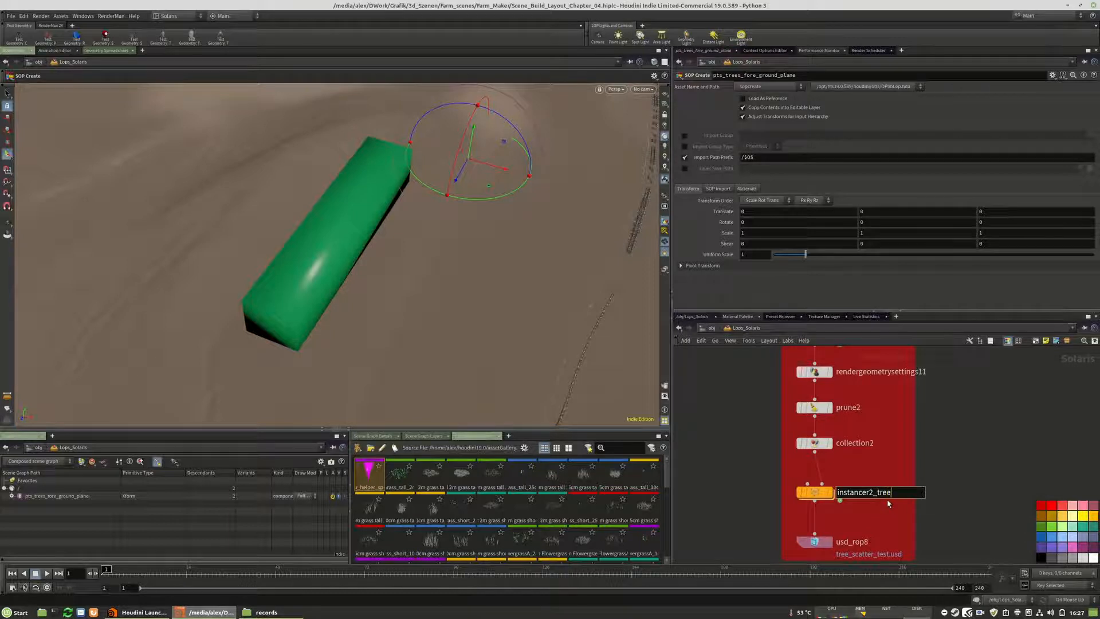
{"action": "type", "text": "_tree_group_01"}
{"action": "key", "text": "Return"}
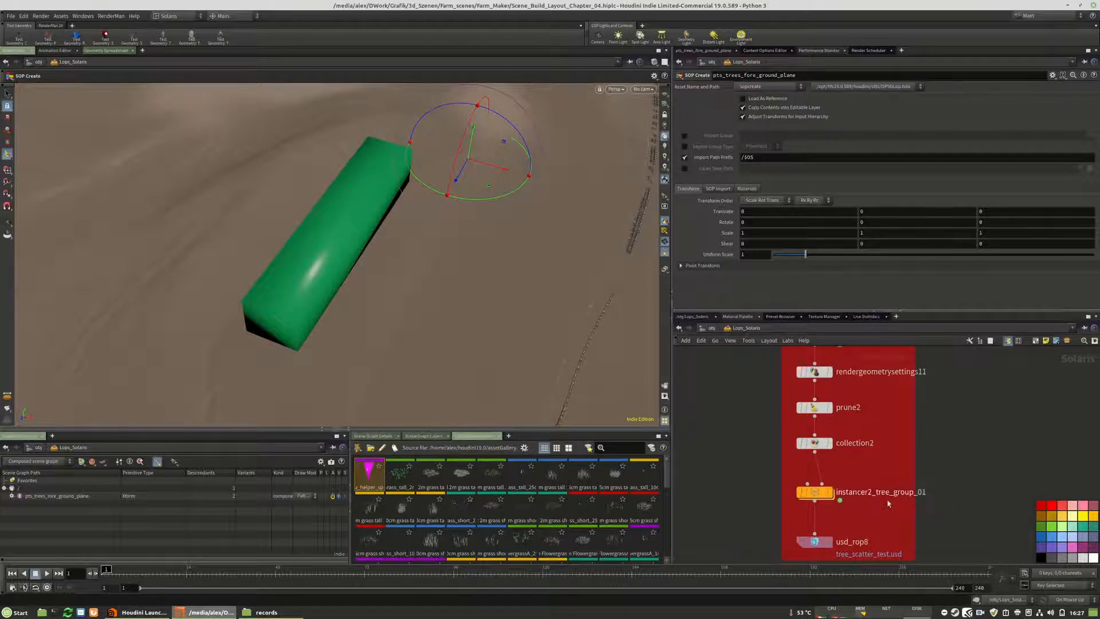
Step: Inside the tree group instancer, point object_merge1's Object 1 to OUT_PTS_tree_group_01 in pts_trees_fore_ground_plane/sopnet/create
{"action": "left_click", "coordinate": [817, 494]}
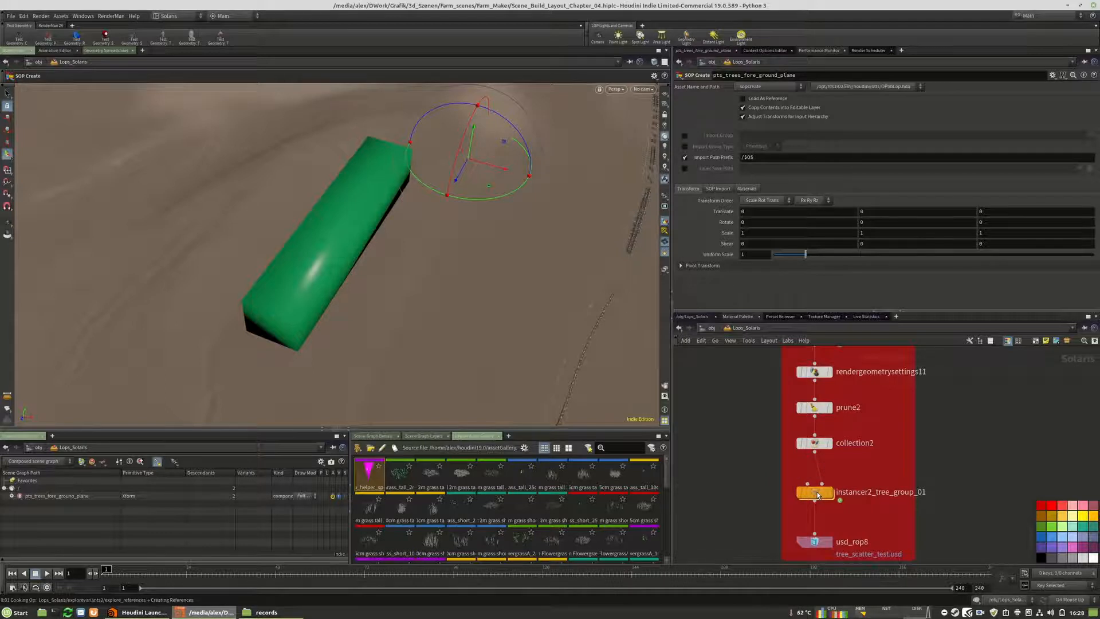
{"action": "double_click", "coordinate": [817, 493]}
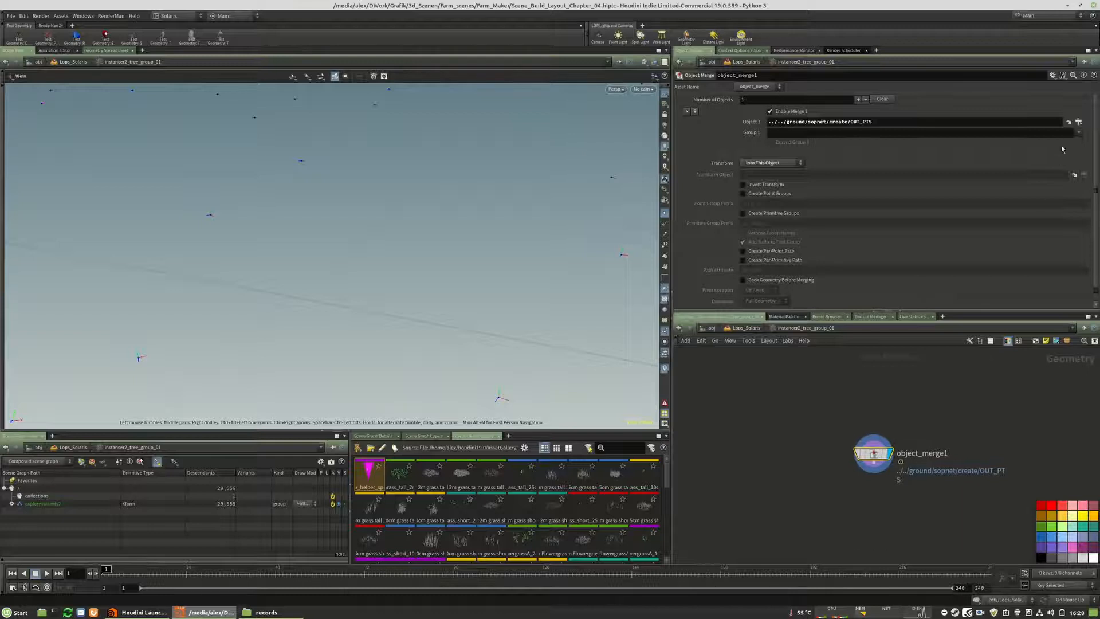
{"action": "left_click", "coordinate": [1078, 123]}
{"action": "left_click", "coordinate": [1018, 124]}
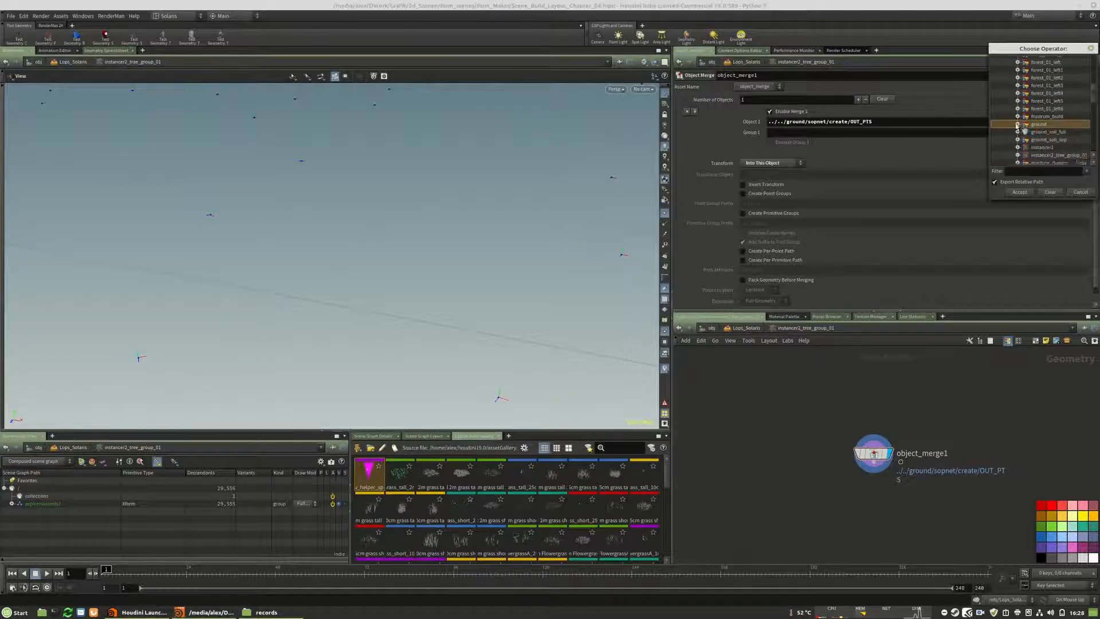
{"action": "mouse_move", "coordinate": [1092, 113]}
{"action": "left_mouse_down"}
{"action": "mouse_move", "coordinate": [1094, 125]}
{"action": "mouse_move", "coordinate": [1093, 83]}
{"action": "mouse_move", "coordinate": [1091, 134]}
{"action": "left_mouse_up"}
{"action": "left_click", "coordinate": [1048, 134]}
{"action": "left_click", "coordinate": [1018, 132]}
{"action": "left_click", "coordinate": [1025, 140]}
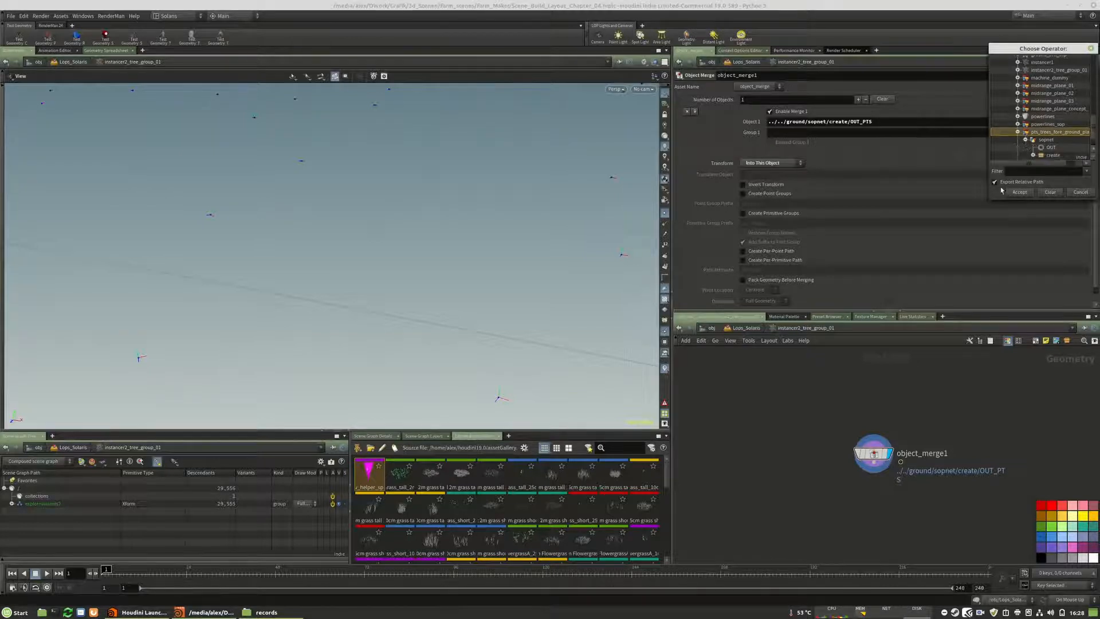
{"action": "left_click_drag", "start_coordinate": [989, 200], "coordinate": [881, 266]}
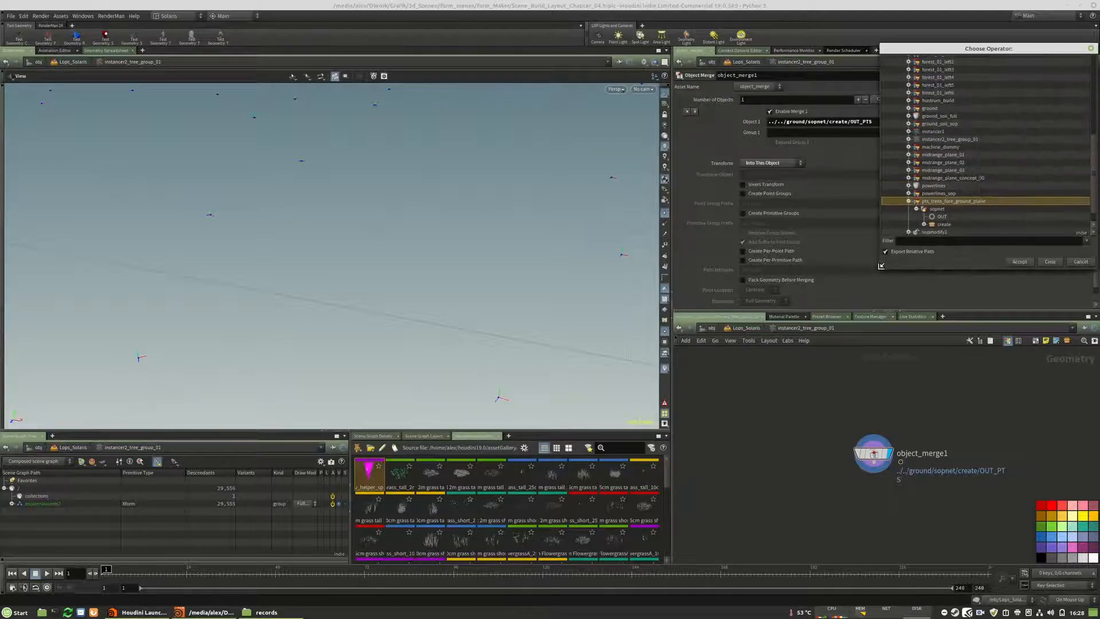
{"action": "left_click", "coordinate": [923, 225]}
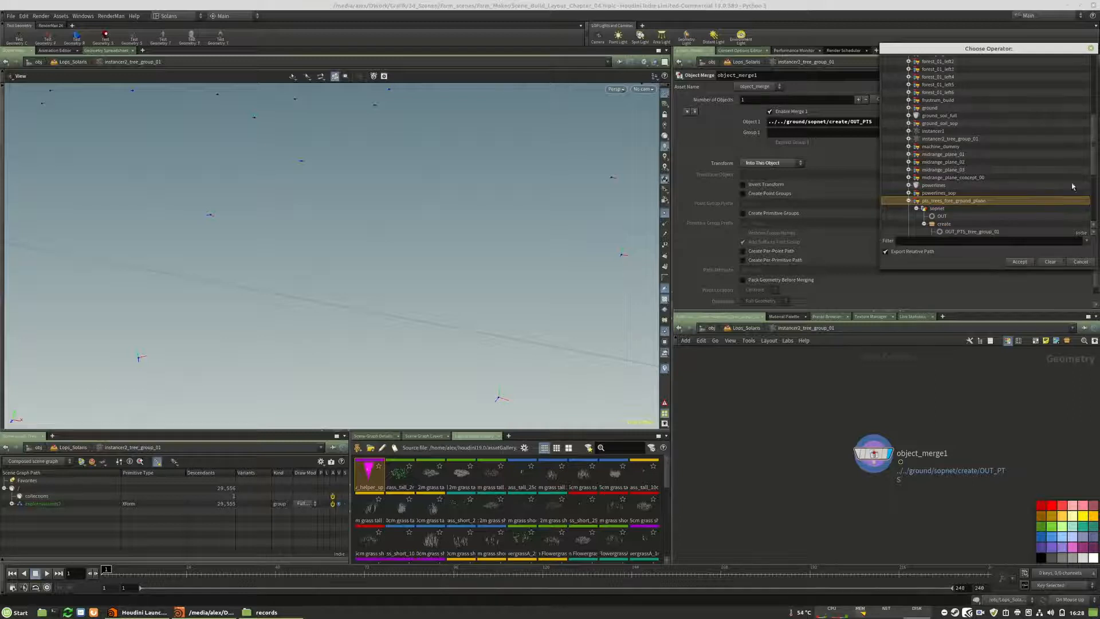
{"action": "scroll", "coordinate": [1065, 179], "scroll_direction": "down", "scroll_amount": 1}
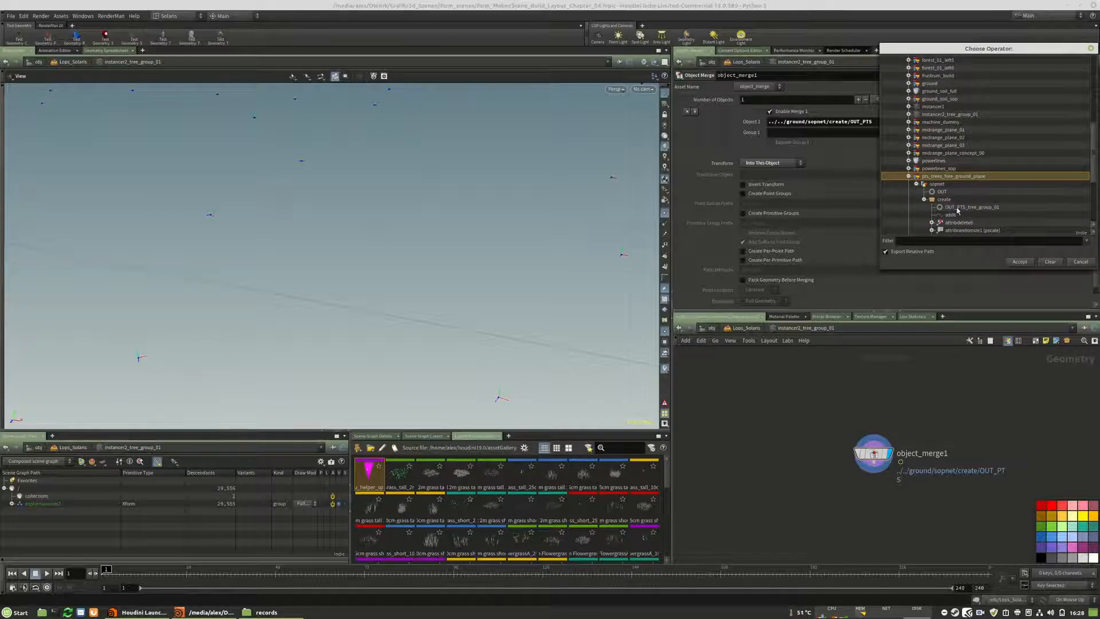
{"action": "left_click", "coordinate": [976, 208]}
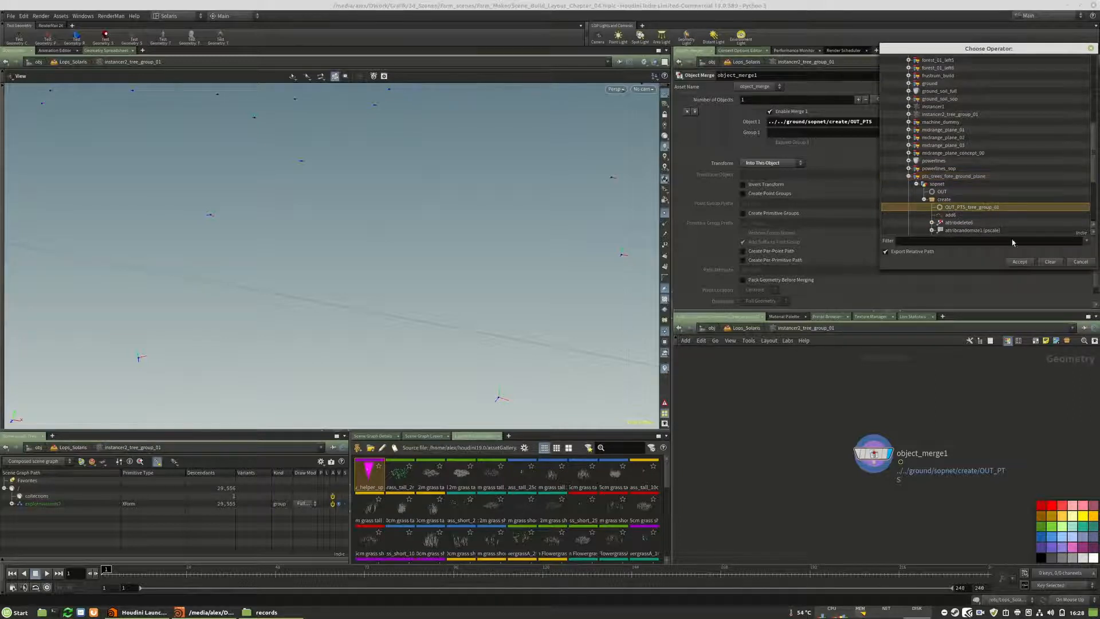
{"action": "left_click", "coordinate": [1013, 261]}
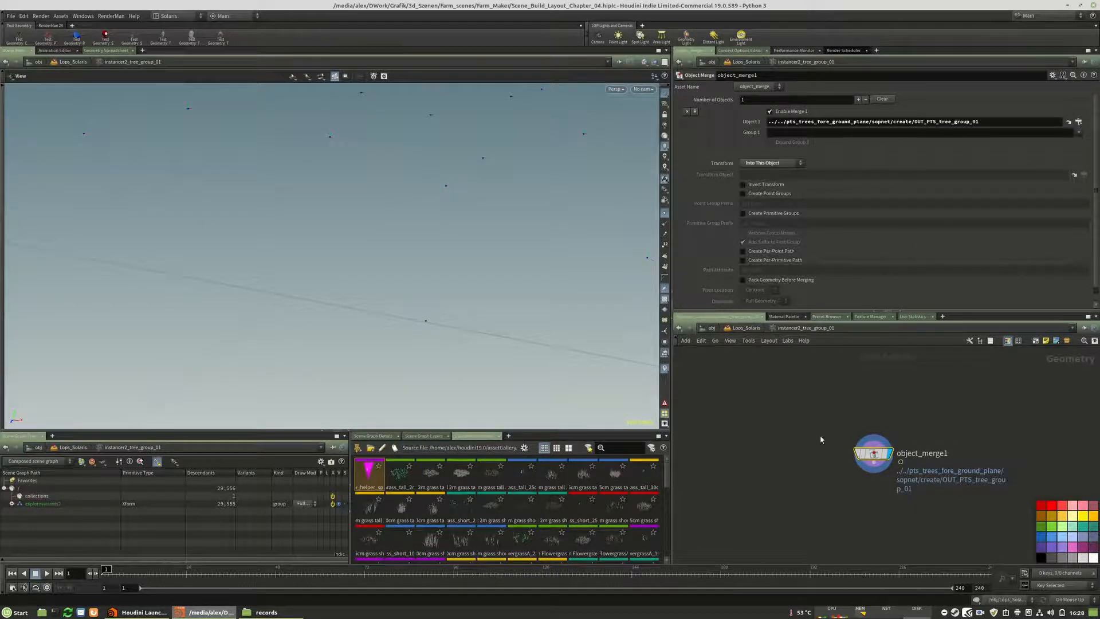
Step: Back in the Solaris network, set usd_rop8's output file to $HIP/geo/caches/caches_chapters/chapter_04/Tree_group_01.usd
{"action": "key", "text": "u"}
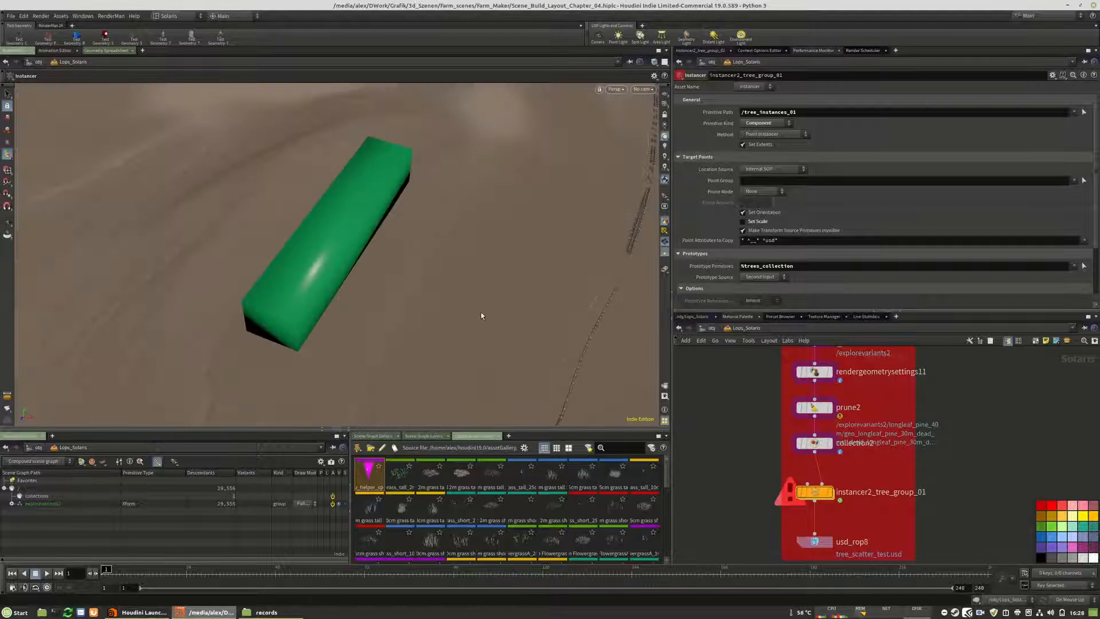
{"action": "scroll", "coordinate": [851, 521], "scroll_direction": "down", "scroll_amount": 5}
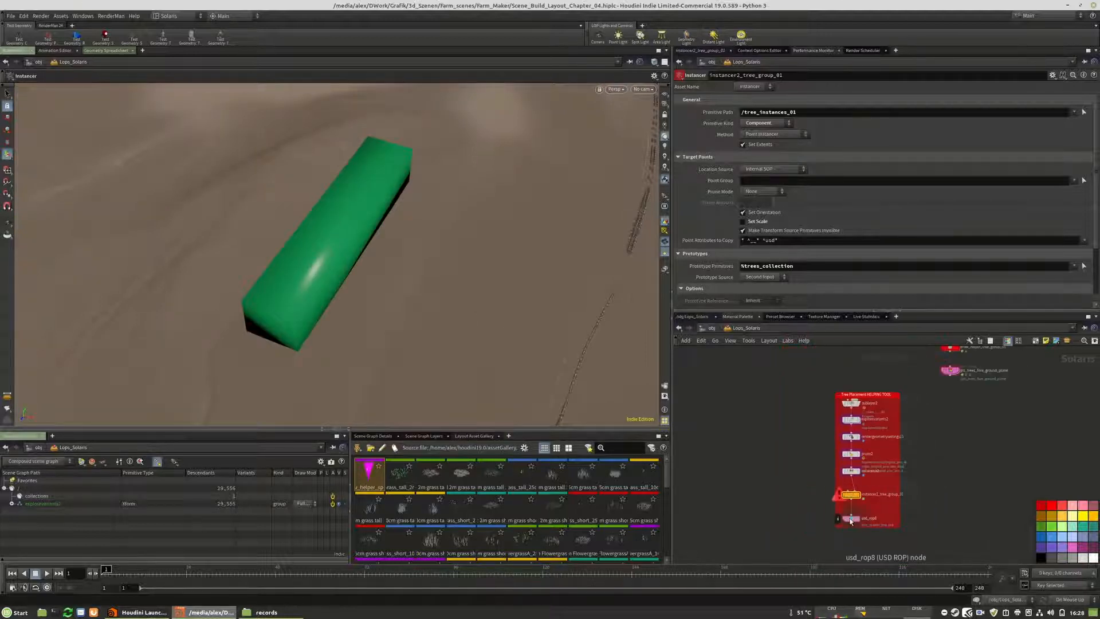
{"action": "left_click", "coordinate": [852, 519]}
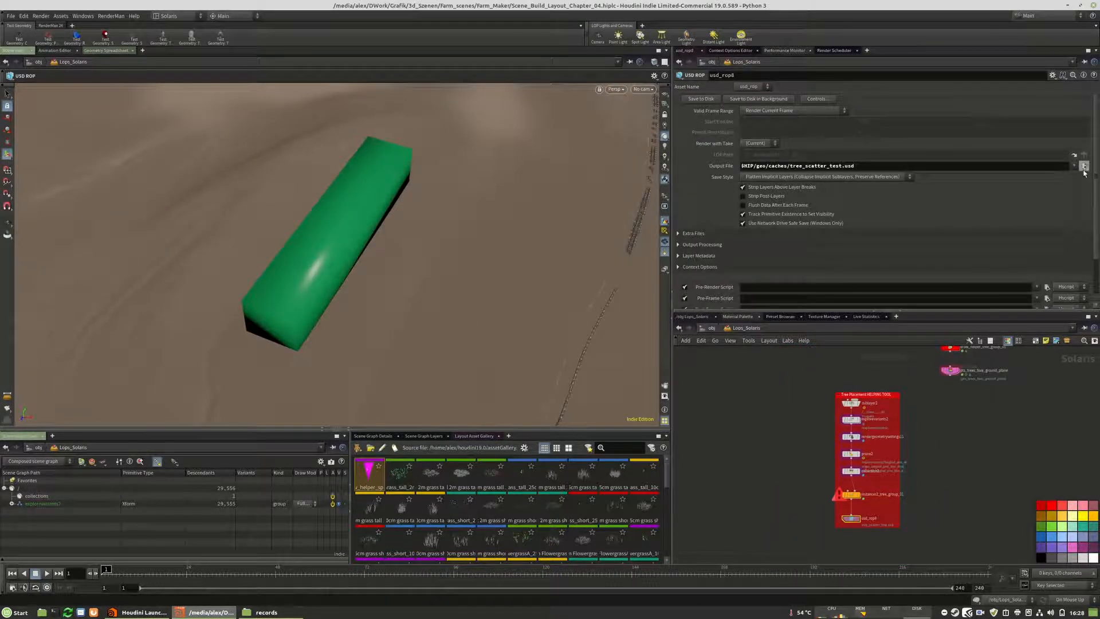
{"action": "left_click", "coordinate": [1084, 166]}
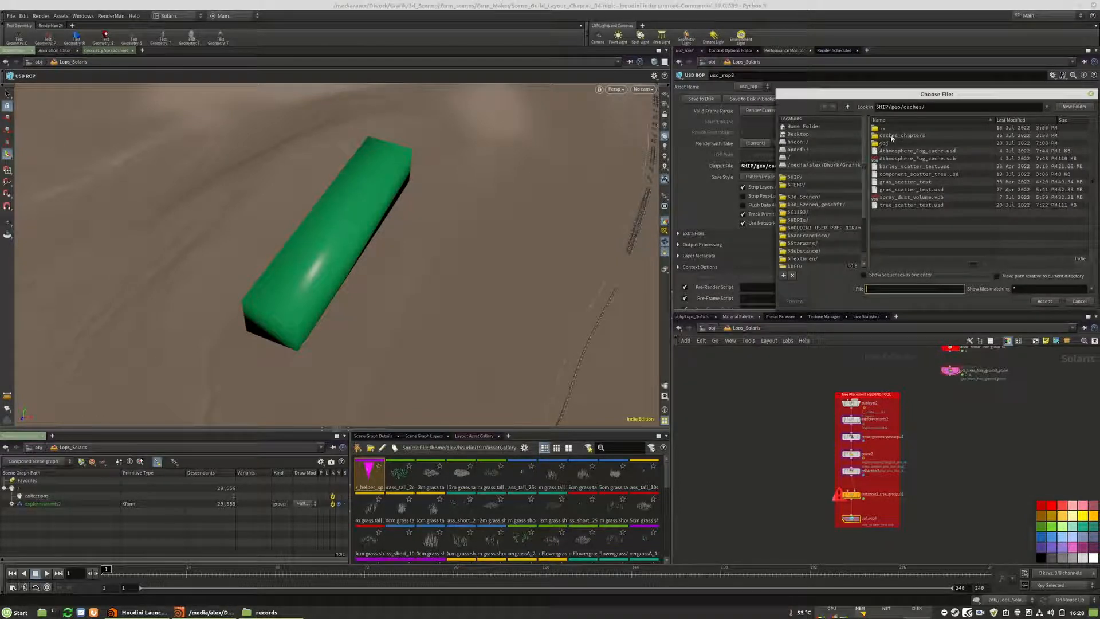
{"action": "double_click", "coordinate": [891, 136]}
{"action": "double_click", "coordinate": [893, 158]}
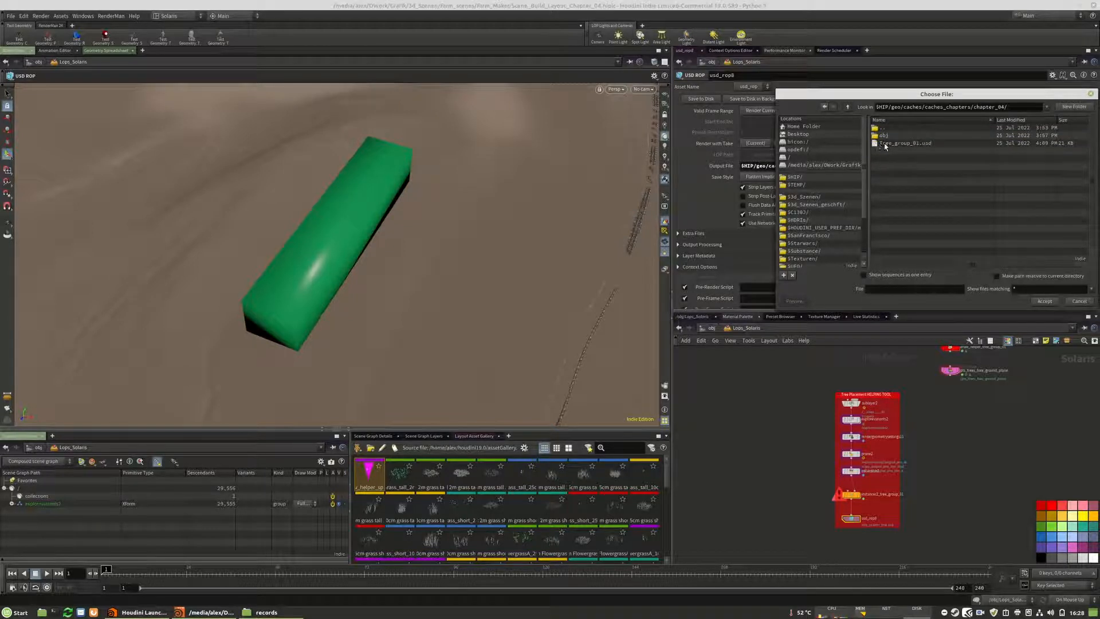
{"action": "left_click", "coordinate": [908, 144]}
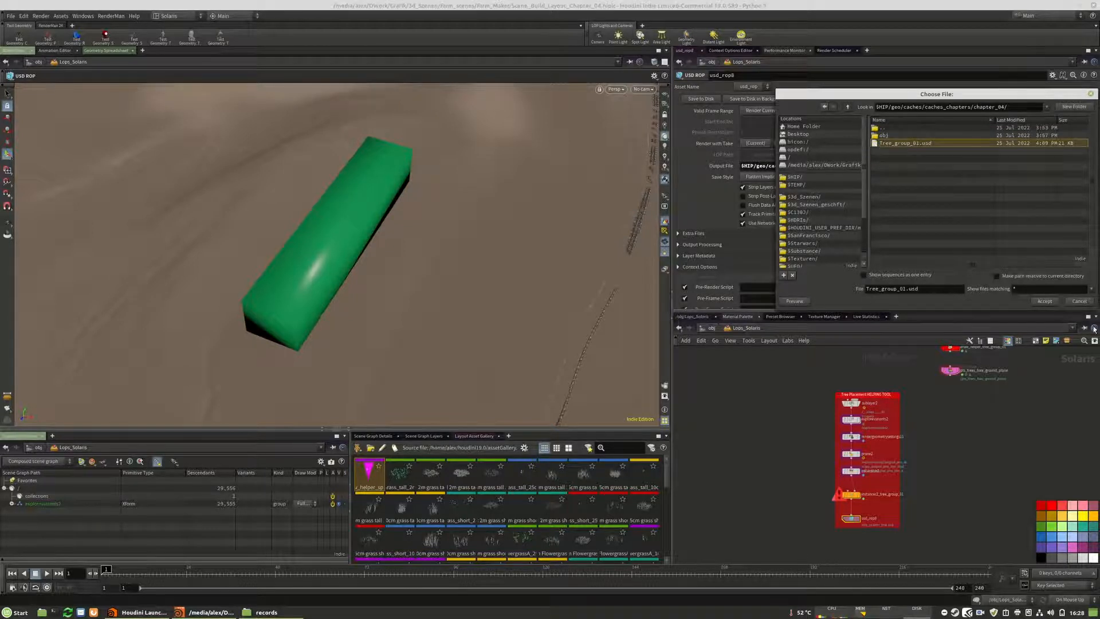
{"action": "left_click", "coordinate": [1045, 302]}
Step: Save the tree group USD to disk and check the chapter_04 cache folder for the written file
{"action": "left_click", "coordinate": [701, 99]}
{"action": "scroll", "coordinate": [876, 472], "scroll_direction": "down", "scroll_amount": 2}
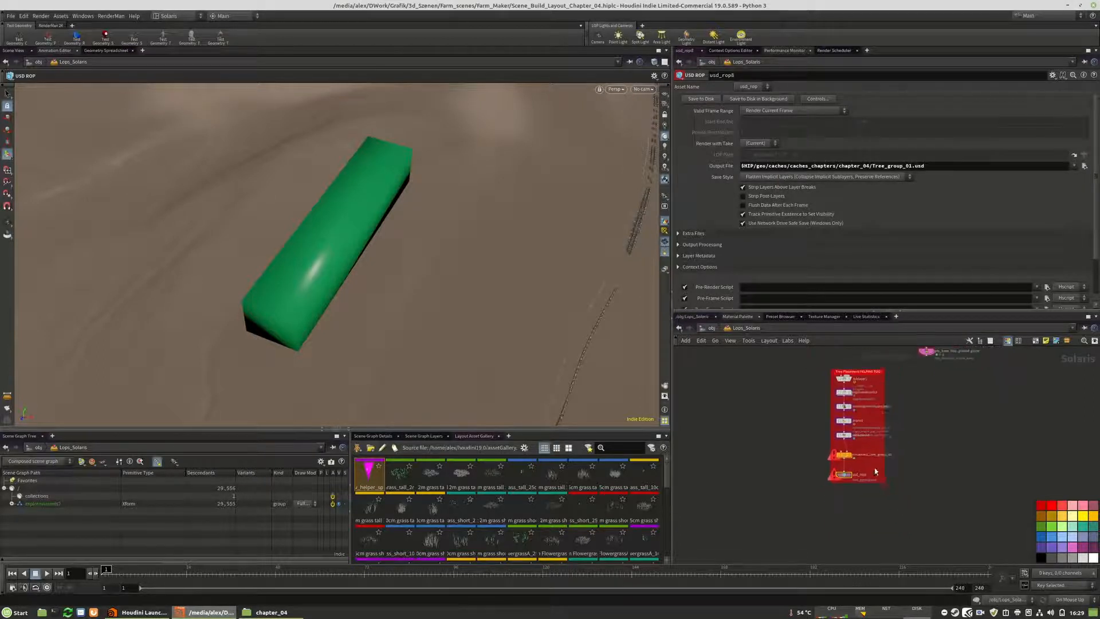
{"action": "left_click", "coordinate": [1084, 166]}
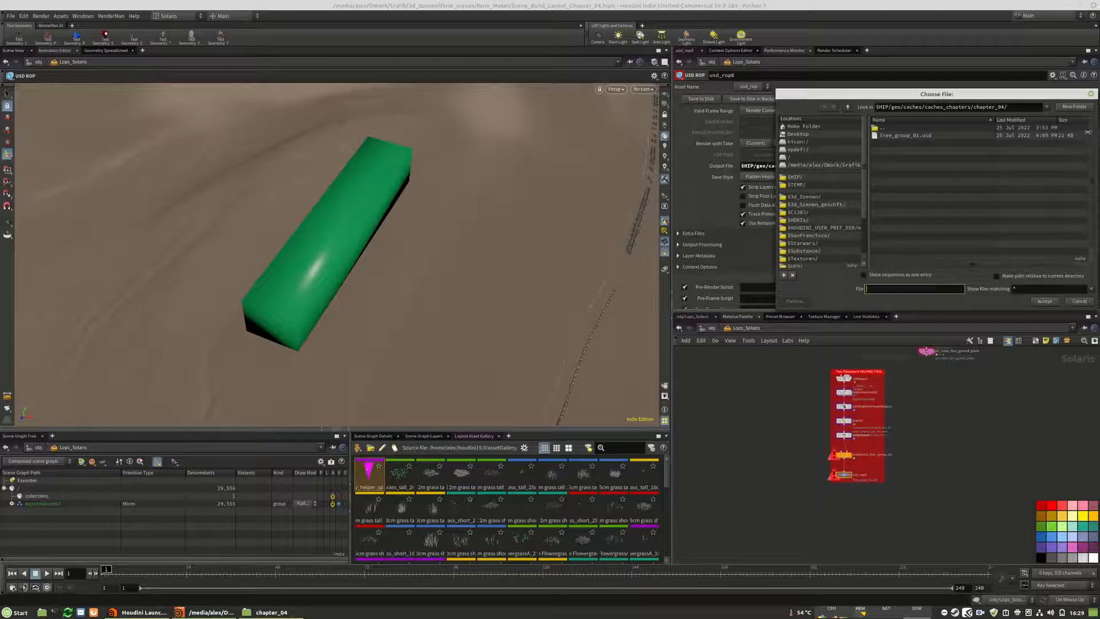
{"action": "left_click", "coordinate": [1077, 301]}
{"action": "scroll", "coordinate": [851, 488], "scroll_direction": "up", "scroll_amount": 4}
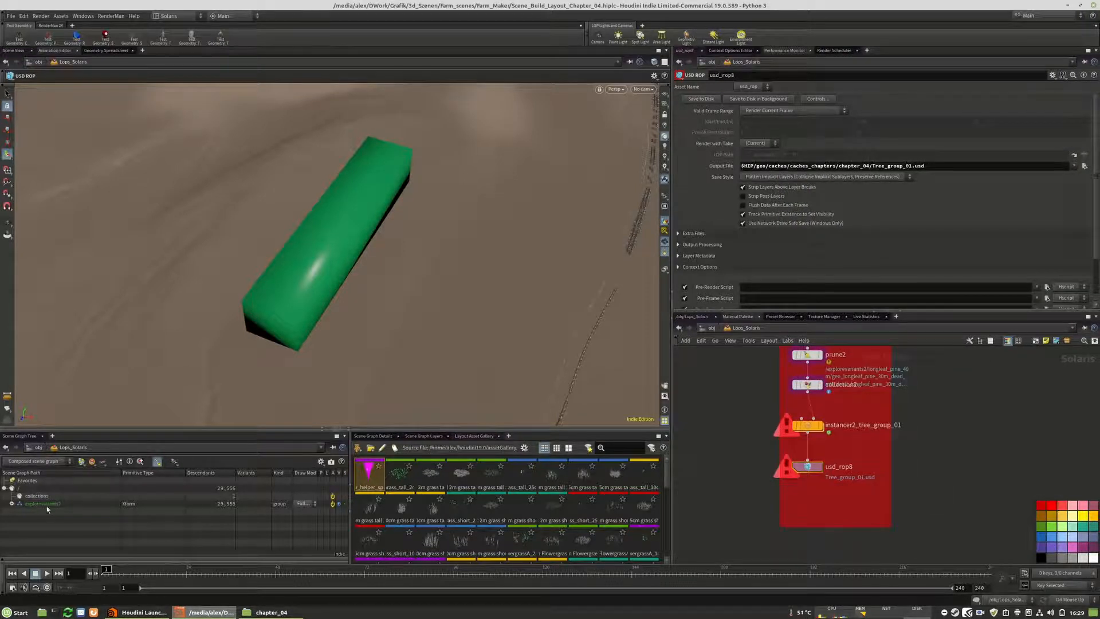
Step: Move usd_rop8 up slightly and place a Reference node below it in the red tree placement box
{"action": "left_click_drag", "start_coordinate": [807, 466], "coordinate": [808, 458]}
{"action": "key", "text": "Tab"}
{"action": "type", "text": "refer"}
{"action": "left_click", "coordinate": [897, 344]}
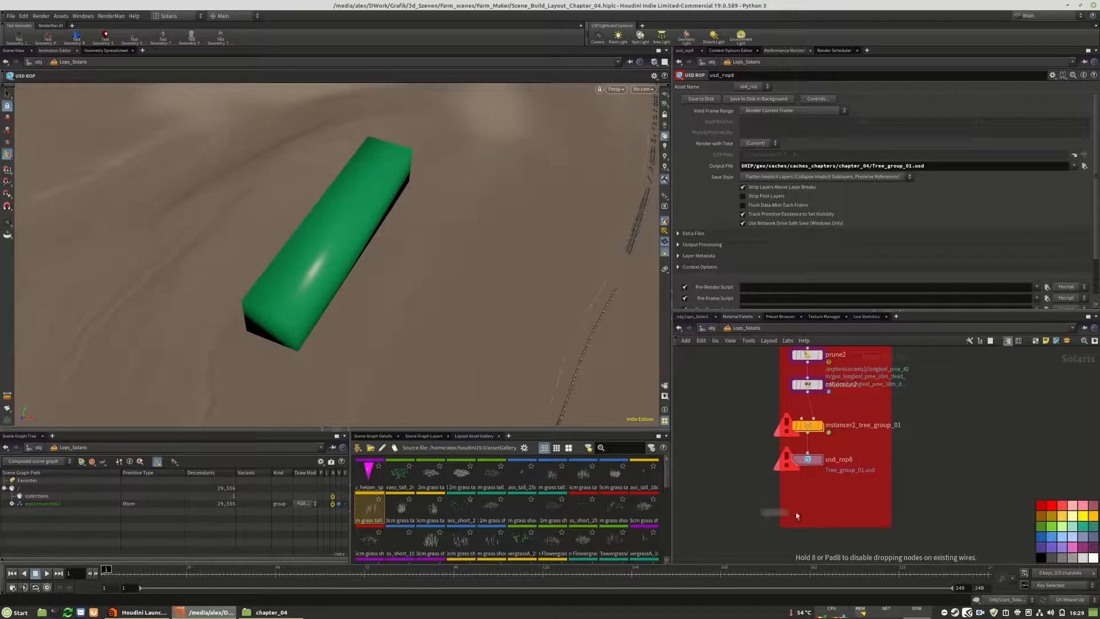
{"action": "left_click", "coordinate": [805, 502]}
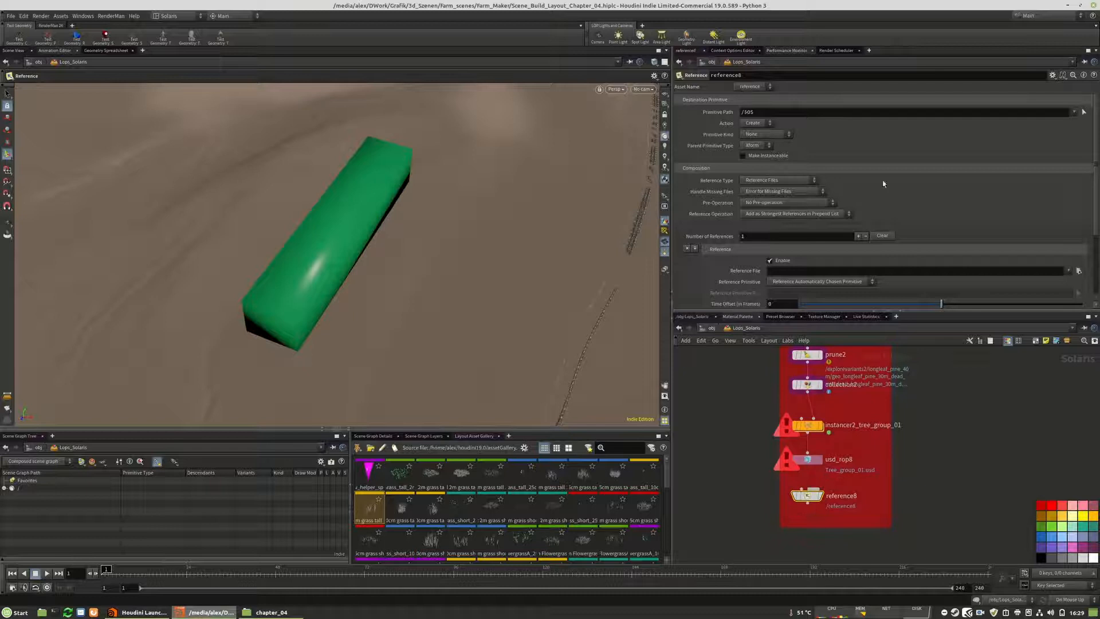
Step: Set the new reference's primitive path to /tree_group_01 and load Tree_group_01.usd from the chapter_04 cache folder as its reference file
{"action": "double_click", "coordinate": [751, 113]}
{"action": "type", "text": "/tree_group_01"}
{"action": "key", "text": "Return"}
{"action": "left_click", "coordinate": [1078, 271]}
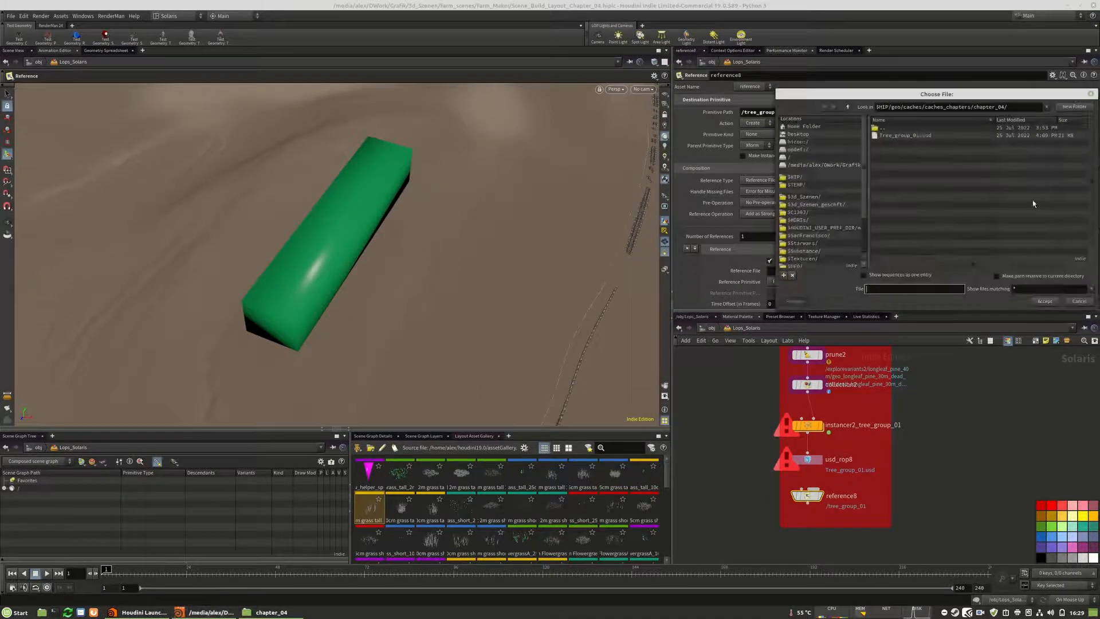
{"action": "left_click", "coordinate": [902, 136]}
{"action": "left_click", "coordinate": [1045, 301]}
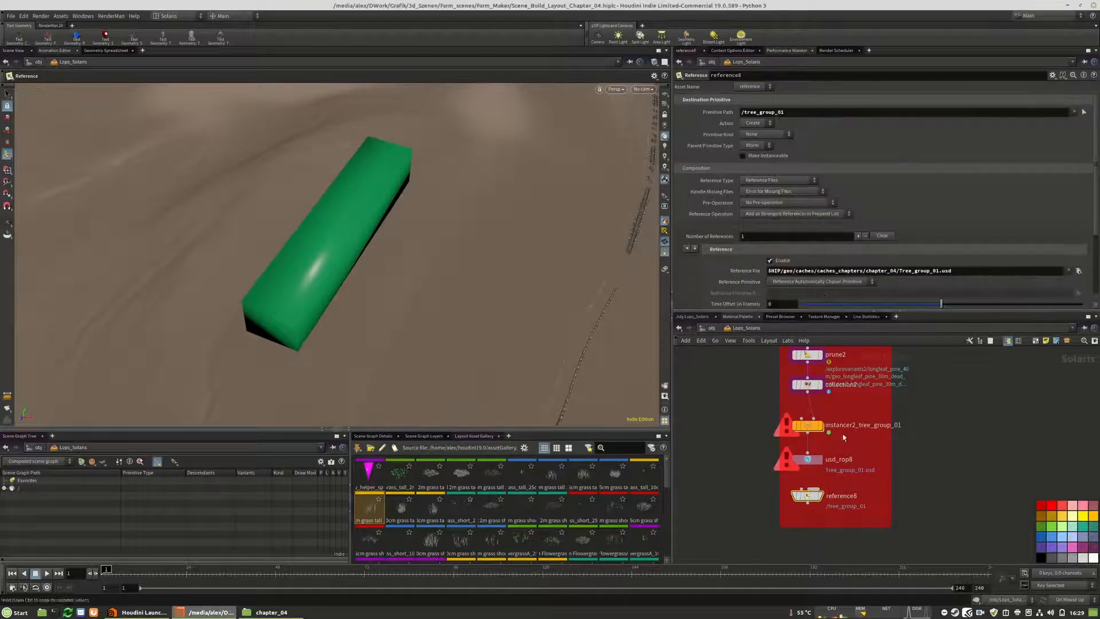
Step: Wire reference8's output from the red tree placement box into a new Merge node beside the main network line
{"action": "scroll", "coordinate": [964, 408], "scroll_direction": "down", "scroll_amount": 4}
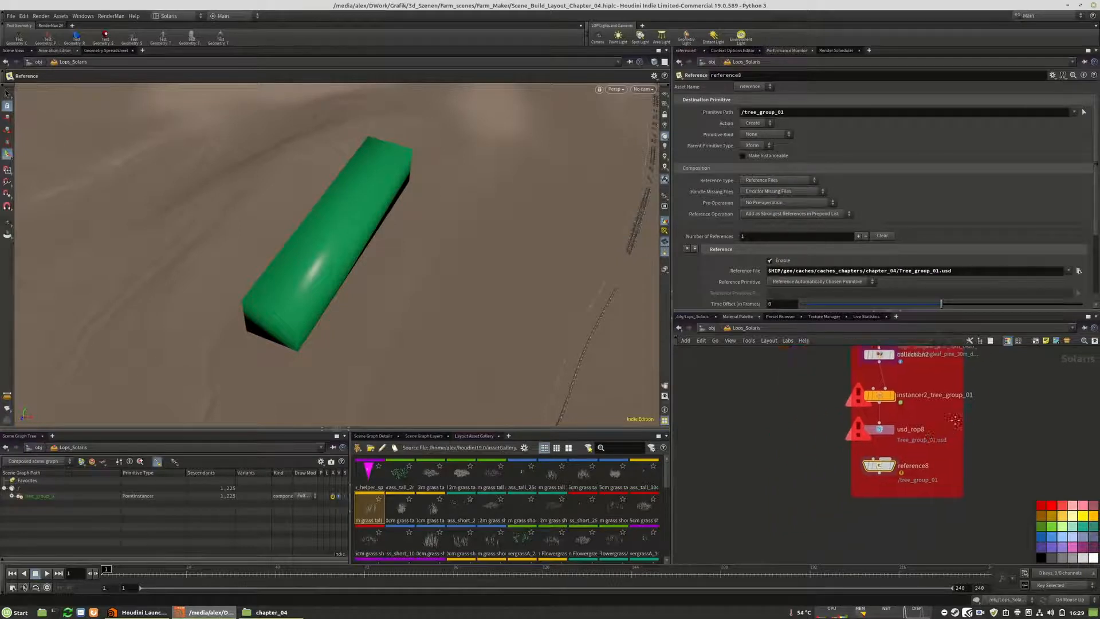
{"action": "left_click", "coordinate": [964, 407]}
{"action": "scroll", "coordinate": [1060, 406], "scroll_direction": "down", "scroll_amount": 4}
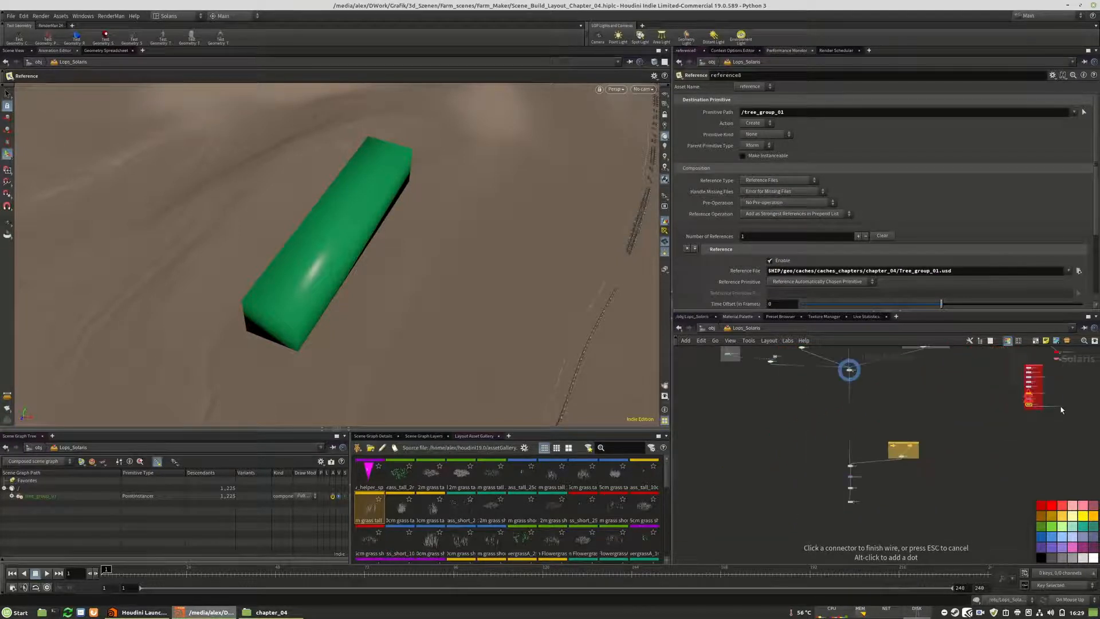
{"action": "scroll", "coordinate": [973, 355], "scroll_direction": "up", "scroll_amount": 2}
{"action": "mouse_move", "coordinate": [810, 383]}
{"action": "middle_mouse_down"}
{"action": "mouse_move", "coordinate": [834, 445]}
{"action": "mouse_move", "coordinate": [810, 400]}
{"action": "middle_mouse_up"}
{"action": "key", "text": "Tab"}
{"action": "type", "text": "merge"}
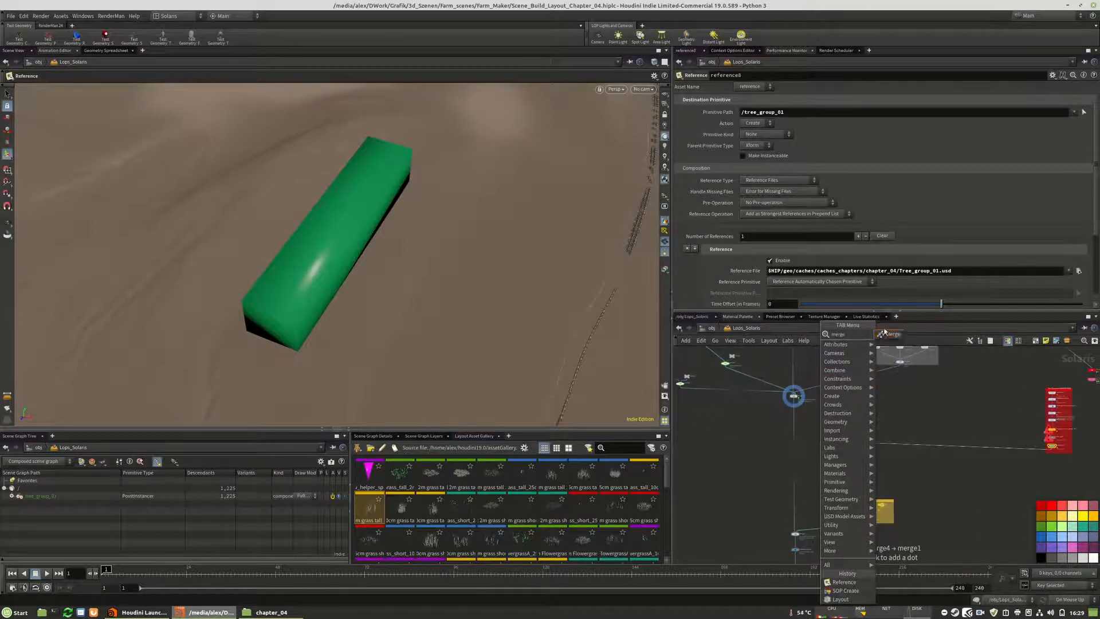
{"action": "key", "text": "Return"}
{"action": "left_click_drag", "start_coordinate": [823, 444], "coordinate": [811, 452]}
Step: Insert the new Merge node into the main wire below merge1 and order its inputs with merge1 above reference8
{"action": "scroll", "coordinate": [801, 432], "scroll_direction": "up", "scroll_amount": 5}
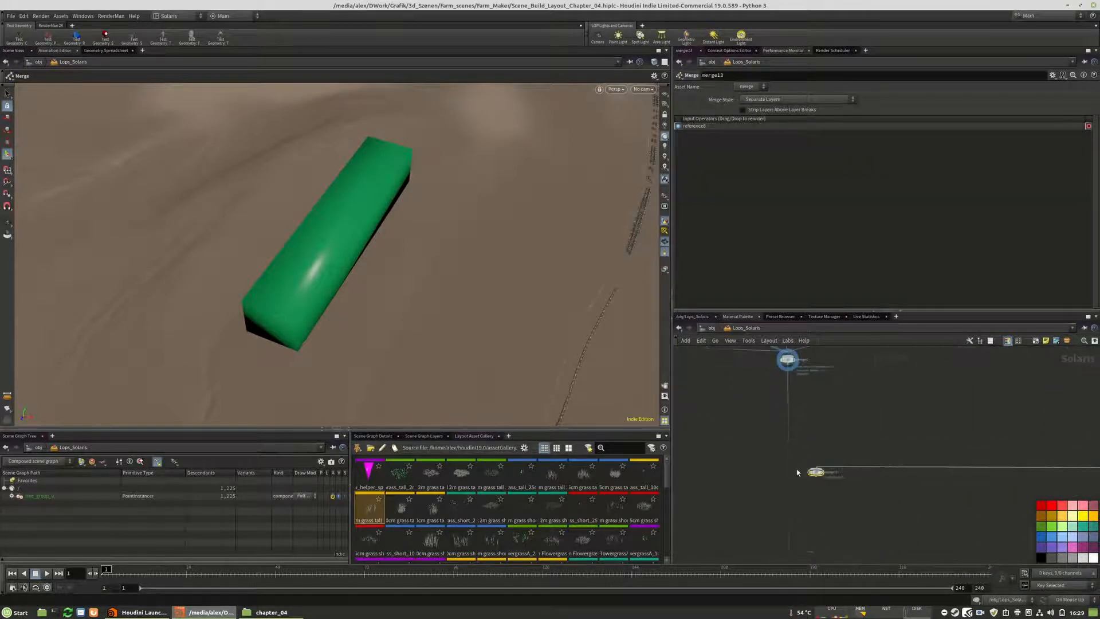
{"action": "scroll", "coordinate": [783, 482], "scroll_direction": "down", "scroll_amount": 1}
{"action": "left_click_drag", "start_coordinate": [779, 491], "coordinate": [819, 480]}
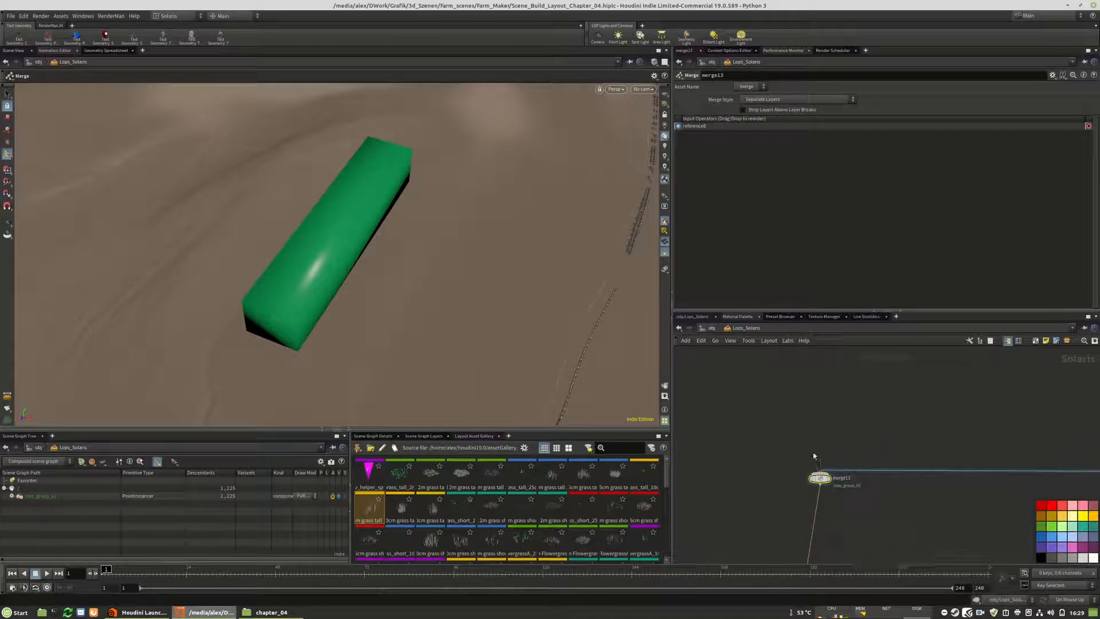
{"action": "middle_click_drag", "start_coordinate": [811, 367], "coordinate": [796, 456]}
{"action": "middle_click_drag", "start_coordinate": [828, 559], "coordinate": [795, 454]}
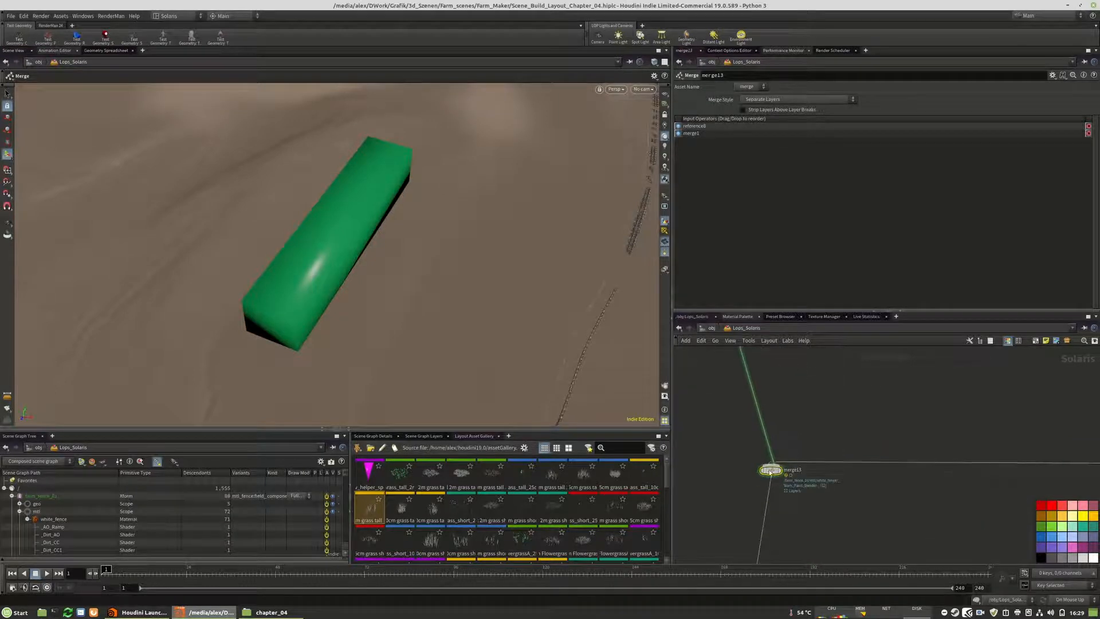
{"action": "left_click", "coordinate": [678, 134]}
{"action": "left_click_drag", "start_coordinate": [770, 470], "coordinate": [733, 483]}
Step: Select the node chain from sublayer2 to usd_rop8 in the tree placement box to review it, then return to merge13
{"action": "scroll", "coordinate": [731, 450], "scroll_direction": "down", "scroll_amount": 5}
{"action": "middle_click_drag", "start_coordinate": [989, 475], "coordinate": [949, 480]}
{"action": "scroll", "coordinate": [963, 425], "scroll_direction": "up", "scroll_amount": 6}
{"action": "scroll", "coordinate": [959, 490], "scroll_direction": "down", "scroll_amount": 3}
{"action": "left_click_drag", "start_coordinate": [962, 487], "coordinate": [930, 424]}
{"action": "scroll", "coordinate": [973, 435], "scroll_direction": "up", "scroll_amount": 3}
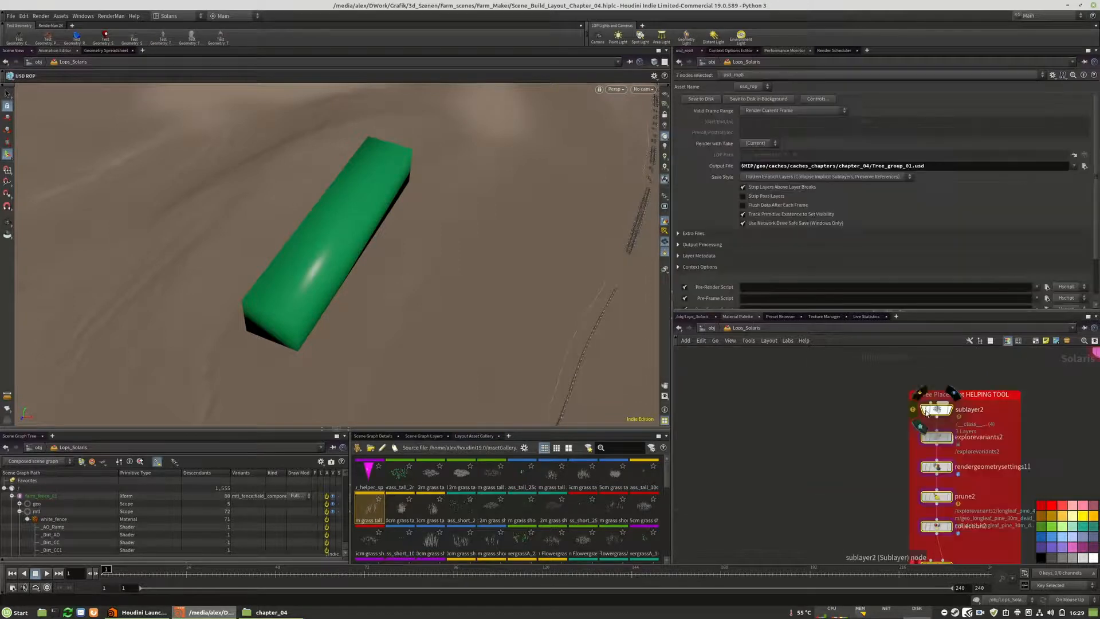
{"action": "scroll", "coordinate": [1020, 388], "scroll_direction": "down", "scroll_amount": 5}
{"action": "scroll", "coordinate": [709, 466], "scroll_direction": "up", "scroll_amount": 4}
{"action": "middle_click_drag", "start_coordinate": [707, 484], "coordinate": [888, 410]}
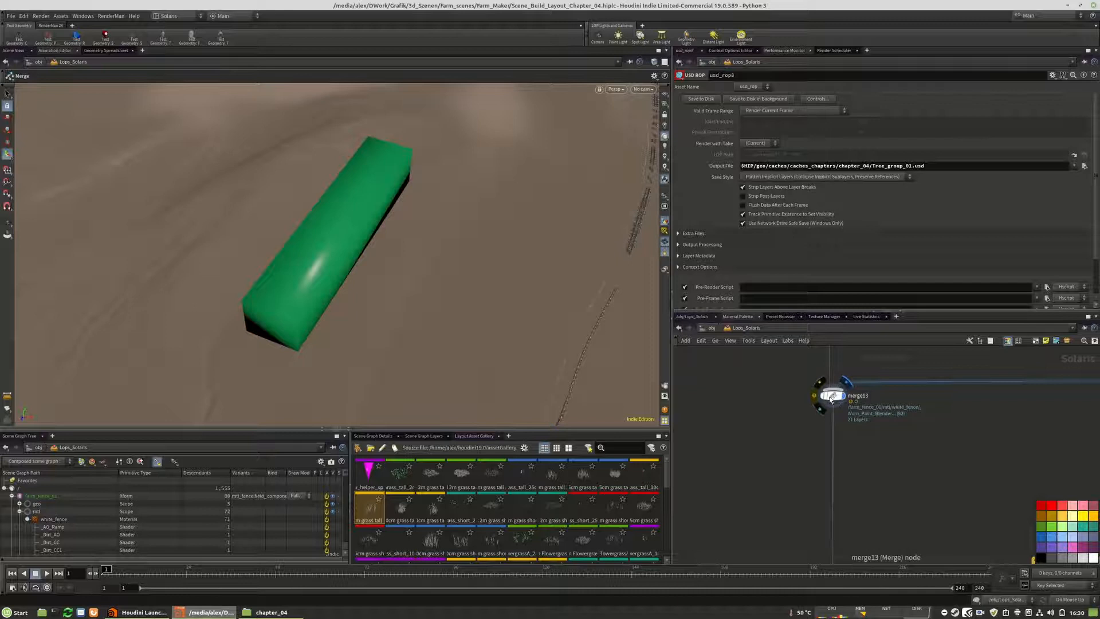
Step: Set the display flag on hdprman1 and look through /cameras/camera2_layout in the viewport
{"action": "left_click", "coordinate": [840, 395]}
{"action": "left_click", "coordinate": [643, 89]}
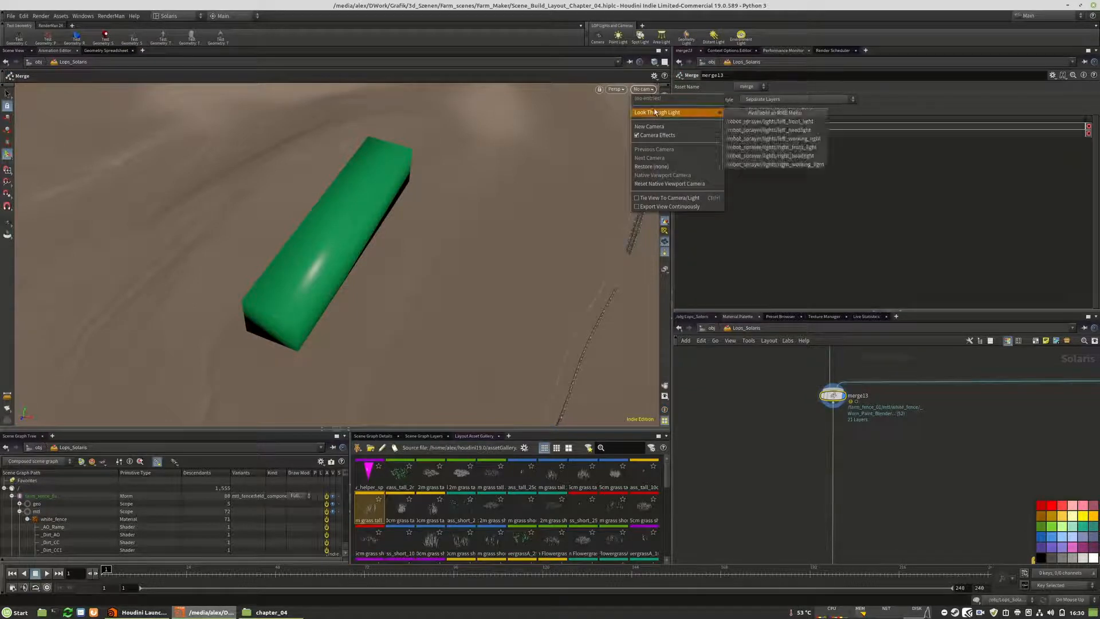
{"action": "left_click", "coordinate": [957, 463]}
{"action": "scroll", "coordinate": [945, 476], "scroll_direction": "down", "scroll_amount": 4}
{"action": "middle_click_drag", "start_coordinate": [911, 501], "coordinate": [815, 434]}
{"action": "scroll", "coordinate": [818, 510], "scroll_direction": "up", "scroll_amount": 6}
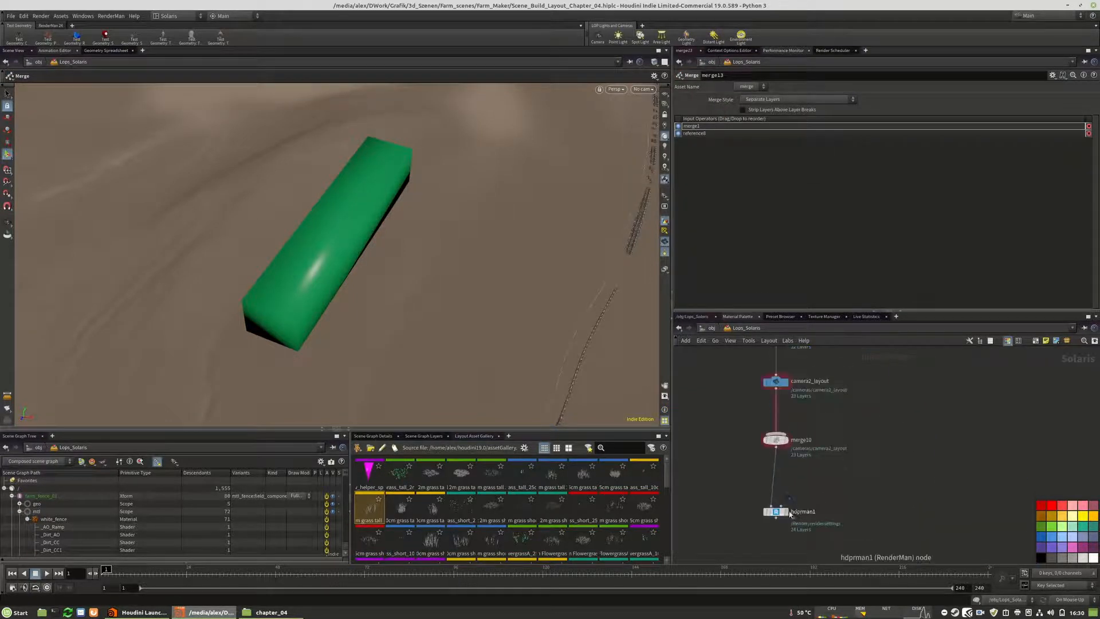
{"action": "left_click", "coordinate": [649, 90]}
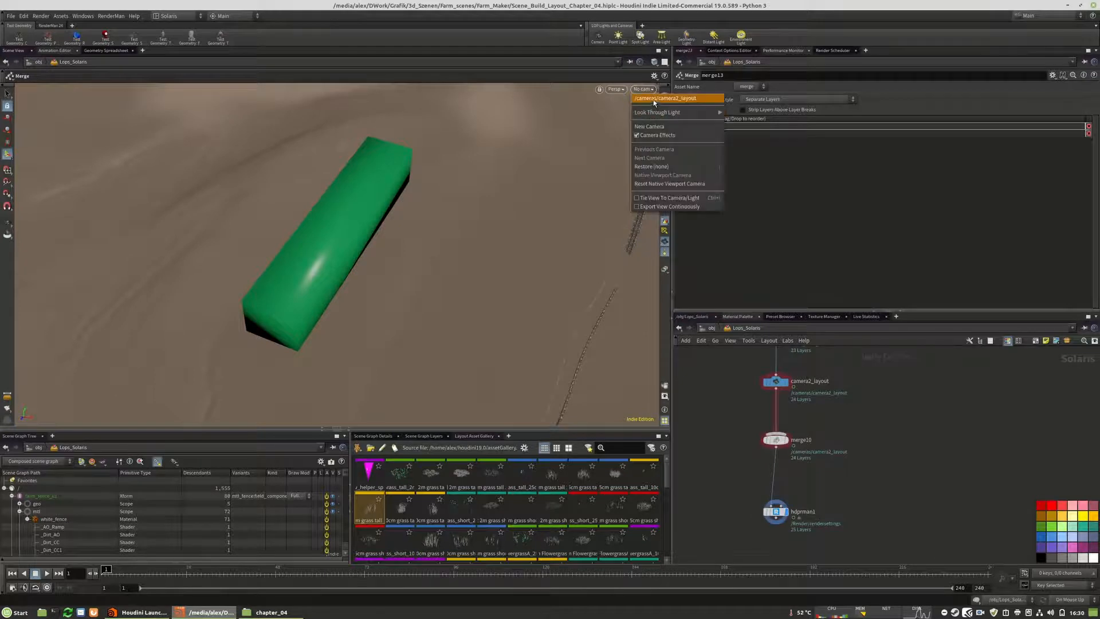
{"action": "left_click", "coordinate": [655, 103]}
Step: Review reference8's reference file settings and select the node chain above it from sublayer2 to usd_rop8
{"action": "scroll", "coordinate": [824, 496], "scroll_direction": "down", "scroll_amount": 5}
{"action": "middle_click_drag", "start_coordinate": [1030, 367], "coordinate": [961, 419]}
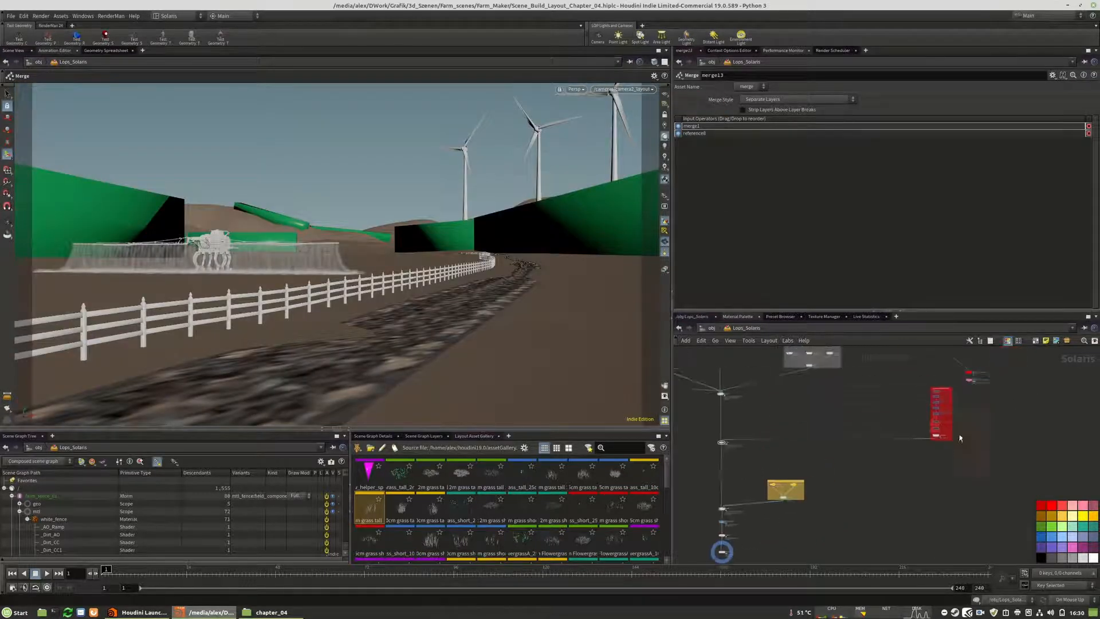
{"action": "scroll", "coordinate": [945, 431], "scroll_direction": "up", "scroll_amount": 8}
{"action": "left_click_drag", "start_coordinate": [986, 424], "coordinate": [868, 448]}
{"action": "scroll", "coordinate": [747, 263], "scroll_direction": "down", "scroll_amount": 2}
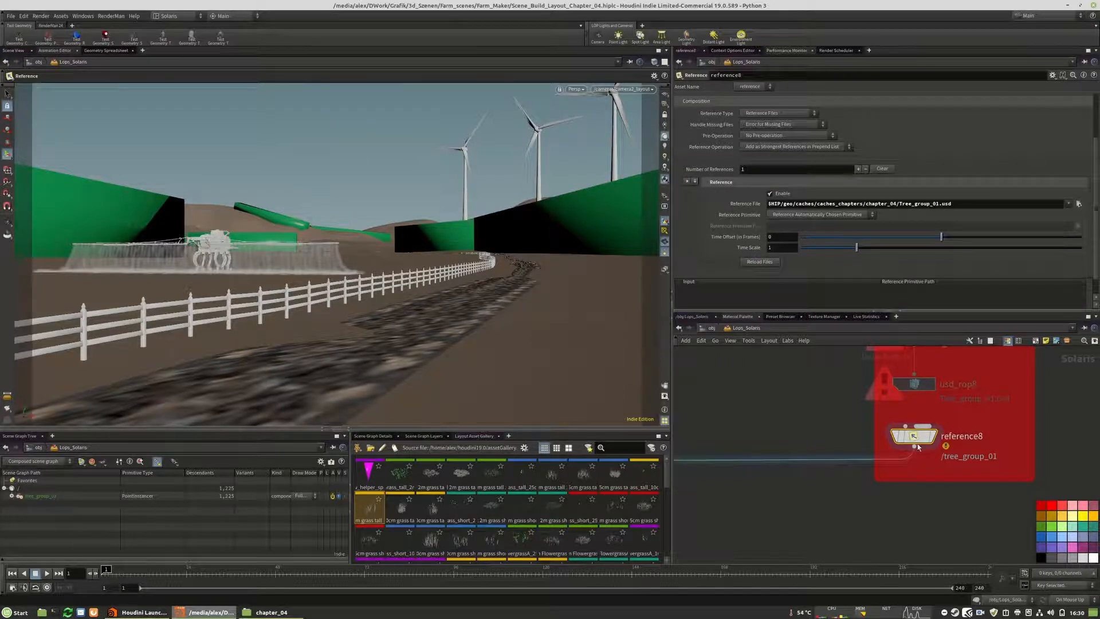
{"action": "scroll", "coordinate": [905, 459], "scroll_direction": "down", "scroll_amount": 5}
{"action": "scroll", "coordinate": [896, 471], "scroll_direction": "up", "scroll_amount": 2}
{"action": "left_click_drag", "start_coordinate": [911, 556], "coordinate": [847, 401]}
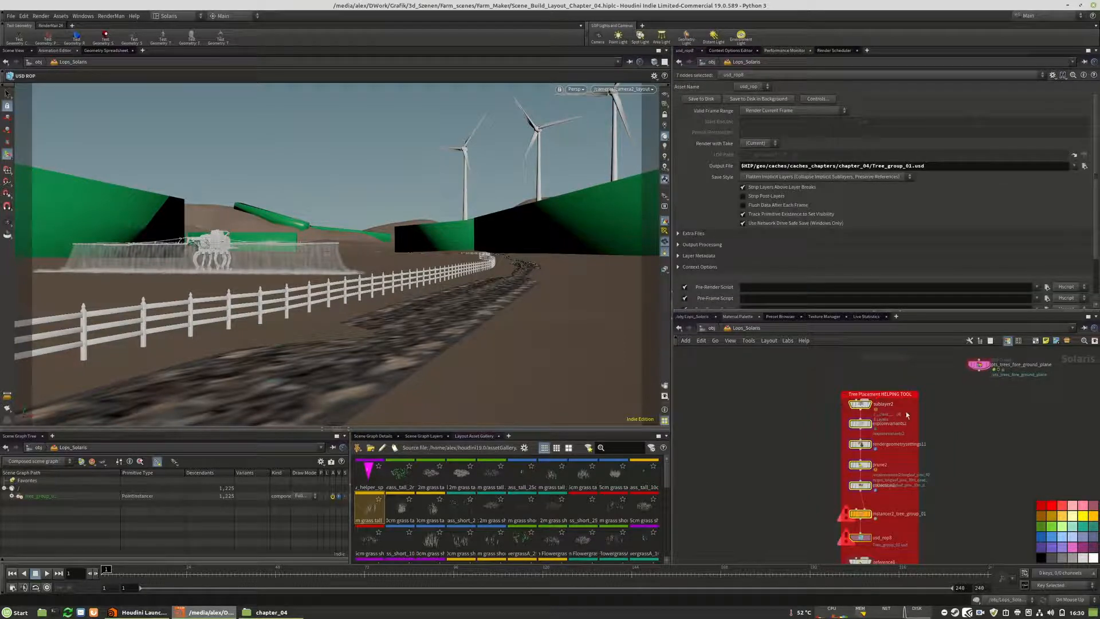
Step: Display sublayer2, explorevariants2 and prune2 one after another to examine the tree variants they output
{"action": "left_click", "coordinate": [859, 404]}
{"action": "scroll", "coordinate": [862, 407], "scroll_direction": "up", "scroll_amount": 2}
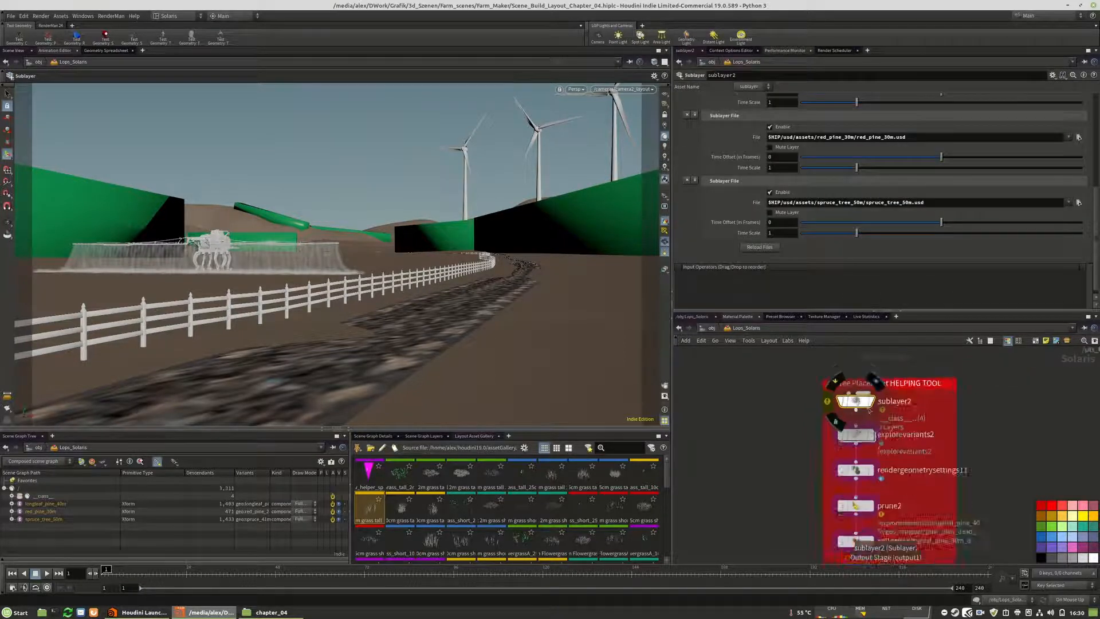
{"action": "left_click", "coordinate": [871, 401]}
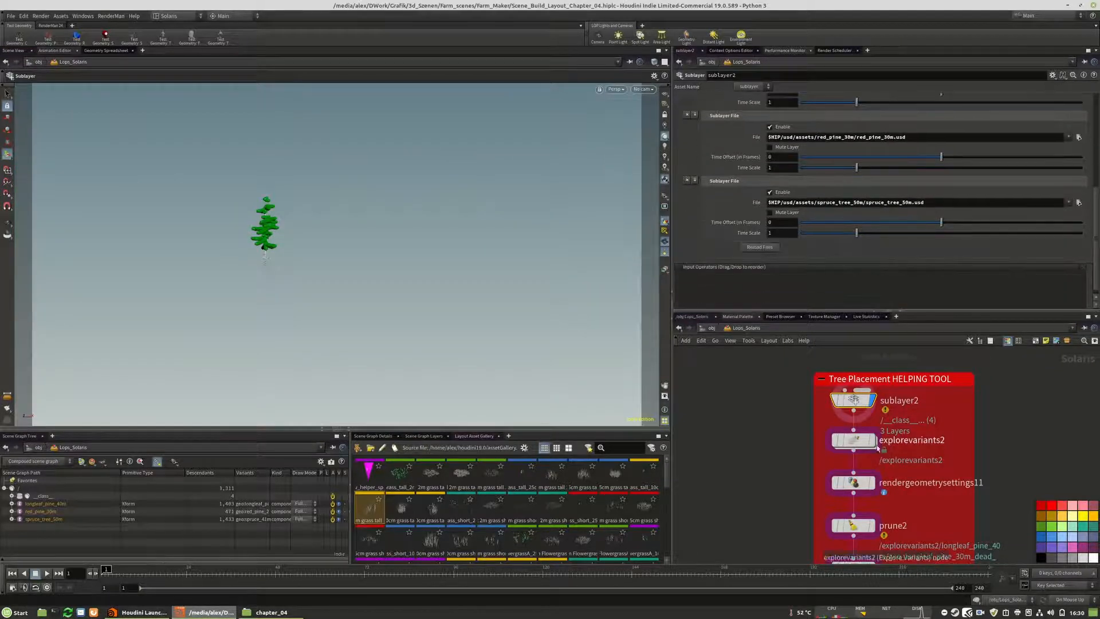
{"action": "left_click", "coordinate": [875, 446]}
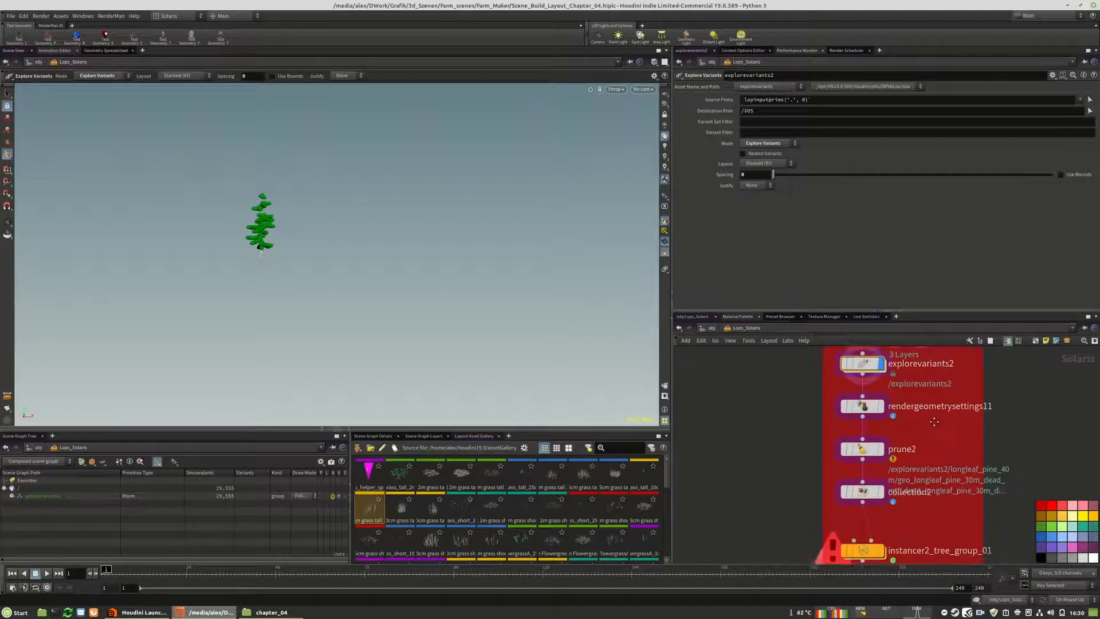
{"action": "middle_click_drag", "start_coordinate": [934, 421], "coordinate": [934, 384]}
{"action": "left_click", "coordinate": [864, 412]}
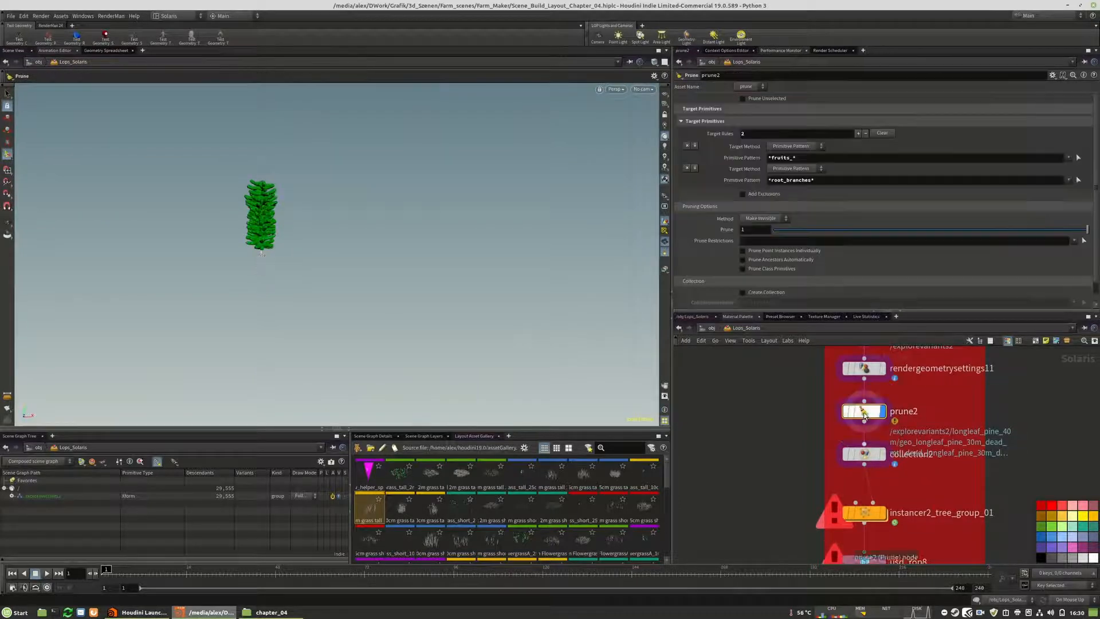
Step: Display collection2 and instancer2_tree_group_01 and examine the trees_collection primitives and the instancer's settings
{"action": "left_click", "coordinate": [882, 455]}
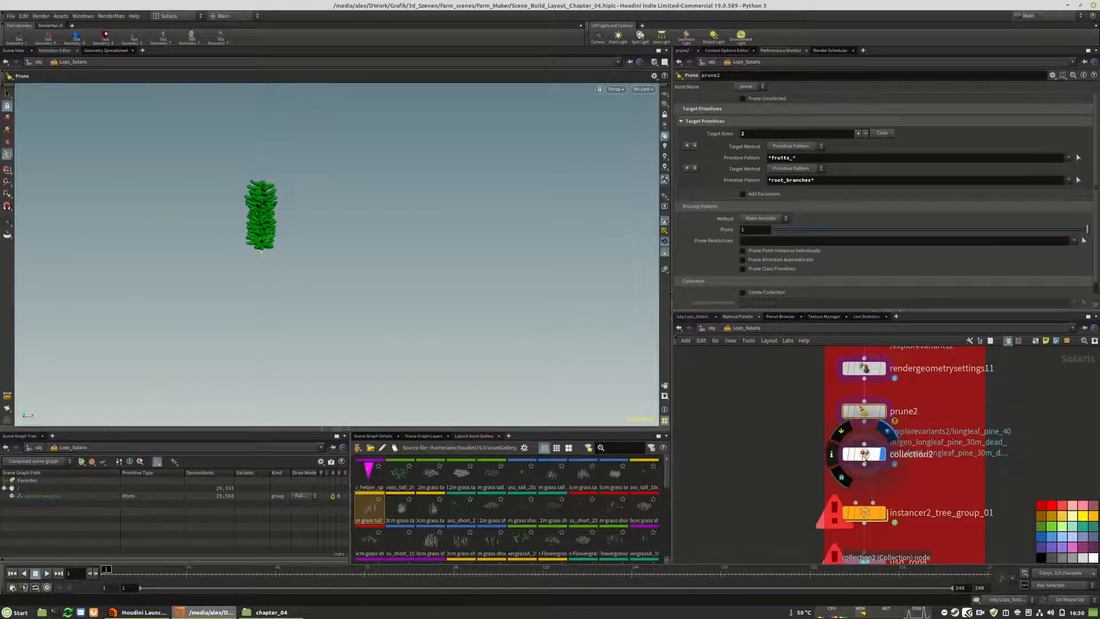
{"action": "left_click_drag", "start_coordinate": [863, 457], "coordinate": [865, 467]}
{"action": "left_click", "coordinate": [866, 467]}
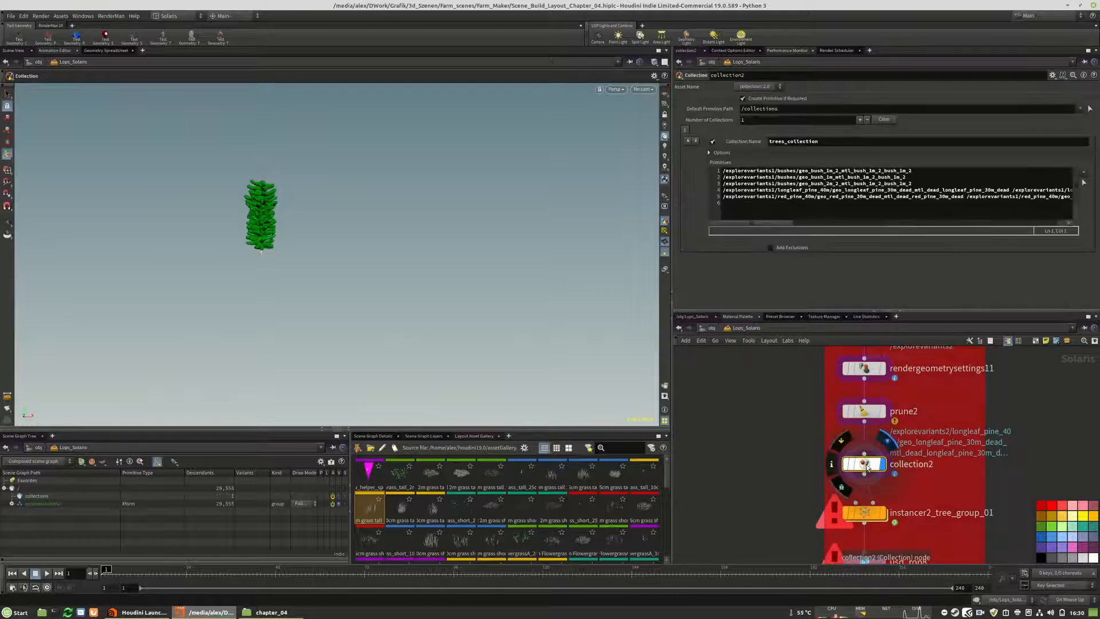
{"action": "left_click", "coordinate": [883, 512]}
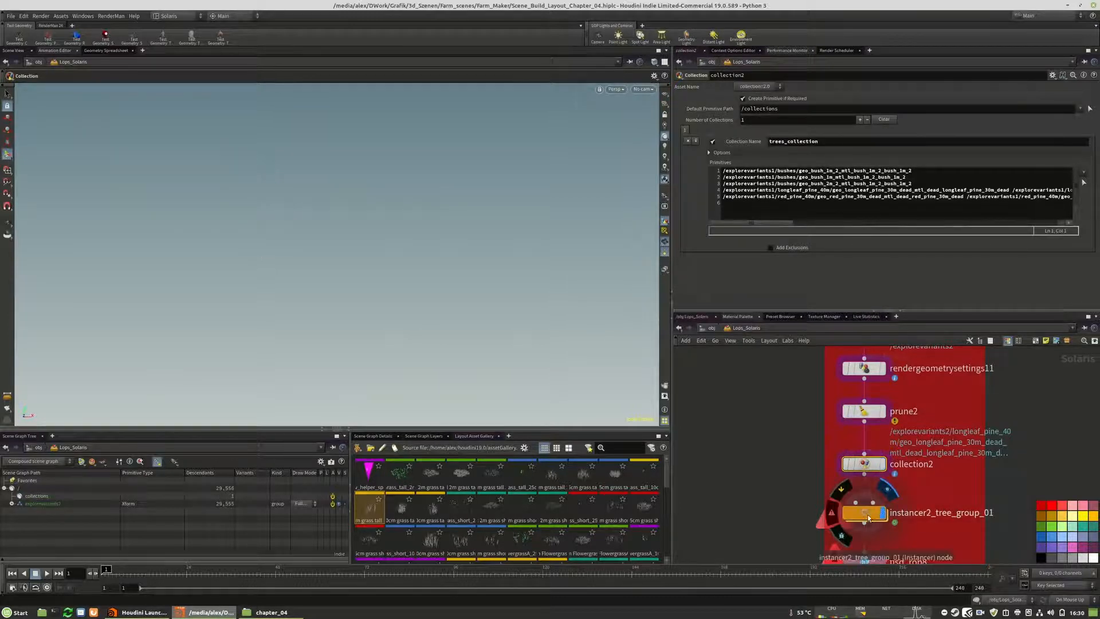
{"action": "left_click", "coordinate": [863, 512]}
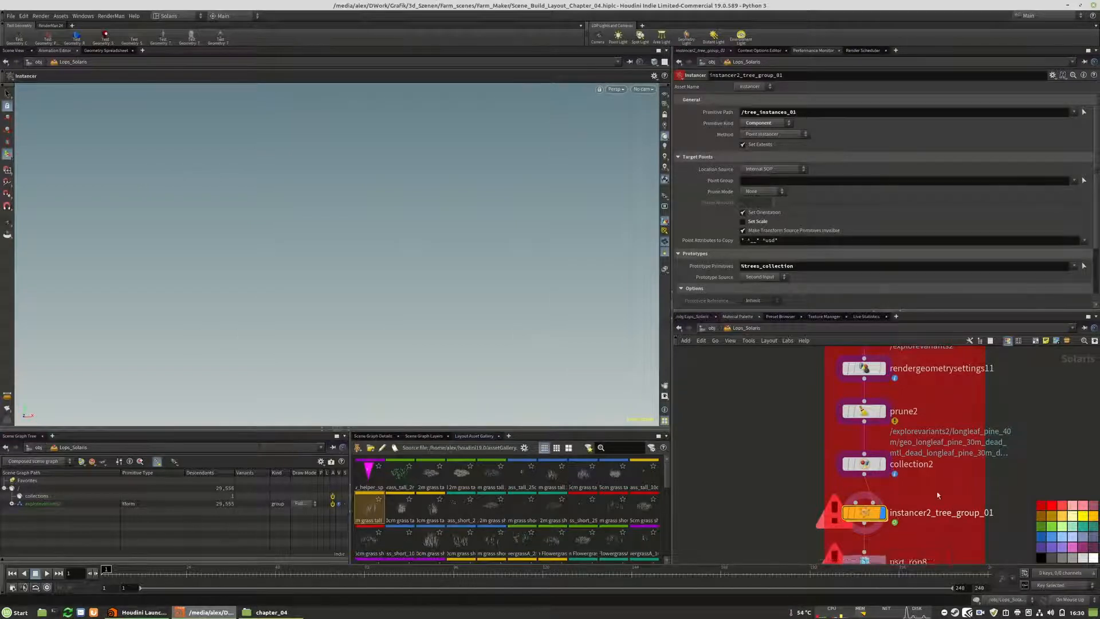
{"action": "middle_click_drag", "start_coordinate": [863, 512], "coordinate": [830, 447]}
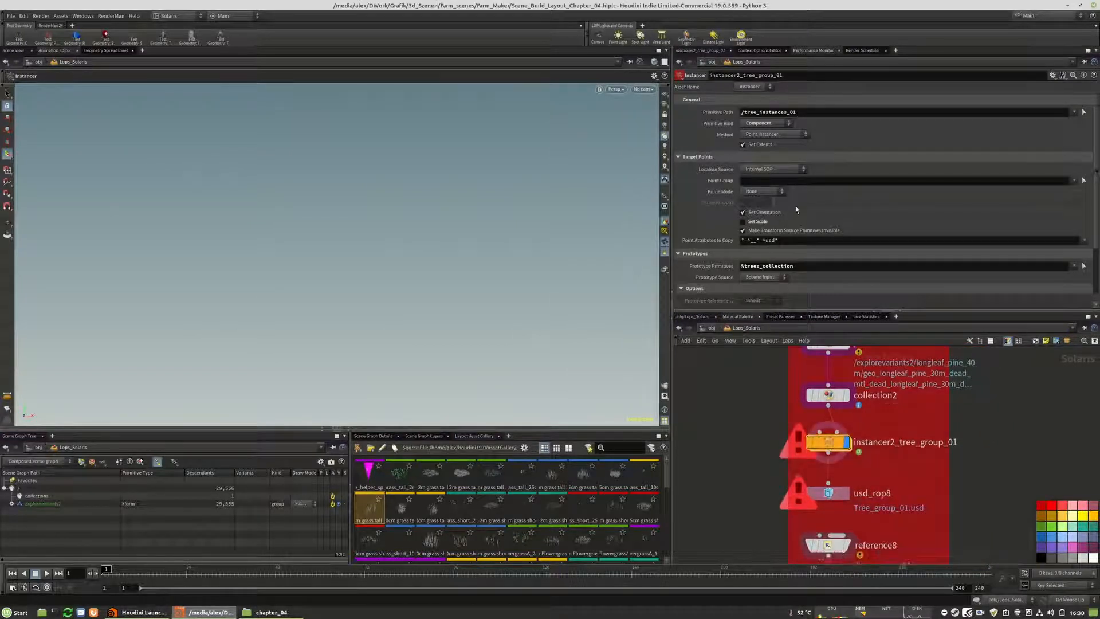
Step: Enter instancer2_tree_group_01, examine the scatter points brought in by object_merge1, and return to the Solaris network
{"action": "double_click", "coordinate": [829, 443]}
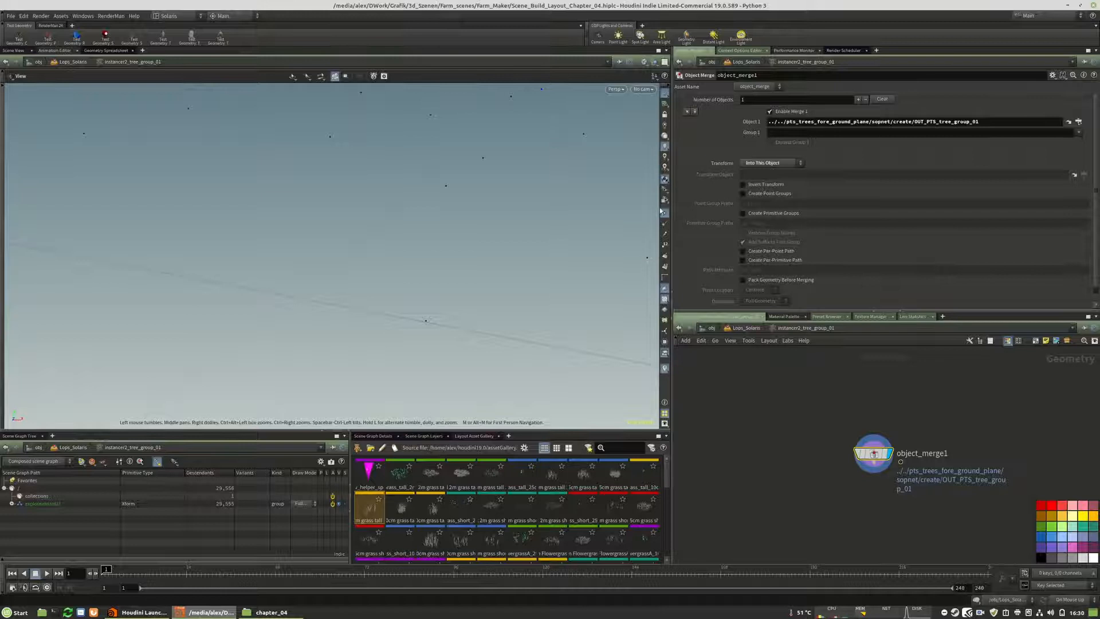
{"action": "right_click_drag", "start_coordinate": [445, 194], "coordinate": [224, 315]}
{"action": "middle_click_drag", "start_coordinate": [223, 314], "coordinate": [303, 255]}
{"action": "left_click_drag", "start_coordinate": [303, 255], "coordinate": [346, 296]}
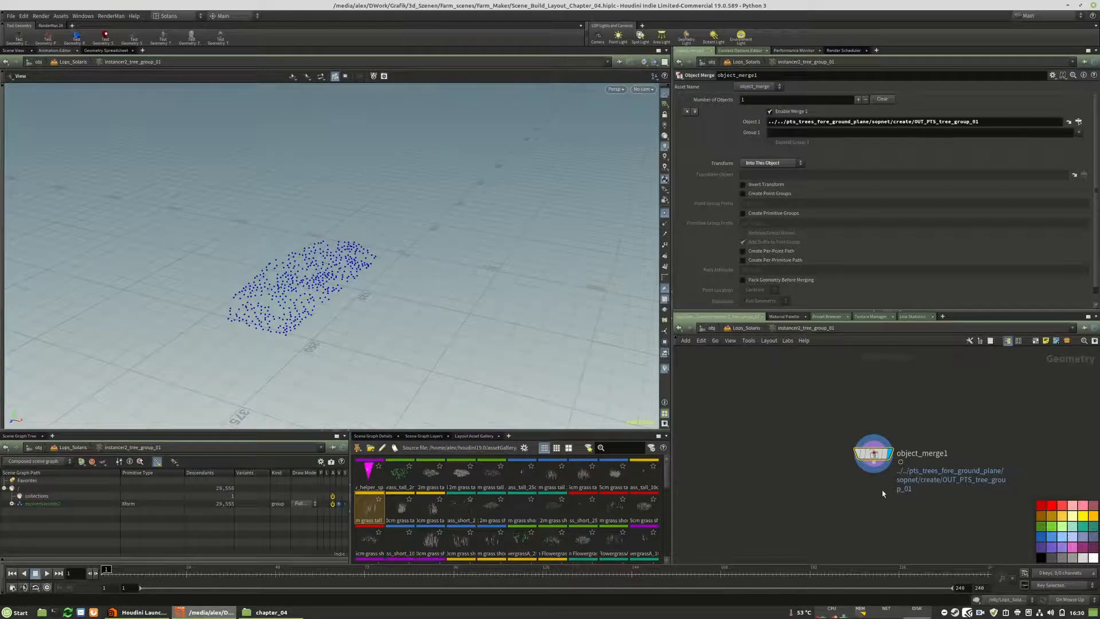
{"action": "key", "text": "u"}
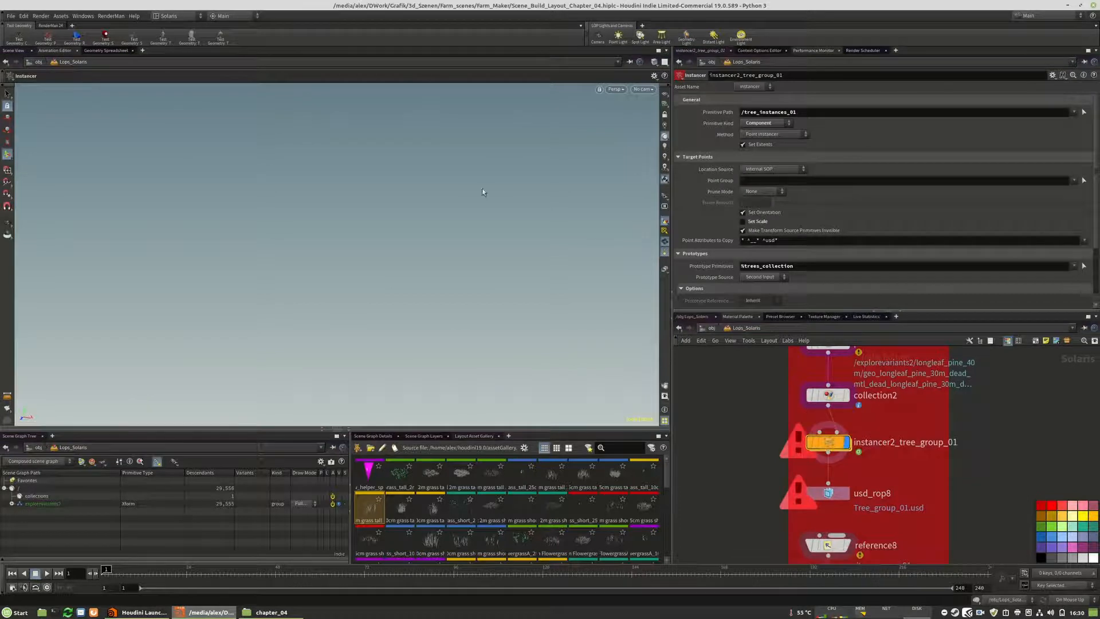
Step: Expand explorevariants2 in the scene graph and clear all primitive paths from collection2's trees_collection
{"action": "left_click", "coordinate": [12, 504]}
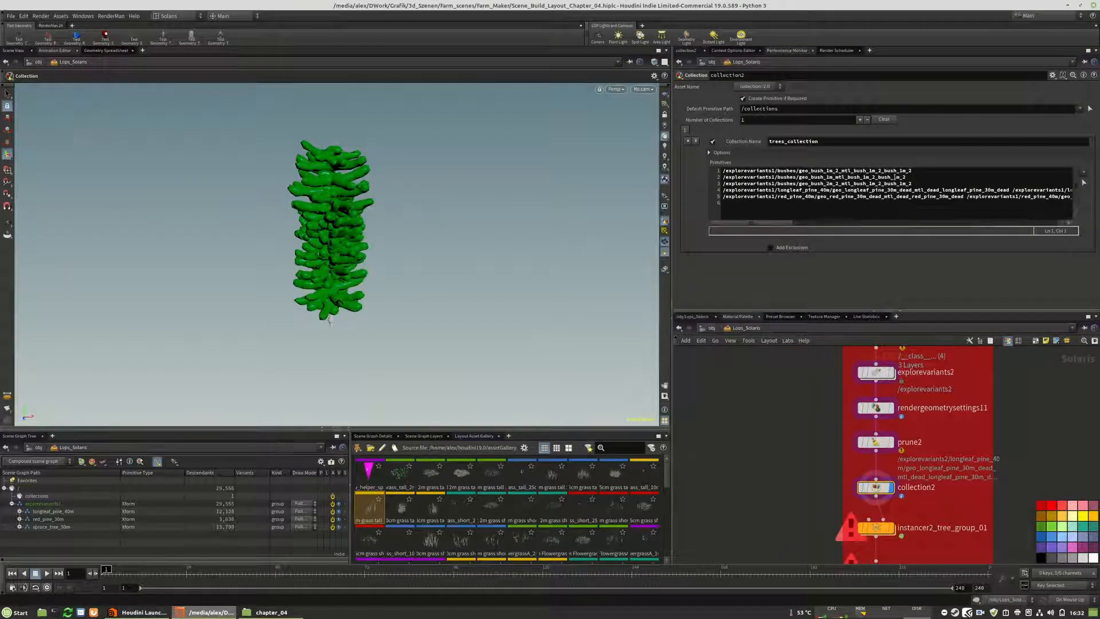
{"action": "left_click_drag", "start_coordinate": [786, 227], "coordinate": [808, 197]}
{"action": "left_click", "coordinate": [807, 198]}
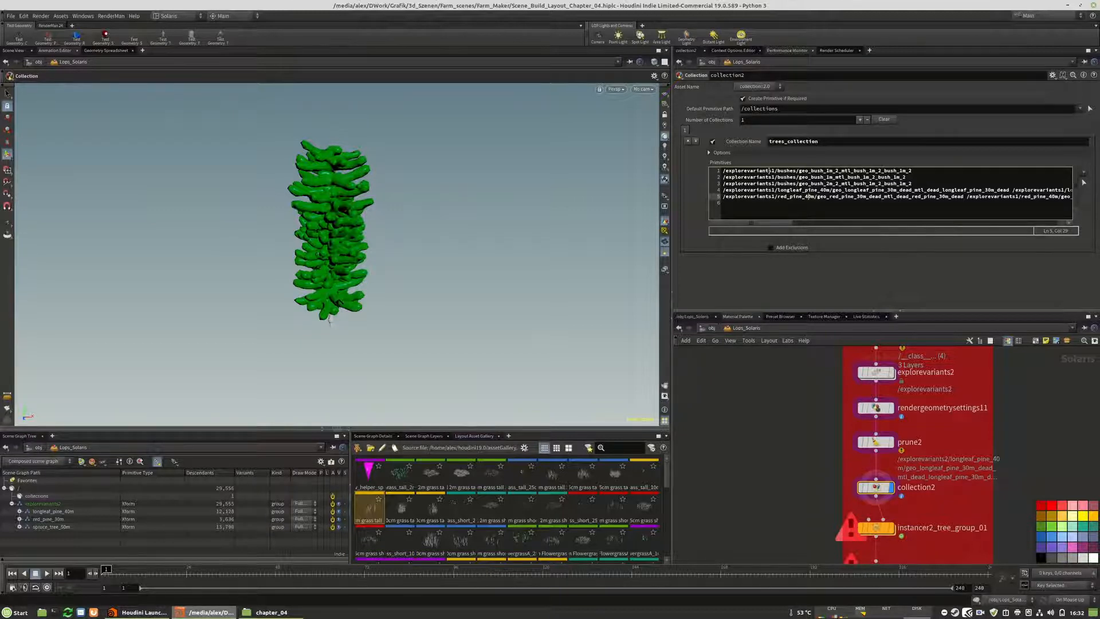
{"action": "key", "text": "ctrl+a"}
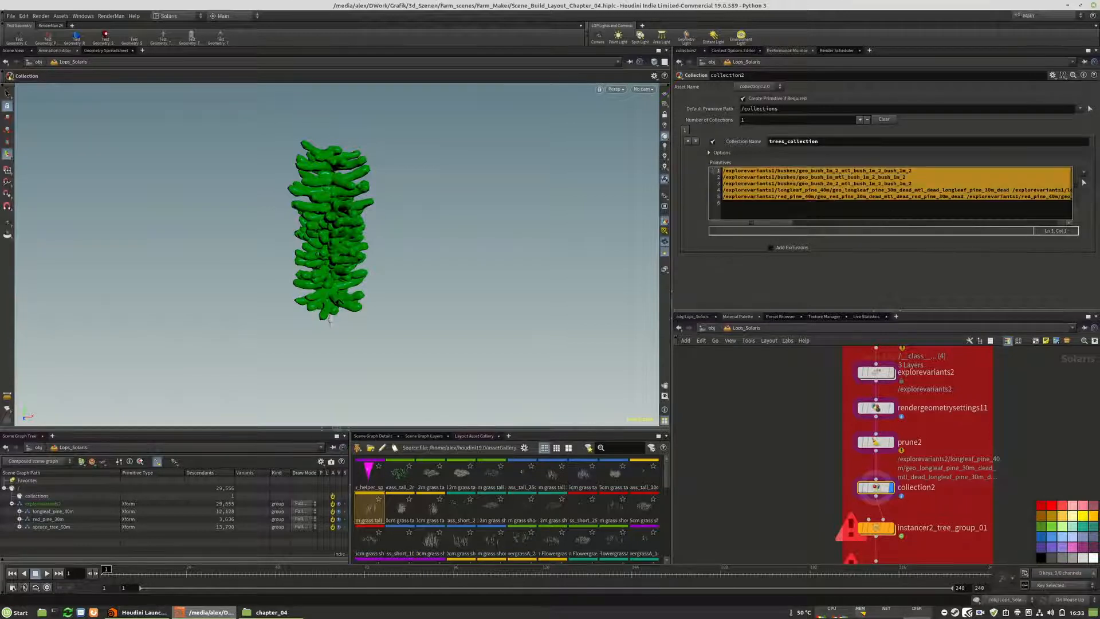
{"action": "key", "text": "BackSpace"}
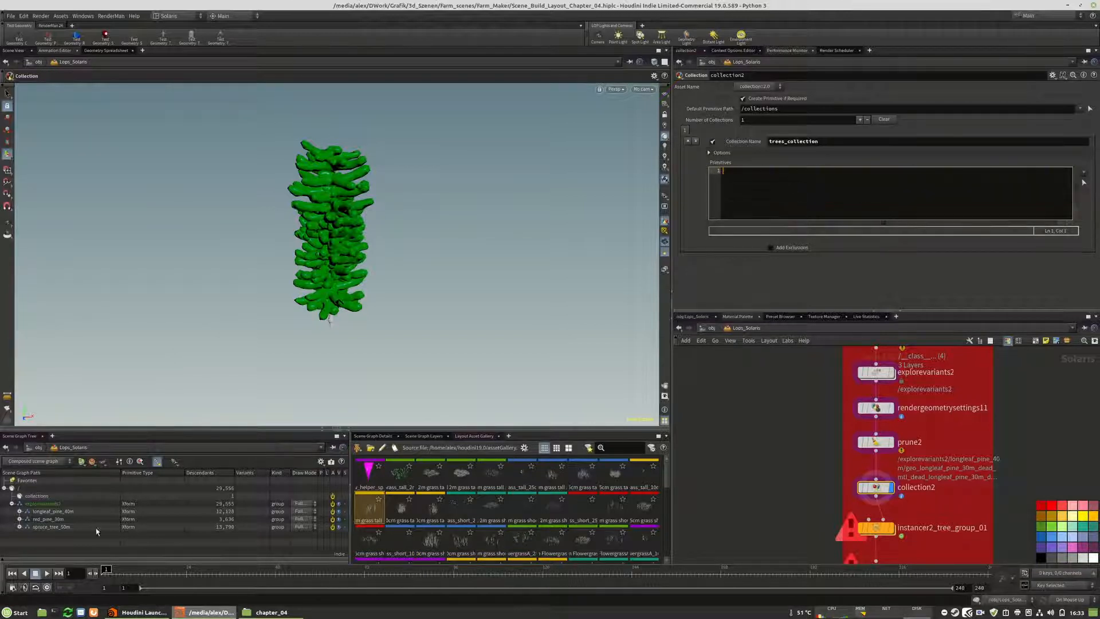
Step: Expand longleaf_pine_40m, widen the scene graph path column, and add all its tree variants to trees_collection's primitives
{"action": "left_click", "coordinate": [19, 511]}
{"action": "scroll", "coordinate": [53, 511], "scroll_direction": "down", "scroll_amount": 1}
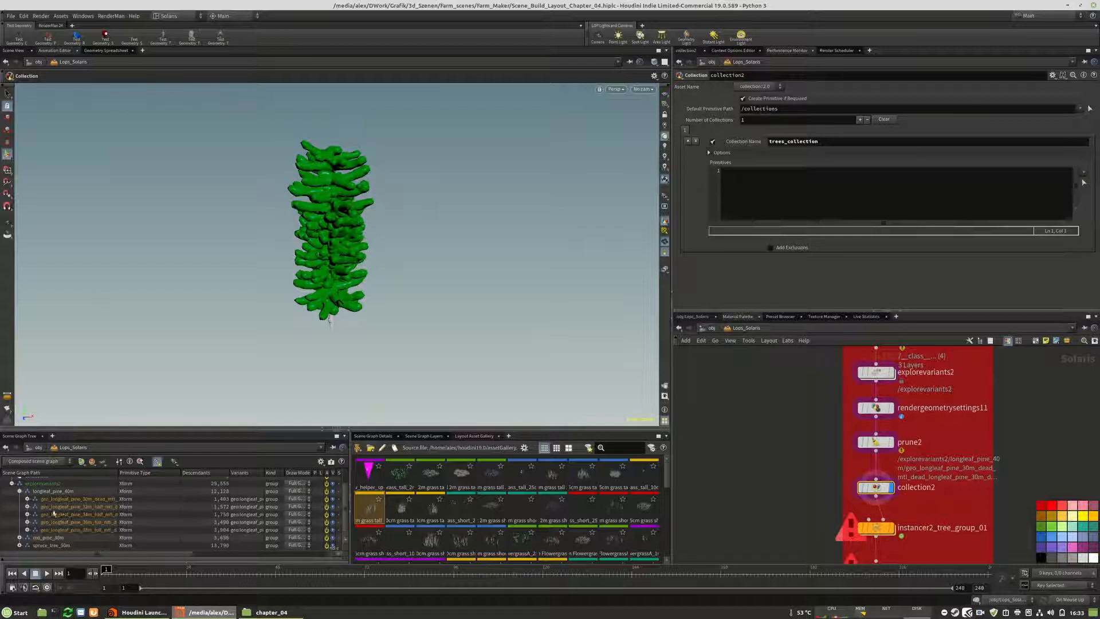
{"action": "left_click_drag", "start_coordinate": [117, 473], "coordinate": [196, 473]}
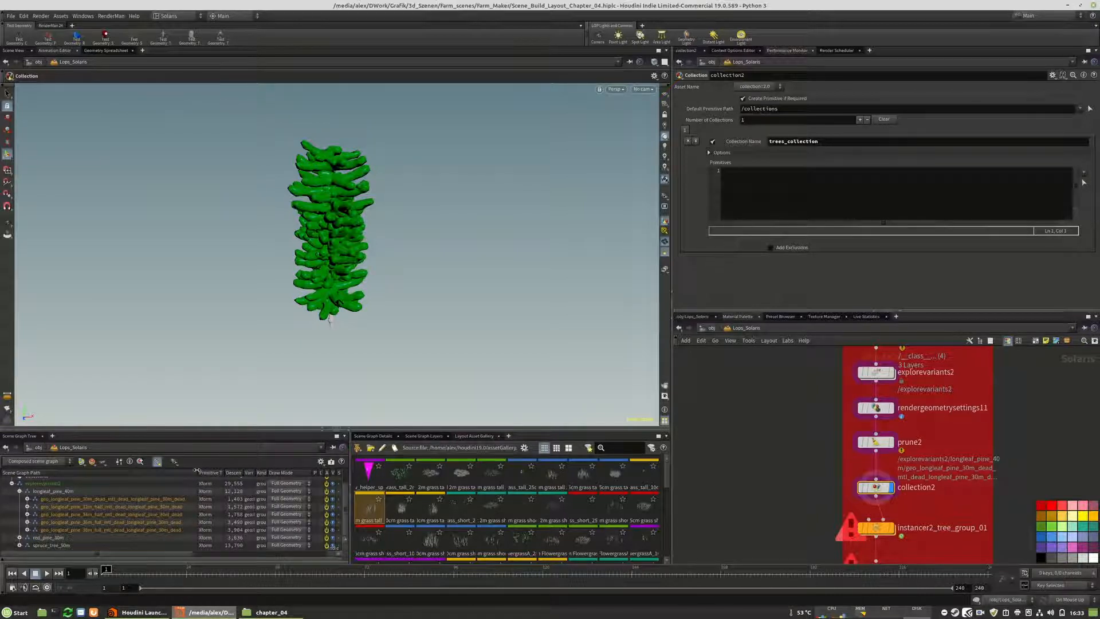
{"action": "left_click", "coordinate": [95, 499]}
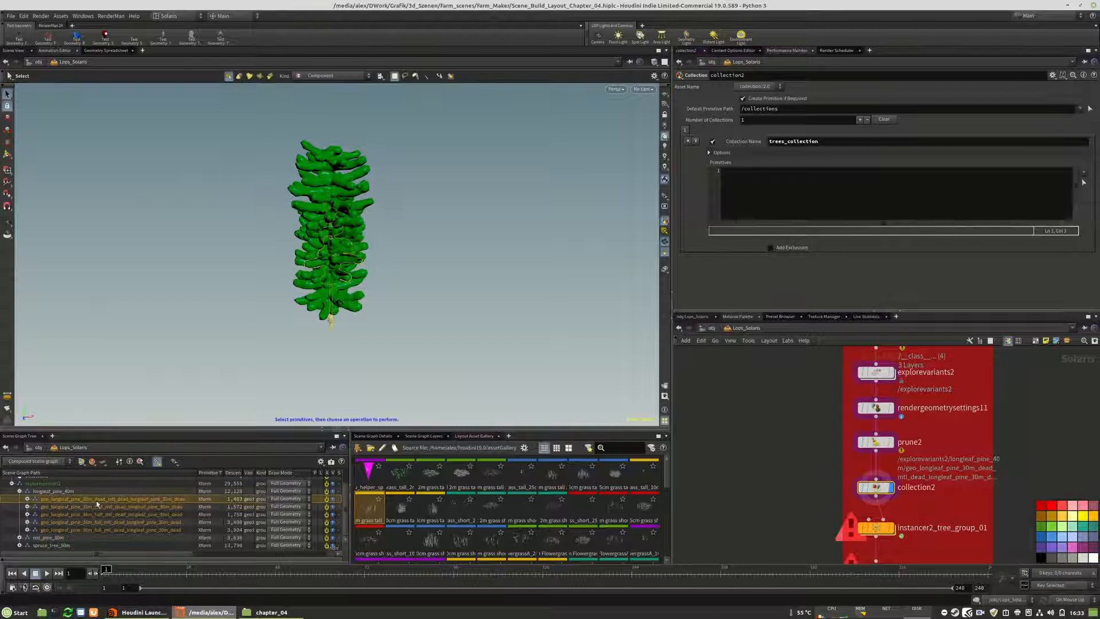
{"action": "left_click", "coordinate": [93, 531], "text": "shift"}
{"action": "left_click_drag", "start_coordinate": [57, 507], "coordinate": [737, 174]}
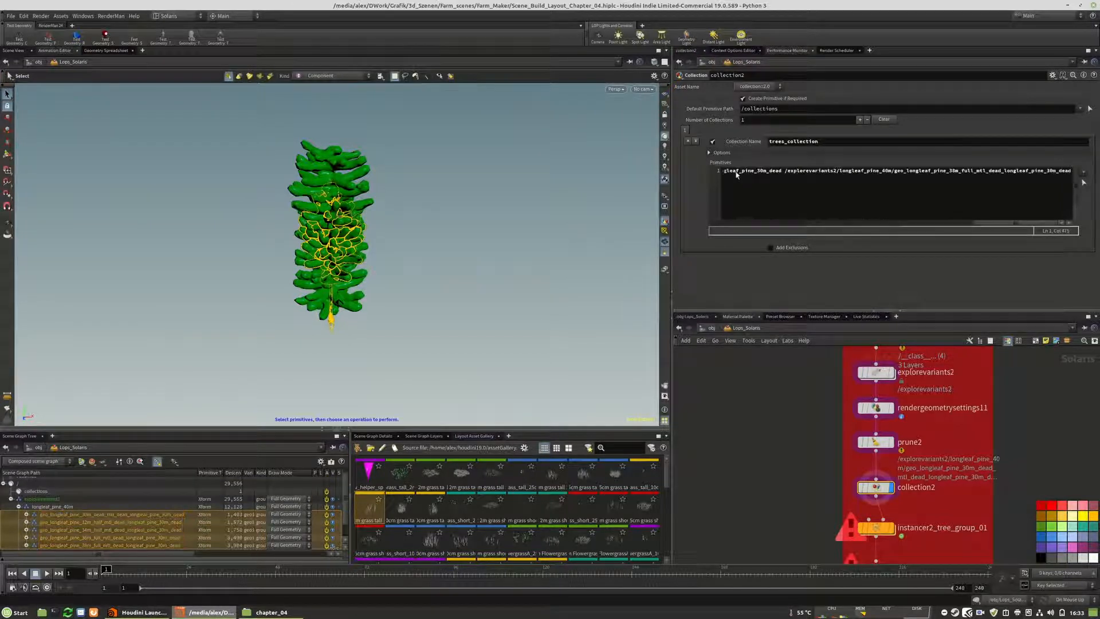
{"action": "scroll", "coordinate": [270, 525], "scroll_direction": "down", "scroll_amount": 5}
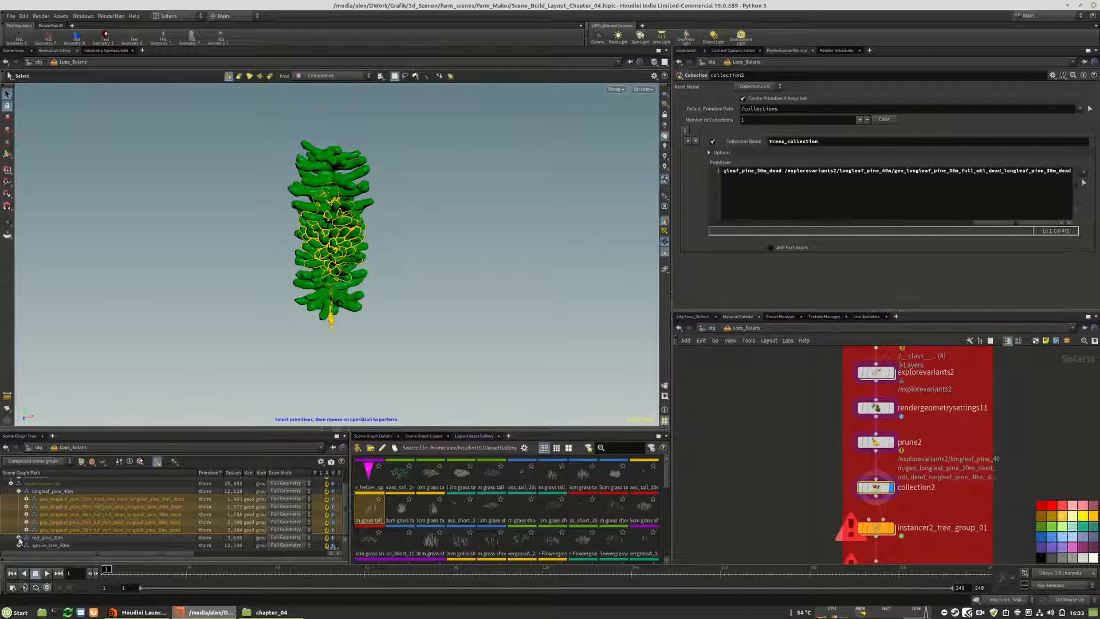
Step: Add all red_pine_30m tree variants from the scene graph to trees_collection's primitives on a second line
{"action": "left_click", "coordinate": [123, 508]}
{"action": "left_click", "coordinate": [121, 537], "text": "shift"}
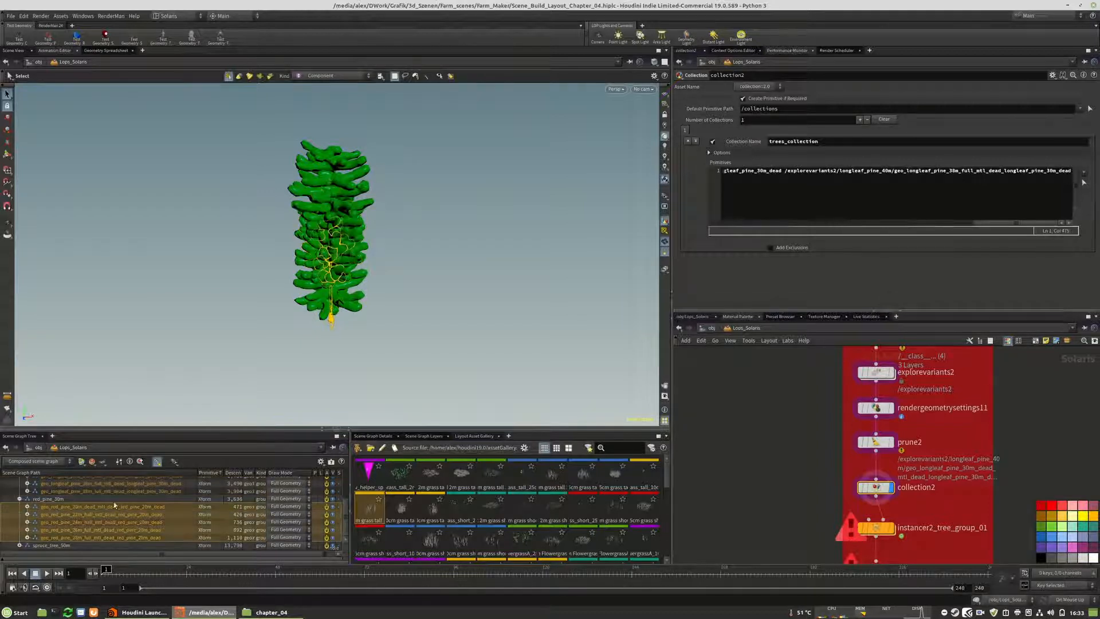
{"action": "left_click", "coordinate": [983, 177]}
{"action": "key", "text": "Return"}
{"action": "key", "text": "Return"}
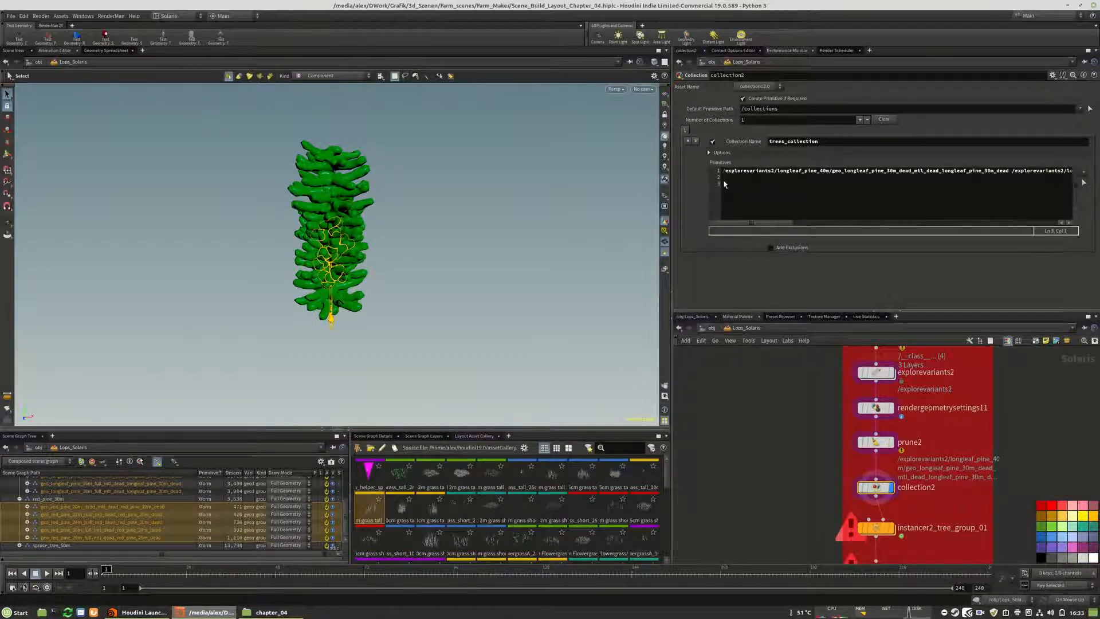
{"action": "left_click_drag", "start_coordinate": [71, 518], "coordinate": [726, 178]}
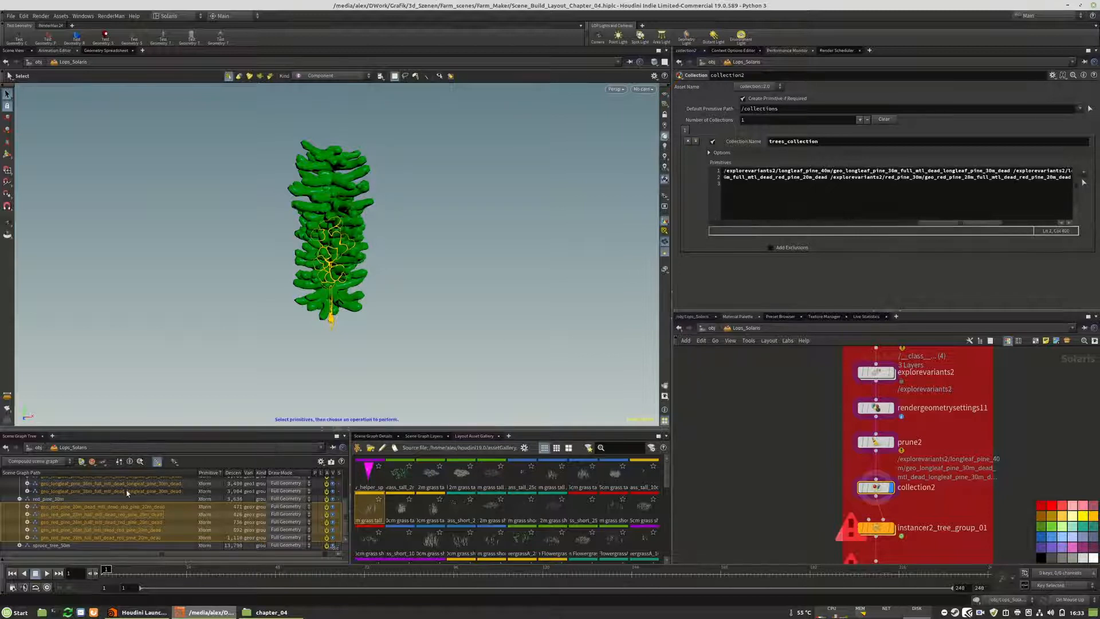
Step: Add all spruce_tree_50m tree variants from the scene graph to trees_collection's primitives on a third line
{"action": "scroll", "coordinate": [113, 516], "scroll_direction": "down", "scroll_amount": 2}
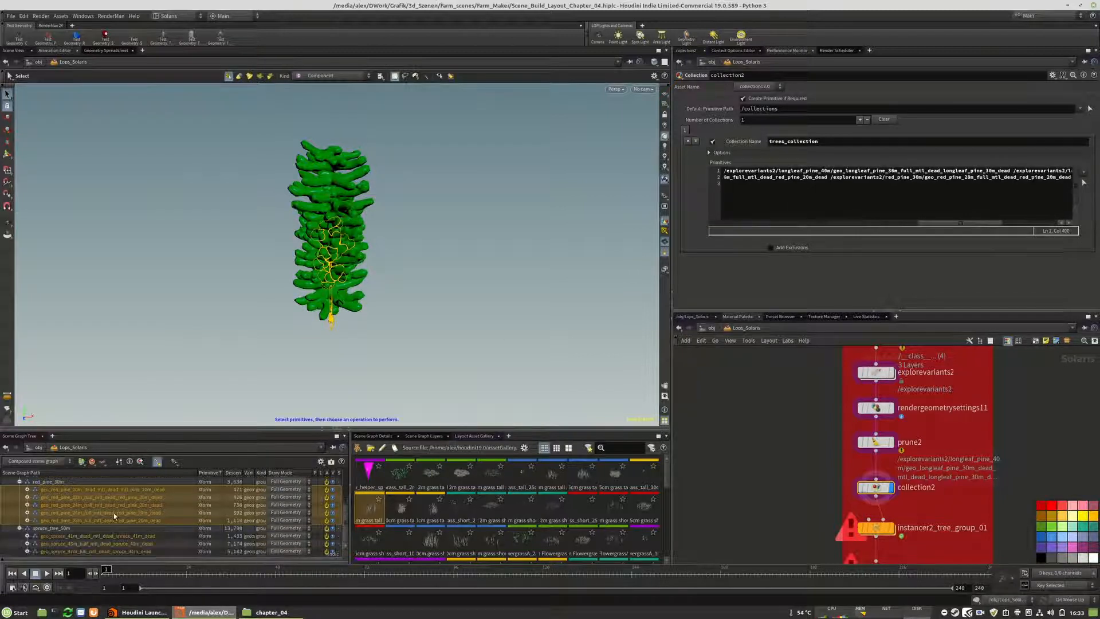
{"action": "left_click", "coordinate": [81, 536]}
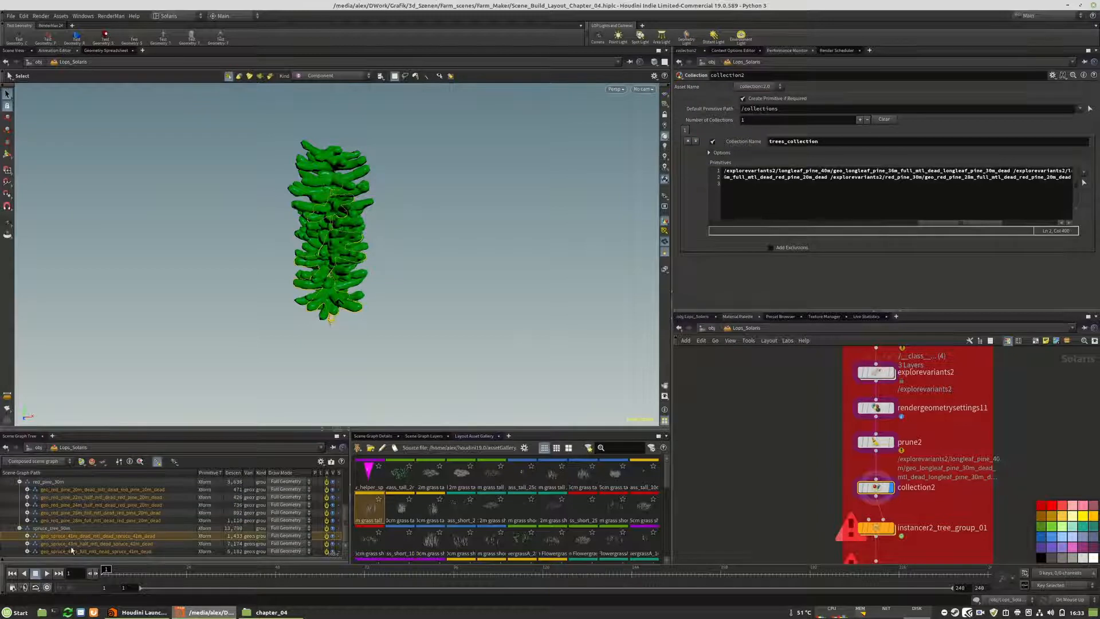
{"action": "left_click", "coordinate": [71, 550], "text": "shift"}
{"action": "left_click_drag", "start_coordinate": [705, 263], "coordinate": [726, 182]}
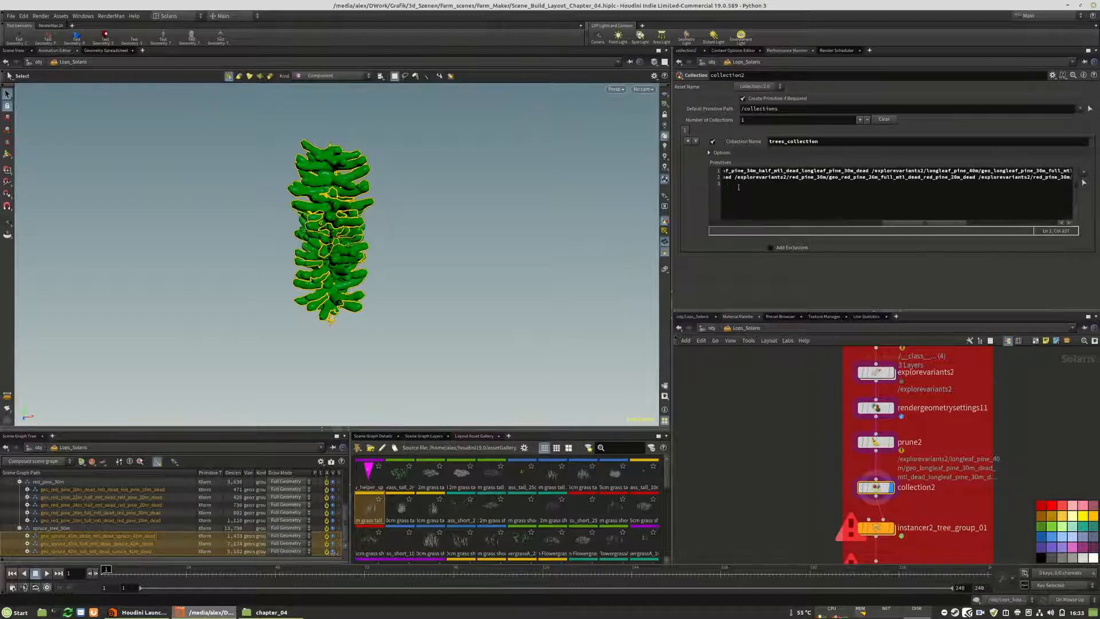
{"action": "key", "text": "ctrl+z"}
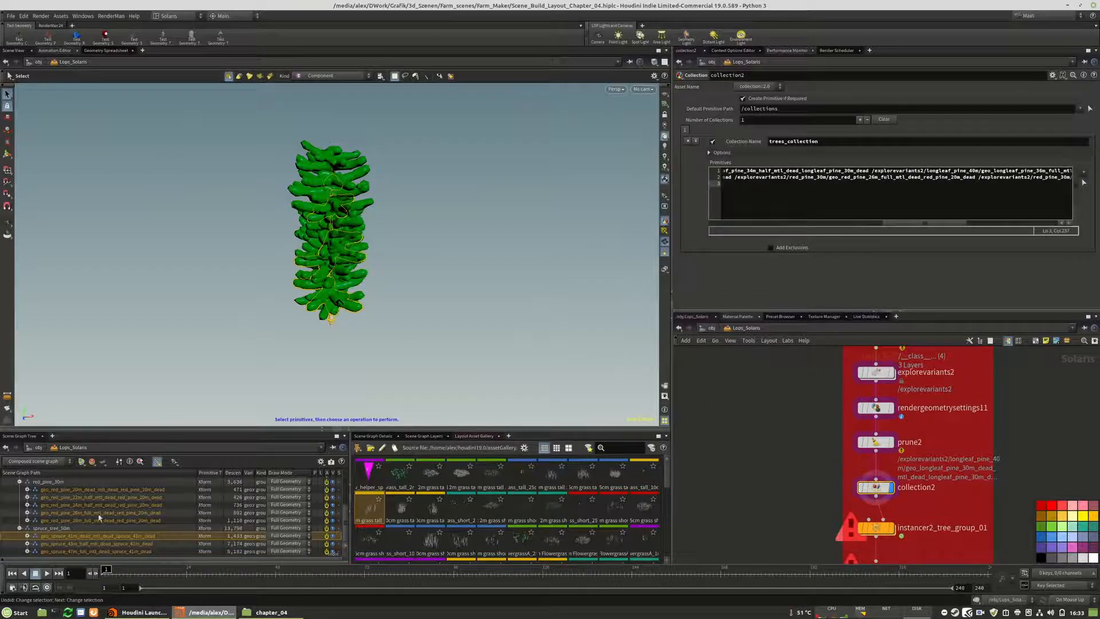
{"action": "left_click", "coordinate": [55, 553], "text": "shift"}
{"action": "left_click_drag", "start_coordinate": [52, 539], "coordinate": [724, 188]}
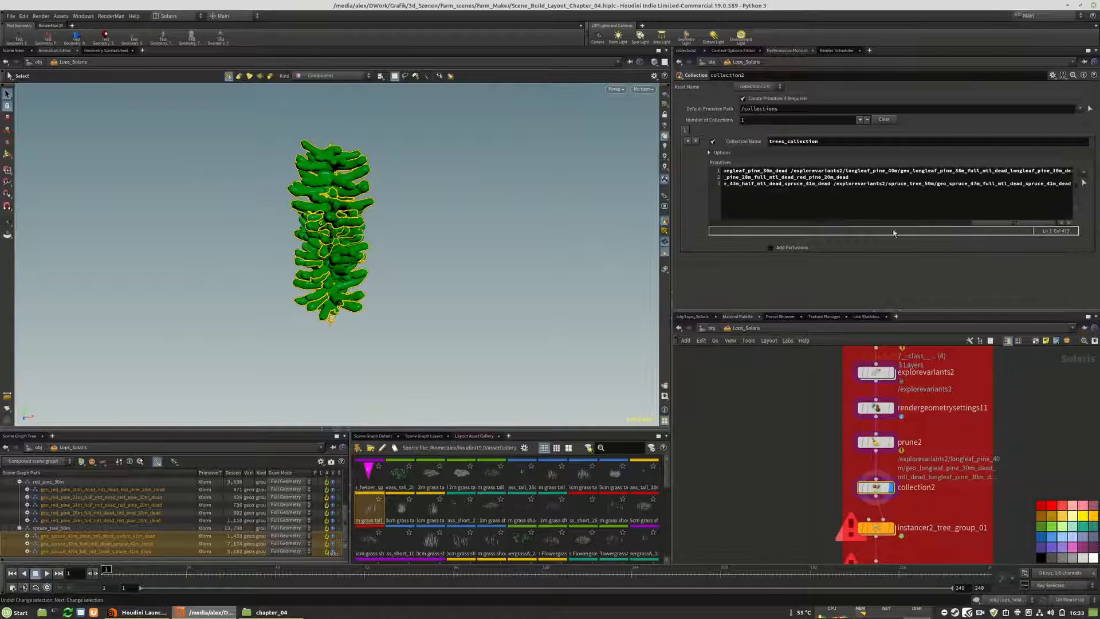
{"action": "left_click_drag", "start_coordinate": [983, 223], "coordinate": [733, 223]}
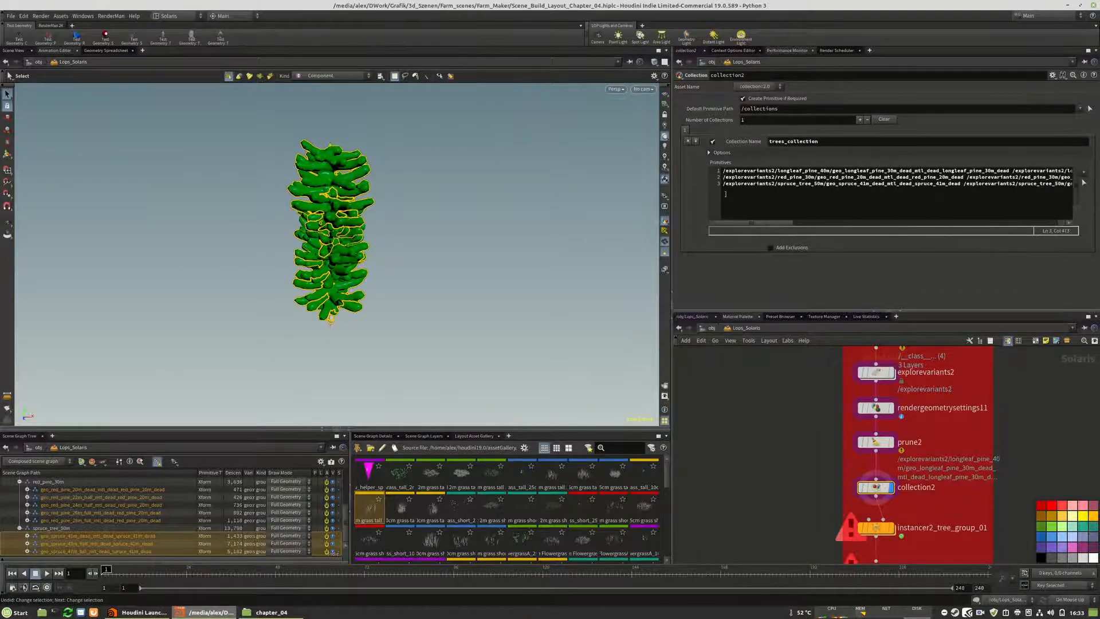
Step: Display instancer2_tree_group_01 and examine the scattered trees in the viewport
{"action": "middle_click_drag", "start_coordinate": [953, 497], "coordinate": [964, 414]}
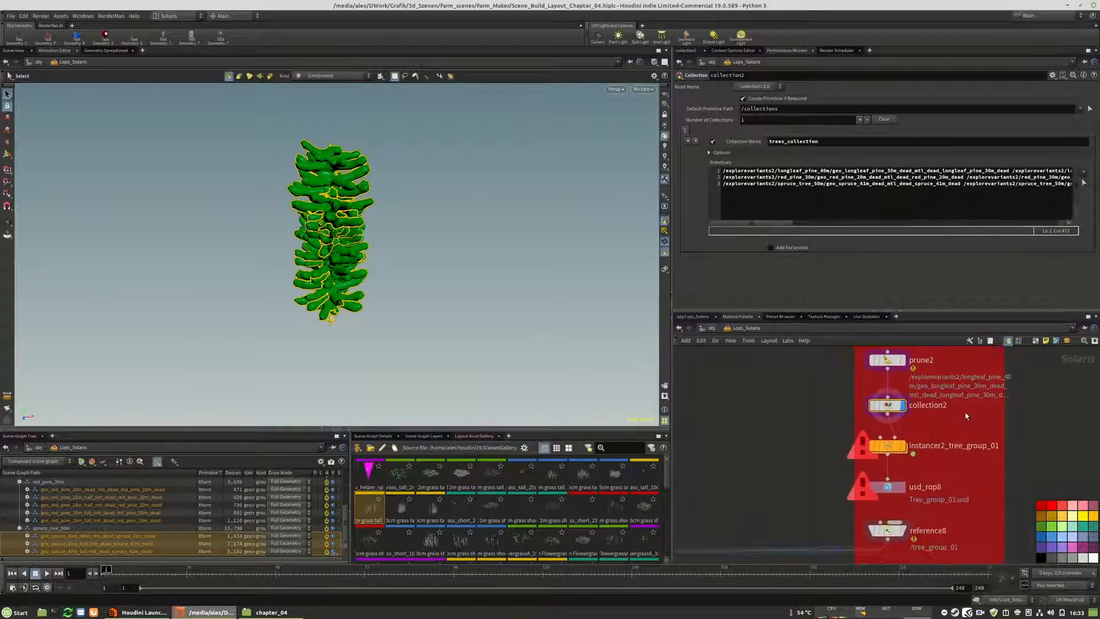
{"action": "left_click", "coordinate": [904, 446]}
{"action": "left_click", "coordinate": [888, 449]}
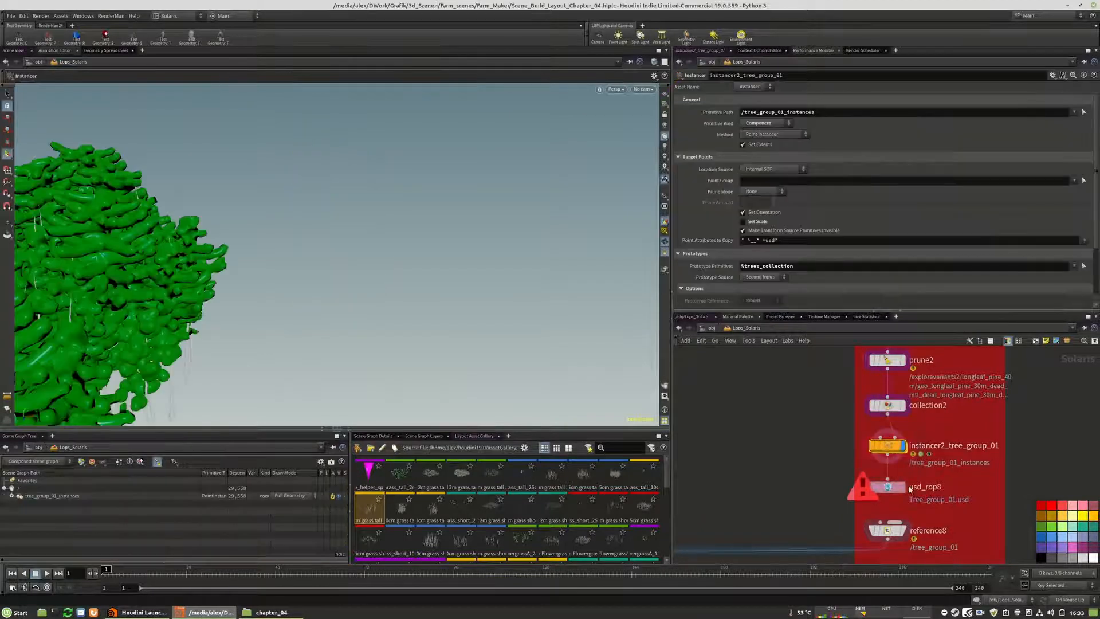
{"action": "right_click_drag", "start_coordinate": [361, 269], "coordinate": [154, 309]}
{"action": "left_click_drag", "start_coordinate": [154, 308], "coordinate": [465, 302]}
{"action": "key", "text": "Return"}
{"action": "middle_click_drag", "start_coordinate": [940, 423], "coordinate": [924, 456]}
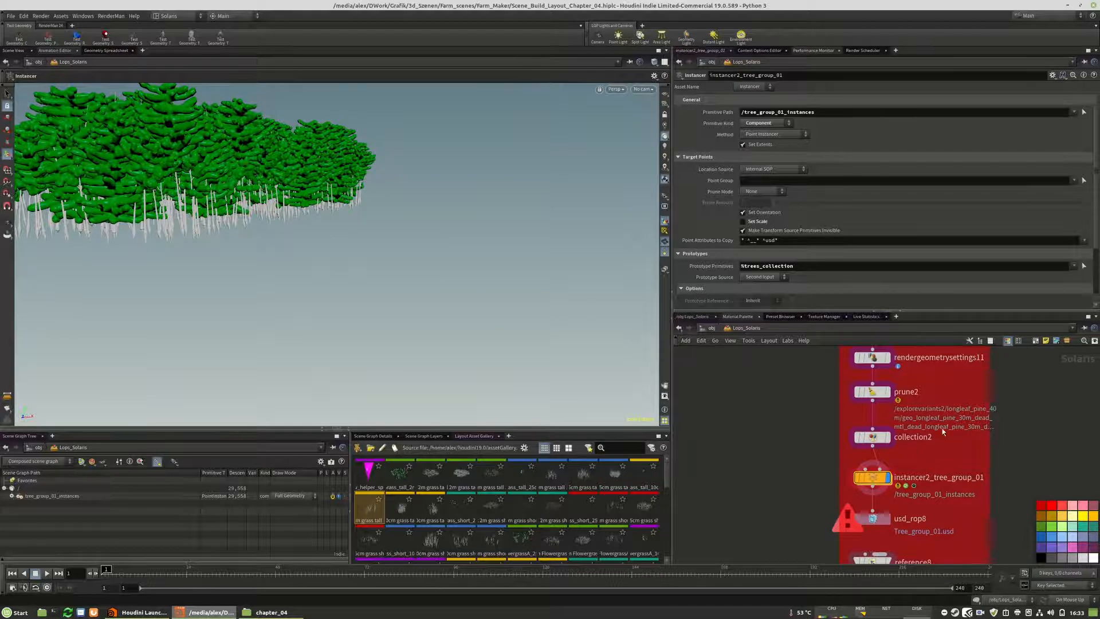
Step: Save the tree group to disk with usd_rop8 as Tree_group_01.usd, and display reference8 with its files reloaded
{"action": "middle_click_drag", "start_coordinate": [942, 431], "coordinate": [945, 366]}
{"action": "left_click", "coordinate": [875, 453]}
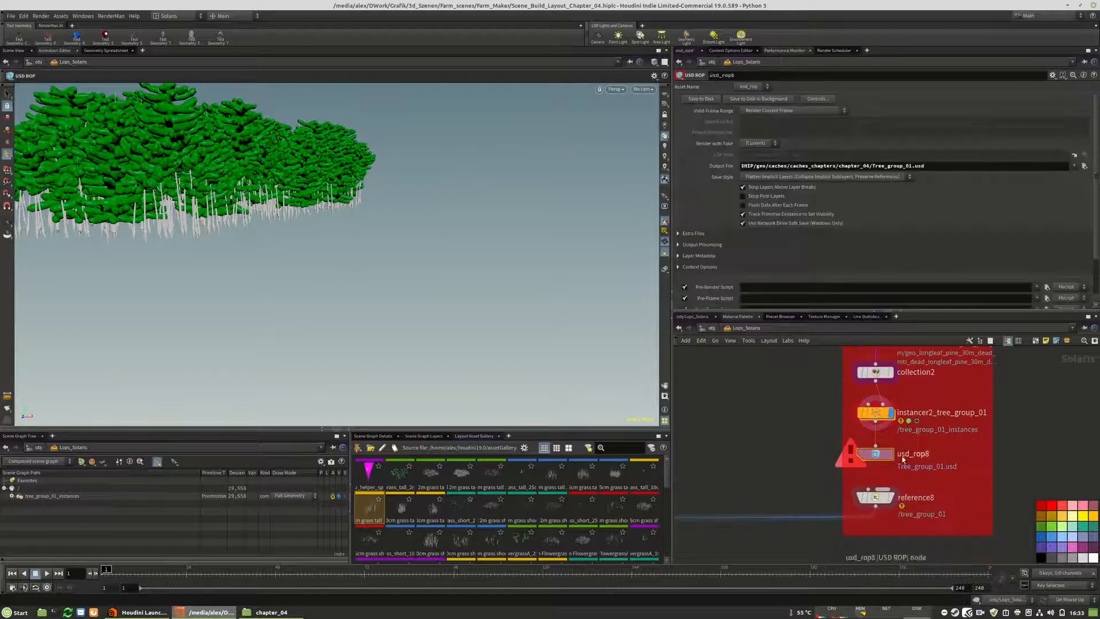
{"action": "left_click", "coordinate": [697, 100]}
{"action": "left_click", "coordinate": [890, 504]}
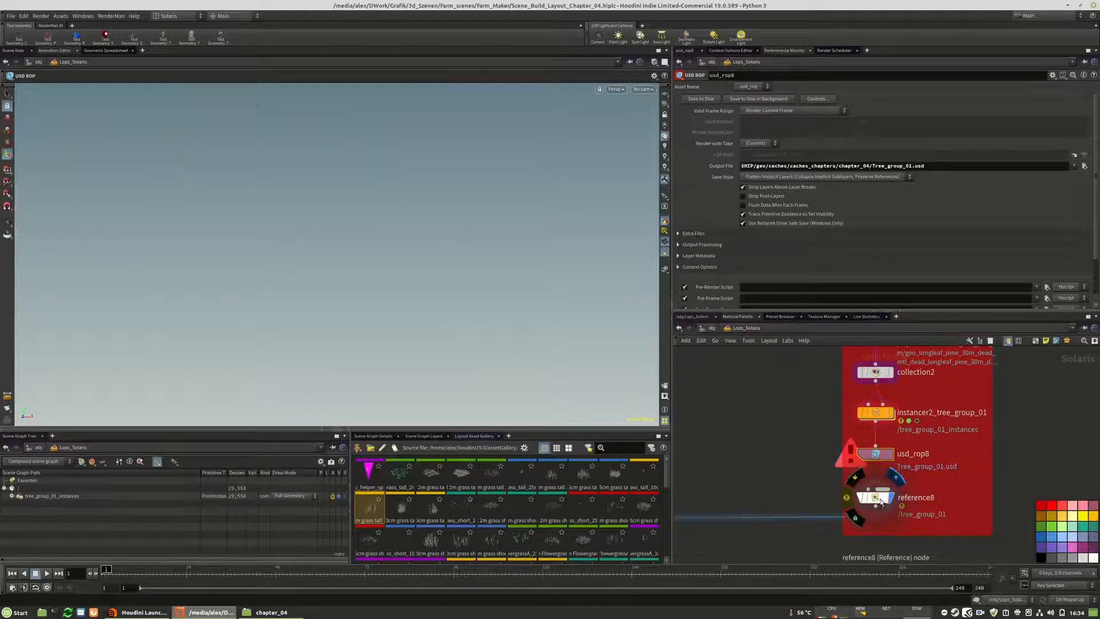
{"action": "left_click", "coordinate": [758, 262]}
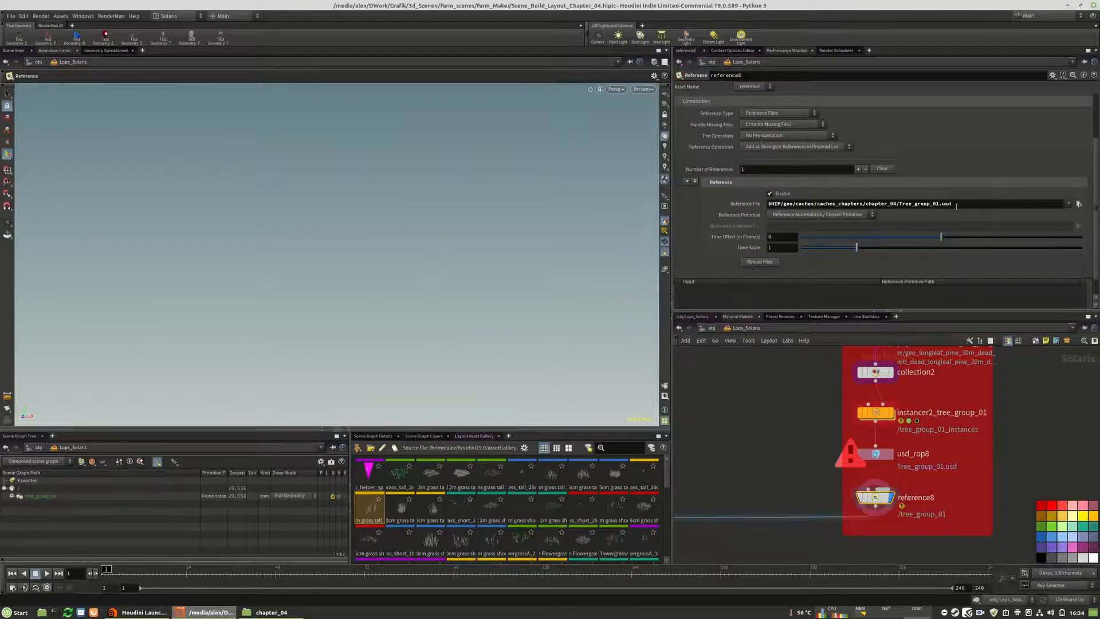
Step: Display the full scene at hdprman1 and examine how the tree group sits in the farm landscape
{"action": "scroll", "coordinate": [1030, 441], "scroll_direction": "down", "scroll_amount": 8}
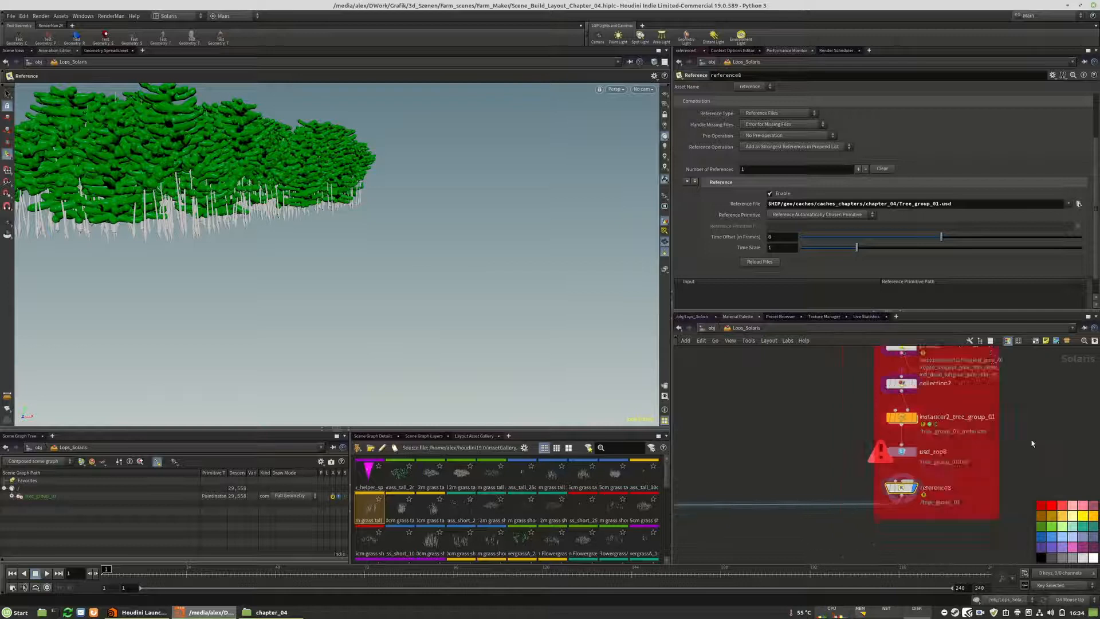
{"action": "scroll", "coordinate": [824, 455], "scroll_direction": "up", "scroll_amount": 5}
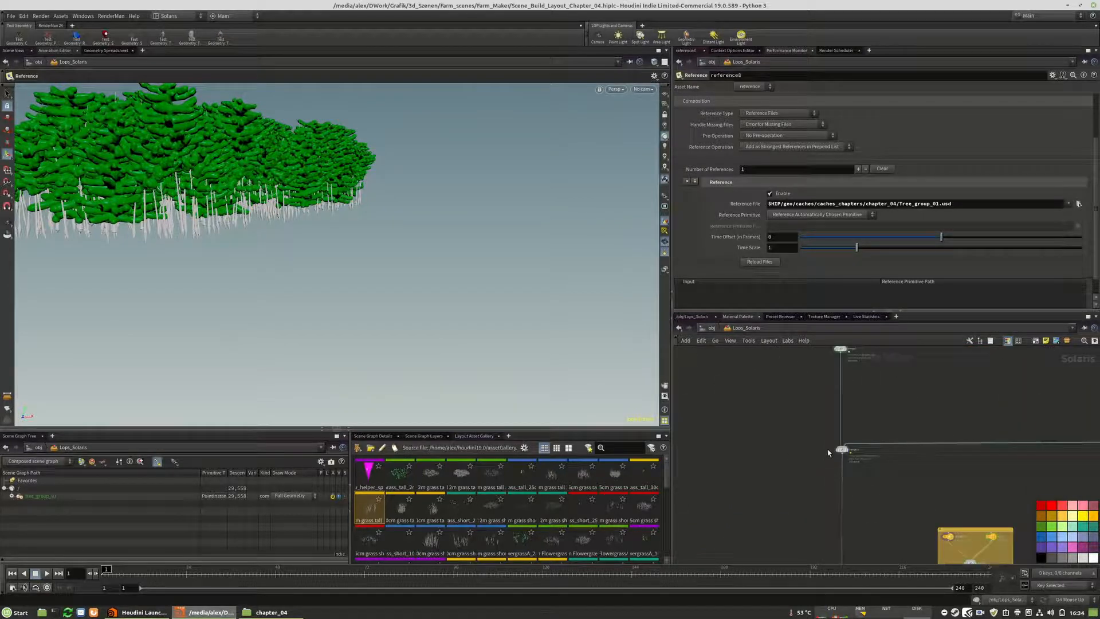
{"action": "scroll", "coordinate": [751, 413], "scroll_direction": "down", "scroll_amount": 5}
{"action": "scroll", "coordinate": [1008, 421], "scroll_direction": "up", "scroll_amount": 5}
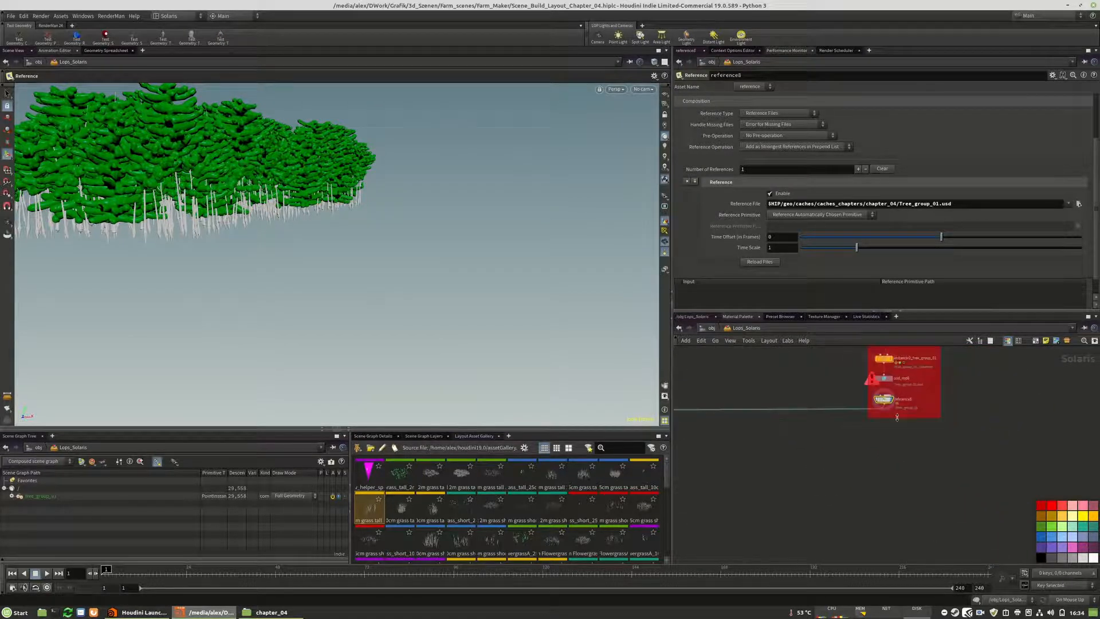
{"action": "scroll", "coordinate": [879, 415], "scroll_direction": "up", "scroll_amount": 4}
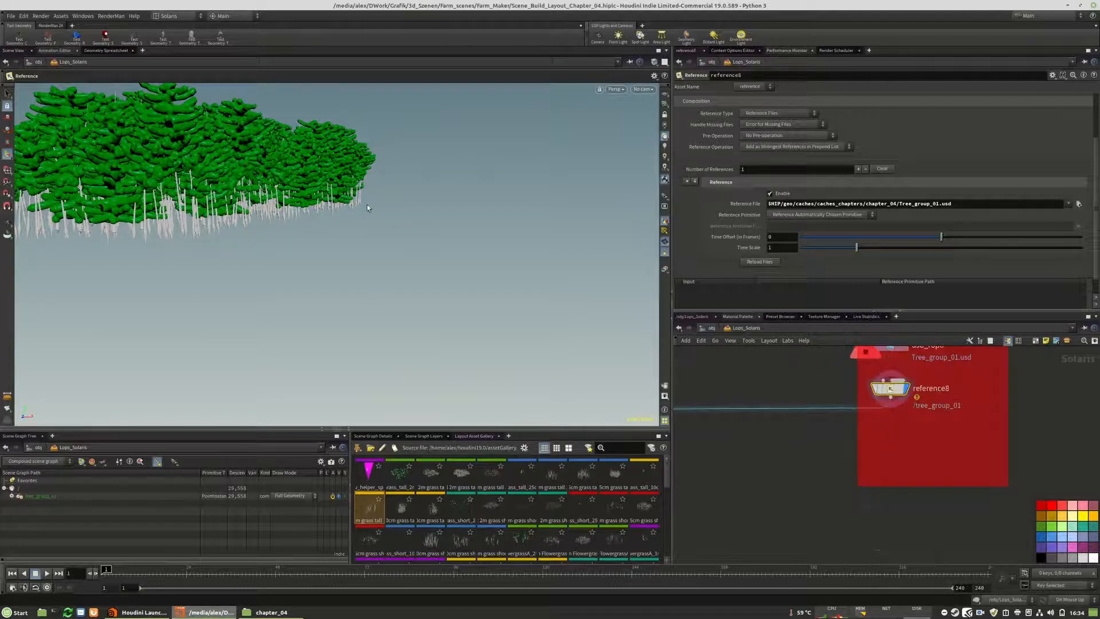
{"action": "scroll", "coordinate": [1064, 405], "scroll_direction": "down", "scroll_amount": 8}
{"action": "scroll", "coordinate": [805, 504], "scroll_direction": "up", "scroll_amount": 5}
{"action": "scroll", "coordinate": [778, 480], "scroll_direction": "up", "scroll_amount": 3}
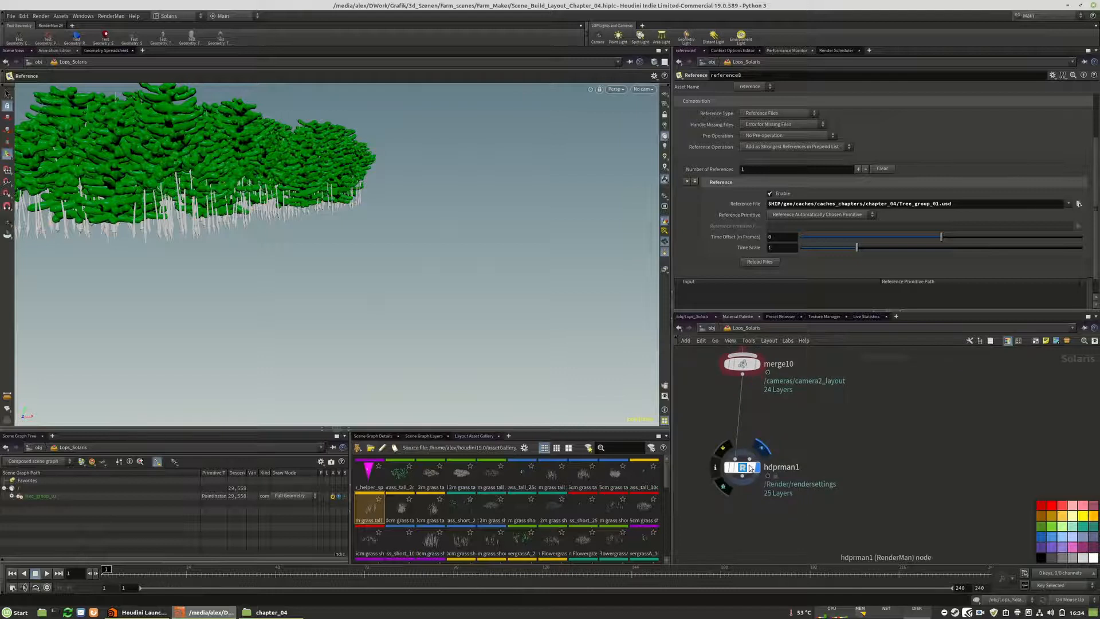
{"action": "left_click", "coordinate": [742, 468]}
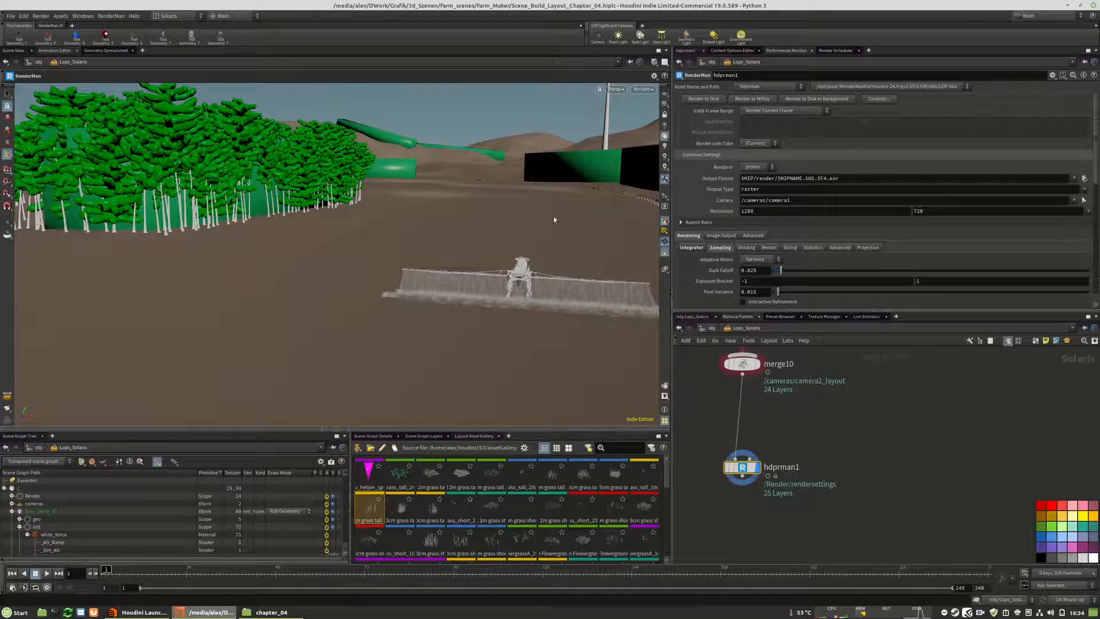
{"action": "key", "text": "Escape"}
{"action": "middle_click_drag", "start_coordinate": [576, 211], "coordinate": [497, 169]}
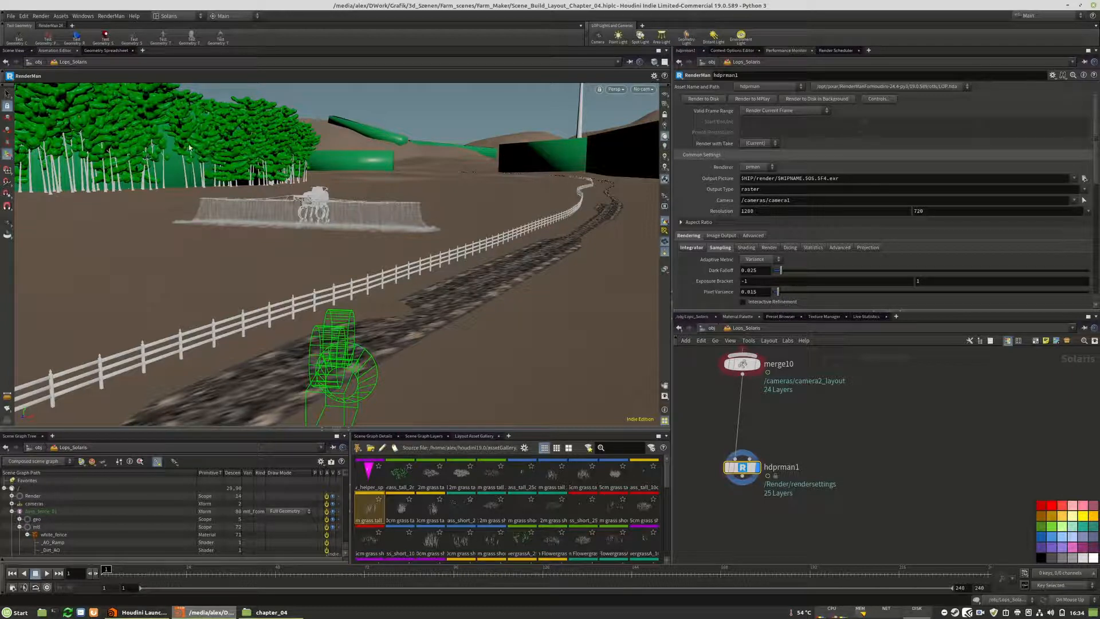
Step: Enable Max Diffuse Depth in rendergeometrysettings11's RenderMan instance attributes and set it to 3
{"action": "scroll", "coordinate": [808, 527], "scroll_direction": "down", "scroll_amount": 4}
{"action": "middle_click_drag", "start_coordinate": [952, 439], "coordinate": [764, 525]}
{"action": "scroll", "coordinate": [764, 526], "scroll_direction": "down", "scroll_amount": 1}
{"action": "mouse_move", "coordinate": [871, 436]}
{"action": "middle_mouse_down"}
{"action": "mouse_move", "coordinate": [835, 465]}
{"action": "mouse_move", "coordinate": [864, 435]}
{"action": "middle_mouse_up"}
{"action": "scroll", "coordinate": [834, 465], "scroll_direction": "up", "scroll_amount": 4}
{"action": "scroll", "coordinate": [841, 464], "scroll_direction": "up", "scroll_amount": 1}
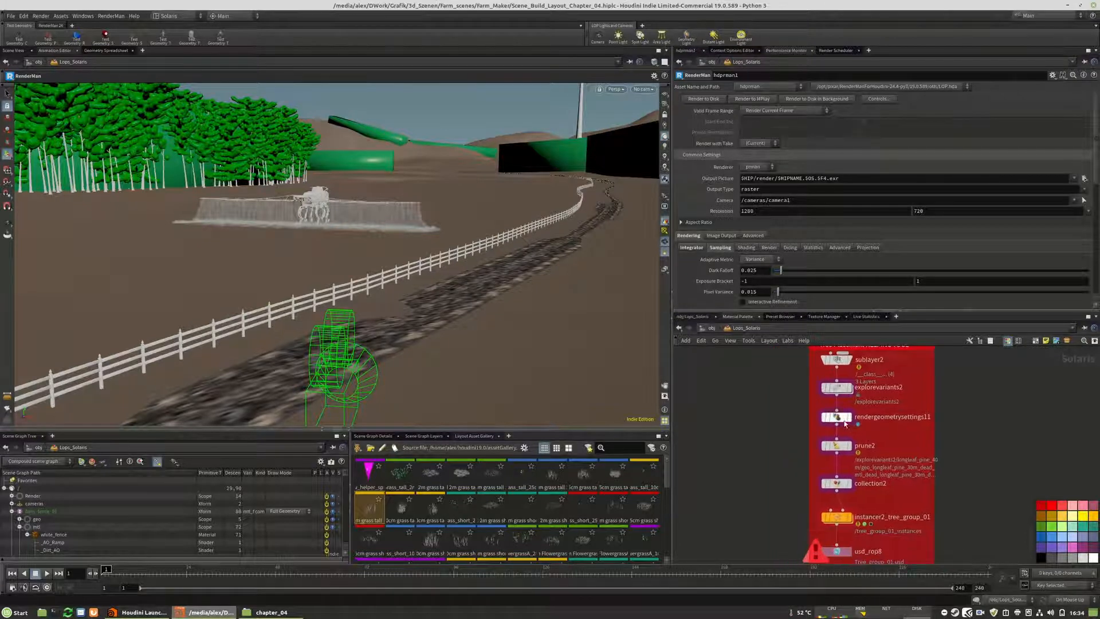
{"action": "left_click", "coordinate": [838, 419]}
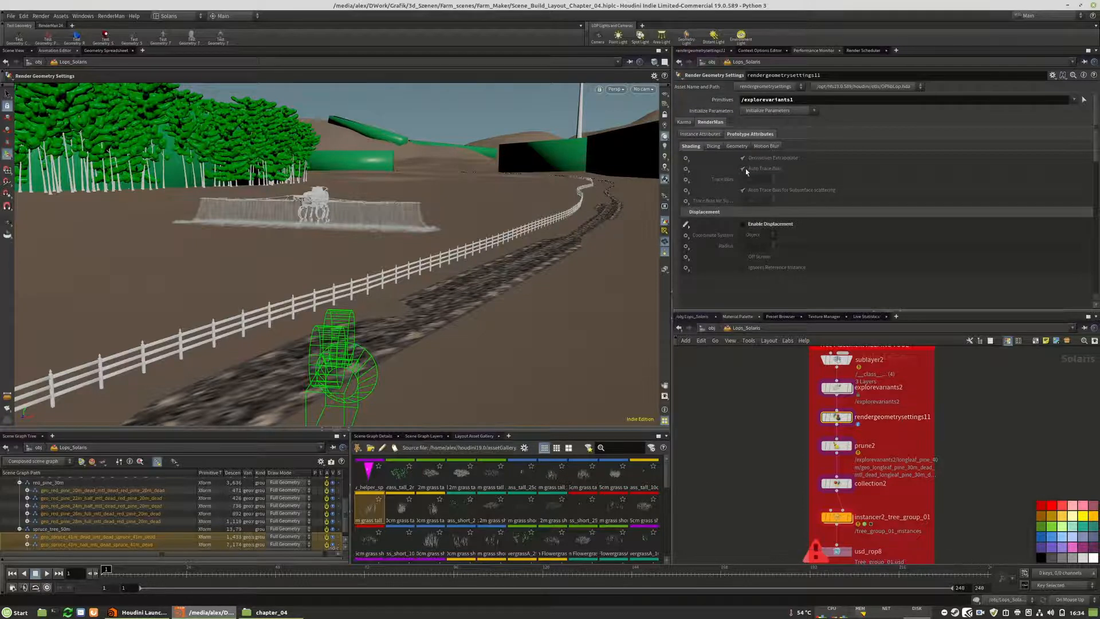
{"action": "left_click", "coordinate": [701, 134]}
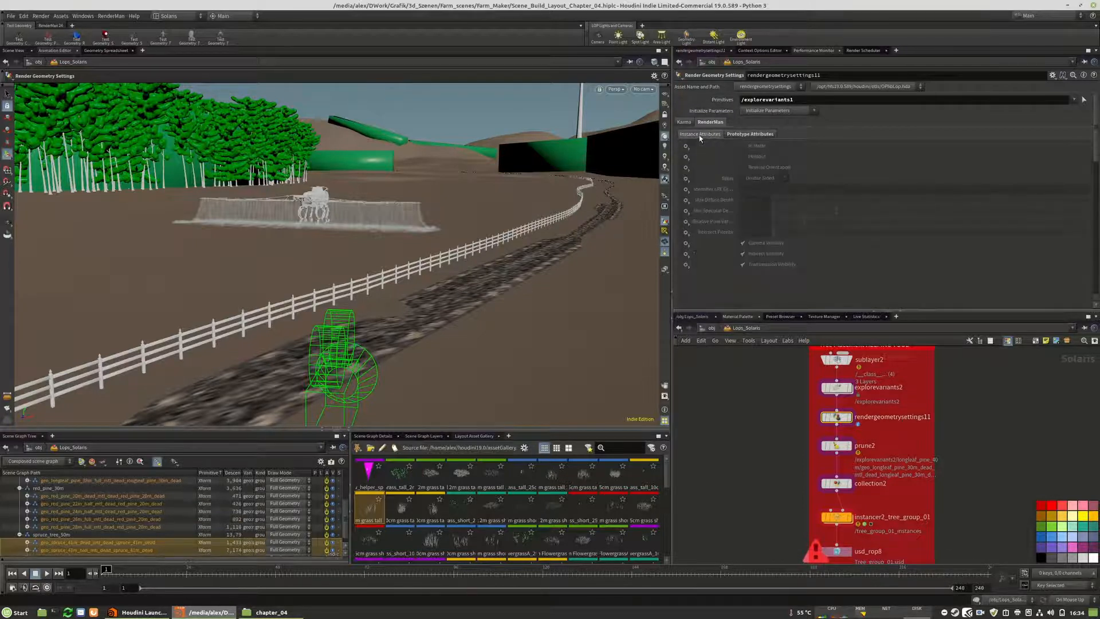
{"action": "left_click", "coordinate": [685, 199]}
{"action": "left_click", "coordinate": [707, 211]}
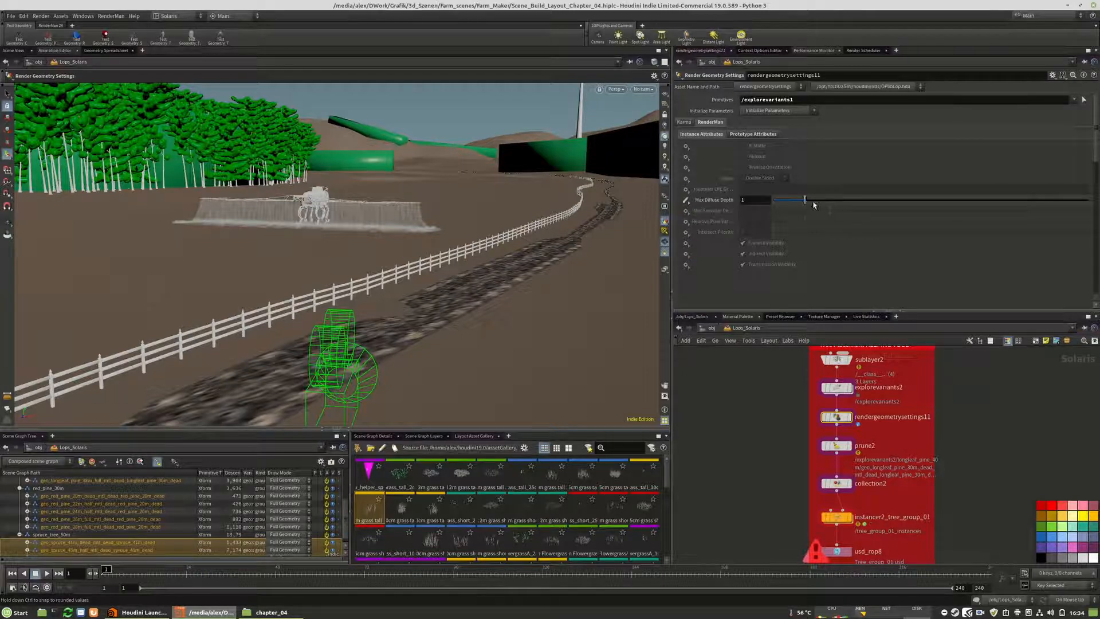
{"action": "left_click_drag", "start_coordinate": [806, 201], "coordinate": [867, 202]}
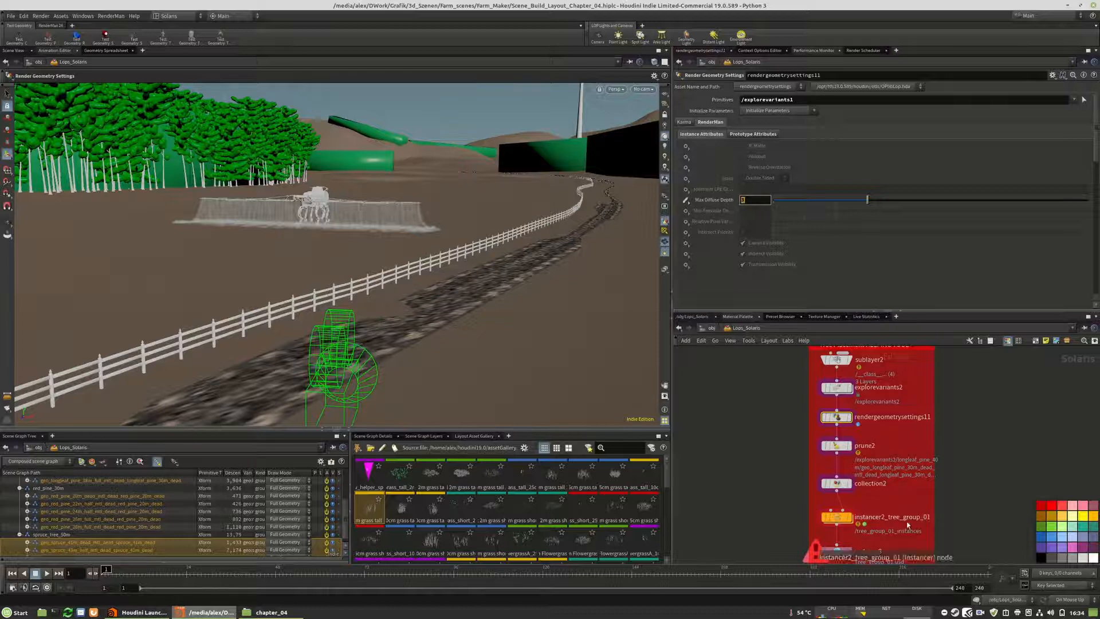
Step: Save the updated tree group to disk again with usd_rop8
{"action": "middle_click_drag", "start_coordinate": [907, 521], "coordinate": [933, 405]}
{"action": "left_click", "coordinate": [863, 435]}
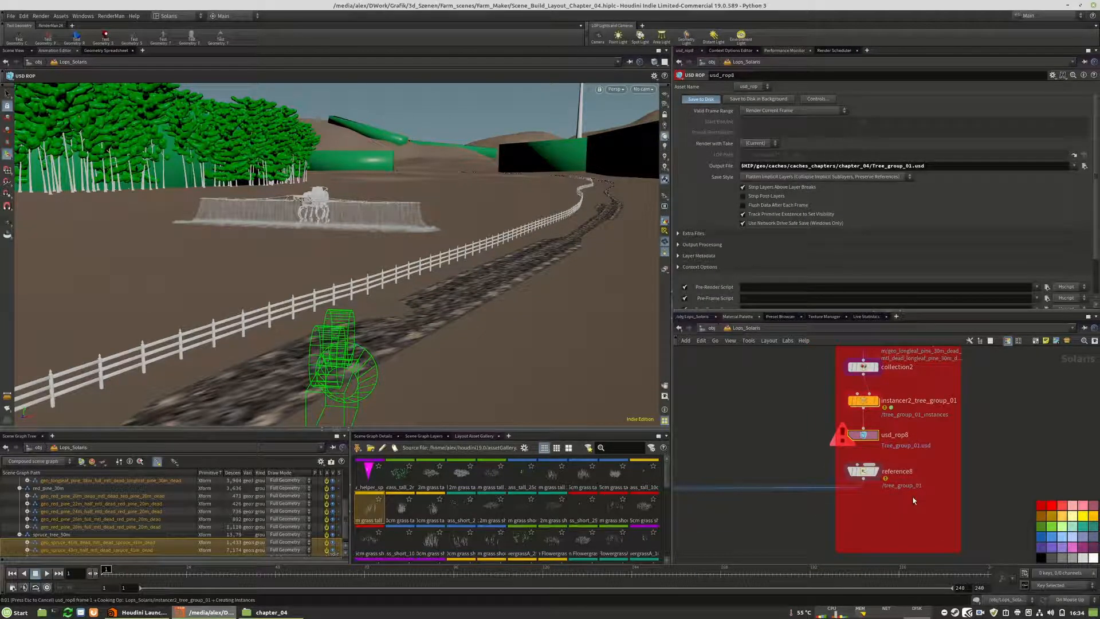
{"action": "middle_click_drag", "start_coordinate": [869, 471], "coordinate": [916, 435]}
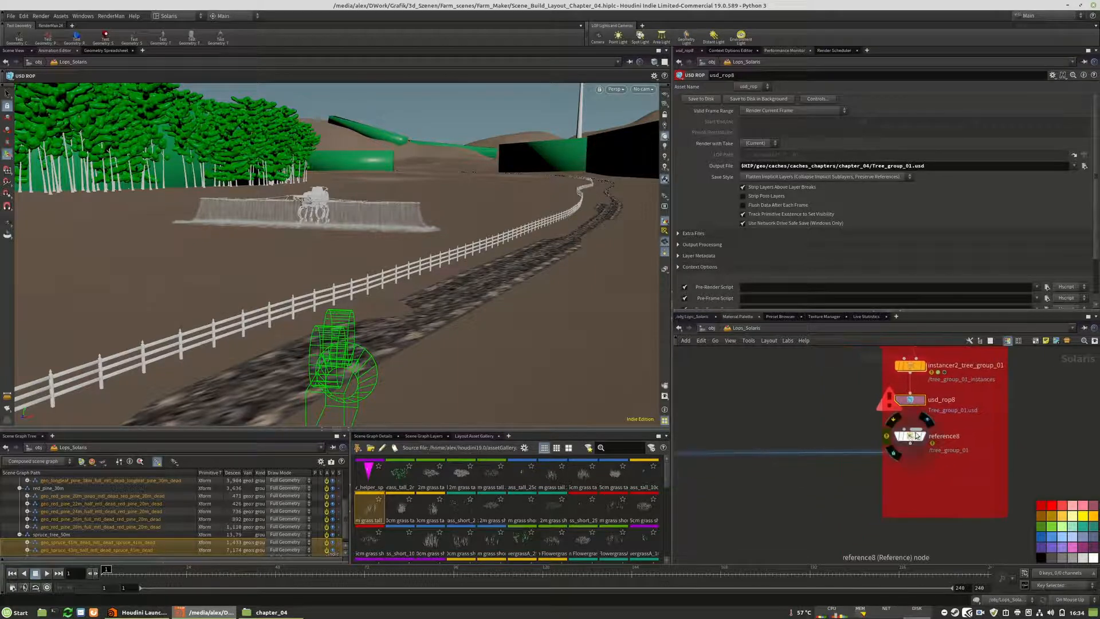
Step: Expand the first red_pine_30m variant in the scene graph and examine the shaders inside its roots and needles_dead_version materials
{"action": "left_click", "coordinate": [27, 495]}
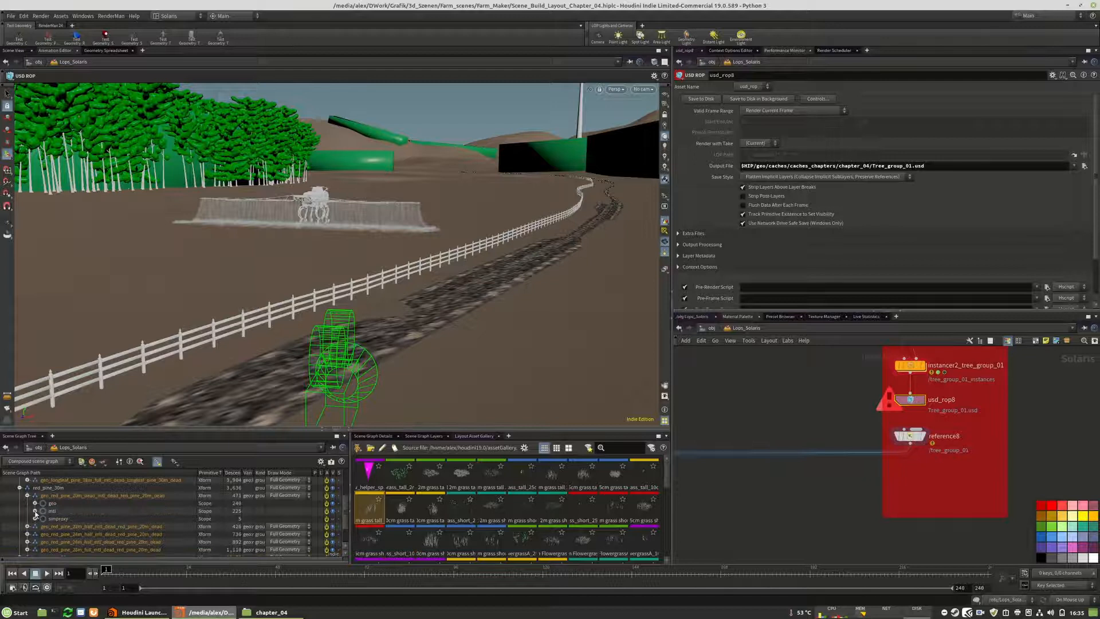
{"action": "left_click", "coordinate": [34, 510]}
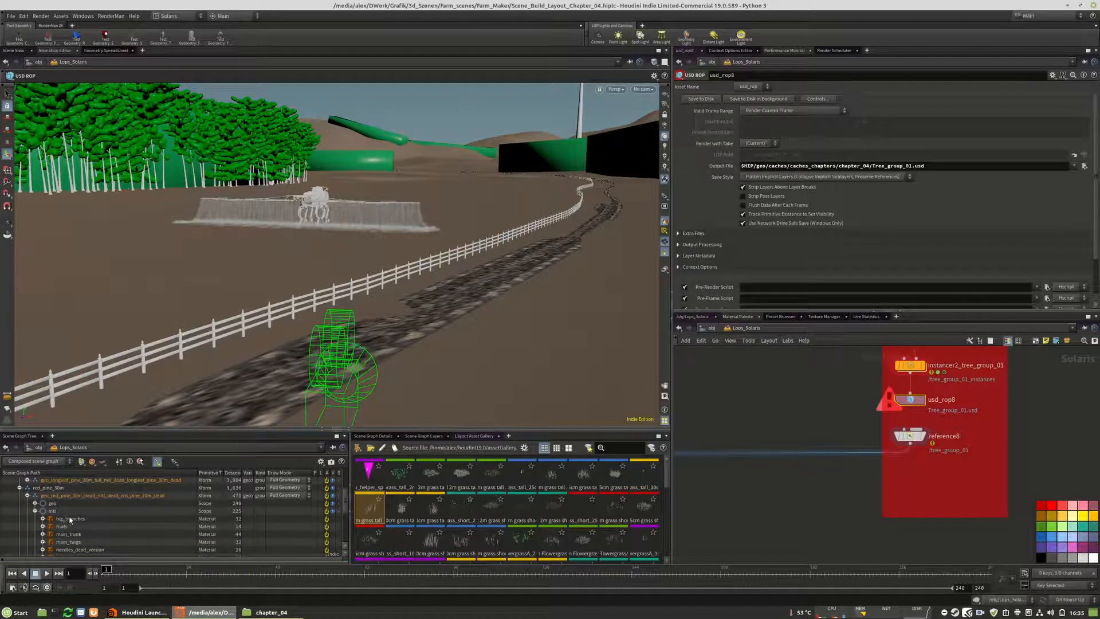
{"action": "scroll", "coordinate": [57, 501], "scroll_direction": "down", "scroll_amount": 2}
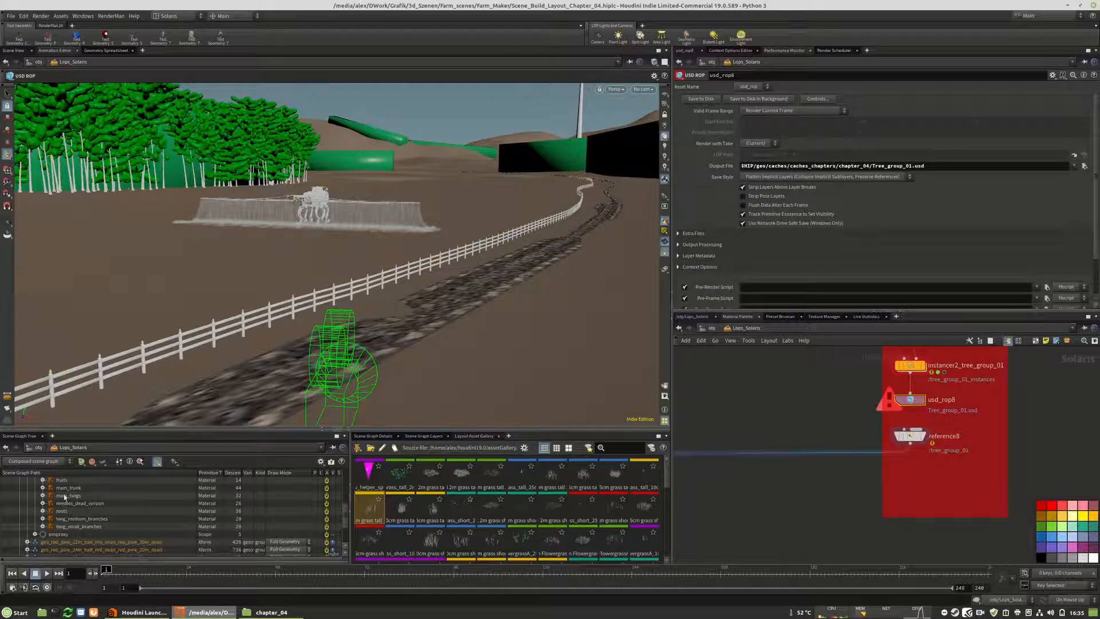
{"action": "left_click", "coordinate": [42, 509]}
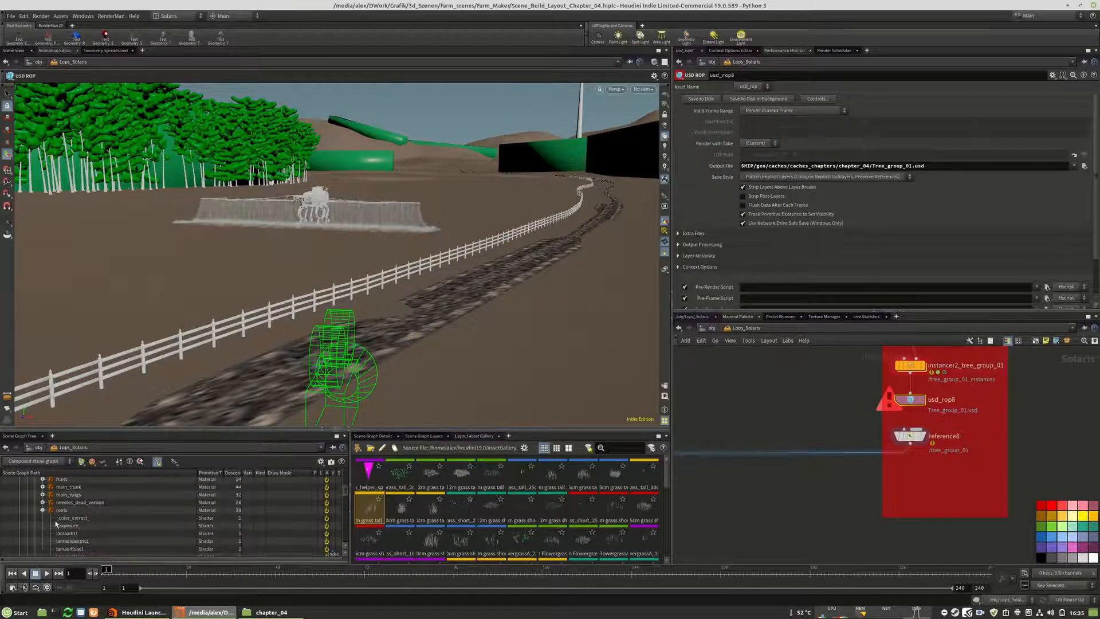
{"action": "left_click", "coordinate": [43, 509]}
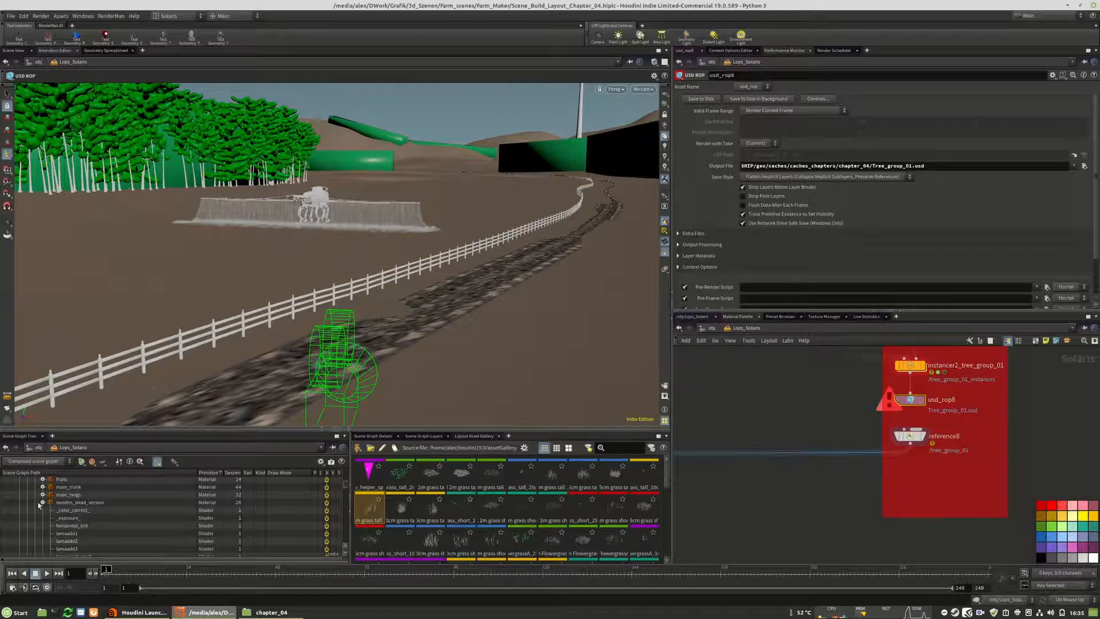
{"action": "left_click", "coordinate": [42, 494]}
{"action": "scroll", "coordinate": [41, 513], "scroll_direction": "up", "scroll_amount": 3}
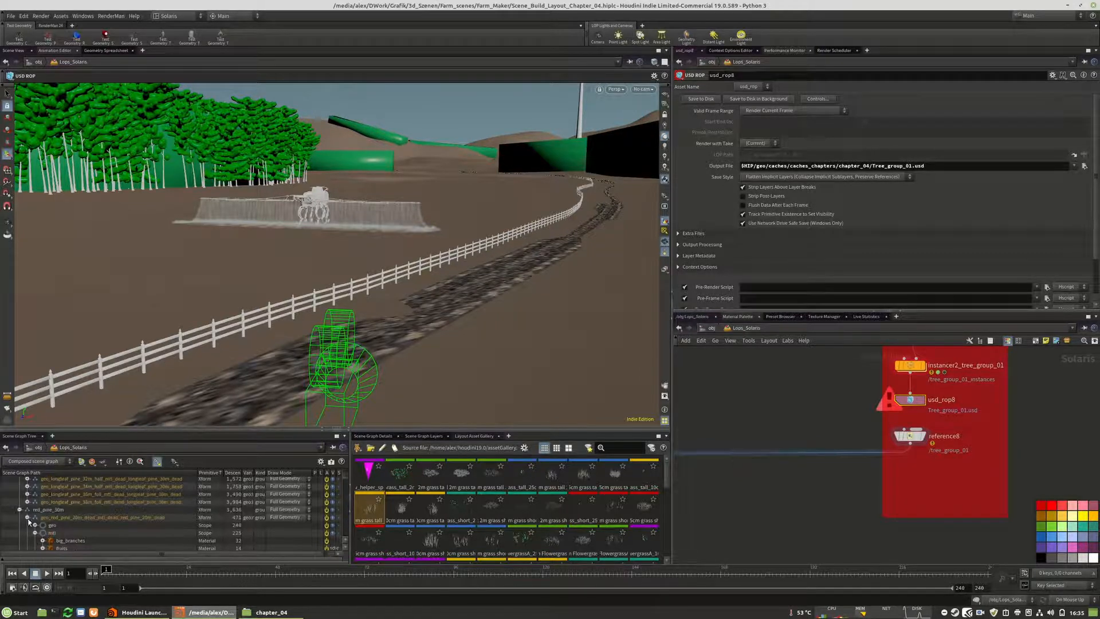
Step: Collapse the first red_pine_30m variant in the scene graph and expand the third one to examine its contents
{"action": "left_click", "coordinate": [27, 517]}
{"action": "scroll", "coordinate": [52, 512], "scroll_direction": "down", "scroll_amount": 2}
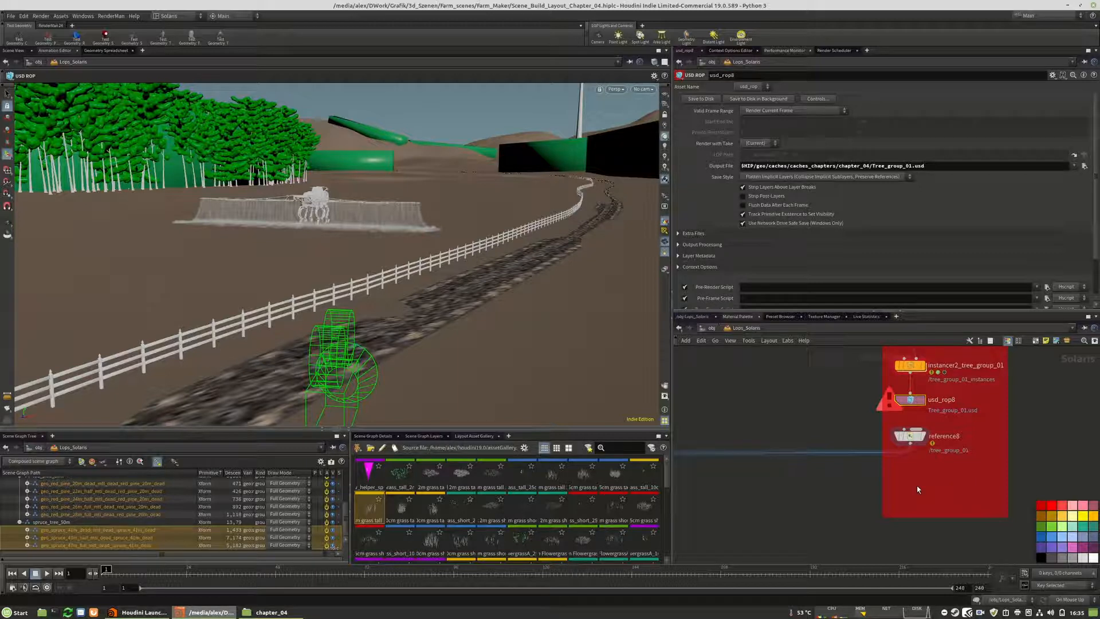
{"action": "left_click", "coordinate": [113, 499]}
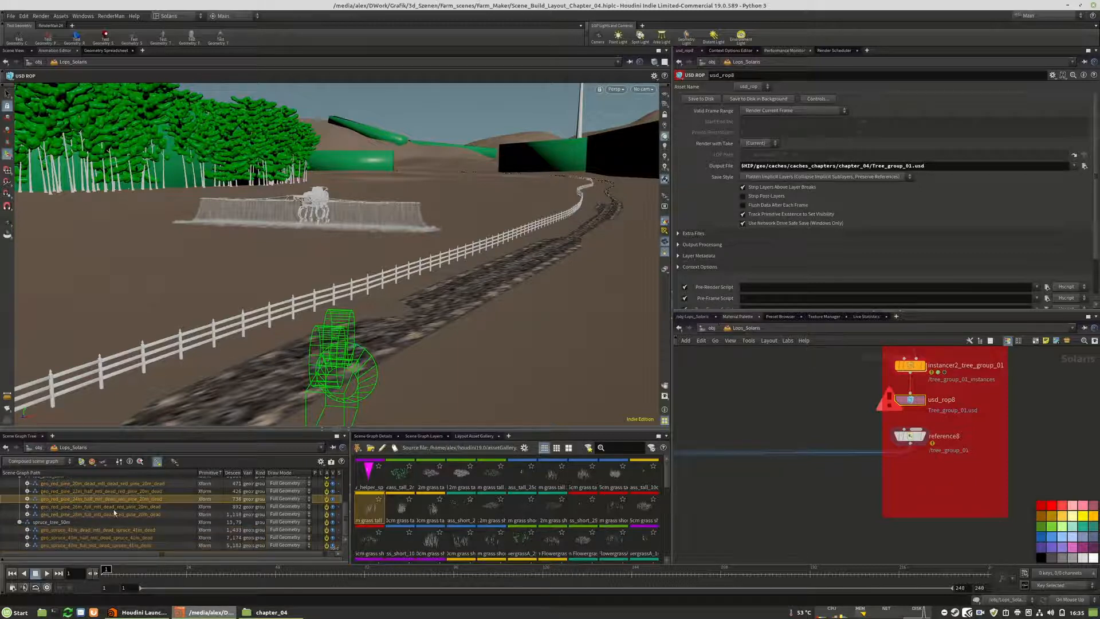
{"action": "left_click", "coordinate": [27, 499]}
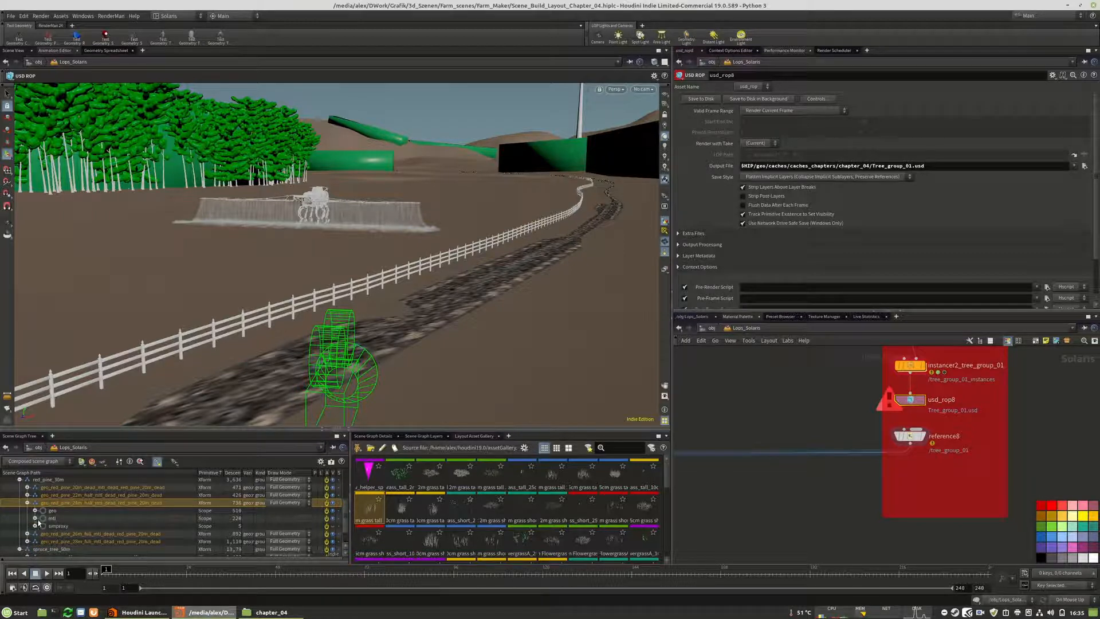
Step: Display reference8 and expand tree_group_01 in the scene graph down to the shaders of the first longleaf pine variant's big_branches material
{"action": "left_click", "coordinate": [911, 438]}
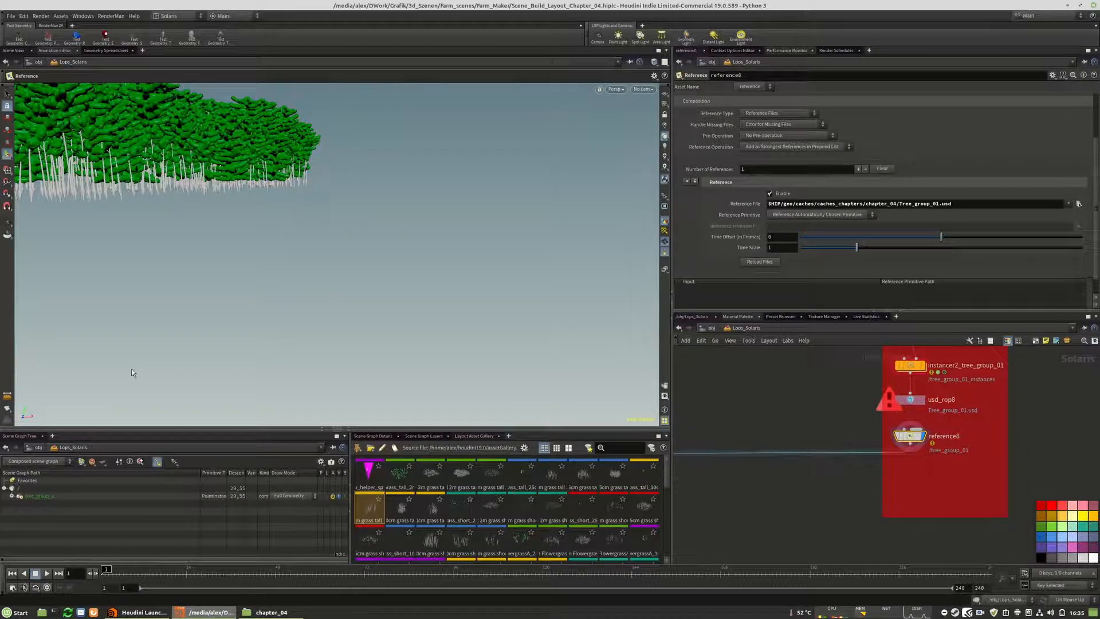
{"action": "left_click", "coordinate": [11, 496]}
{"action": "left_click", "coordinate": [20, 503]}
{"action": "left_click", "coordinate": [27, 519]}
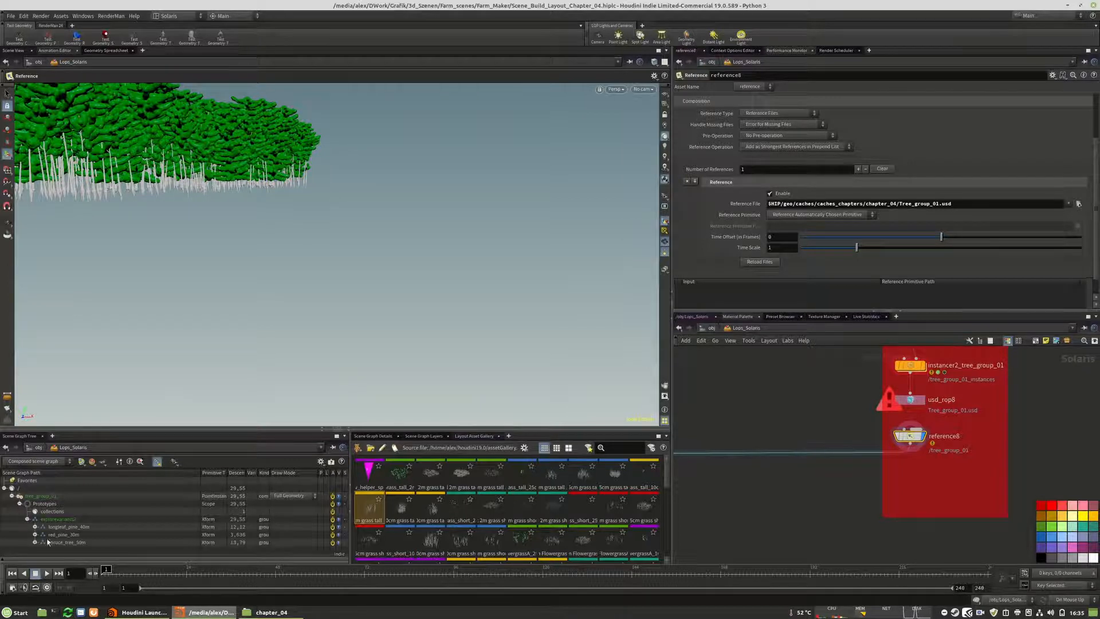
{"action": "left_click", "coordinate": [35, 527]}
{"action": "scroll", "coordinate": [42, 514], "scroll_direction": "down", "scroll_amount": 2}
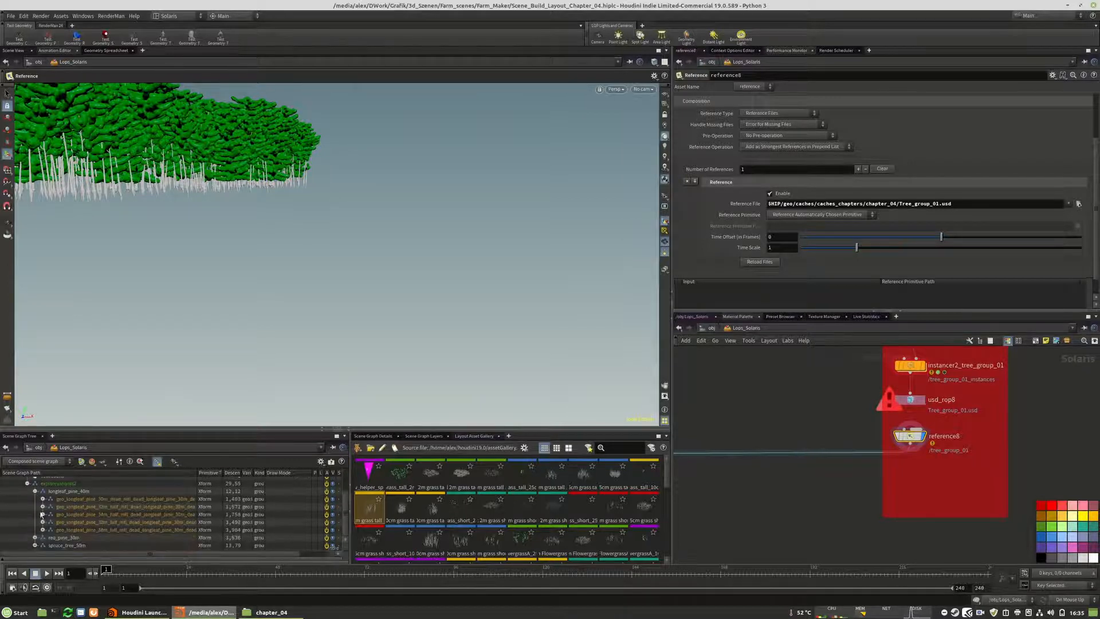
{"action": "left_click", "coordinate": [43, 498]}
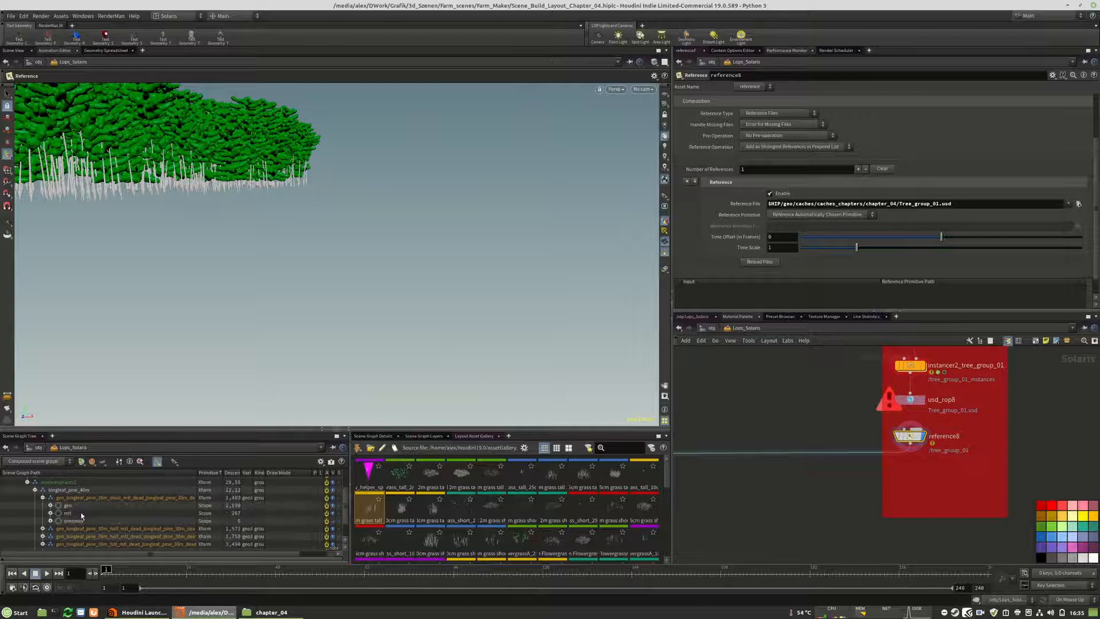
{"action": "left_click", "coordinate": [51, 513]}
{"action": "scroll", "coordinate": [57, 510], "scroll_direction": "down", "scroll_amount": 1}
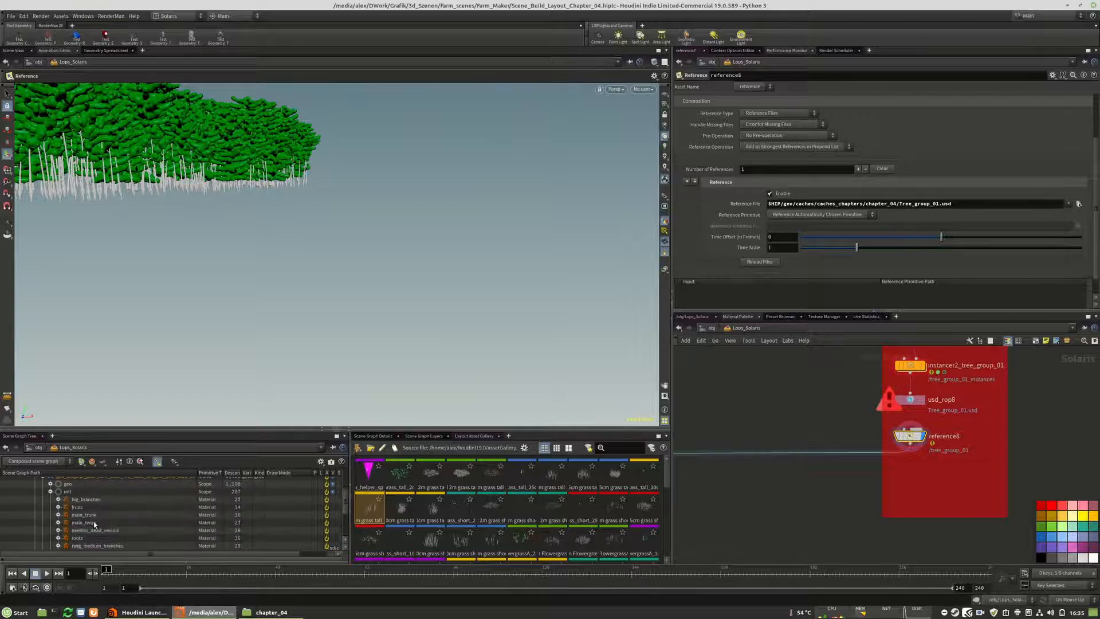
{"action": "left_click", "coordinate": [58, 500]}
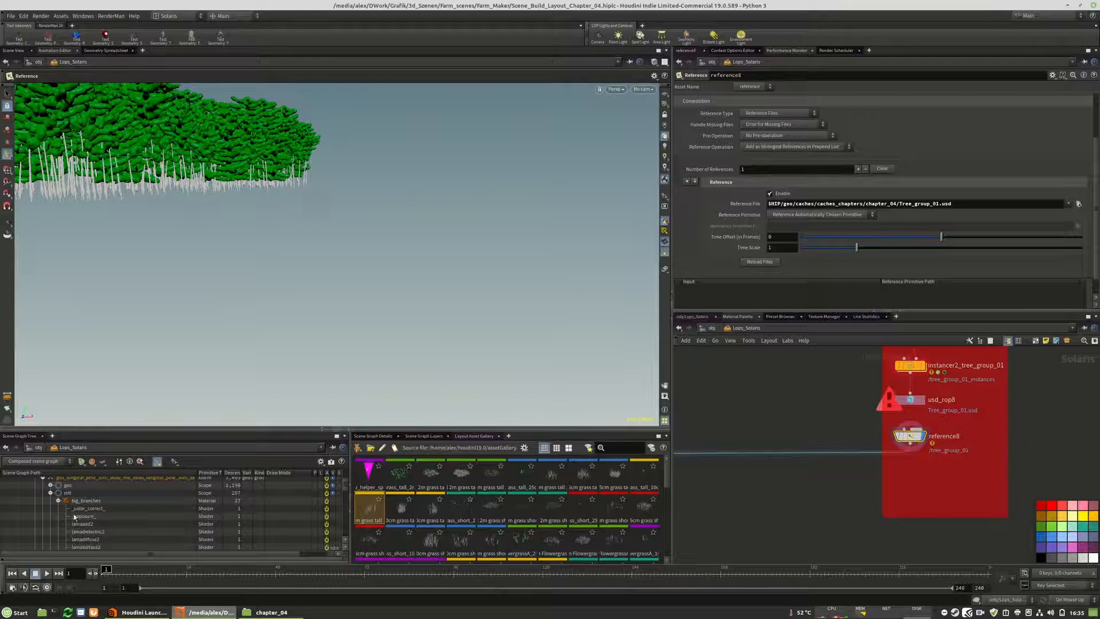
Step: Create an Edit Material Properties node for the big_branches _exposure_ shader and place it directly below reference8 in the red network box
{"action": "right_click", "coordinate": [81, 517]}
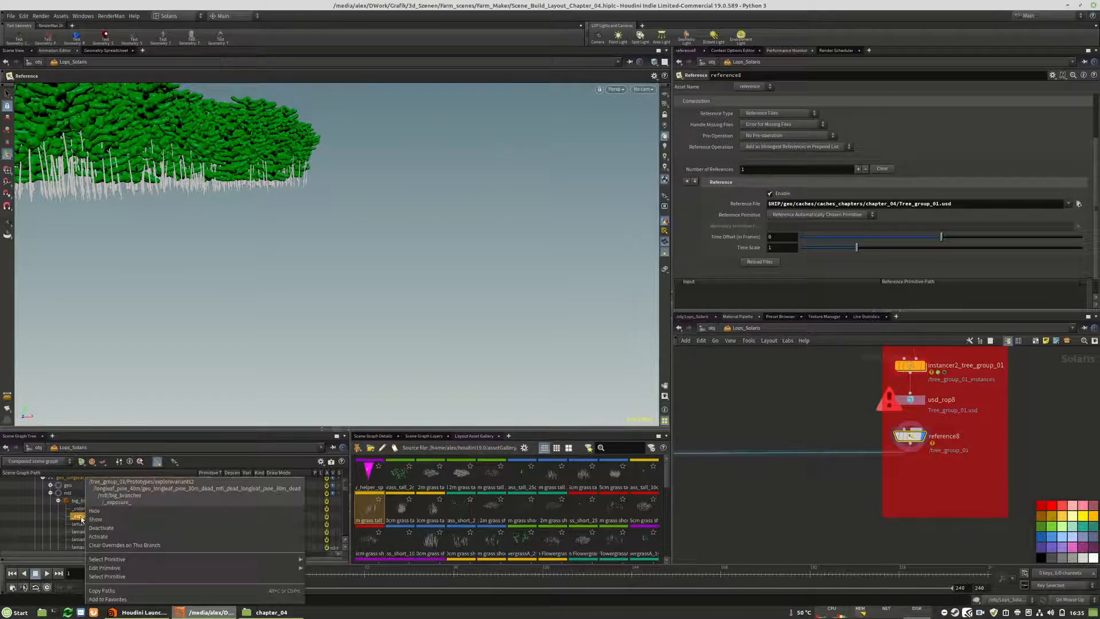
{"action": "mouse_move", "coordinate": [102, 569]}
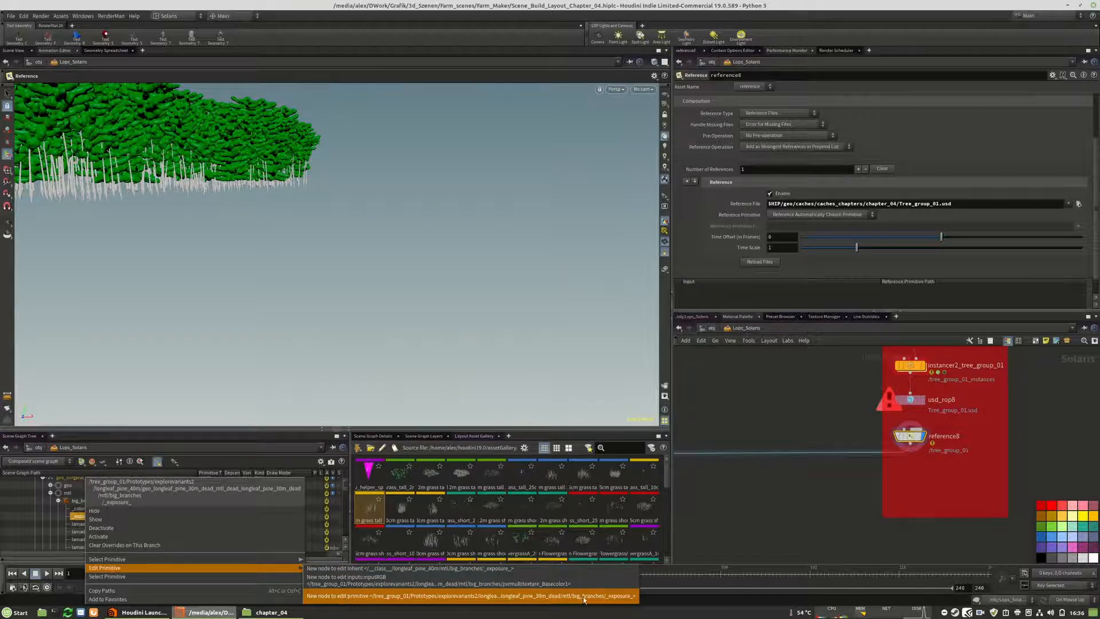
{"action": "left_click", "coordinate": [618, 598]}
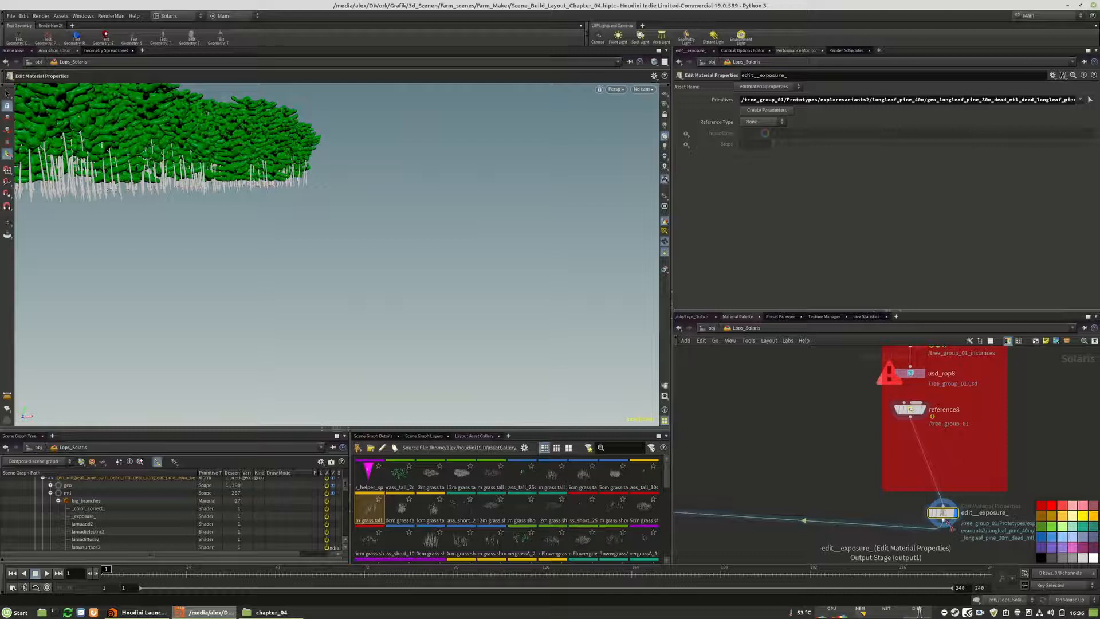
{"action": "left_click", "coordinate": [910, 445]}
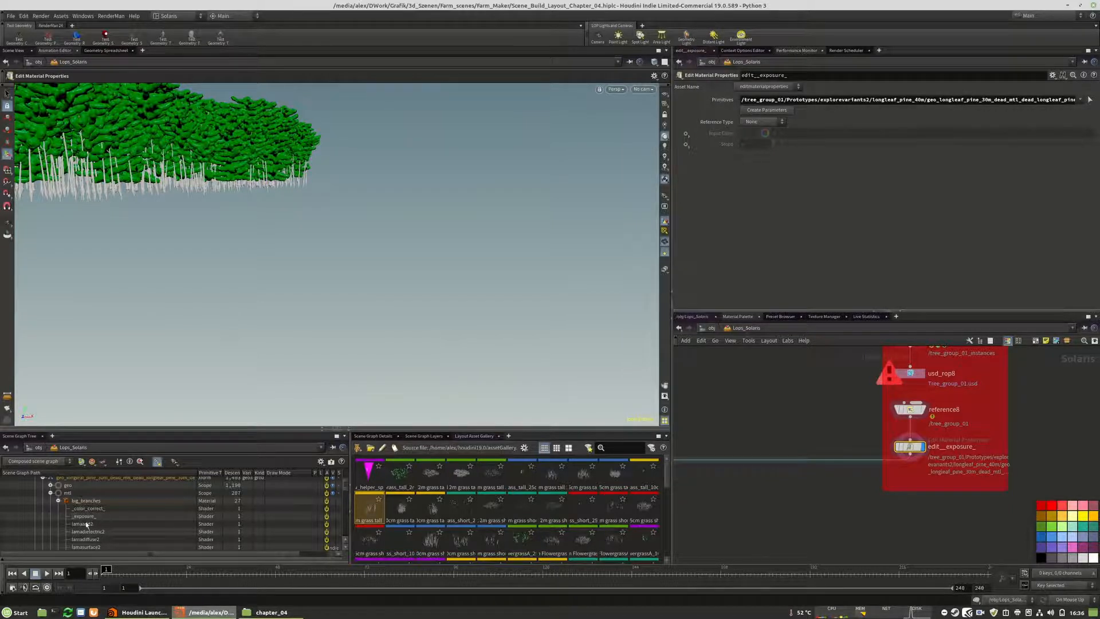
Step: Replace the primitive path of the edit__exposure_ node with the wildcard pattern *_exposure_ so it targets every exposure shader
{"action": "left_click_drag", "start_coordinate": [974, 99], "coordinate": [737, 100]}
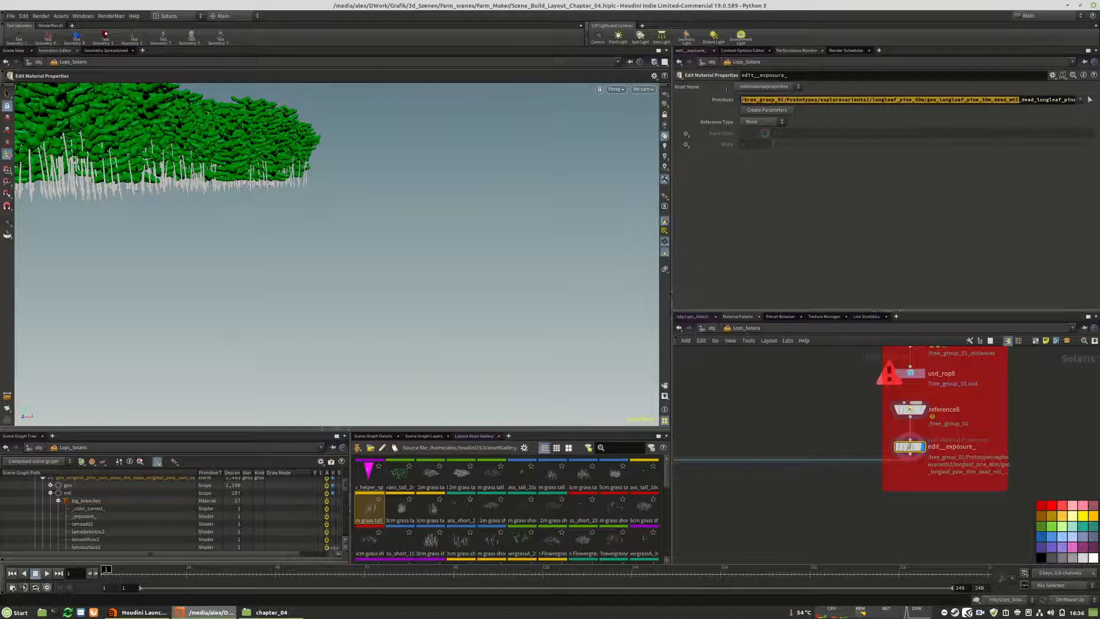
{"action": "key", "text": "BackSpace"}
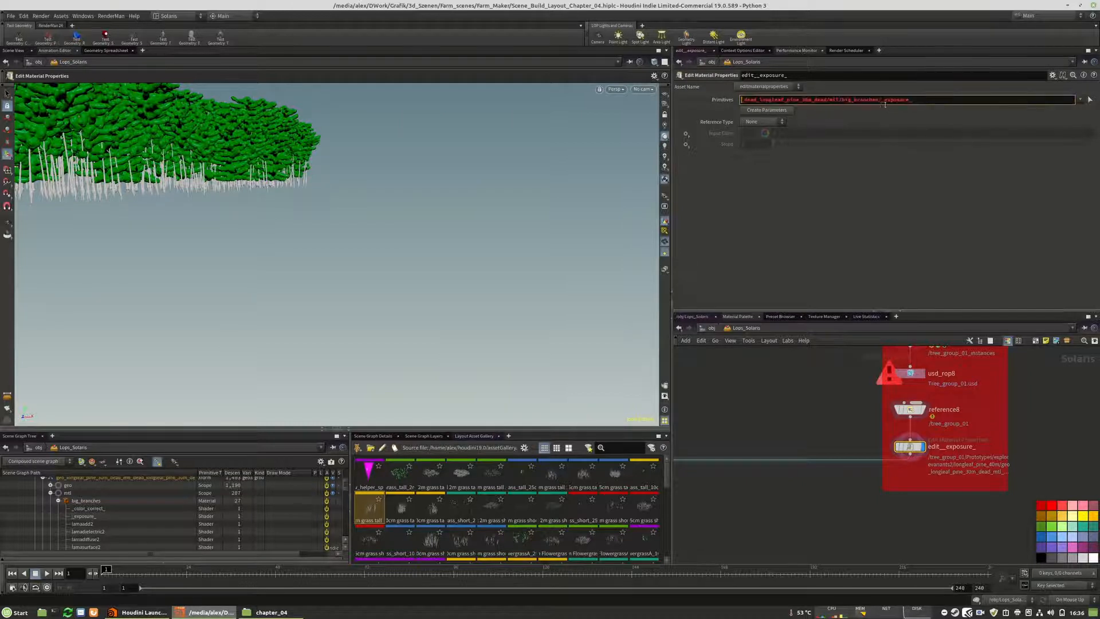
{"action": "left_click_drag", "start_coordinate": [880, 101], "coordinate": [742, 102]}
{"action": "key", "text": "BackSpace"}
{"action": "type", "text": "*"}
{"action": "key", "text": "Return"}
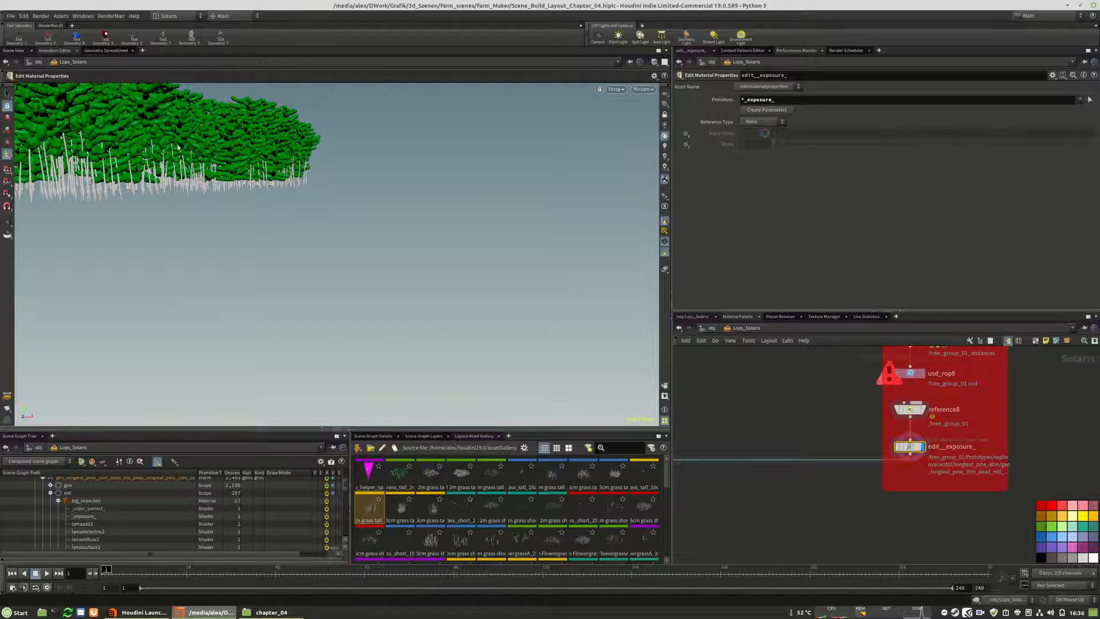
{"action": "left_click_drag", "start_coordinate": [776, 100], "coordinate": [744, 99]}
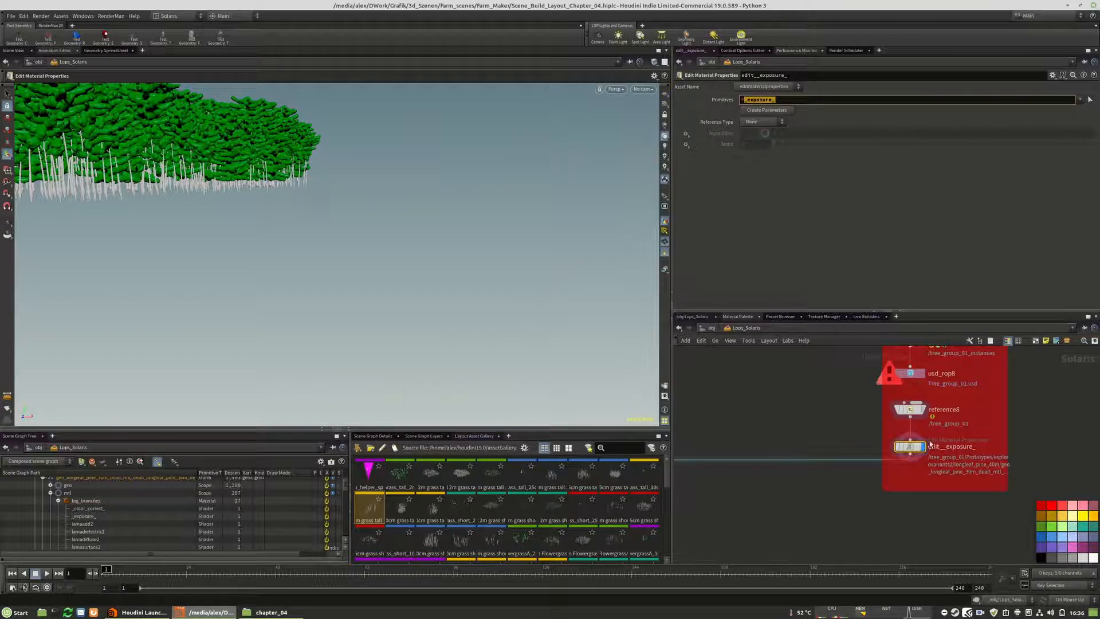
{"action": "left_click_drag", "start_coordinate": [741, 100], "coordinate": [787, 101]}
{"action": "left_click_drag", "start_coordinate": [911, 452], "coordinate": [909, 452]}
Step: Change the Stops parameter of edit__exposure_ to Set or Create and set it to 1.25
{"action": "left_click", "coordinate": [686, 144]}
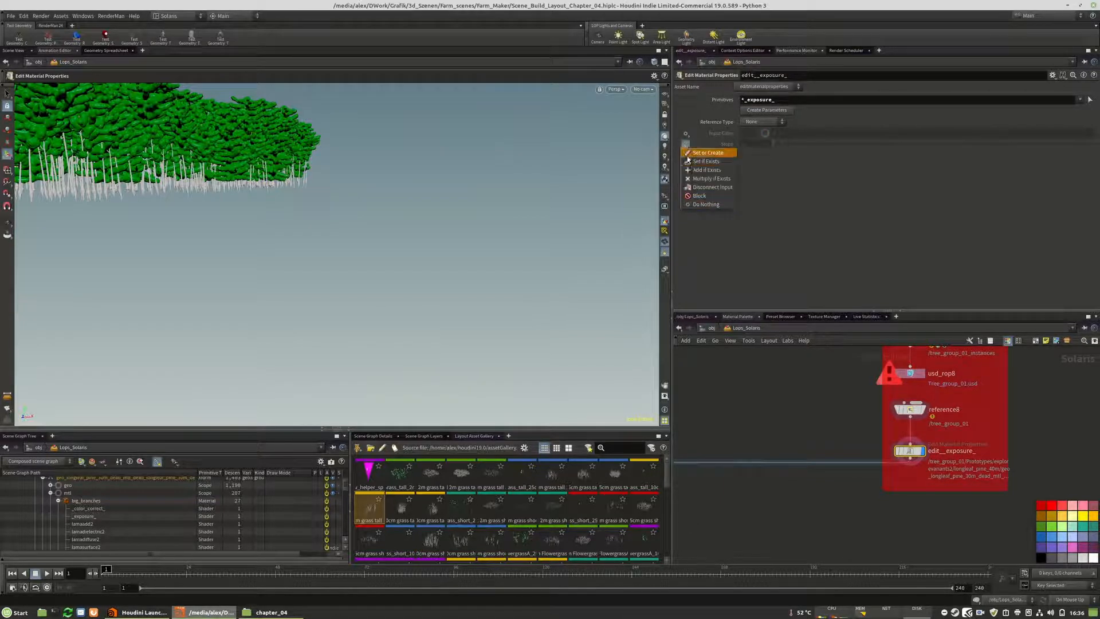
{"action": "left_click", "coordinate": [697, 156]}
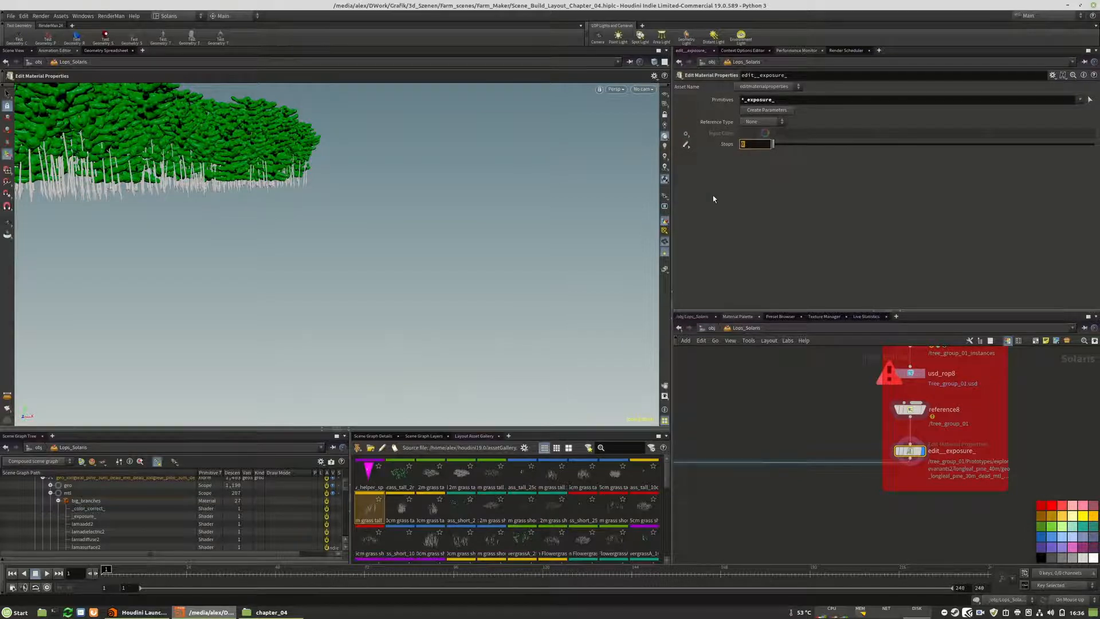
{"action": "key", "text": "Return"}
{"action": "left_click", "coordinate": [751, 145]}
{"action": "type", "text": ".2"}
{"action": "key", "text": "Return"}
Step: Display the full scene at hdprman1 and look through camera2_layout in the viewport
{"action": "scroll", "coordinate": [1064, 404], "scroll_direction": "down", "scroll_amount": 6}
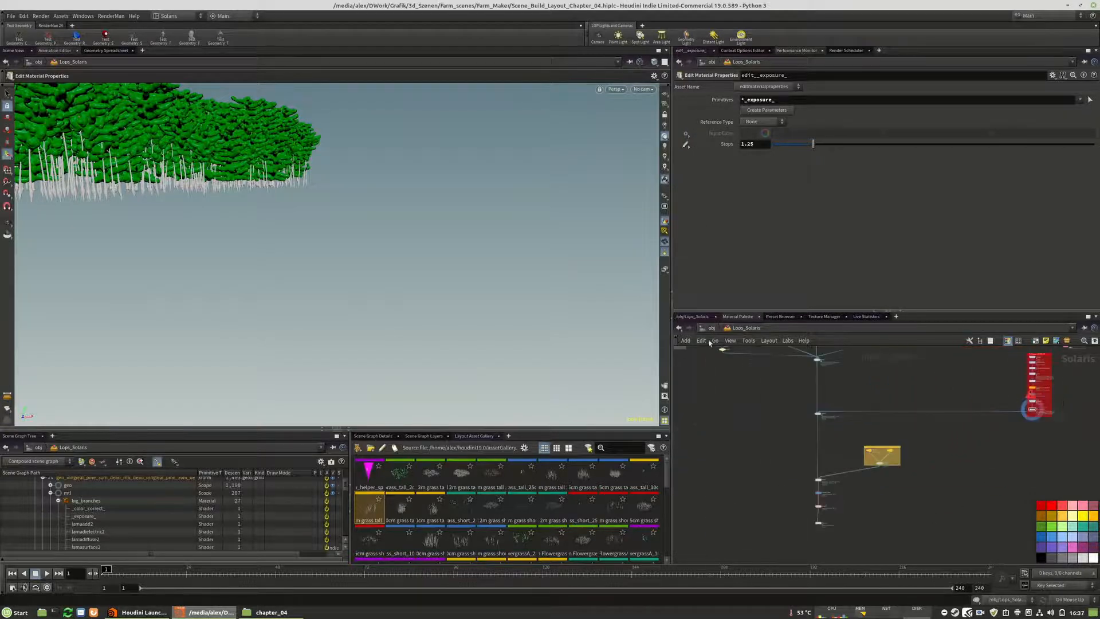
{"action": "scroll", "coordinate": [810, 536], "scroll_direction": "up", "scroll_amount": 5}
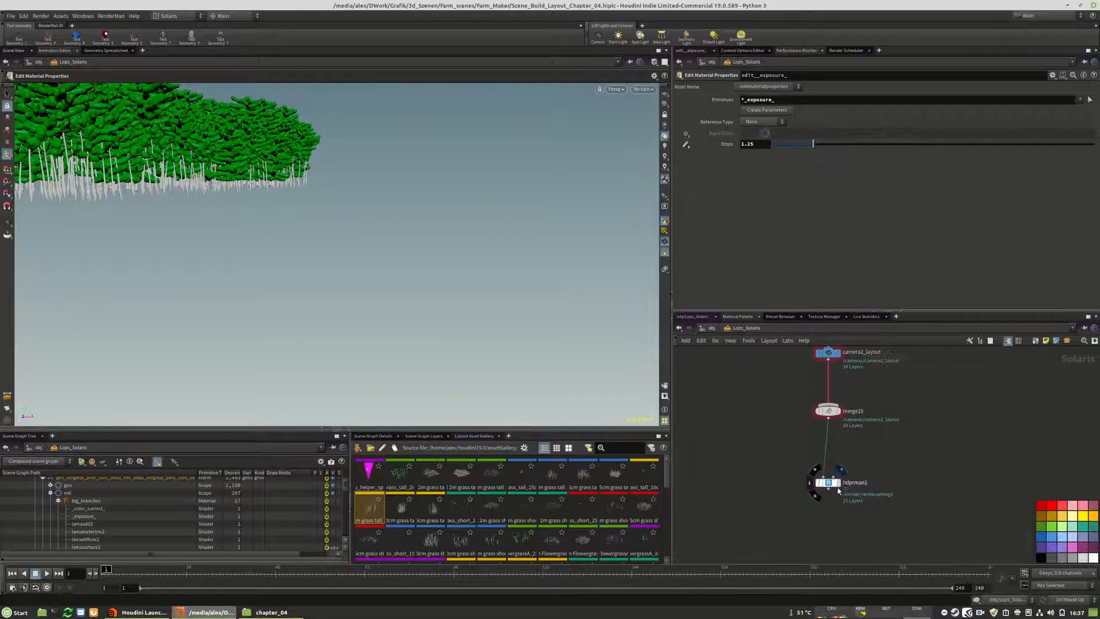
{"action": "left_click", "coordinate": [837, 487]}
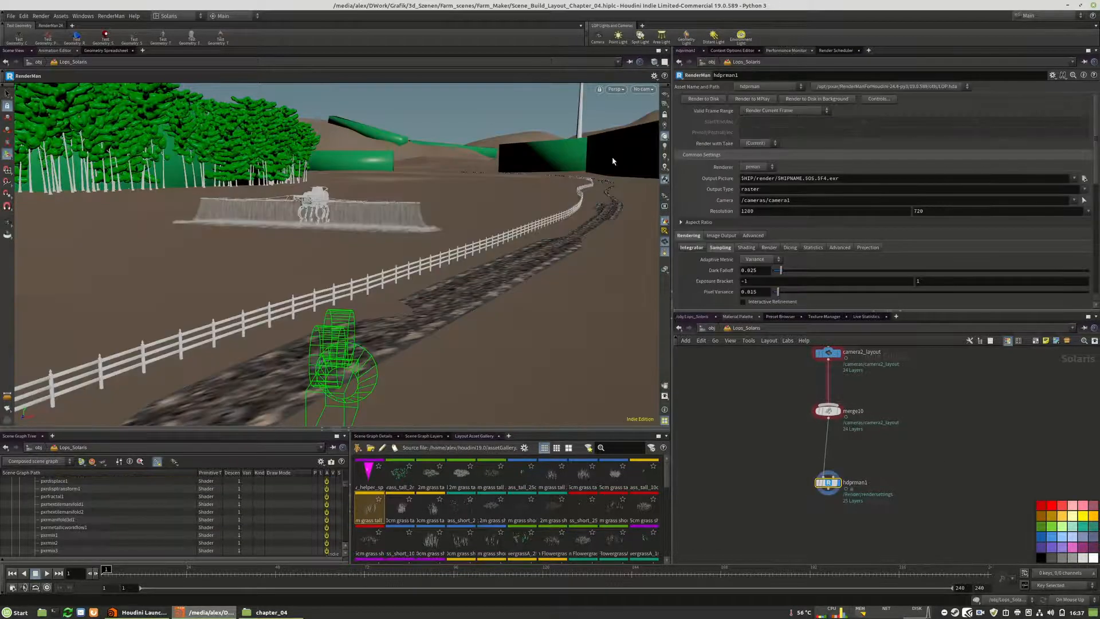
{"action": "left_click", "coordinate": [642, 89]}
{"action": "left_click", "coordinate": [649, 105]}
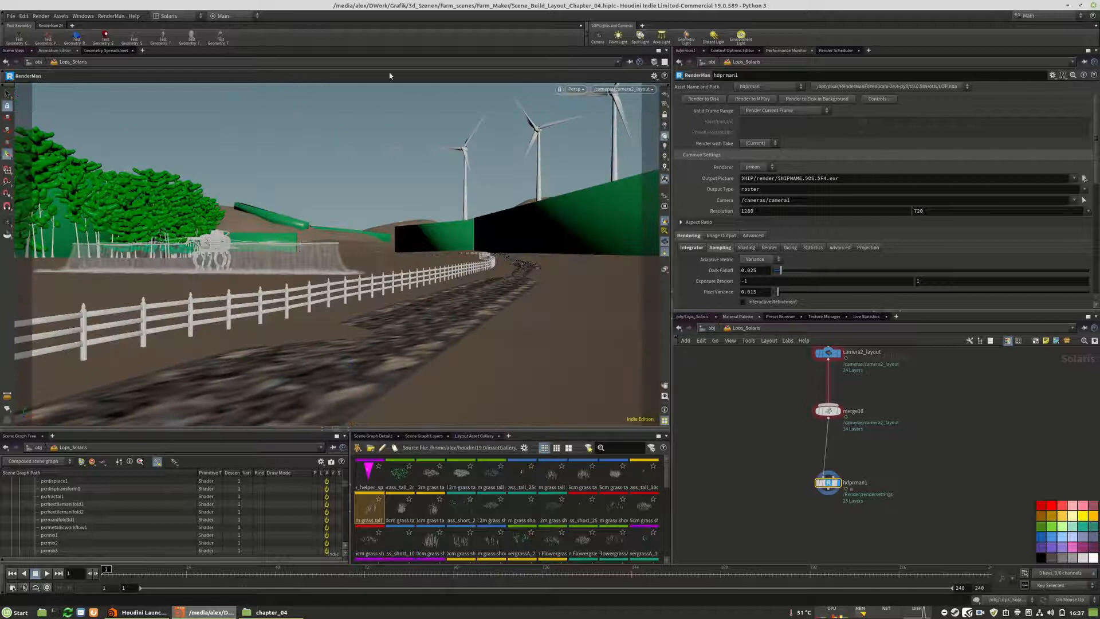
Step: Move the forest_01_left placeholder node aside and disconnect it from the forest merge node
{"action": "scroll", "coordinate": [768, 515], "scroll_direction": "down", "scroll_amount": 5}
{"action": "middle_click_drag", "start_coordinate": [844, 518], "coordinate": [859, 542]}
{"action": "scroll", "coordinate": [847, 395], "scroll_direction": "up", "scroll_amount": 5}
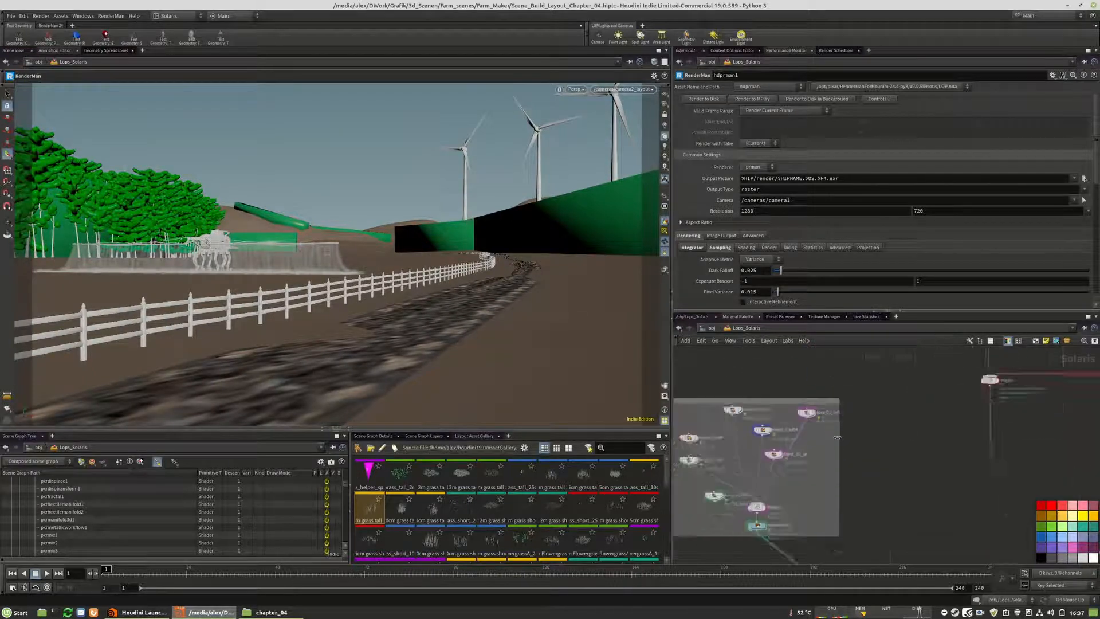
{"action": "left_click_drag", "start_coordinate": [805, 414], "coordinate": [838, 433]}
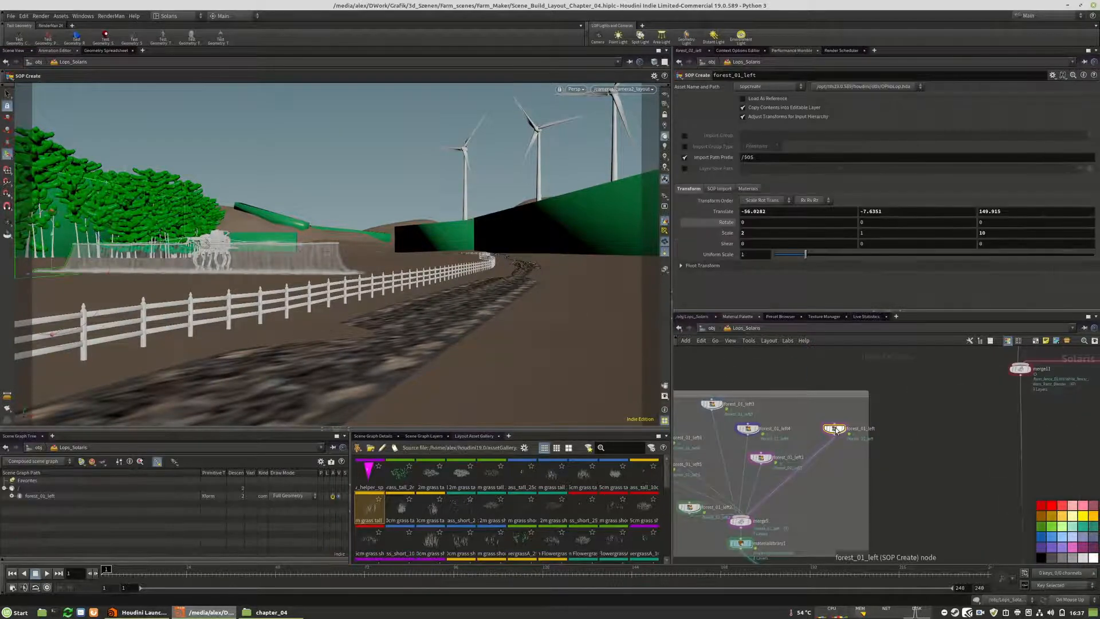
{"action": "right_click", "coordinate": [818, 451]}
{"action": "left_click", "coordinate": [845, 476]}
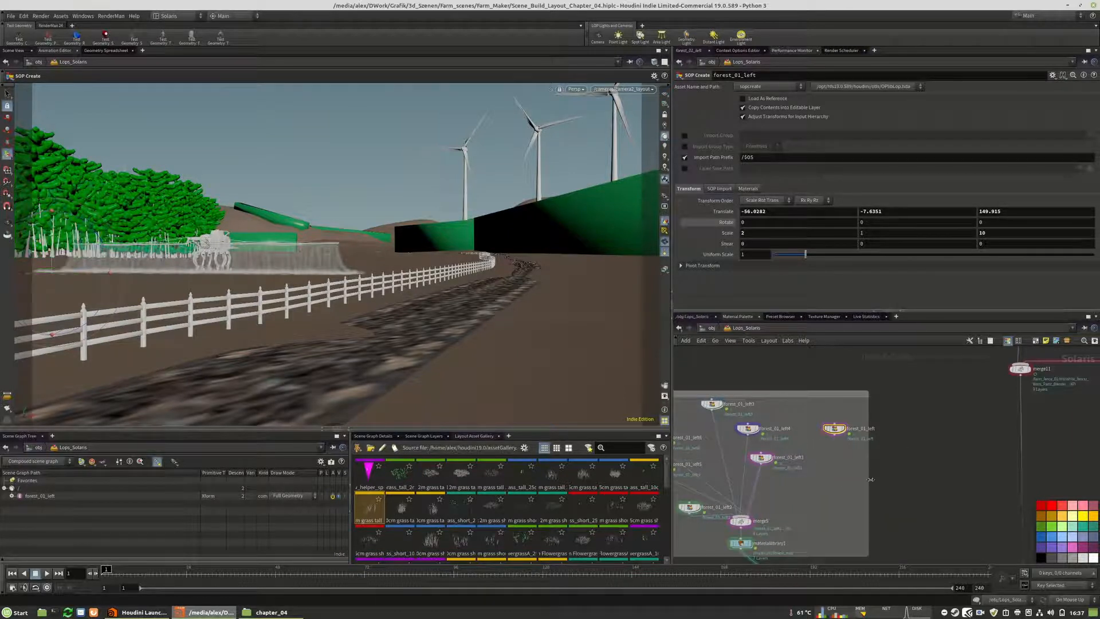
Step: Save the scene as a new version named Scene_Build_Layout_Chapter_04_1.hiplc
{"action": "scroll", "coordinate": [800, 383], "scroll_direction": "down", "scroll_amount": 8}
{"action": "scroll", "coordinate": [800, 382], "scroll_direction": "down", "scroll_amount": 4}
{"action": "scroll", "coordinate": [830, 506], "scroll_direction": "up", "scroll_amount": 8}
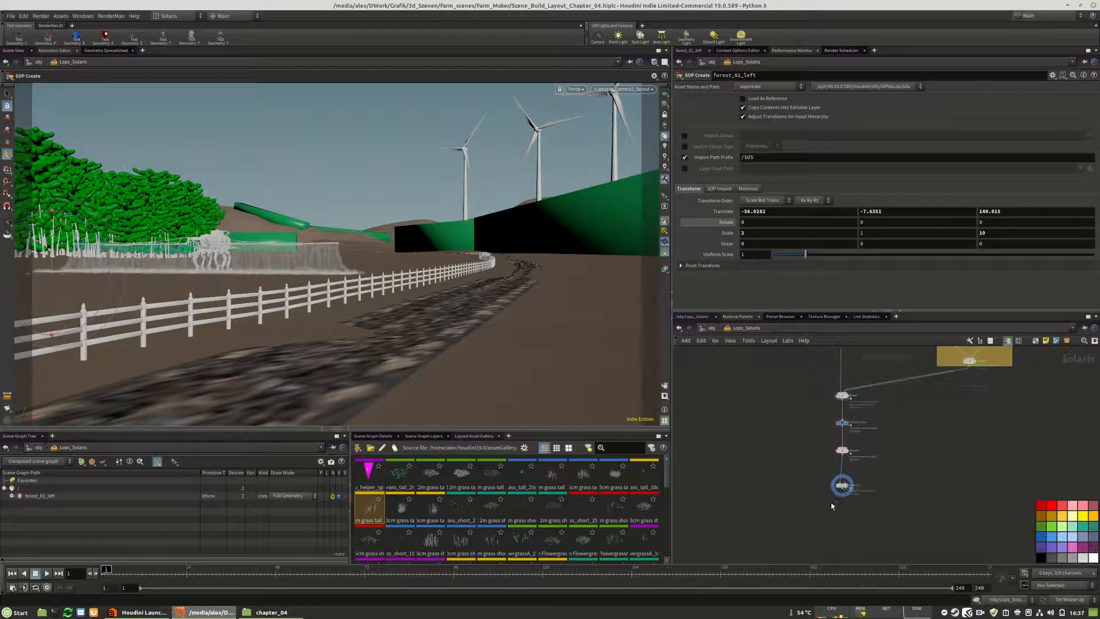
{"action": "left_click", "coordinate": [10, 16]}
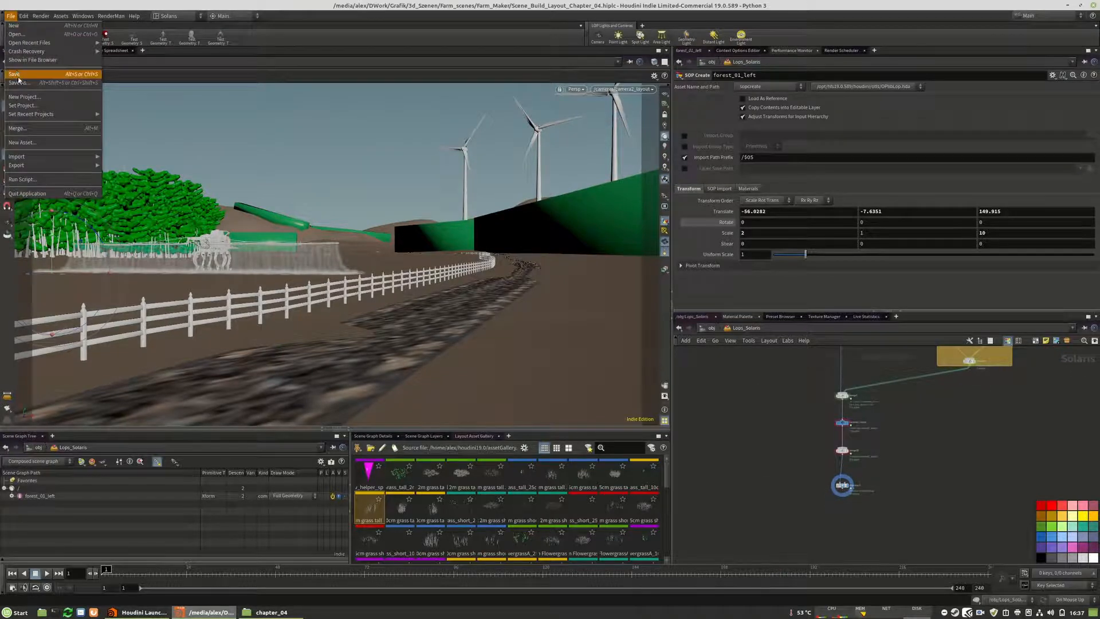
{"action": "left_click", "coordinate": [26, 83]}
{"action": "scroll", "coordinate": [171, 168], "scroll_direction": "down", "scroll_amount": 7}
{"action": "left_click", "coordinate": [171, 168]}
{"action": "left_click", "coordinate": [270, 212]}
{"action": "left_click", "coordinate": [317, 241]}
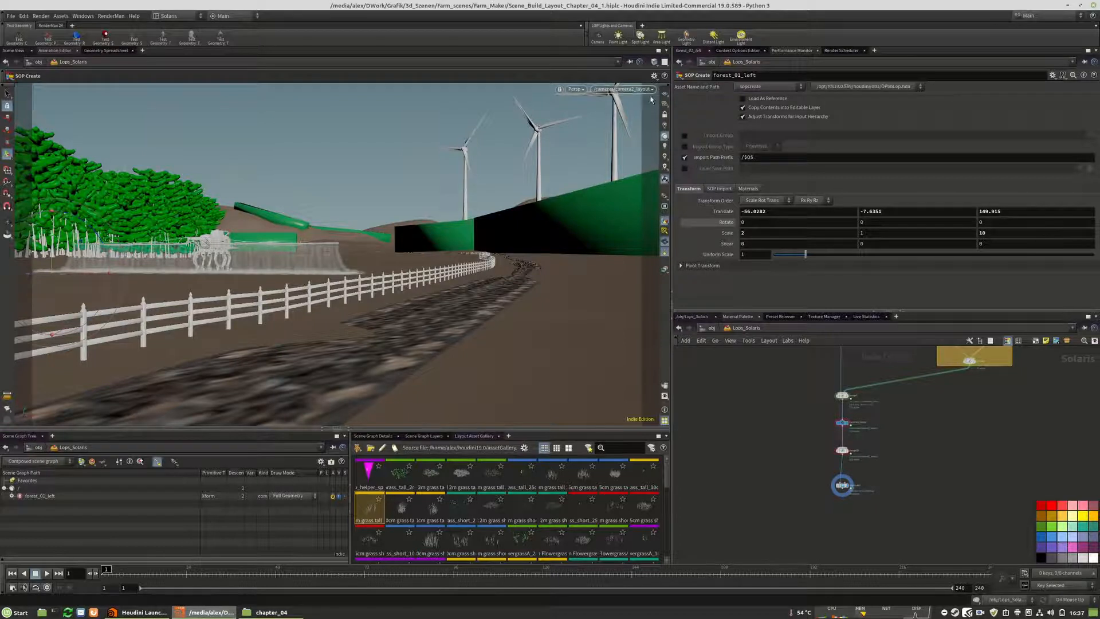
Step: Render the camera view with RenderMan in the viewport to examine the brightness of the trees
{"action": "left_click", "coordinate": [575, 90]}
{"action": "left_click", "coordinate": [594, 164]}
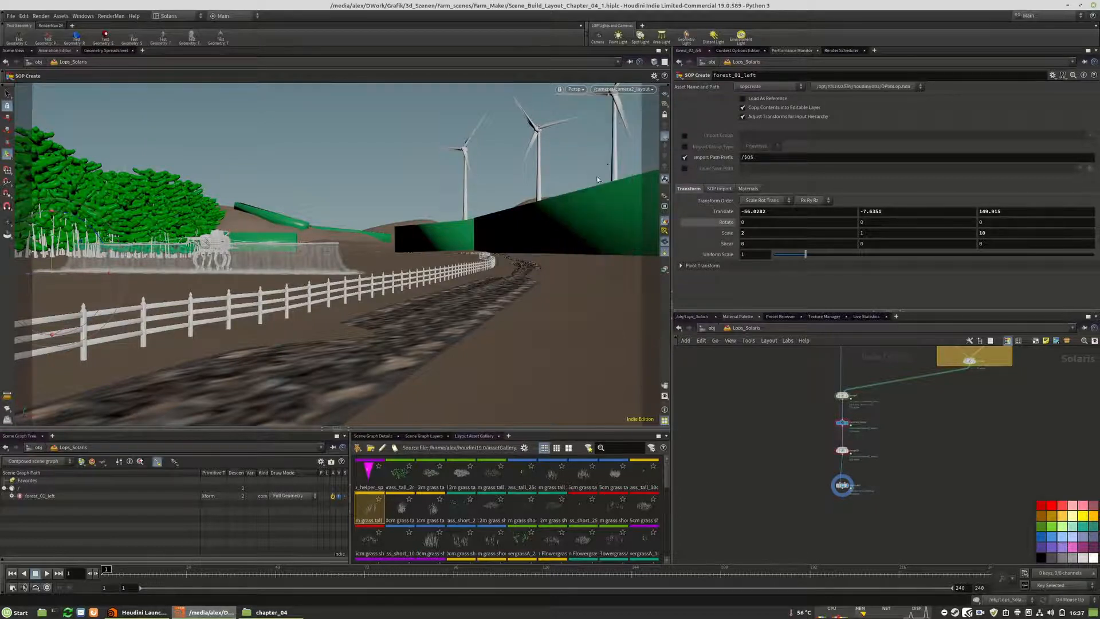
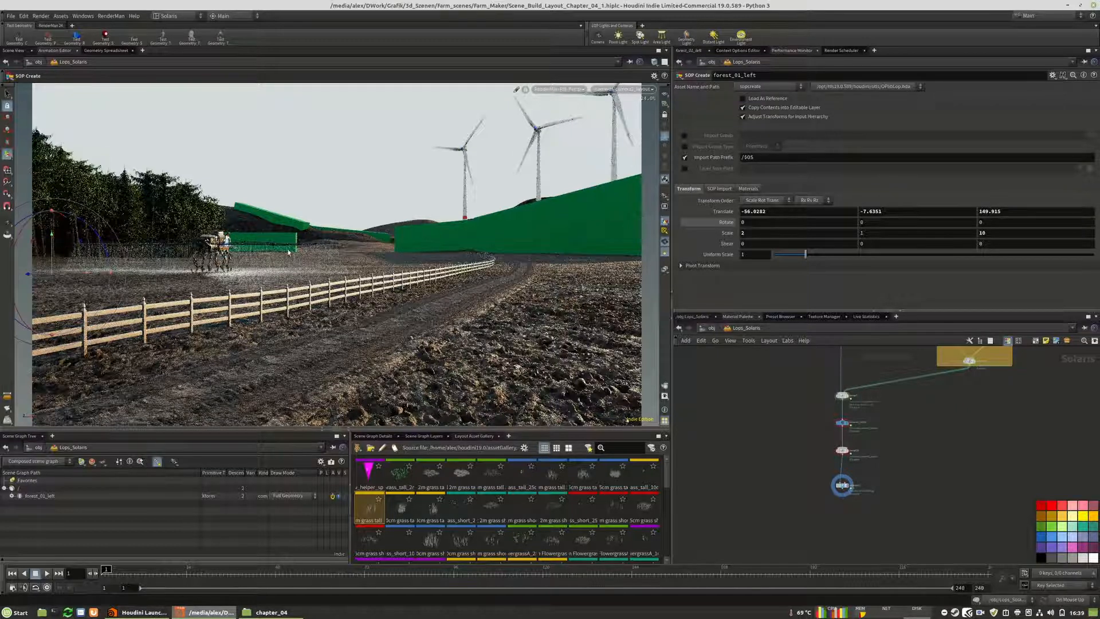
Step: Raise the exposure of all tree shaders by setting Stops on edit__exposure_ to 1.75
{"action": "middle_click_drag", "start_coordinate": [953, 439], "coordinate": [824, 533]}
{"action": "scroll", "coordinate": [825, 532], "scroll_direction": "down", "scroll_amount": 3}
{"action": "scroll", "coordinate": [985, 452], "scroll_direction": "up", "scroll_amount": 6}
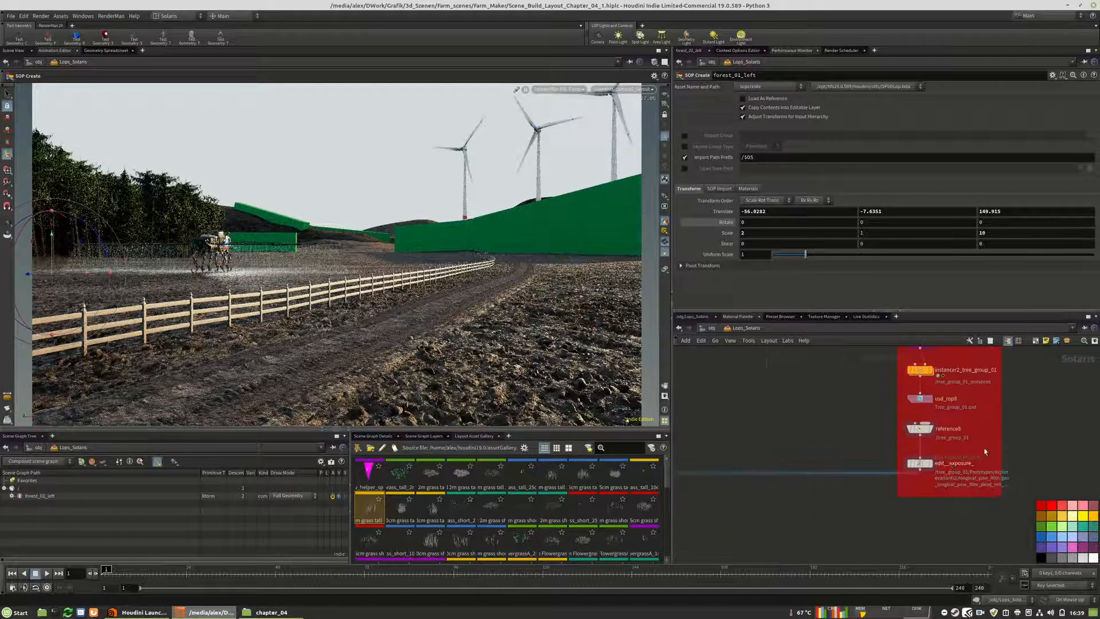
{"action": "scroll", "coordinate": [932, 469], "scroll_direction": "up", "scroll_amount": 3}
{"action": "left_click", "coordinate": [909, 458]}
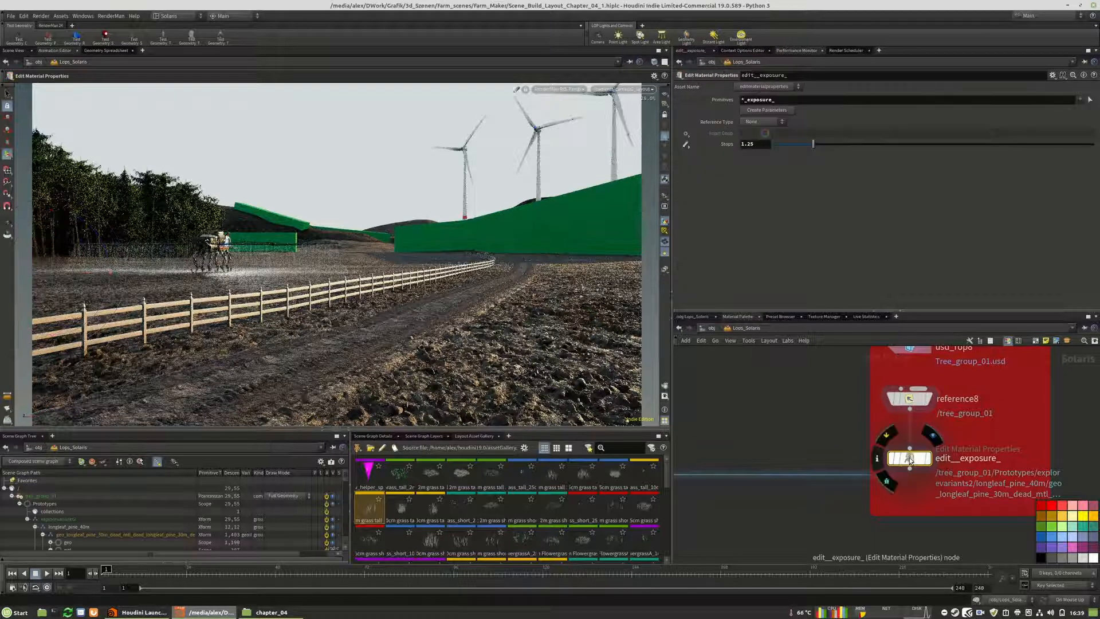
{"action": "left_click_drag", "start_coordinate": [755, 144], "coordinate": [747, 148]}
{"action": "type", "text": "75"}
{"action": "key", "text": "Return"}
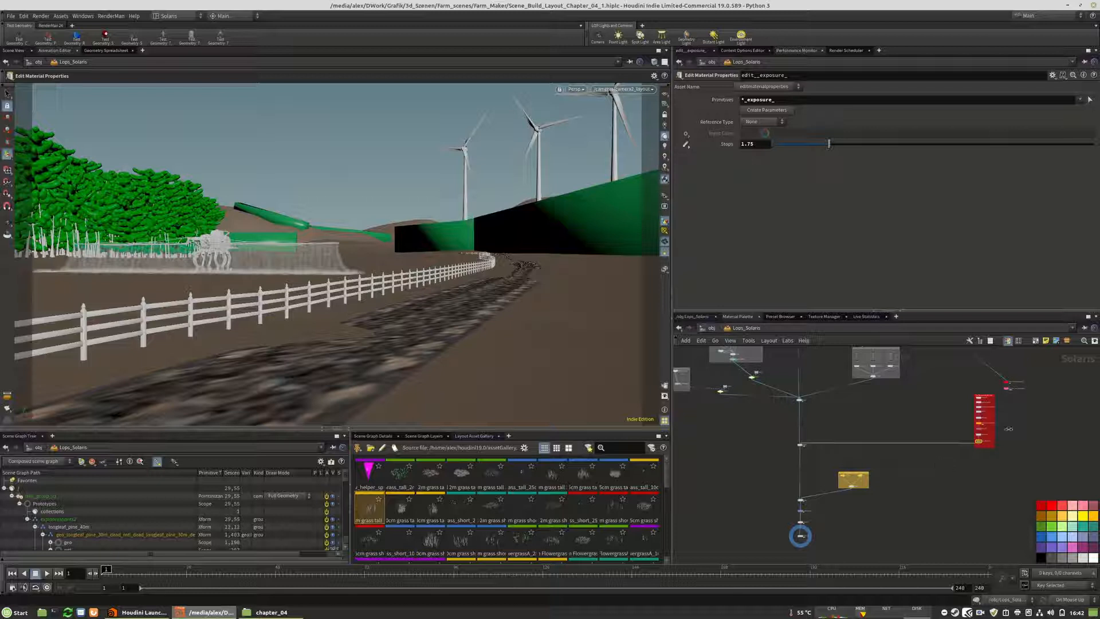
{"action": "middle_click_drag", "start_coordinate": [1038, 424], "coordinate": [972, 456]}
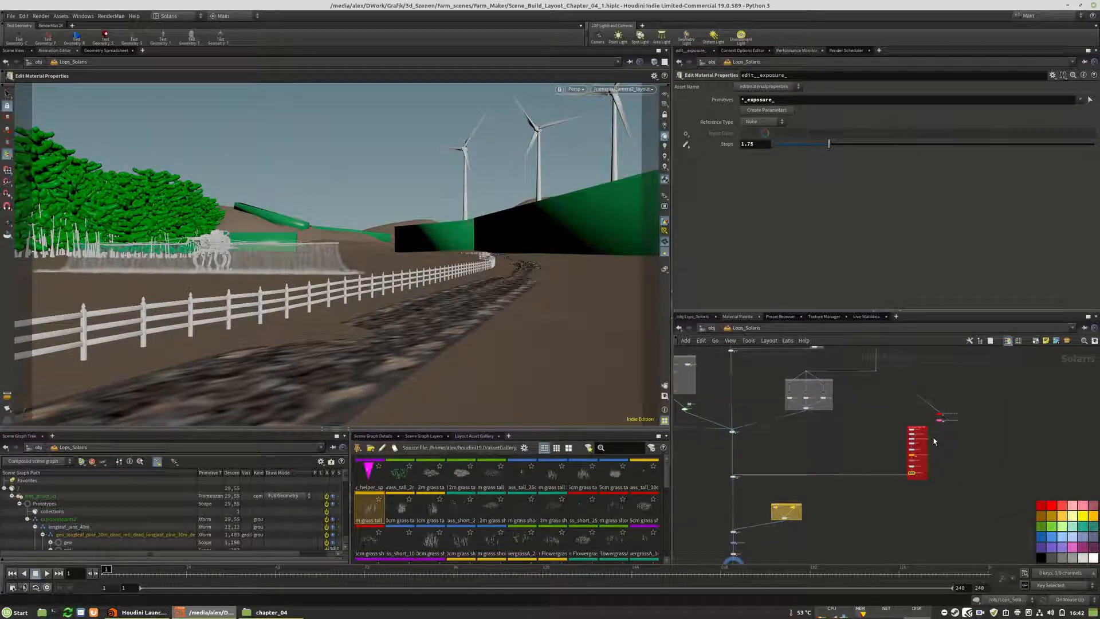
Step: Add a Layout node beside draw_helper_tree_group_01 and connect it to the fore_ground_plane output
{"action": "scroll", "coordinate": [957, 410], "scroll_direction": "up", "scroll_amount": 7}
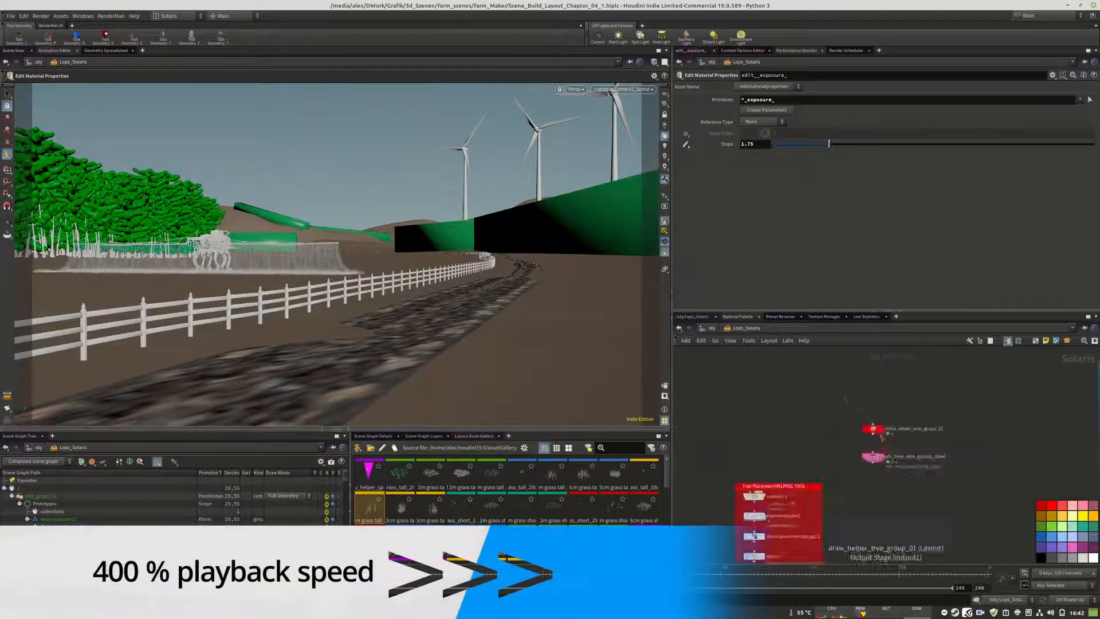
{"action": "middle_click_drag", "start_coordinate": [1008, 430], "coordinate": [871, 435]}
{"action": "key", "text": "Tab"}
{"action": "type", "text": "lay"}
{"action": "key", "text": "Return"}
{"action": "left_click", "coordinate": [871, 437]}
{"action": "left_click", "coordinate": [871, 431]}
{"action": "scroll", "coordinate": [854, 395], "scroll_direction": "down", "scroll_amount": 7}
{"action": "scroll", "coordinate": [842, 376], "scroll_direction": "up", "scroll_amount": 3}
{"action": "left_click", "coordinate": [750, 395]}
{"action": "scroll", "coordinate": [750, 378], "scroll_direction": "down", "scroll_amount": 6}
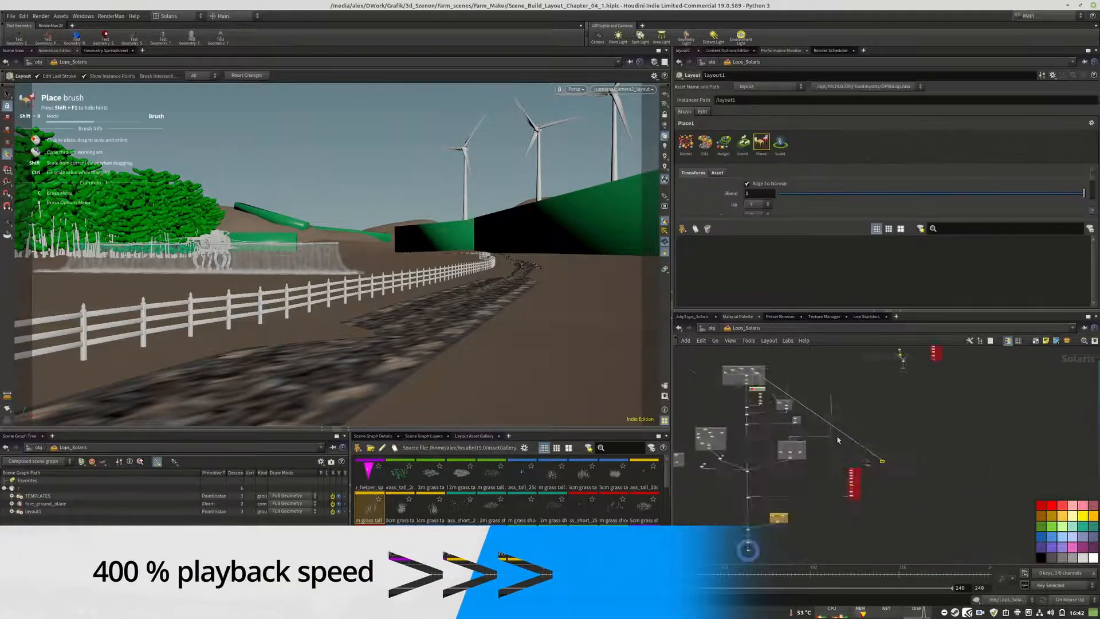
Step: Rename the new Layout node draw_helper_tree_group_02
{"action": "scroll", "coordinate": [875, 475], "scroll_direction": "up", "scroll_amount": 6}
{"action": "left_click", "coordinate": [1051, 505]}
{"action": "double_click", "coordinate": [926, 428]}
{"action": "type", "text": "draw_helper_tree_gr"}
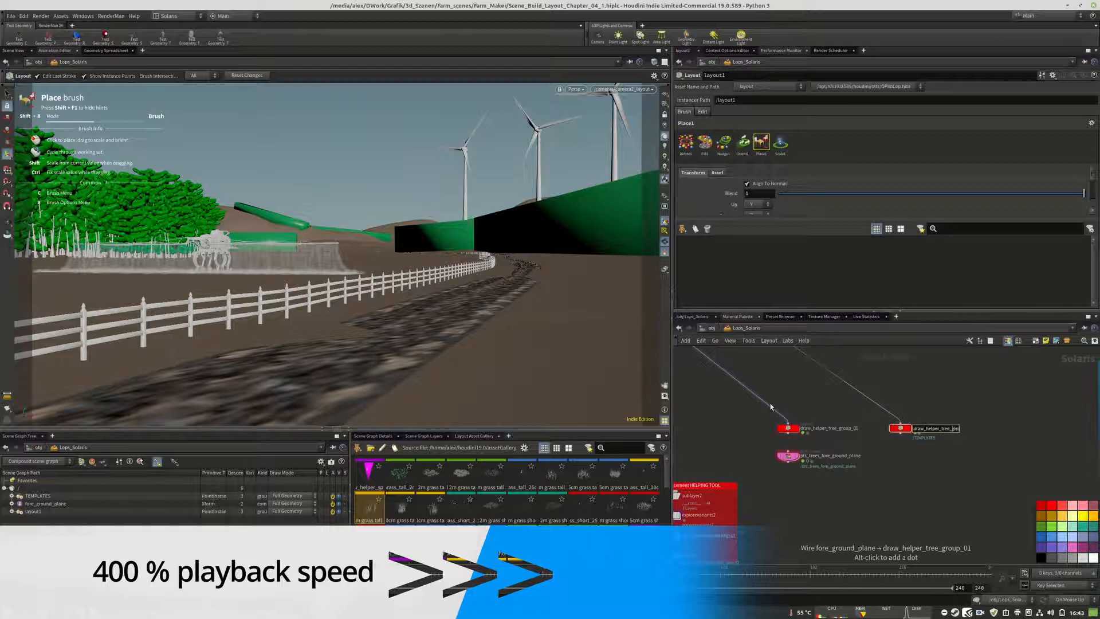
{"action": "type", "text": "oup_02"}
{"action": "key", "text": "Return"}
Step: Add the magenta draw helper asset from the gallery to the working set of draw_helper_tree_group_02
{"action": "left_click_drag", "start_coordinate": [369, 475], "coordinate": [716, 257]}
{"action": "key", "text": "space+1"}
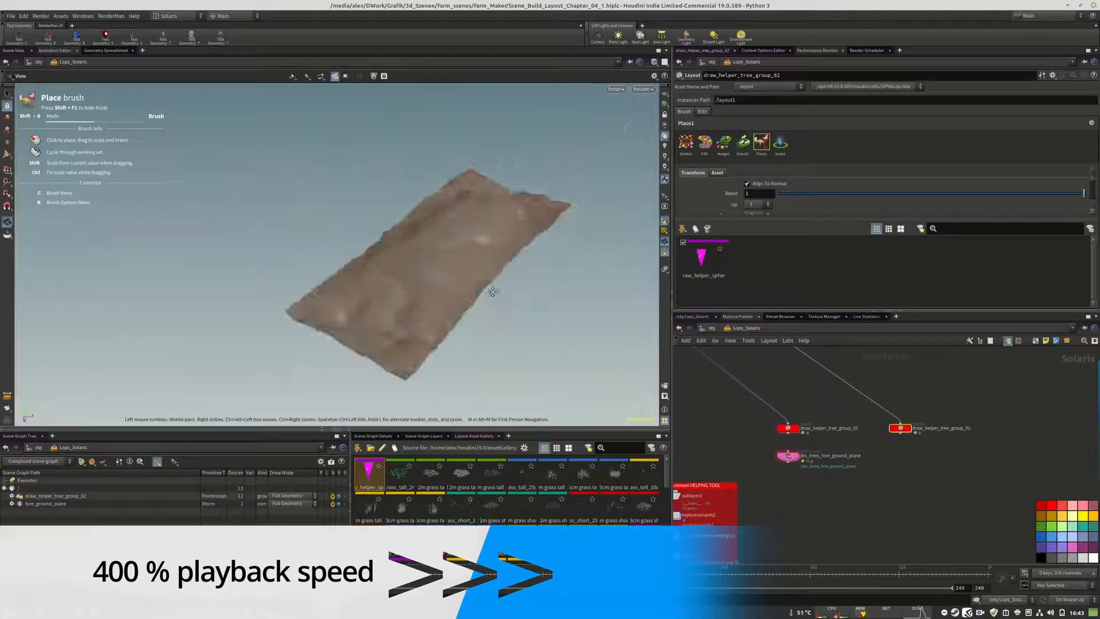
{"action": "middle_click_drag", "start_coordinate": [492, 291], "coordinate": [476, 252], "text": "alt"}
{"action": "left_click_drag", "start_coordinate": [476, 253], "coordinate": [417, 176], "text": "alt"}
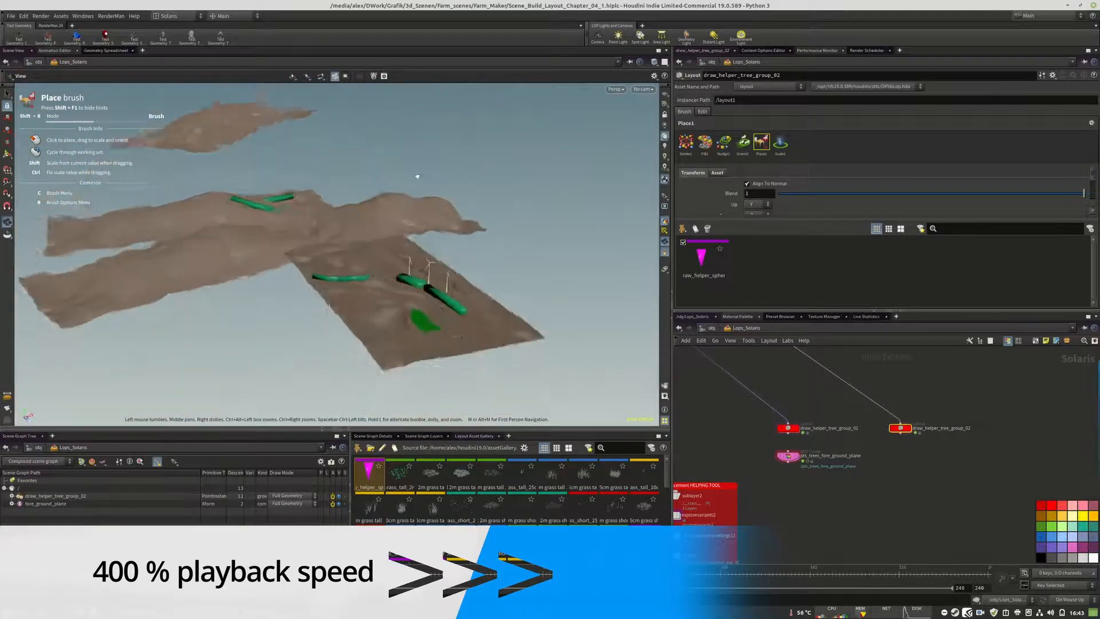
{"action": "right_click_drag", "start_coordinate": [417, 175], "coordinate": [470, 241], "text": "alt"}
{"action": "left_click_drag", "start_coordinate": [470, 241], "coordinate": [503, 262], "text": "alt"}
Step: Wire the output of draw_helper_tree_group_02 into the main scene stream and select the node for drawing
{"action": "left_click", "coordinate": [901, 434]}
{"action": "scroll", "coordinate": [858, 461], "scroll_direction": "down", "scroll_amount": 4}
{"action": "scroll", "coordinate": [852, 383], "scroll_direction": "up", "scroll_amount": 4}
{"action": "left_click", "coordinate": [767, 400]}
{"action": "left_click", "coordinate": [777, 406]}
{"action": "scroll", "coordinate": [777, 427], "scroll_direction": "down", "scroll_amount": 8}
{"action": "scroll", "coordinate": [929, 419], "scroll_direction": "up", "scroll_amount": 8}
{"action": "left_click", "coordinate": [925, 417]}
Step: Place helper instances around the two green forest placeholders beside the wind turbines with the Place brush
{"action": "right_click_drag", "start_coordinate": [418, 229], "coordinate": [441, 240], "text": "alt"}
{"action": "left_click_drag", "start_coordinate": [441, 240], "coordinate": [464, 250], "text": "alt"}
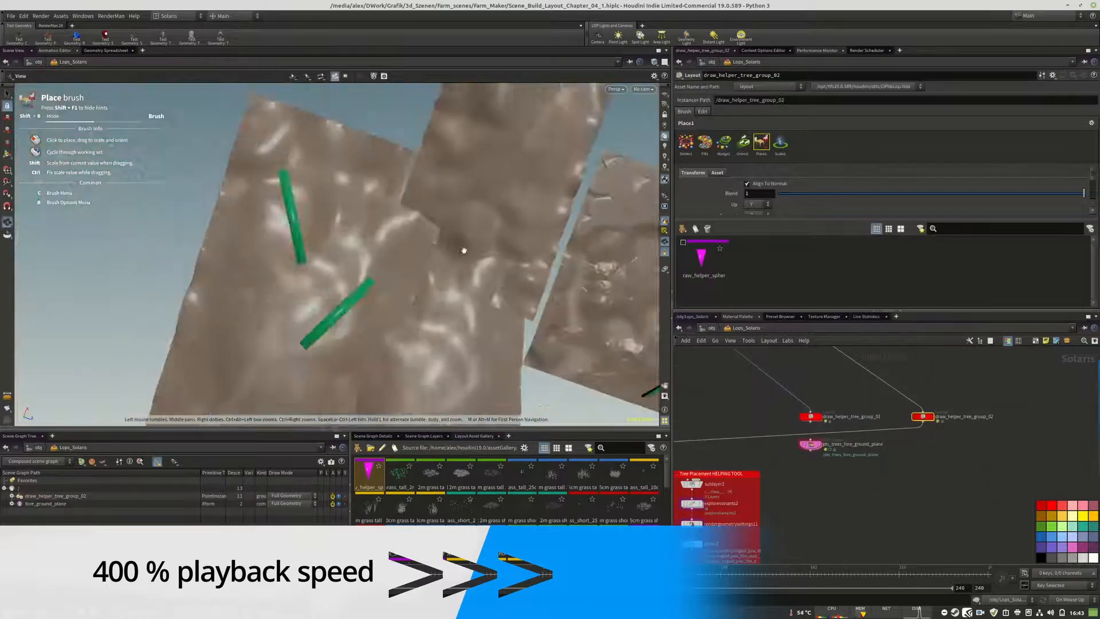
{"action": "right_click_drag", "start_coordinate": [464, 250], "coordinate": [487, 241], "text": "alt"}
{"action": "left_click_drag", "start_coordinate": [487, 241], "coordinate": [453, 220], "text": "alt"}
{"action": "right_click_drag", "start_coordinate": [452, 221], "coordinate": [383, 225], "text": "alt"}
{"action": "middle_click_drag", "start_coordinate": [383, 225], "coordinate": [395, 300], "text": "alt"}
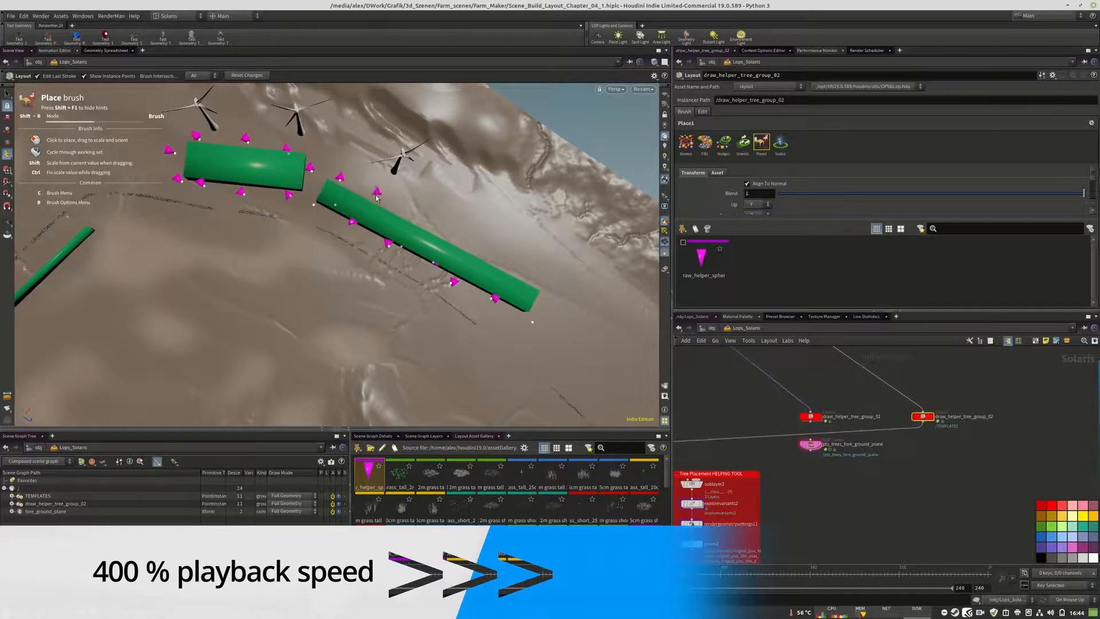
{"action": "left_click", "coordinate": [590, 320]}
{"action": "left_click", "coordinate": [620, 349]}
{"action": "left_click", "coordinate": [572, 336]}
{"action": "key", "text": "ctrl+z"}
Step: Reposition pts_trees_fore_ground_plane between both helper nodes and duplicate the network box of scattering nodes inside it
{"action": "middle_click_drag", "start_coordinate": [810, 445], "coordinate": [788, 452]}
{"action": "left_click_drag", "start_coordinate": [789, 454], "coordinate": [844, 453]}
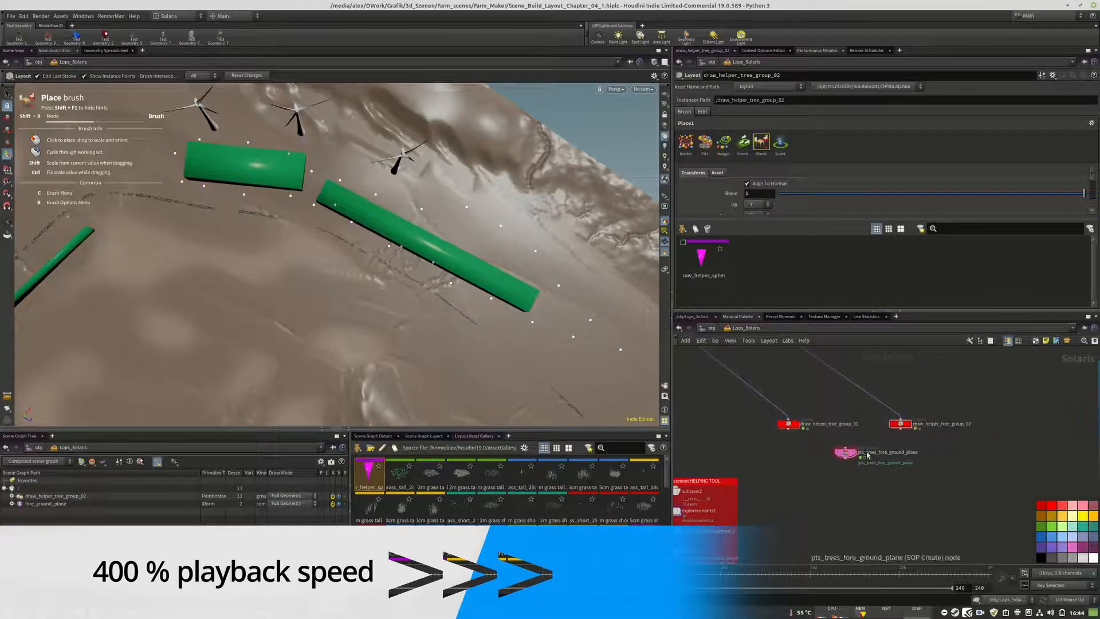
{"action": "double_click", "coordinate": [850, 453]}
{"action": "scroll", "coordinate": [871, 438], "scroll_direction": "up", "scroll_amount": 2}
{"action": "left_click_drag", "start_coordinate": [724, 374], "coordinate": [871, 551]}
{"action": "left_click_drag", "start_coordinate": [834, 396], "coordinate": [953, 396], "text": "alt"}
{"action": "scroll", "coordinate": [931, 394], "scroll_direction": "up", "scroll_amount": 4}
Step: Title the original network box tree group _01 and its copy tree group _02
{"action": "left_click", "coordinate": [883, 396]}
{"action": "type", "text": "trees group"}
{"action": "key", "text": "Return"}
{"action": "scroll", "coordinate": [990, 388], "scroll_direction": "down", "scroll_amount": 3}
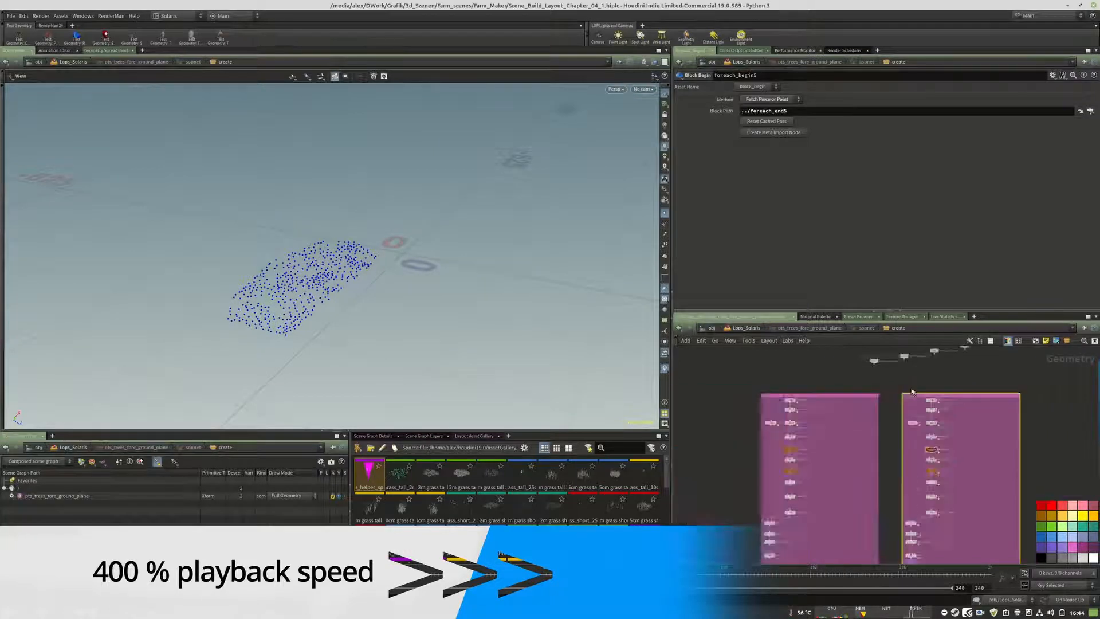
{"action": "scroll", "coordinate": [841, 387], "scroll_direction": "up", "scroll_amount": 4}
{"action": "left_click", "coordinate": [1031, 399]}
{"action": "type", "text": "_02"}
{"action": "left_click", "coordinate": [759, 417]}
{"action": "left_click", "coordinate": [748, 401]}
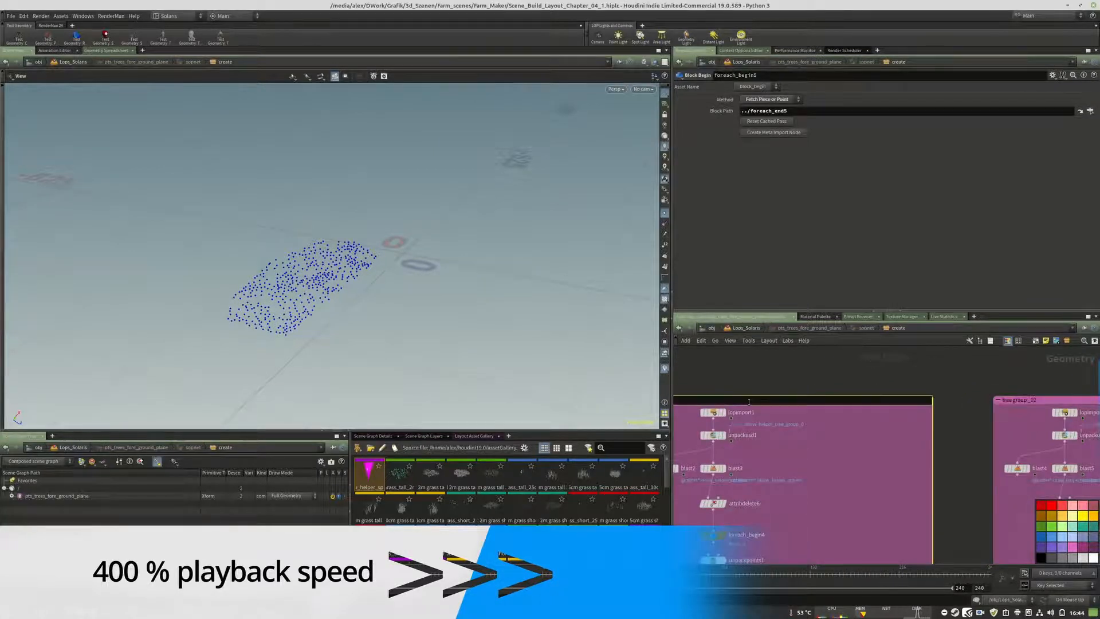
{"action": "middle_click_drag", "start_coordinate": [748, 401], "coordinate": [846, 389]}
{"action": "left_click", "coordinate": [831, 389]}
{"action": "type", "text": "_01"}
Step: Set the LOP path of lopimport2 in tree group _02 to ../../../../draw_helper_tree_group_02
{"action": "left_click", "coordinate": [731, 361]}
{"action": "scroll", "coordinate": [731, 361], "scroll_direction": "down", "scroll_amount": 3}
{"action": "scroll", "coordinate": [838, 435], "scroll_direction": "up", "scroll_amount": 5}
{"action": "left_click", "coordinate": [817, 453]}
{"action": "left_click", "coordinate": [877, 101]}
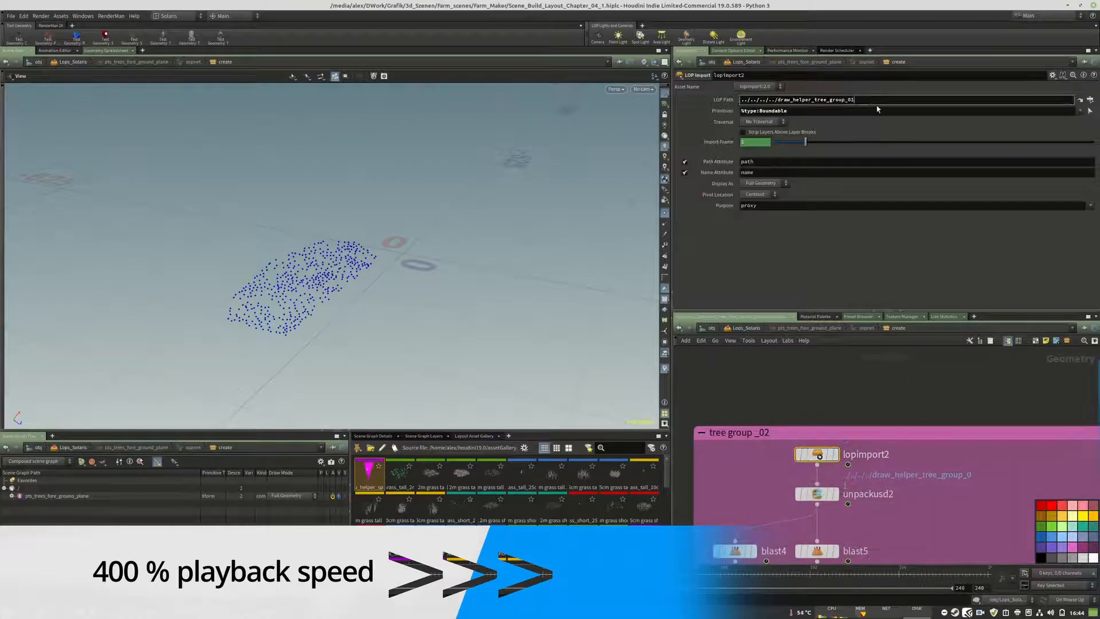
{"action": "key", "text": "BackSpace"}
{"action": "type", "text": "2"}
{"action": "key", "text": "Return"}
Step: Check the remaining nodes of the tree group _02 scattering chain and return to the Solaris stage network
{"action": "left_click_drag", "start_coordinate": [577, 266], "coordinate": [367, 275], "text": "alt"}
{"action": "scroll", "coordinate": [859, 487], "scroll_direction": "down", "scroll_amount": 2}
{"action": "middle_click_drag", "start_coordinate": [870, 538], "coordinate": [859, 389]}
{"action": "middle_click_drag", "start_coordinate": [868, 558], "coordinate": [802, 355]}
{"action": "left_click", "coordinate": [785, 407]}
{"action": "middle_click_drag", "start_coordinate": [792, 517], "coordinate": [805, 378]}
{"action": "left_click", "coordinate": [871, 461]}
{"action": "left_click", "coordinate": [903, 525]}
{"action": "key", "text": "u"}
Step: Duplicate instancer2_tree_group_01 and usd_rop8 beside the tree placement network box
{"action": "scroll", "coordinate": [1006, 414], "scroll_direction": "down", "scroll_amount": 2}
{"action": "scroll", "coordinate": [740, 462], "scroll_direction": "up", "scroll_amount": 2}
{"action": "middle_click_drag", "start_coordinate": [808, 417], "coordinate": [776, 390]}
{"action": "left_click_drag", "start_coordinate": [719, 425], "coordinate": [786, 464]}
{"action": "left_click_drag", "start_coordinate": [761, 433], "coordinate": [891, 433], "text": "alt"}
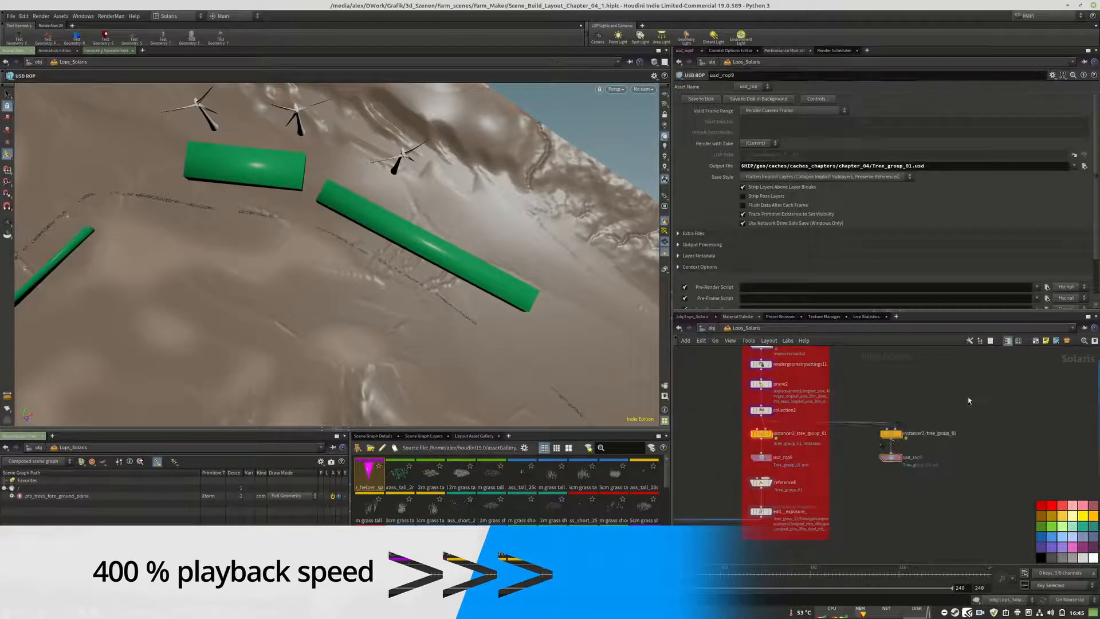
Step: Rename the duplicated instancer instancer2_tree_group_02 and switch its internal point source to tree group 2
{"action": "left_click", "coordinate": [890, 433]}
{"action": "mouse_move", "coordinate": [929, 408]}
{"action": "middle_mouse_down"}
{"action": "mouse_move", "coordinate": [928, 464]}
{"action": "mouse_move", "coordinate": [921, 420]}
{"action": "middle_mouse_up"}
{"action": "double_click", "coordinate": [883, 446]}
{"action": "left_click", "coordinate": [978, 120]}
{"action": "key", "text": "BackSpace"}
{"action": "type", "text": "2"}
{"action": "key", "text": "Return"}
{"action": "key", "text": "u"}
{"action": "left_click", "coordinate": [891, 446]}
{"action": "left_click_drag", "start_coordinate": [435, 218], "coordinate": [423, 132], "text": "alt"}
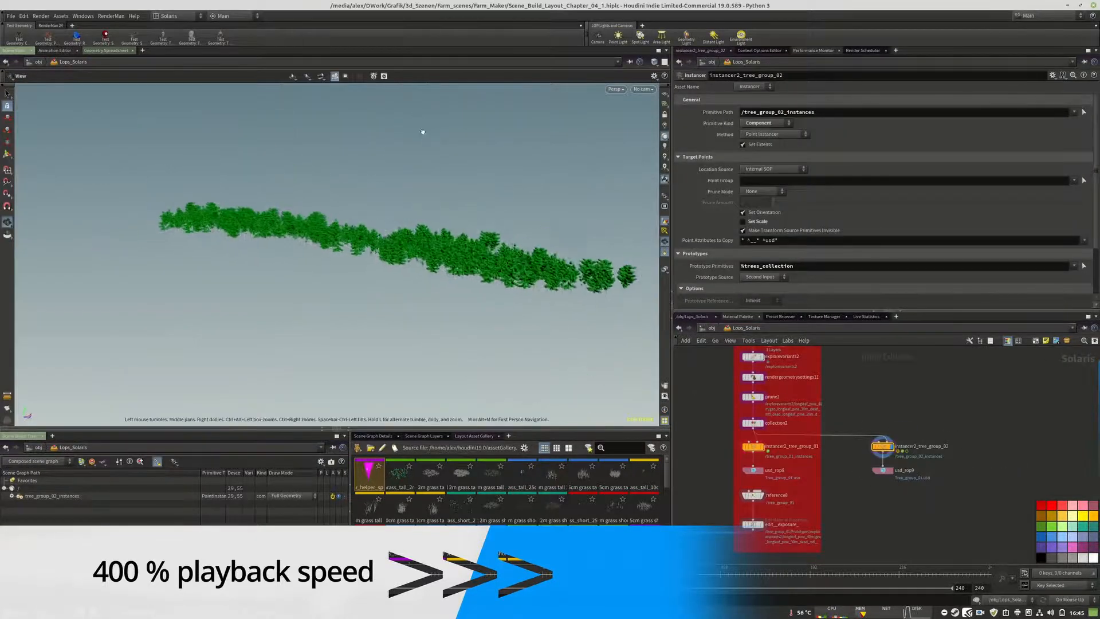
Step: Set the output file of usd_rop9 to Tree_group_02.usd in the chapter_04 cache folder and save it to disk
{"action": "middle_click_drag", "start_coordinate": [883, 470], "coordinate": [913, 424]}
{"action": "scroll", "coordinate": [914, 425], "scroll_direction": "up", "scroll_amount": 2}
{"action": "left_click", "coordinate": [913, 423]}
{"action": "left_click", "coordinate": [911, 166]}
{"action": "key", "text": "BackSpace"}
{"action": "type", "text": "2"}
{"action": "key", "text": "Return"}
{"action": "left_click", "coordinate": [700, 98]}
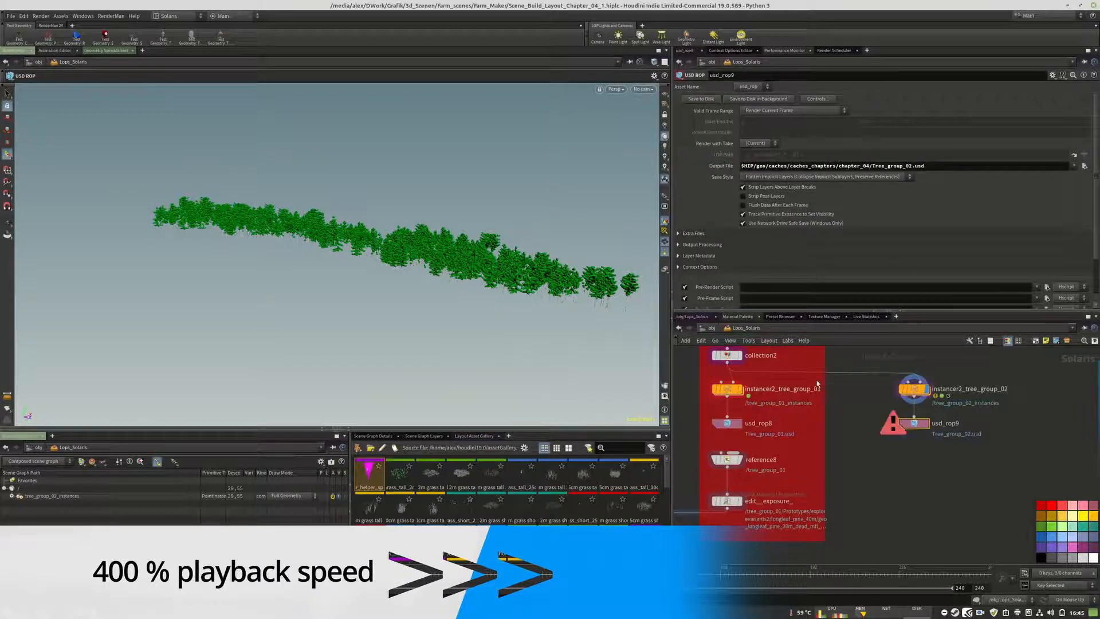
Step: Duplicate reference8 and edit__exposure_ below usd_rop9 and set the copied reference's file to Tree_group_02.usd
{"action": "left_click_drag", "start_coordinate": [797, 451], "coordinate": [719, 507]}
{"action": "left_click_drag", "start_coordinate": [726, 500], "coordinate": [914, 500], "text": "alt"}
{"action": "left_click", "coordinate": [914, 458]}
{"action": "left_click", "coordinate": [939, 204]}
{"action": "key", "text": "BackSpace"}
{"action": "type", "text": "2"}
{"action": "key", "text": "Return"}
{"action": "scroll", "coordinate": [965, 452], "scroll_direction": "down", "scroll_amount": 3}
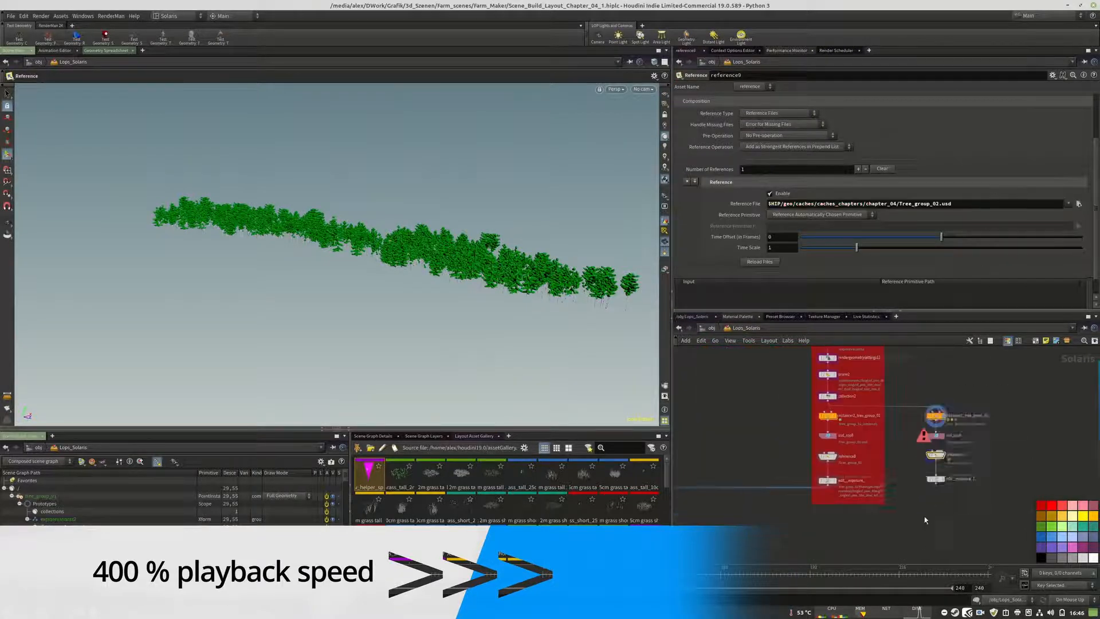
Step: Add a Merge node below the tree groups and connect both exposure edit nodes to it
{"action": "key", "text": "Tab"}
{"action": "type", "text": "merge"}
{"action": "key", "text": "Return"}
{"action": "left_click", "coordinate": [880, 526]}
{"action": "left_click_drag", "start_coordinate": [819, 486], "coordinate": [880, 531]}
{"action": "left_click_drag", "start_coordinate": [936, 483], "coordinate": [879, 521]}
Step: Move the forest placeholder node replaced by the second tree group out of the forest merge and inspect the remaining ones
{"action": "scroll", "coordinate": [1060, 413], "scroll_direction": "down", "scroll_amount": 5}
{"action": "scroll", "coordinate": [786, 435], "scroll_direction": "up", "scroll_amount": 5}
{"action": "left_click", "coordinate": [821, 456]}
{"action": "scroll", "coordinate": [864, 496], "scroll_direction": "down", "scroll_amount": 5}
{"action": "scroll", "coordinate": [825, 435], "scroll_direction": "up", "scroll_amount": 4}
{"action": "left_click_drag", "start_coordinate": [820, 425], "coordinate": [894, 425]}
{"action": "left_click_drag", "start_coordinate": [809, 396], "coordinate": [812, 398]}
{"action": "left_click", "coordinate": [771, 371]}
{"action": "left_click", "coordinate": [719, 404]}
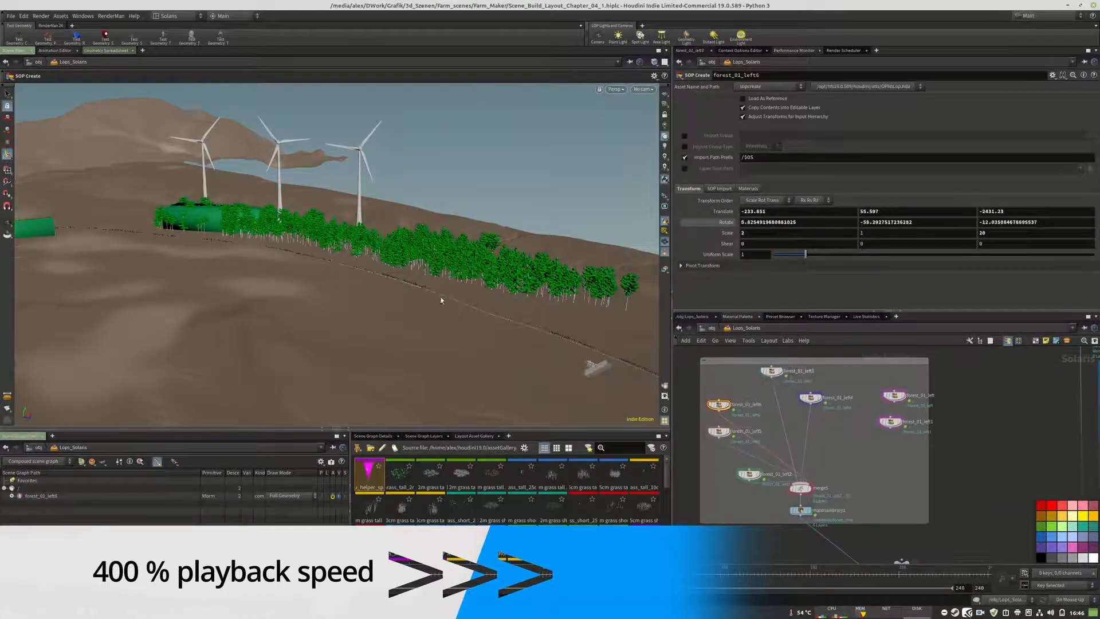
Step: Look through the layout camera to examine the second tree group beside the road
{"action": "left_click", "coordinate": [749, 474]}
{"action": "scroll", "coordinate": [853, 492], "scroll_direction": "up", "scroll_amount": 5}
{"action": "scroll", "coordinate": [756, 540], "scroll_direction": "up", "scroll_amount": 4}
{"action": "left_click", "coordinate": [643, 89]}
{"action": "left_click", "coordinate": [676, 158]}
{"action": "scroll", "coordinate": [773, 538], "scroll_direction": "down", "scroll_amount": 5}
{"action": "scroll", "coordinate": [909, 481], "scroll_direction": "up", "scroll_amount": 5}
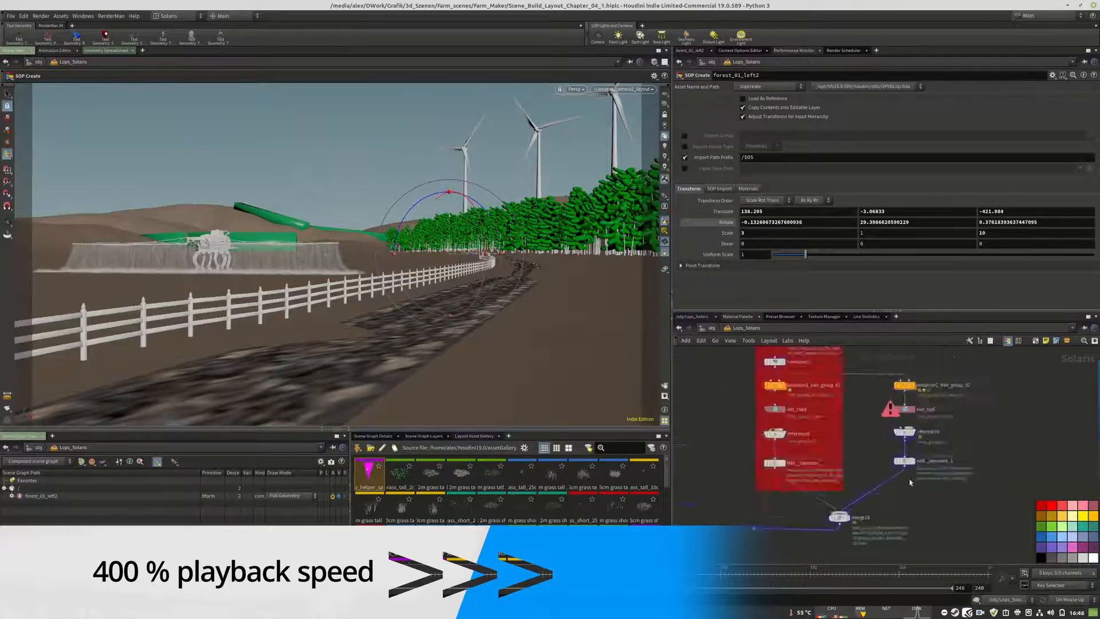
Step: Set the primitive path of reference9 to /tree_group_02
{"action": "scroll", "coordinate": [910, 482], "scroll_direction": "up", "scroll_amount": 3}
{"action": "left_click", "coordinate": [901, 397]}
{"action": "scroll", "coordinate": [853, 196], "scroll_direction": "up", "scroll_amount": 1}
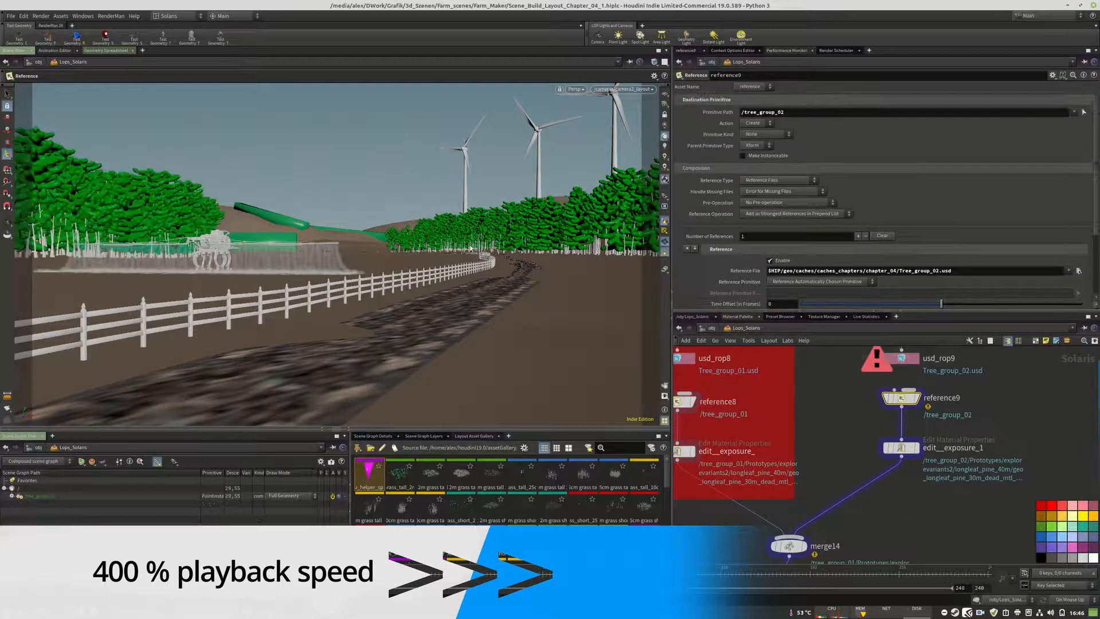
Step: Save the scene as Scene_Build_Layout_Chapter_04_2.hiplc
{"action": "scroll", "coordinate": [1039, 384], "scroll_direction": "down", "scroll_amount": 5}
{"action": "middle_click_drag", "start_coordinate": [791, 453], "coordinate": [1041, 430]}
{"action": "scroll", "coordinate": [939, 440], "scroll_direction": "up", "scroll_amount": 4}
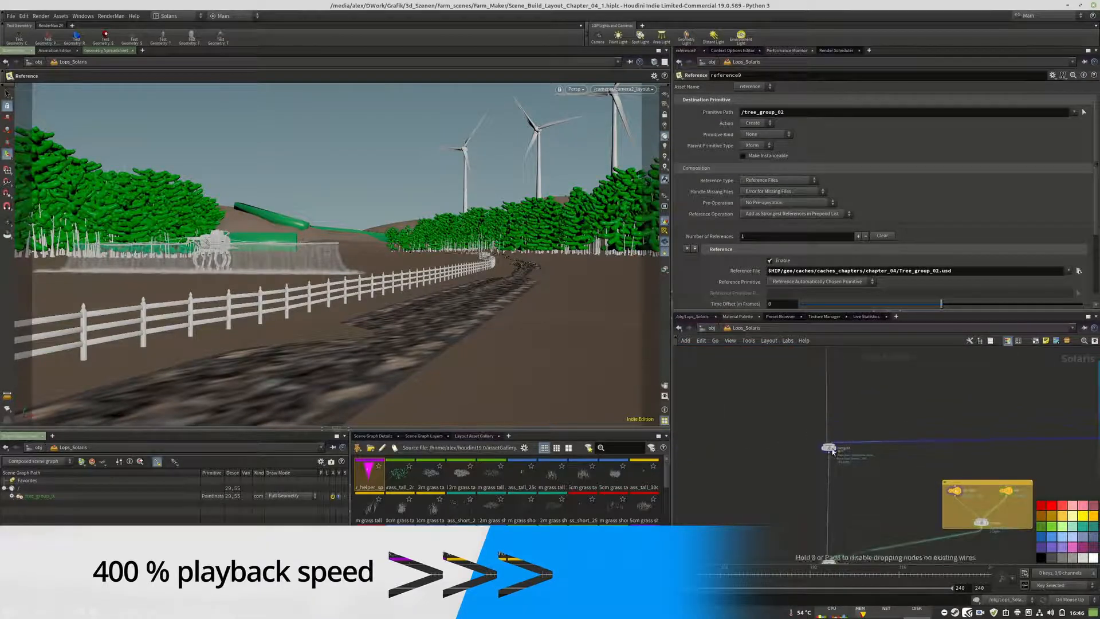
{"action": "left_click", "coordinate": [10, 16]}
{"action": "left_click", "coordinate": [17, 83]}
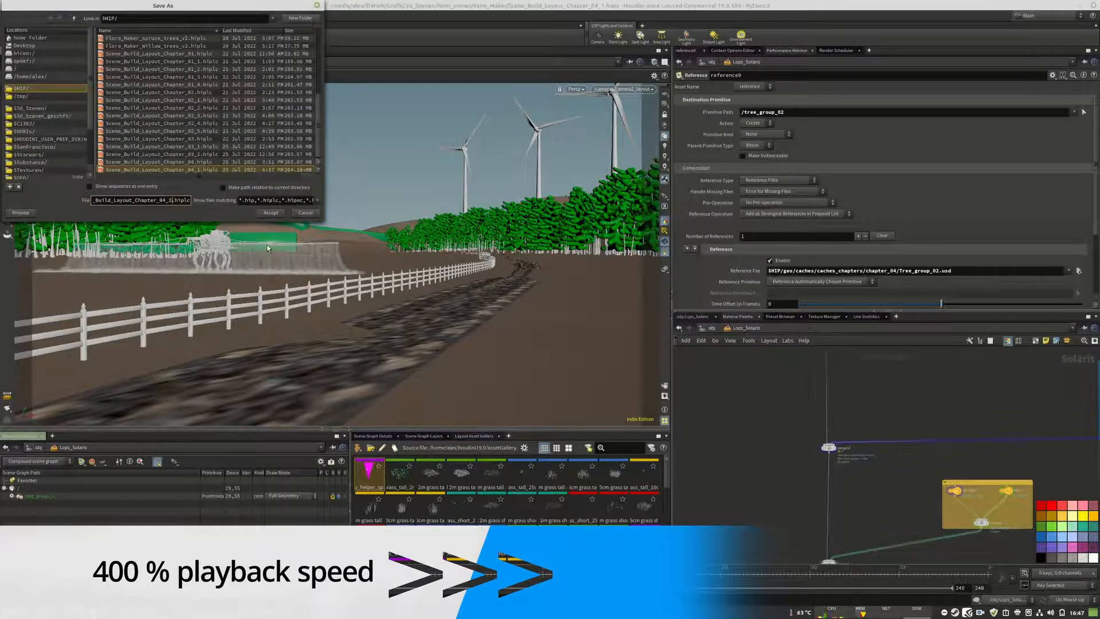
{"action": "key", "text": "Return"}
Step: Add a Layout node beside the existing tree group draw helpers and connect it to the same ground plane input
{"action": "scroll", "coordinate": [761, 503], "scroll_direction": "down", "scroll_amount": 3}
{"action": "middle_click_drag", "start_coordinate": [1008, 395], "coordinate": [868, 484]}
{"action": "scroll", "coordinate": [873, 461], "scroll_direction": "up", "scroll_amount": 3}
{"action": "key", "text": "Tab"}
{"action": "type", "text": "lay"}
{"action": "key", "text": "Return"}
{"action": "left_click", "coordinate": [918, 444]}
{"action": "left_click", "coordinate": [918, 435]}
{"action": "scroll", "coordinate": [868, 484], "scroll_direction": "down", "scroll_amount": 4}
{"action": "scroll", "coordinate": [733, 463], "scroll_direction": "up", "scroll_amount": 3}
{"action": "left_click", "coordinate": [759, 408]}
{"action": "scroll", "coordinate": [770, 418], "scroll_direction": "down", "scroll_amount": 5}
{"action": "scroll", "coordinate": [871, 498], "scroll_direction": "up", "scroll_amount": 3}
{"action": "left_click", "coordinate": [834, 466], "text": "alt"}
{"action": "scroll", "coordinate": [928, 529], "scroll_direction": "down", "scroll_amount": 4}
{"action": "left_click_drag", "start_coordinate": [908, 487], "coordinate": [920, 416]}
Step: Colour the new Layout node red and rename it draw_helper_tree_group_03
{"action": "scroll", "coordinate": [893, 498], "scroll_direction": "up", "scroll_amount": 2}
{"action": "scroll", "coordinate": [932, 499], "scroll_direction": "up", "scroll_amount": 4}
{"action": "left_click", "coordinate": [1050, 505]}
{"action": "middle_click_drag", "start_coordinate": [838, 469], "coordinate": [917, 461]}
{"action": "left_click_drag", "start_coordinate": [766, 461], "coordinate": [839, 477]}
{"action": "left_click", "coordinate": [934, 420]}
{"action": "left_click_drag", "start_coordinate": [942, 421], "coordinate": [820, 418]}
{"action": "key", "text": "Return"}
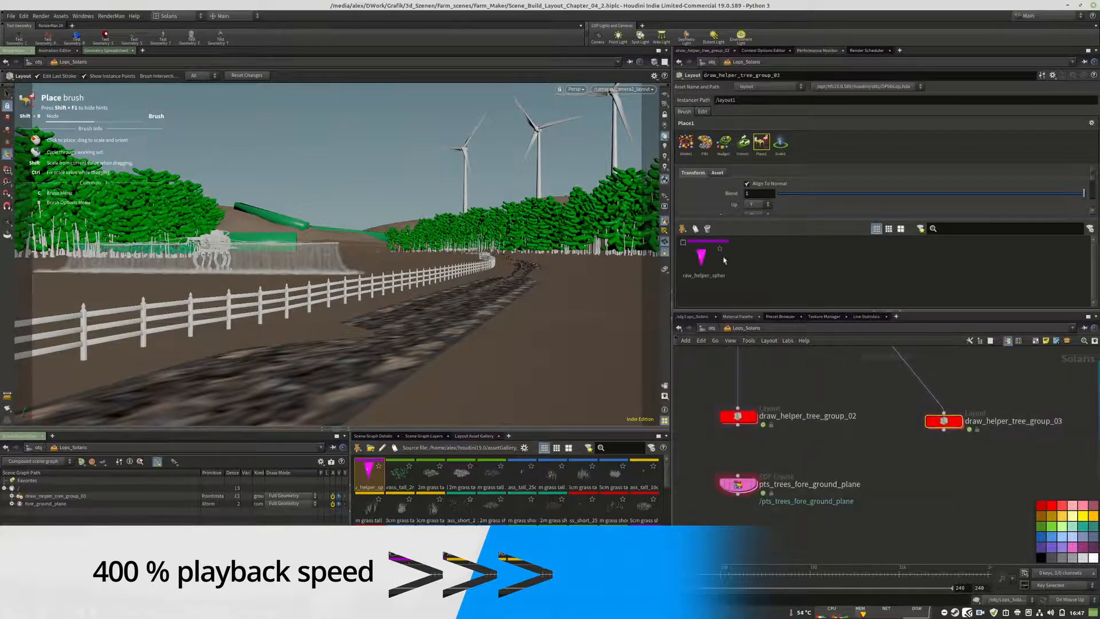
Step: Place three draw helper shapes along the green forest placeholder, starting at its end near the ground plane's edge
{"action": "left_click", "coordinate": [943, 431]}
{"action": "scroll", "coordinate": [813, 444], "scroll_direction": "down", "scroll_amount": 5}
{"action": "left_click", "coordinate": [739, 456]}
{"action": "scroll", "coordinate": [947, 449], "scroll_direction": "up", "scroll_amount": 4}
{"action": "left_click_drag", "start_coordinate": [535, 280], "coordinate": [412, 319], "text": "alt"}
{"action": "right_click_drag", "start_coordinate": [413, 319], "coordinate": [216, 300], "text": "alt"}
{"action": "left_click_drag", "start_coordinate": [216, 300], "coordinate": [324, 311], "text": "alt"}
{"action": "left_click", "coordinate": [454, 268]}
{"action": "left_click", "coordinate": [338, 250]}
{"action": "left_click", "coordinate": [137, 256]}
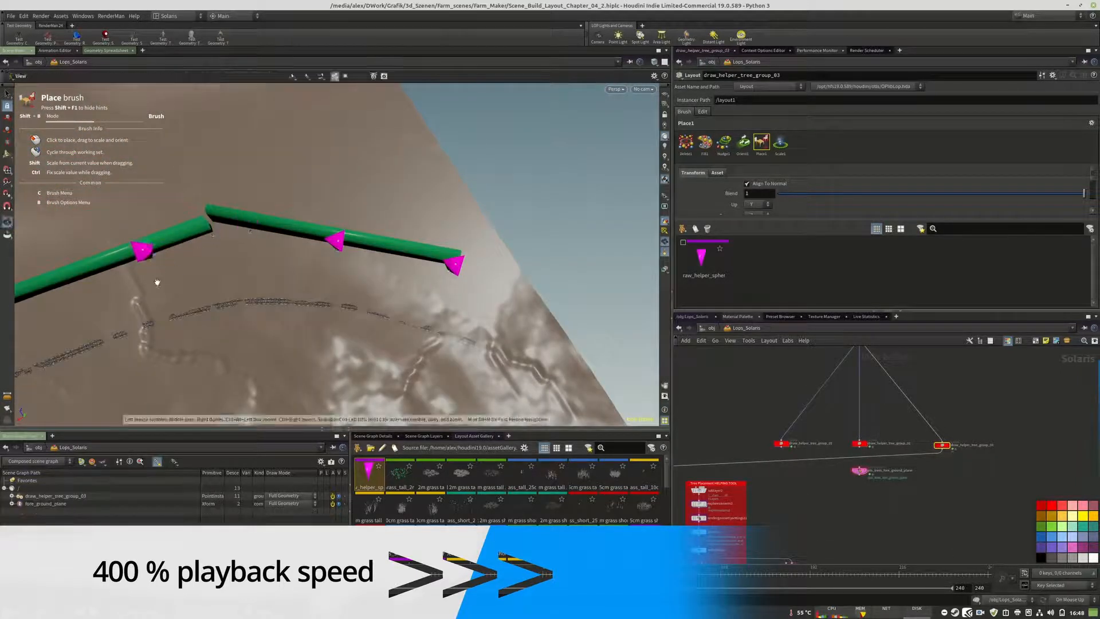
Step: Continue the row with four more draw helper shapes along the rest of the green forest placeholder
{"action": "middle_click_drag", "start_coordinate": [154, 279], "coordinate": [521, 244], "text": "alt"}
{"action": "left_click", "coordinate": [450, 242]}
{"action": "left_click_drag", "start_coordinate": [321, 277], "coordinate": [652, 252], "text": "alt"}
{"action": "left_click", "coordinate": [304, 257]}
{"action": "left_click", "coordinate": [216, 262]}
{"action": "left_click", "coordinate": [121, 267]}
{"action": "middle_click_drag", "start_coordinate": [103, 274], "coordinate": [492, 281], "text": "alt"}
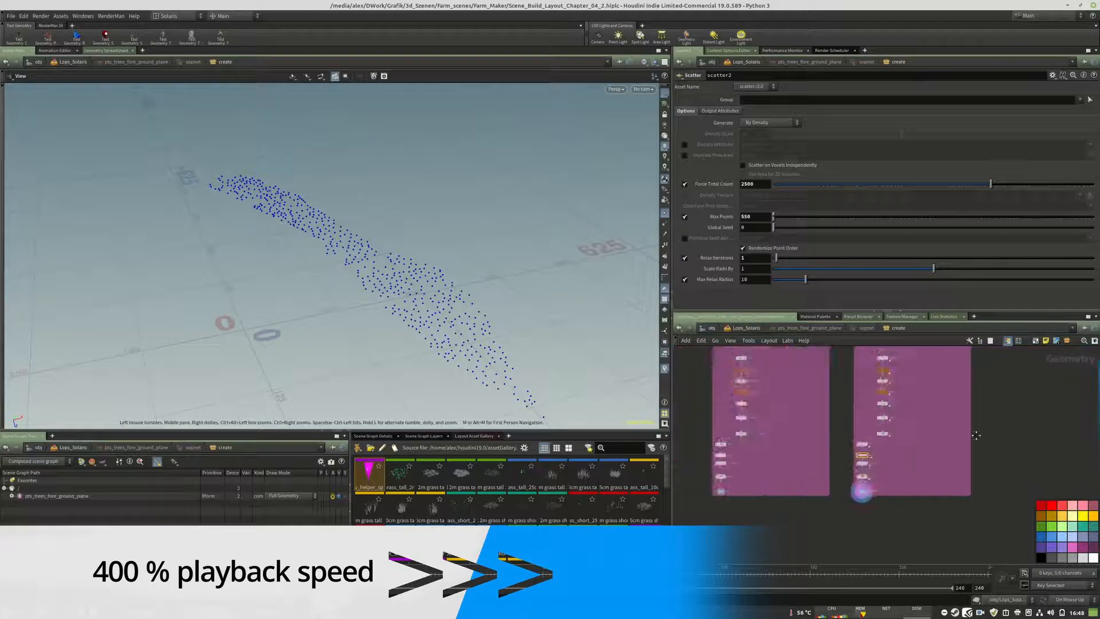
Step: Duplicate the second tree group's point scatter network and rename the copied output OUT_PTS_tree_group_03
{"action": "scroll", "coordinate": [976, 435], "scroll_direction": "down", "scroll_amount": 3}
{"action": "left_click_drag", "start_coordinate": [956, 424], "coordinate": [848, 539]}
{"action": "left_click_drag", "start_coordinate": [868, 429], "coordinate": [953, 430], "text": "alt"}
{"action": "scroll", "coordinate": [951, 428], "scroll_direction": "up", "scroll_amount": 8}
{"action": "double_click", "coordinate": [942, 438]}
{"action": "type", "text": "3"}
Step: Set the copied LOP Import's path to draw_helper_tree_group_03 and frame the scattered points
{"action": "left_click", "coordinate": [918, 429]}
{"action": "middle_click_drag", "start_coordinate": [962, 458], "coordinate": [945, 385]}
{"action": "left_click", "coordinate": [853, 99]}
{"action": "key", "text": "BackSpace"}
{"action": "type", "text": "3"}
{"action": "scroll", "coordinate": [810, 479], "scroll_direction": "down", "scroll_amount": 4}
{"action": "key", "text": "space+g"}
{"action": "scroll", "coordinate": [853, 412], "scroll_direction": "down", "scroll_amount": 4}
{"action": "scroll", "coordinate": [864, 459], "scroll_direction": "up", "scroll_amount": 6}
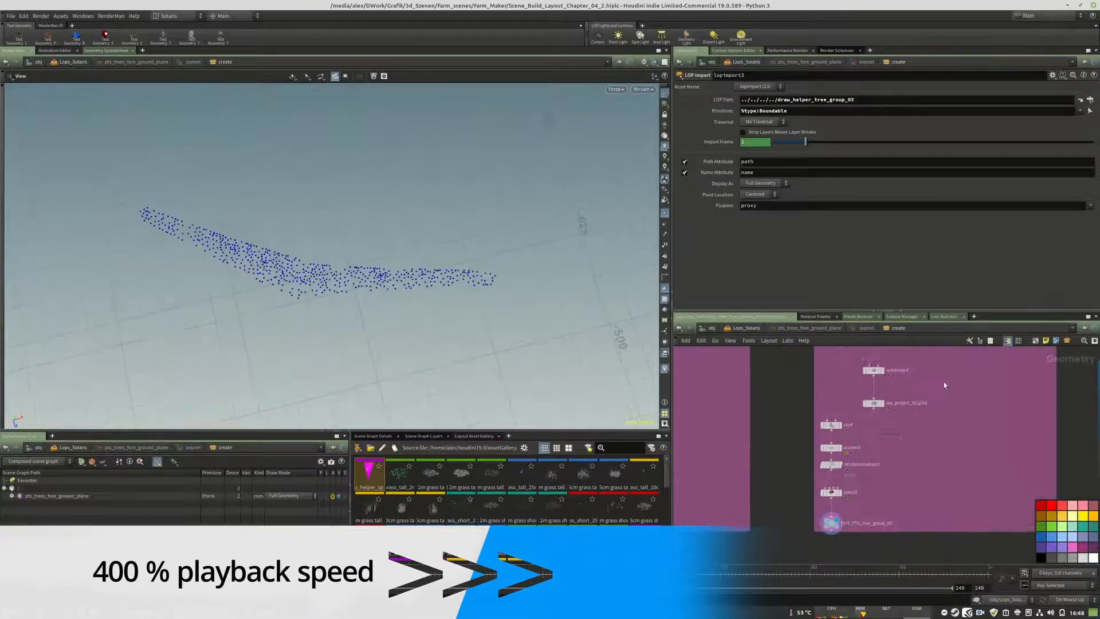
Step: Set the third group's scatter maximum points to 200 and return to the Solaris network
{"action": "left_click", "coordinate": [831, 447]}
{"action": "left_click", "coordinate": [684, 216]}
{"action": "type", "text": "200"}
{"action": "key", "text": "Return"}
{"action": "scroll", "coordinate": [977, 398], "scroll_direction": "down", "scroll_amount": 5}
{"action": "key", "text": "u"}
{"action": "key", "text": "u"}
{"action": "key", "text": "u"}
Step: Duplicate the second tree group's instancer, USD ROP, reference and exposure edit chain for instancer2_tree_group_03
{"action": "scroll", "coordinate": [940, 512], "scroll_direction": "down", "scroll_amount": 3}
{"action": "middle_click_drag", "start_coordinate": [917, 520], "coordinate": [824, 435]}
{"action": "scroll", "coordinate": [824, 435], "scroll_direction": "up", "scroll_amount": 3}
{"action": "left_click_drag", "start_coordinate": [905, 374], "coordinate": [935, 471]}
{"action": "scroll", "coordinate": [984, 394], "scroll_direction": "up", "scroll_amount": 3}
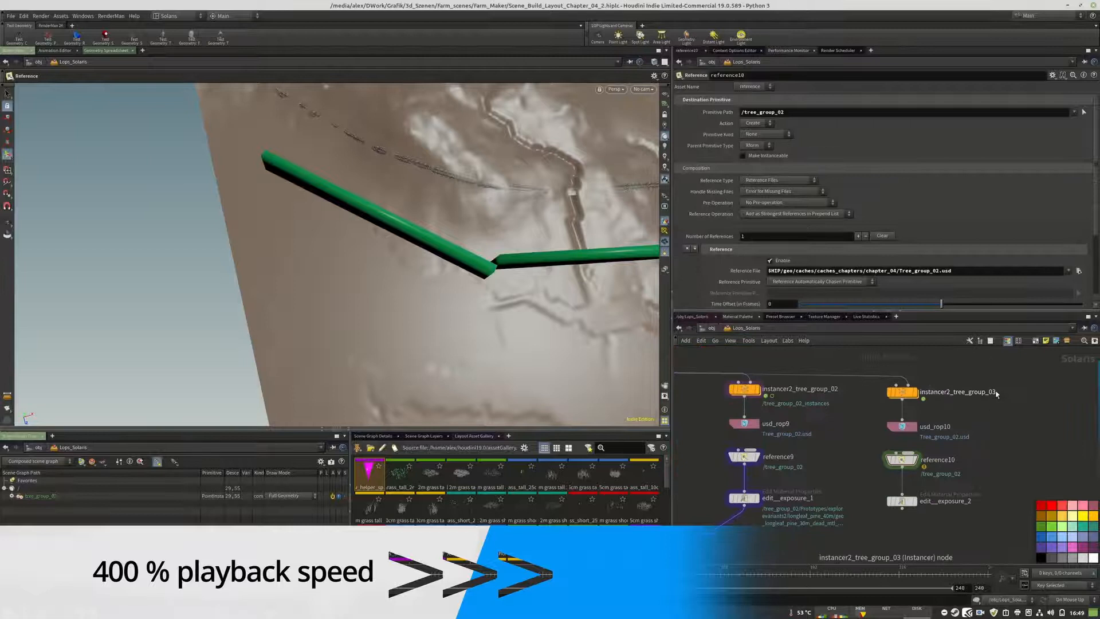
Step: Use OUT_PTS_tree_group_03 as the object merge source inside instancer2_tree_group_03 and examine the scattered trees
{"action": "double_click", "coordinate": [903, 393]}
{"action": "key", "text": "u"}
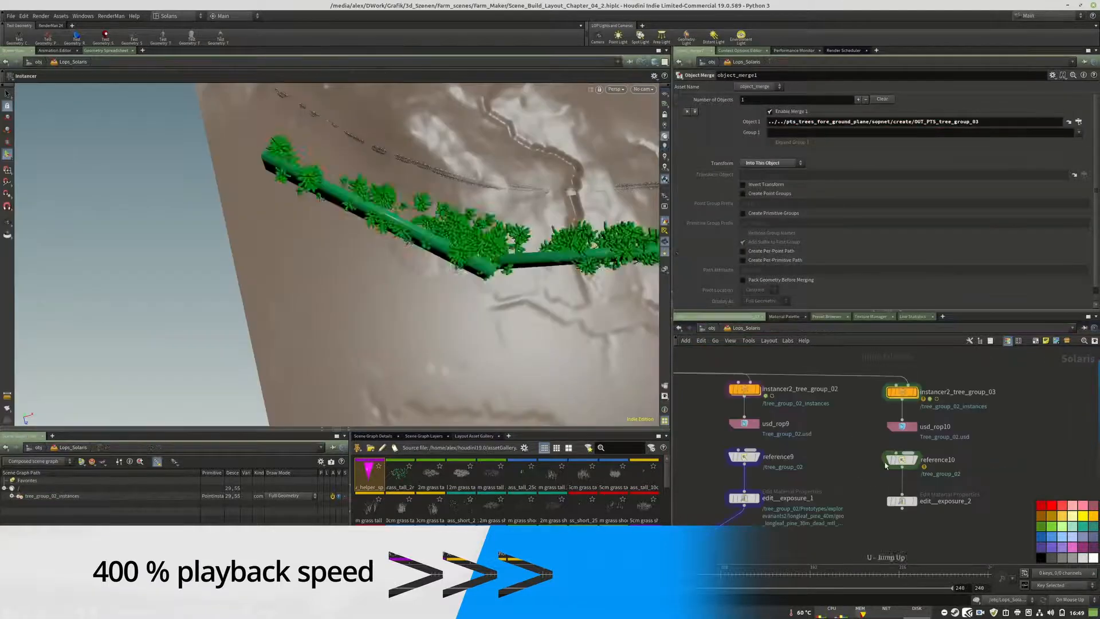
{"action": "middle_click_drag", "start_coordinate": [573, 269], "coordinate": [344, 312]}
{"action": "left_click_drag", "start_coordinate": [344, 312], "coordinate": [395, 258]}
Step: Set usd_rop10's output file to Tree_group_03.usd and save it to disk
{"action": "left_click", "coordinate": [901, 426]}
{"action": "left_click", "coordinate": [911, 165]}
{"action": "key", "text": "BackSpace"}
{"action": "type", "text": "3"}
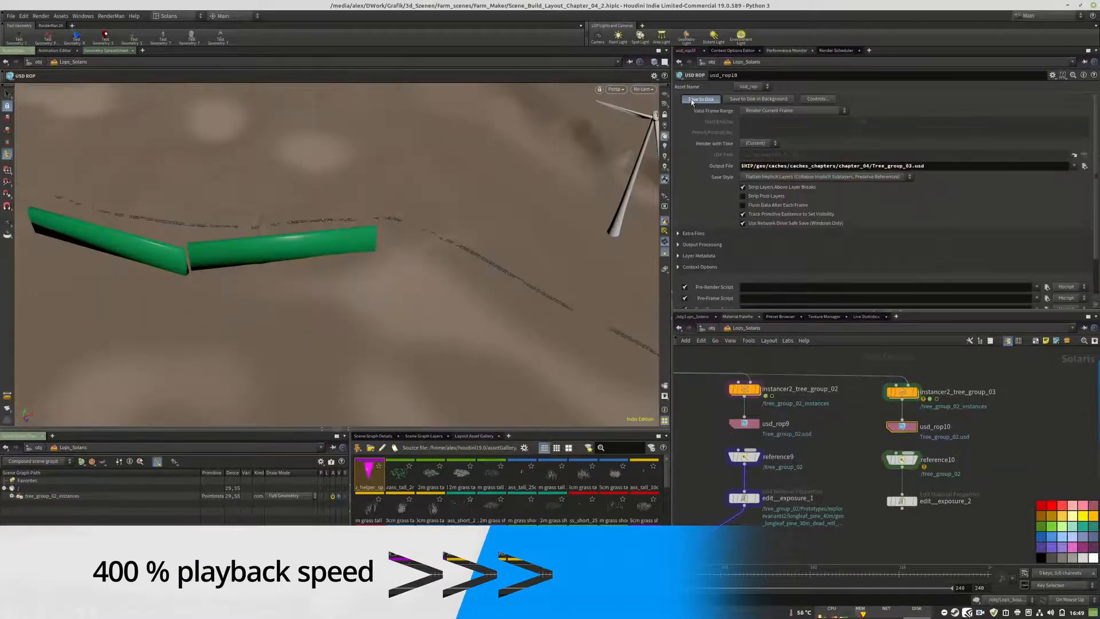
{"action": "left_click", "coordinate": [700, 98]}
Step: Set reference10's primitive path to /tree_group_03 and its reference file to Tree_group_03.usd
{"action": "left_click", "coordinate": [902, 460]}
{"action": "left_click", "coordinate": [783, 111]}
{"action": "key", "text": "BackSpace"}
{"action": "type", "text": "3"}
{"action": "left_click", "coordinate": [936, 271]}
Step: Connect the third group's exposure edit node to the tree group merge and display the merged scene
{"action": "middle_click_drag", "start_coordinate": [900, 500], "coordinate": [940, 447]}
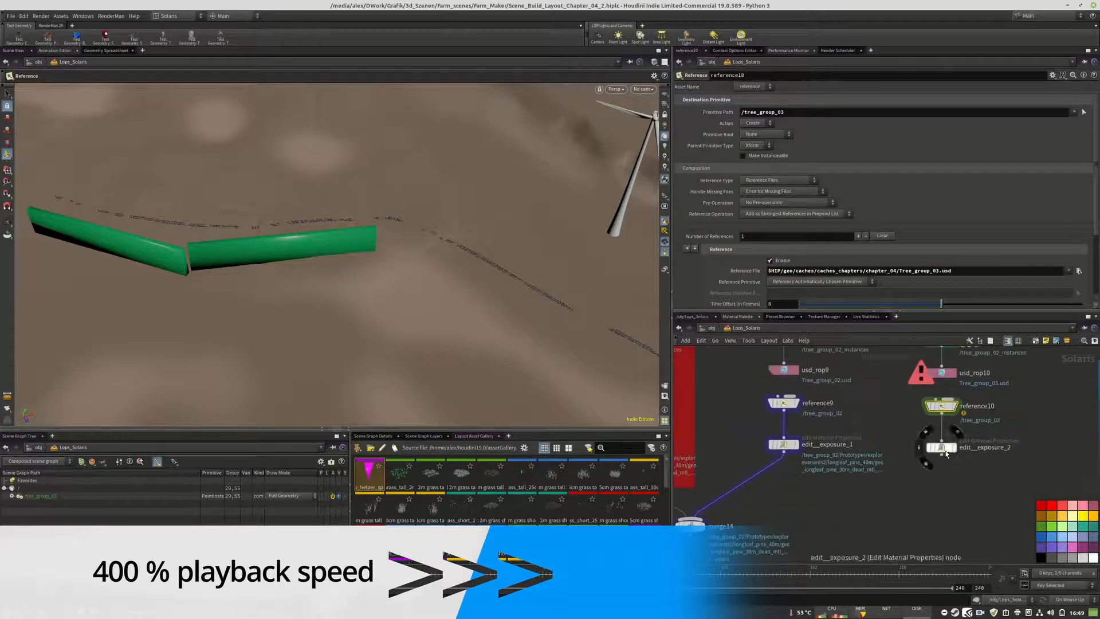
{"action": "left_click", "coordinate": [940, 447]}
{"action": "left_click", "coordinate": [938, 457]}
{"action": "middle_click_drag", "start_coordinate": [704, 498], "coordinate": [834, 429]}
{"action": "left_click", "coordinate": [821, 430]}
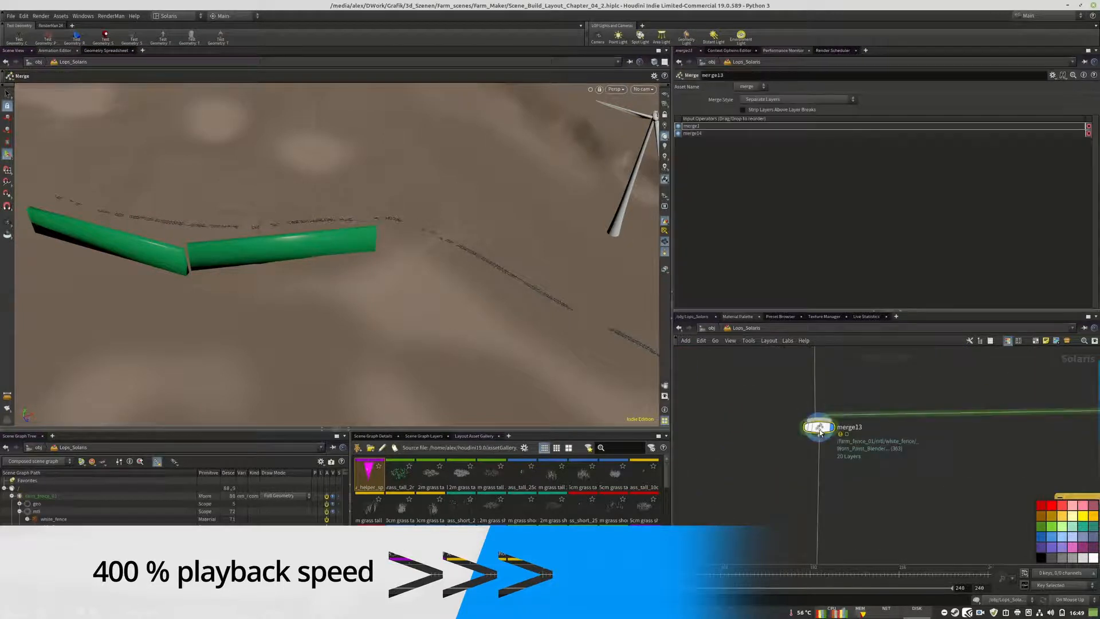
Step: Identify the forest placeholders replaced by the third tree group, move them aside and cut their connection to the forest merge
{"action": "scroll", "coordinate": [926, 512], "scroll_direction": "down", "scroll_amount": 7}
{"action": "scroll", "coordinate": [907, 369], "scroll_direction": "up", "scroll_amount": 6}
{"action": "left_click", "coordinate": [747, 426]}
{"action": "left_click", "coordinate": [748, 453]}
{"action": "left_click", "coordinate": [800, 392]}
{"action": "left_click", "coordinate": [840, 419]}
{"action": "left_click_drag", "start_coordinate": [839, 419], "coordinate": [875, 427]}
{"action": "left_click_drag", "start_coordinate": [801, 393], "coordinate": [841, 406]}
{"action": "key", "text": "y"}
{"action": "left_click_drag", "start_coordinate": [880, 473], "coordinate": [831, 437]}
{"action": "scroll", "coordinate": [831, 437], "scroll_direction": "down", "scroll_amount": 6}
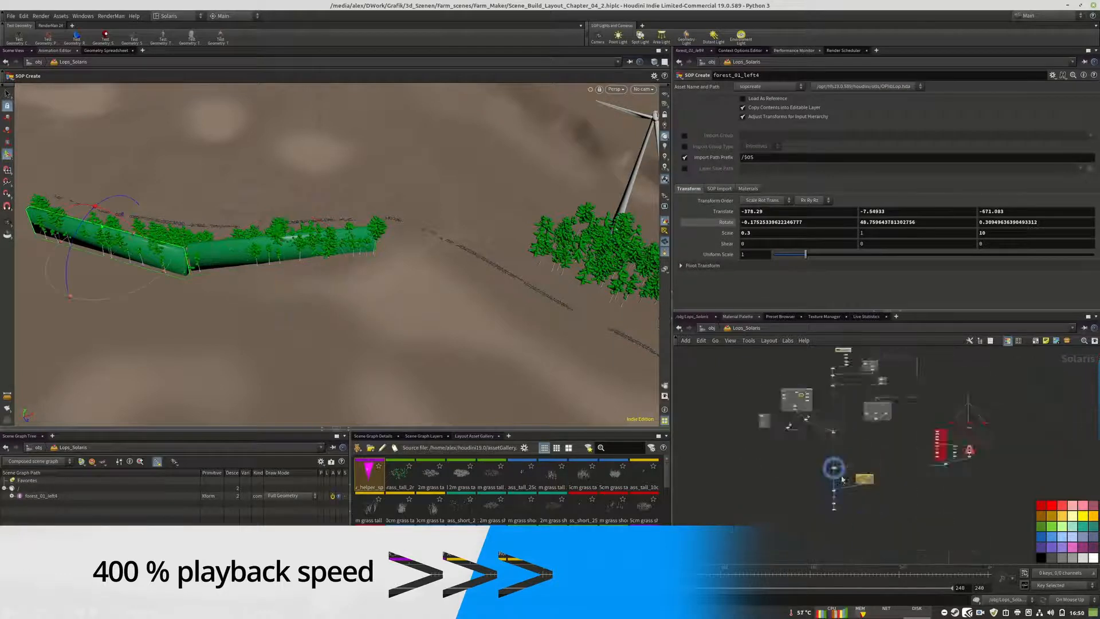
Step: Look through the layout camera with the hdprman1 output displayed and save the scene
{"action": "scroll", "coordinate": [831, 487], "scroll_direction": "up", "scroll_amount": 6}
{"action": "left_click", "coordinate": [840, 514]}
{"action": "left_click", "coordinate": [642, 89]}
{"action": "left_click", "coordinate": [670, 123]}
{"action": "left_click", "coordinate": [11, 15]}
{"action": "left_click", "coordinate": [23, 72]}
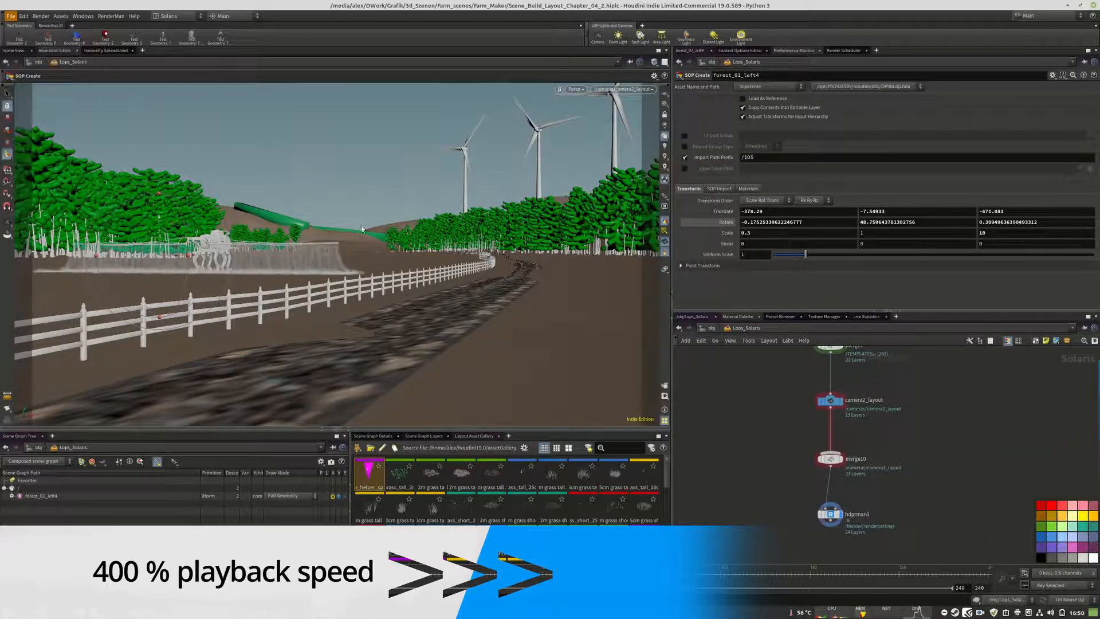
Step: Review a test render of the scene in MPlay, stop it and close the render window
{"action": "left_click", "coordinate": [575, 89]}
{"action": "left_click", "coordinate": [585, 118]}
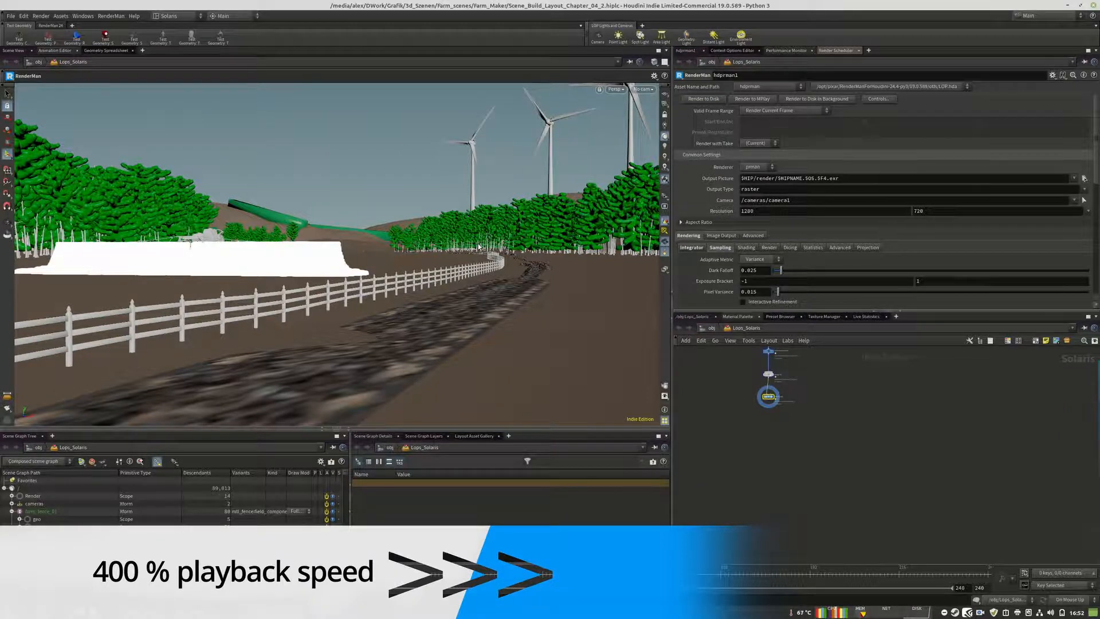
{"action": "left_click_drag", "start_coordinate": [305, 8], "coordinate": [561, 167]}
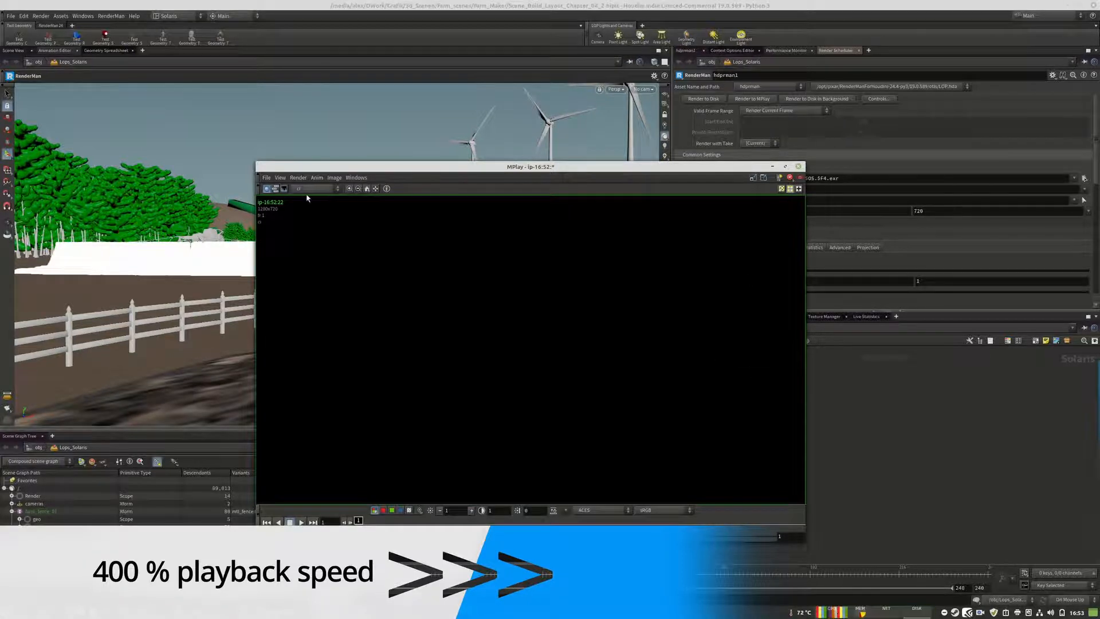
{"action": "left_click_drag", "start_coordinate": [723, 167], "coordinate": [697, 158]}
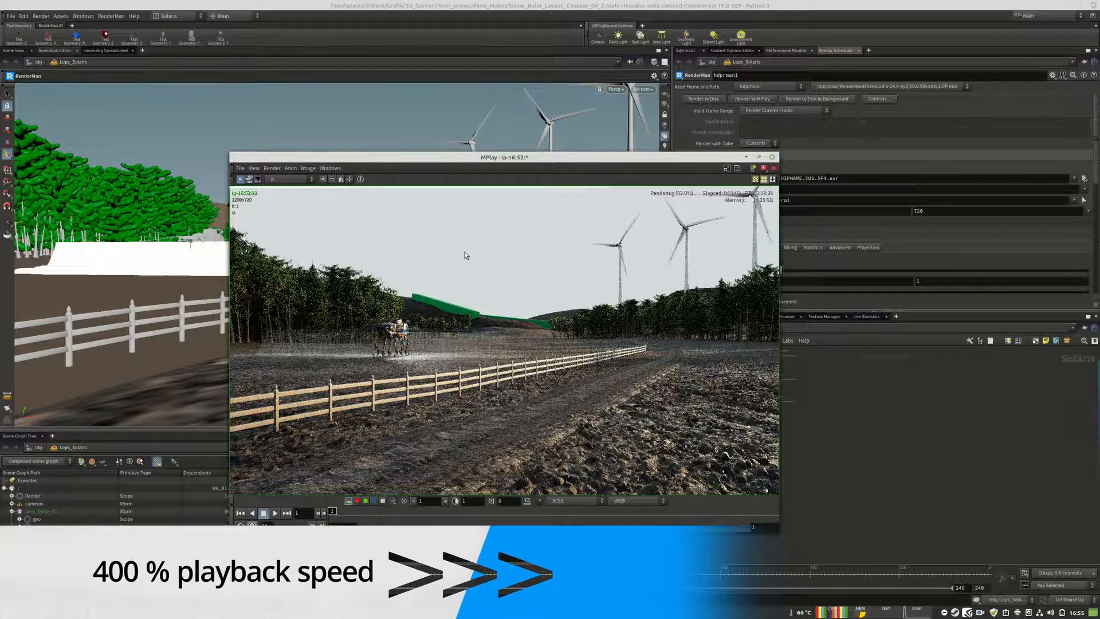
{"action": "left_click", "coordinate": [763, 170]}
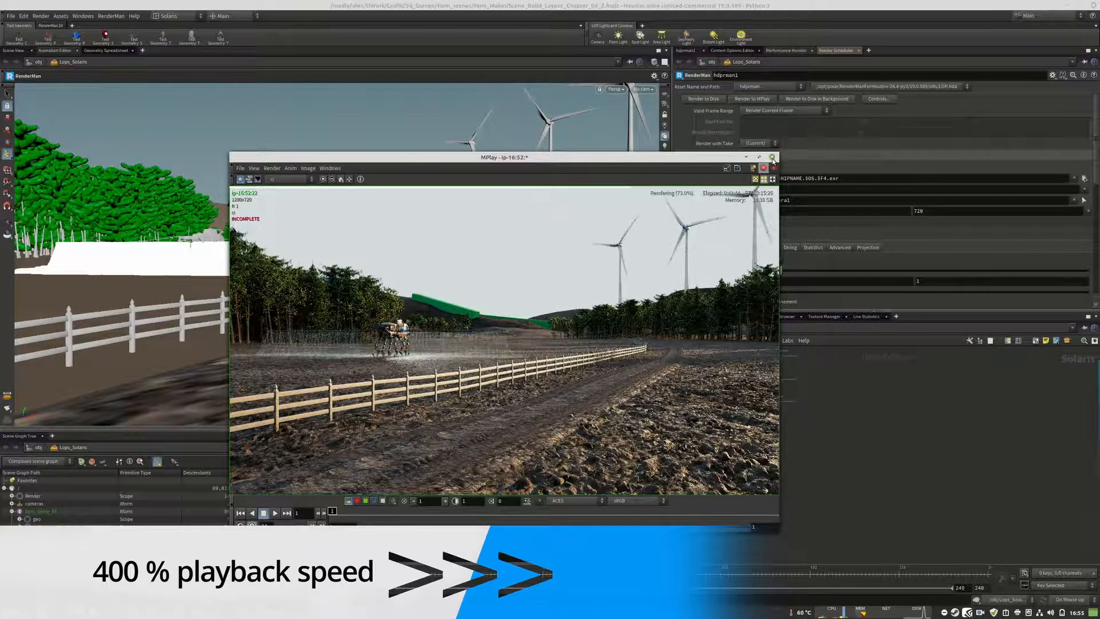
{"action": "left_click", "coordinate": [771, 157]}
Step: Move the exposure edit node above the first tree group's instancer and delete the other two groups' exposure edits
{"action": "scroll", "coordinate": [774, 549], "scroll_direction": "up", "scroll_amount": 5}
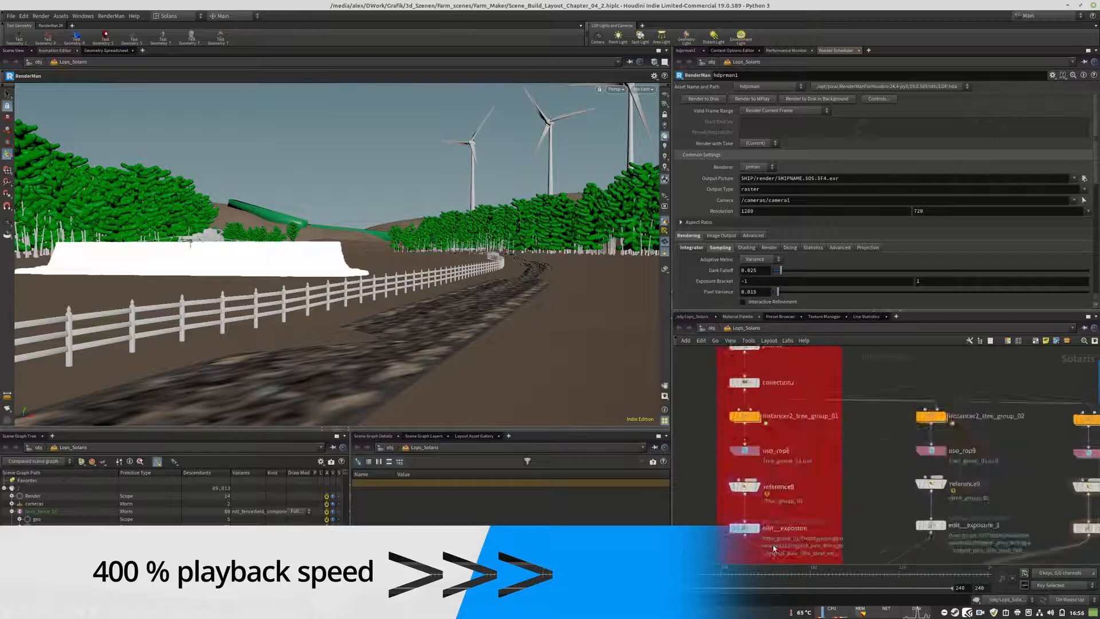
{"action": "scroll", "coordinate": [774, 549], "scroll_direction": "down", "scroll_amount": 2}
{"action": "left_click_drag", "start_coordinate": [797, 412], "coordinate": [745, 414]}
{"action": "scroll", "coordinate": [776, 393], "scroll_direction": "down", "scroll_amount": 1}
{"action": "scroll", "coordinate": [775, 393], "scroll_direction": "up", "scroll_amount": 1}
{"action": "middle_click_drag", "start_coordinate": [886, 512], "coordinate": [828, 438]}
{"action": "left_click_drag", "start_coordinate": [828, 438], "coordinate": [741, 414]}
{"action": "key", "text": "Delete"}
Step: Set Max Diffuse Depth to 2 in the trees' render geometry settings
{"action": "scroll", "coordinate": [986, 495], "scroll_direction": "down", "scroll_amount": 1}
{"action": "left_click_drag", "start_coordinate": [743, 370], "coordinate": [746, 378]}
{"action": "scroll", "coordinate": [748, 382], "scroll_direction": "up", "scroll_amount": 1}
{"action": "middle_click_drag", "start_coordinate": [747, 383], "coordinate": [791, 497]}
{"action": "left_click", "coordinate": [785, 411]}
{"action": "left_click_drag", "start_coordinate": [866, 200], "coordinate": [835, 199]}
{"action": "scroll", "coordinate": [936, 362], "scroll_direction": "down", "scroll_amount": 1}
{"action": "scroll", "coordinate": [794, 408], "scroll_direction": "up", "scroll_amount": 3}
{"action": "scroll", "coordinate": [916, 411], "scroll_direction": "down", "scroll_amount": 5}
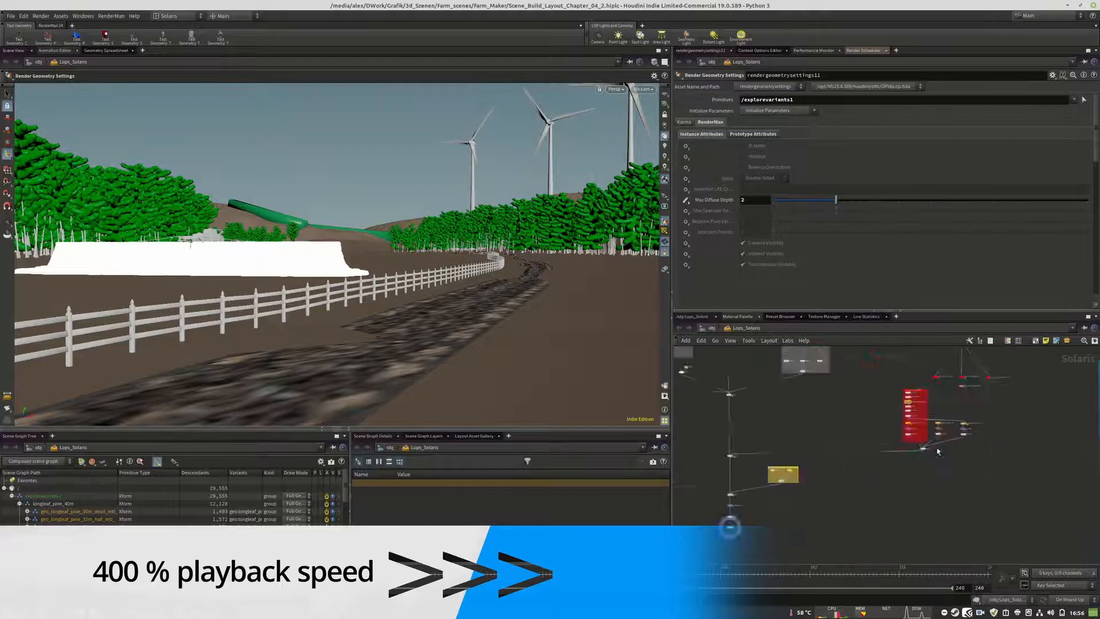
Step: Save all three tree groups to disk again from usd_rop8, usd_rop9 and usd_rop10
{"action": "scroll", "coordinate": [936, 447], "scroll_direction": "up", "scroll_amount": 5}
{"action": "left_click", "coordinate": [771, 418]}
{"action": "left_click", "coordinate": [700, 98]}
{"action": "left_click", "coordinate": [957, 417]}
{"action": "left_click", "coordinate": [699, 98]}
{"action": "middle_click_drag", "start_coordinate": [1054, 425], "coordinate": [865, 426]}
{"action": "left_click", "coordinate": [926, 423]}
{"action": "left_click", "coordinate": [700, 98]}
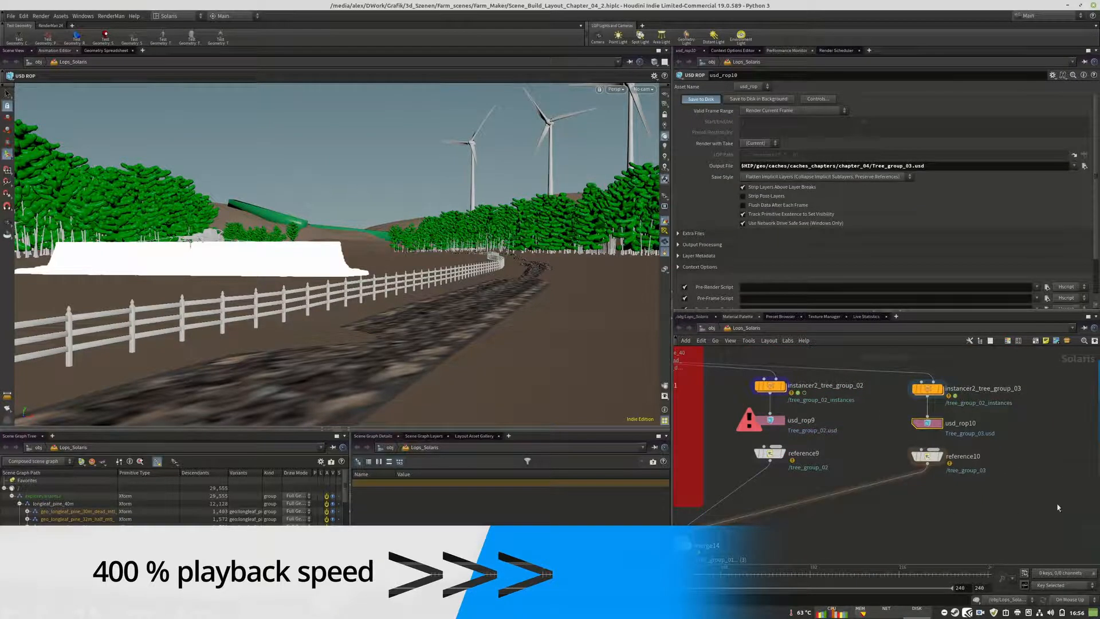
Step: Select the three tree group reference nodes and reload their referenced files
{"action": "scroll", "coordinate": [1059, 507], "scroll_direction": "down", "scroll_amount": 3}
{"action": "scroll", "coordinate": [876, 515], "scroll_direction": "up", "scroll_amount": 2}
{"action": "left_click_drag", "start_coordinate": [733, 443], "coordinate": [1071, 479]}
{"action": "left_click", "coordinate": [759, 273]}
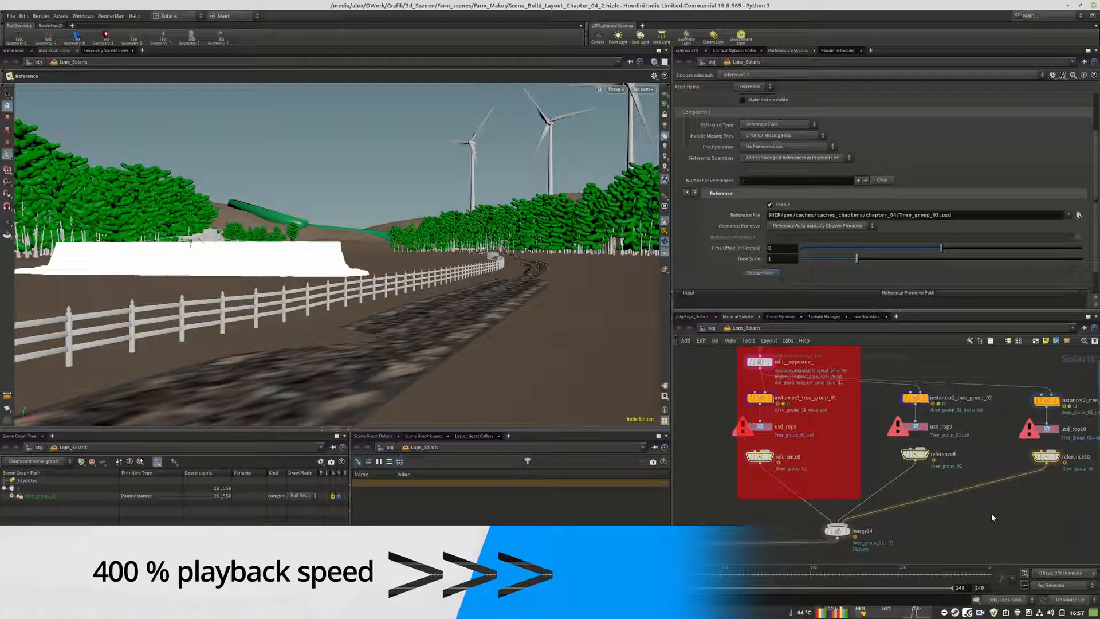
Step: Render the current frame from the hdprman1 node to MPlay
{"action": "scroll", "coordinate": [1008, 495], "scroll_direction": "down", "scroll_amount": 6}
{"action": "scroll", "coordinate": [756, 532], "scroll_direction": "up", "scroll_amount": 6}
{"action": "left_click", "coordinate": [758, 531]}
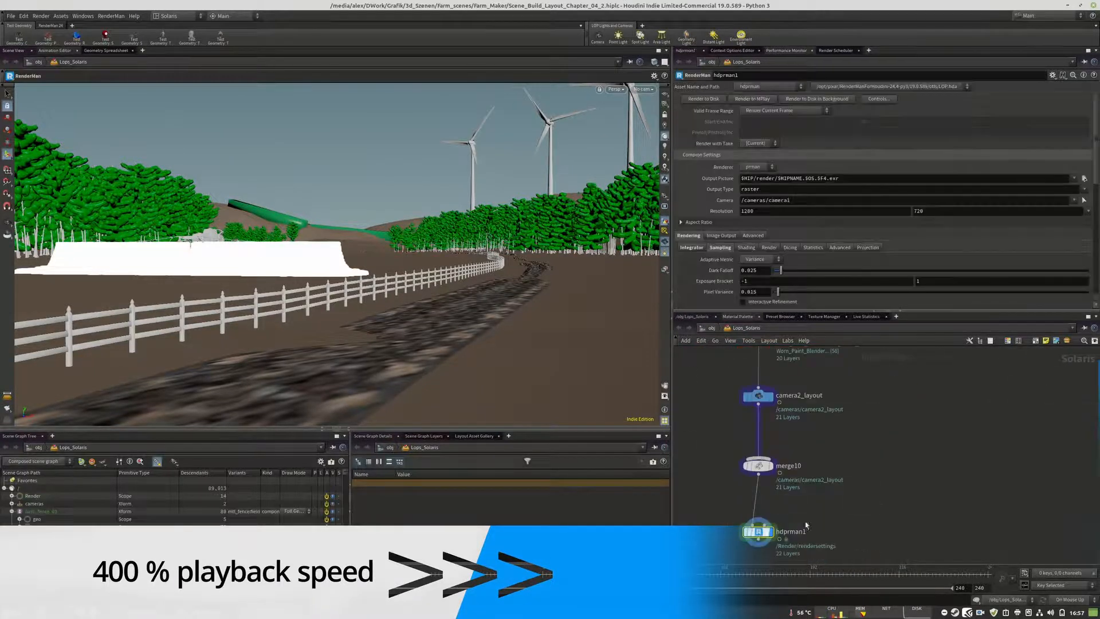
{"action": "left_click", "coordinate": [750, 98]}
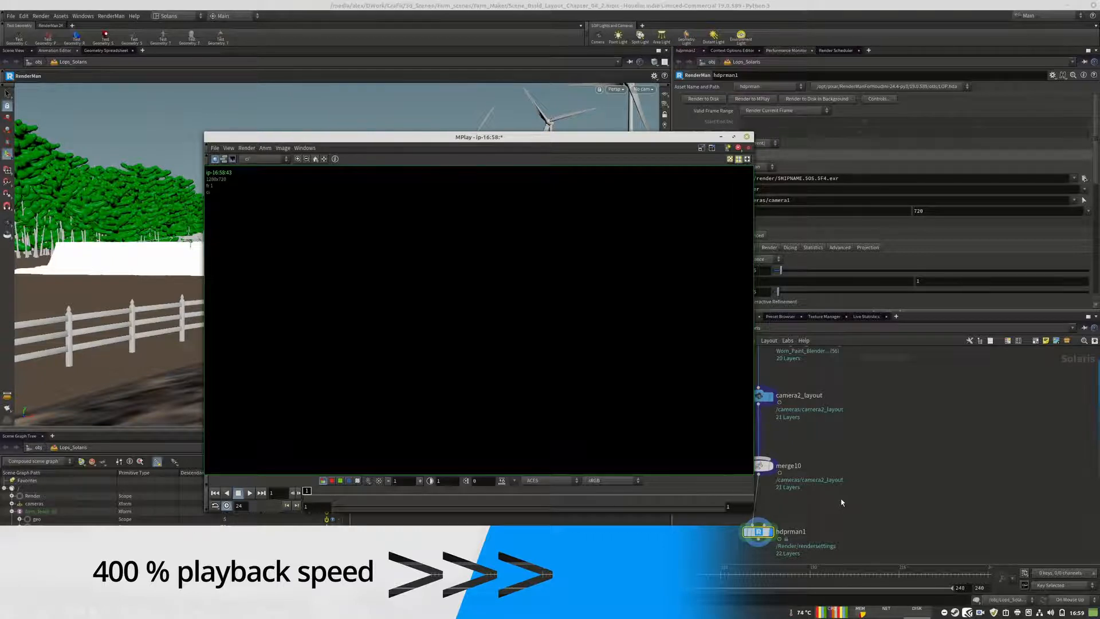
{"action": "left_click", "coordinate": [269, 163]}
{"action": "left_click", "coordinate": [268, 163]}
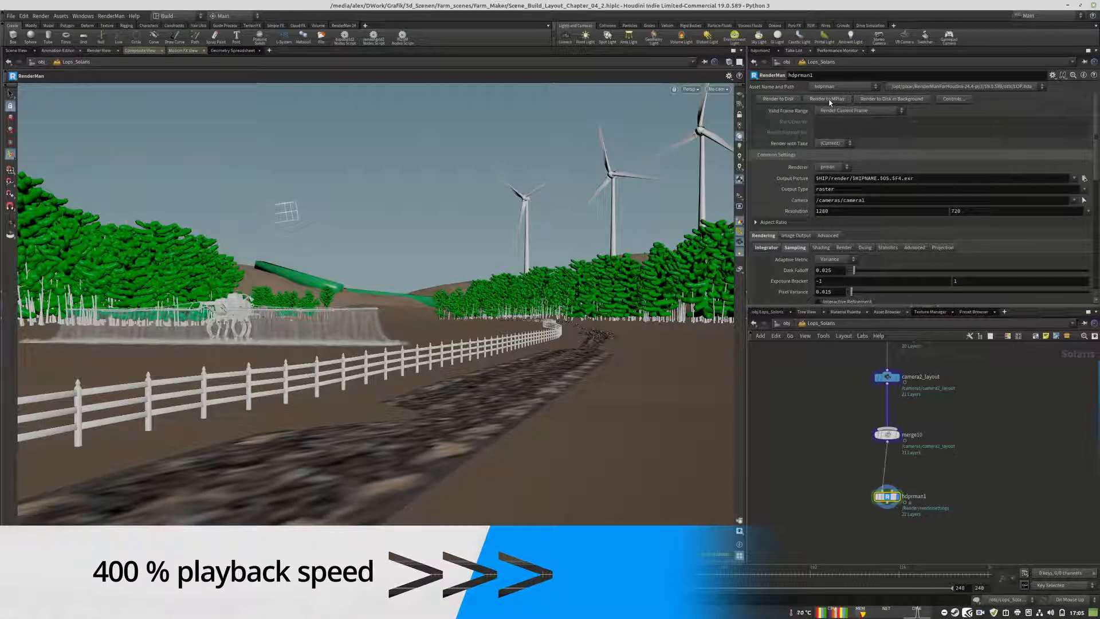
{"action": "left_click", "coordinate": [827, 99]}
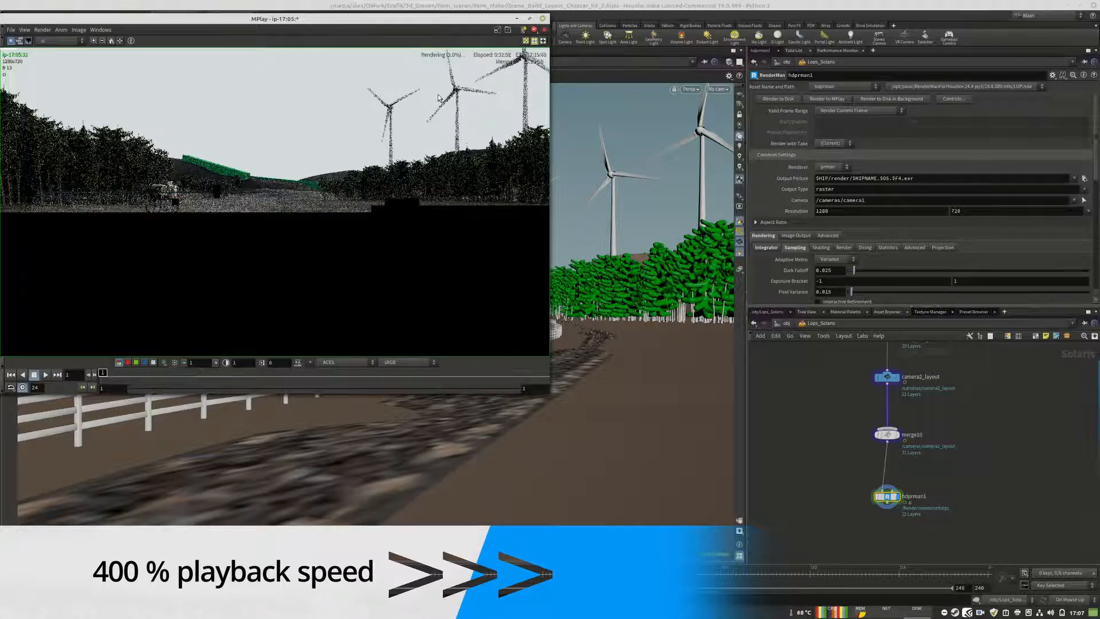
Step: Close the MPlay render window and save the three tree groups to disk again from usd_rop8, usd_rop9 and usd_rop10
{"action": "left_click", "coordinate": [542, 19]}
{"action": "scroll", "coordinate": [825, 512], "scroll_direction": "down", "scroll_amount": 7}
{"action": "scroll", "coordinate": [962, 497], "scroll_direction": "up", "scroll_amount": 7}
{"action": "middle_click_drag", "start_coordinate": [901, 396], "coordinate": [904, 514]}
{"action": "left_click", "coordinate": [827, 405]}
{"action": "scroll", "coordinate": [865, 558], "scroll_direction": "up", "scroll_amount": 1}
{"action": "middle_click_drag", "start_coordinate": [865, 558], "coordinate": [827, 480]}
{"action": "left_click", "coordinate": [780, 499]}
{"action": "left_click", "coordinate": [775, 99]}
{"action": "left_click", "coordinate": [1001, 498]}
{"action": "left_click", "coordinate": [775, 98]}
{"action": "scroll", "coordinate": [1002, 497], "scroll_direction": "down", "scroll_amount": 1}
{"action": "middle_click_drag", "start_coordinate": [1060, 497], "coordinate": [860, 469]}
{"action": "left_click", "coordinate": [958, 473]}
{"action": "left_click", "coordinate": [775, 99]}
Step: Select the reference nodes of the three tree groups and reload their referenced USD files
{"action": "scroll", "coordinate": [1073, 481], "scroll_direction": "down", "scroll_amount": 4}
{"action": "left_click_drag", "start_coordinate": [1056, 497], "coordinate": [842, 482]}
{"action": "left_click", "coordinate": [834, 284]}
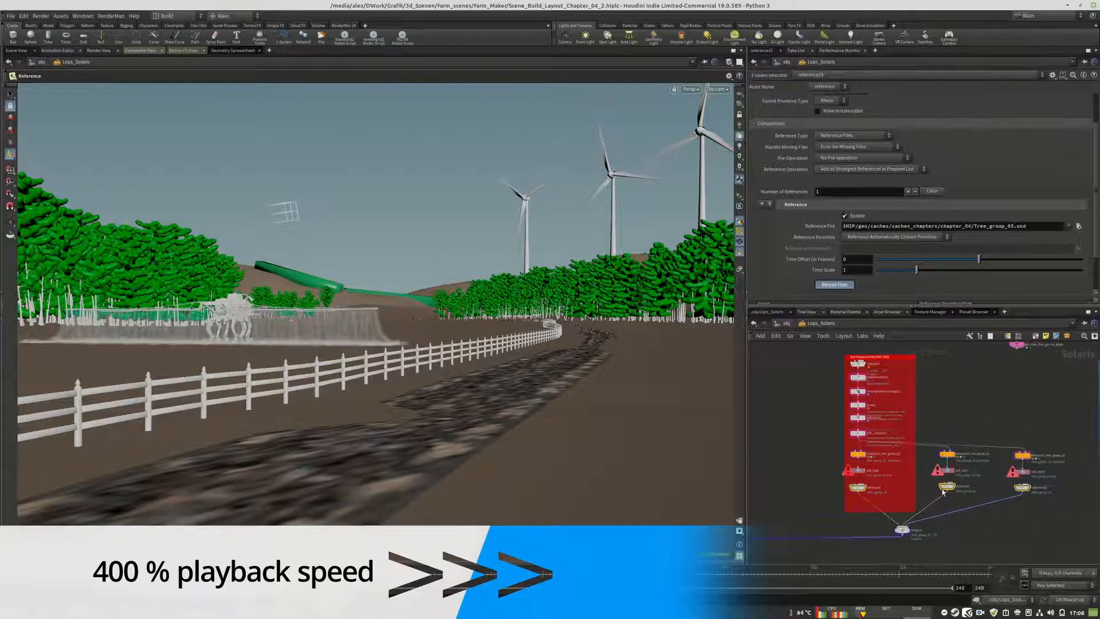
Step: Examine the tree variants at explorevariants2, rendergeometrysettings11, prune2 and collection2 by displaying each node of the tree placement tool in turn
{"action": "scroll", "coordinate": [1083, 409], "scroll_direction": "down", "scroll_amount": 5}
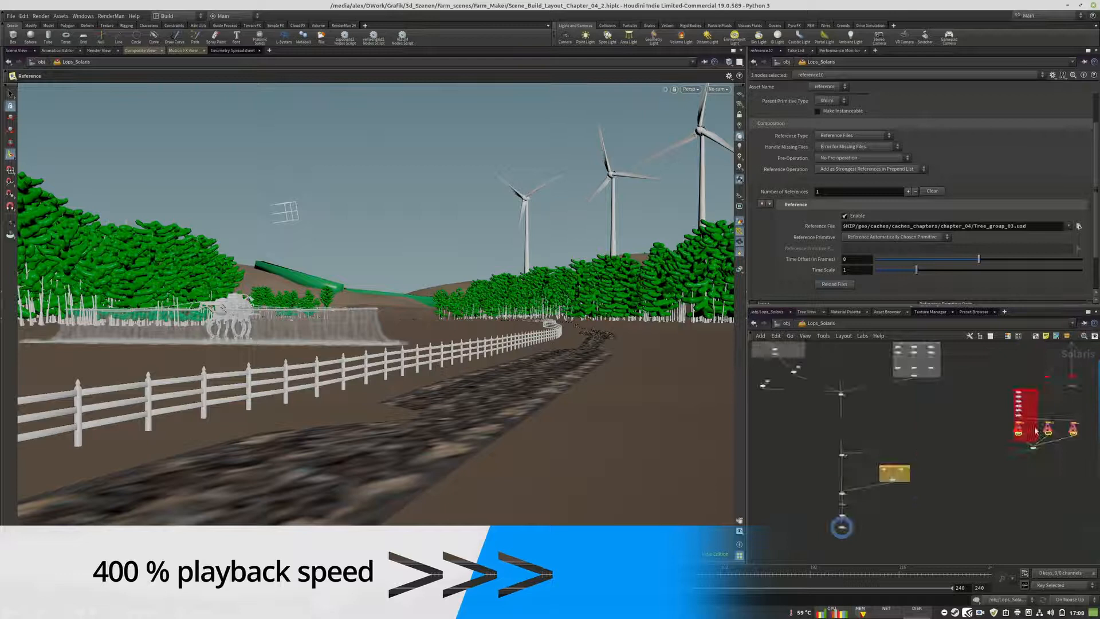
{"action": "scroll", "coordinate": [857, 516], "scroll_direction": "up", "scroll_amount": 6}
{"action": "scroll", "coordinate": [899, 506], "scroll_direction": "down", "scroll_amount": 5}
{"action": "scroll", "coordinate": [1083, 396], "scroll_direction": "up", "scroll_amount": 5}
{"action": "scroll", "coordinate": [945, 497], "scroll_direction": "down", "scroll_amount": 4}
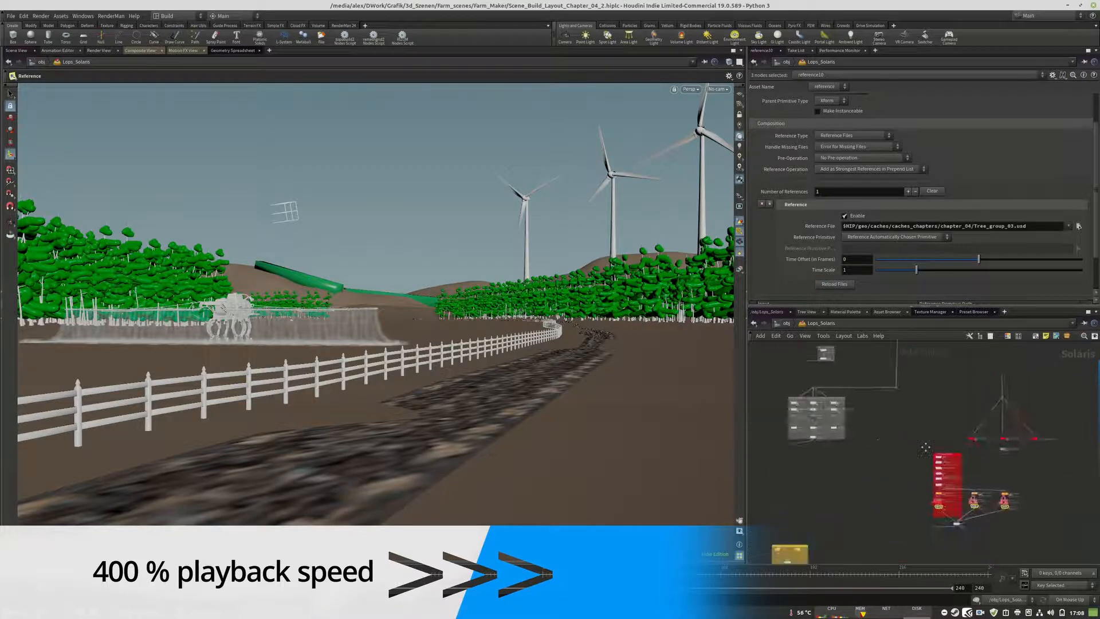
{"action": "scroll", "coordinate": [793, 403], "scroll_direction": "up", "scroll_amount": 4}
{"action": "left_click_drag", "start_coordinate": [1044, 435], "coordinate": [862, 404]}
{"action": "left_click", "coordinate": [992, 410]}
{"action": "scroll", "coordinate": [792, 404], "scroll_direction": "down", "scroll_amount": 5}
{"action": "scroll", "coordinate": [942, 464], "scroll_direction": "up", "scroll_amount": 6}
{"action": "left_click", "coordinate": [888, 382]}
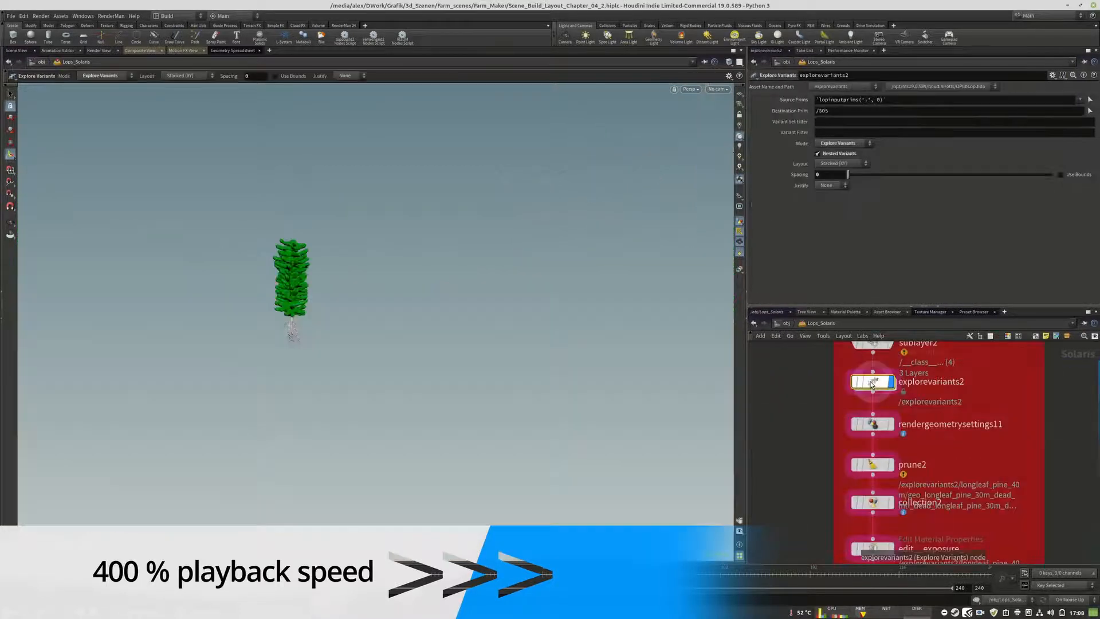
{"action": "left_click", "coordinate": [886, 424]}
{"action": "left_click", "coordinate": [888, 464]}
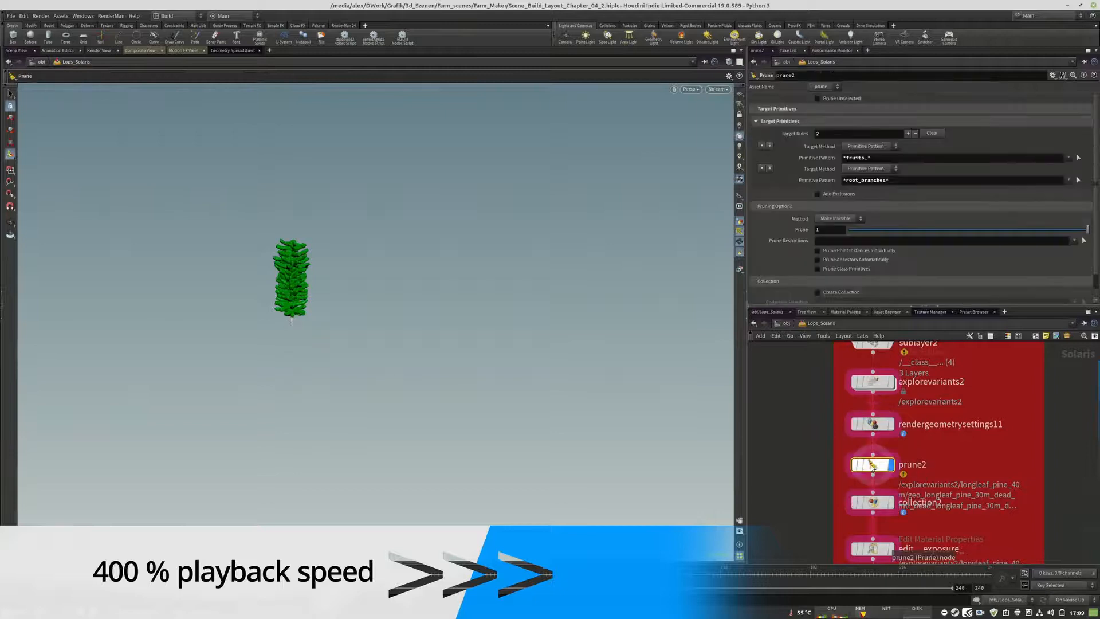
{"action": "left_click", "coordinate": [888, 502]}
{"action": "scroll", "coordinate": [891, 435], "scroll_direction": "down", "scroll_amount": 3}
{"action": "scroll", "coordinate": [886, 388], "scroll_direction": "up", "scroll_amount": 2}
Step: Try explorevariants2 with Nested Variants switched off, and inspect the Tree_group_03.usd reference in the viewport
{"action": "left_click", "coordinate": [881, 413]}
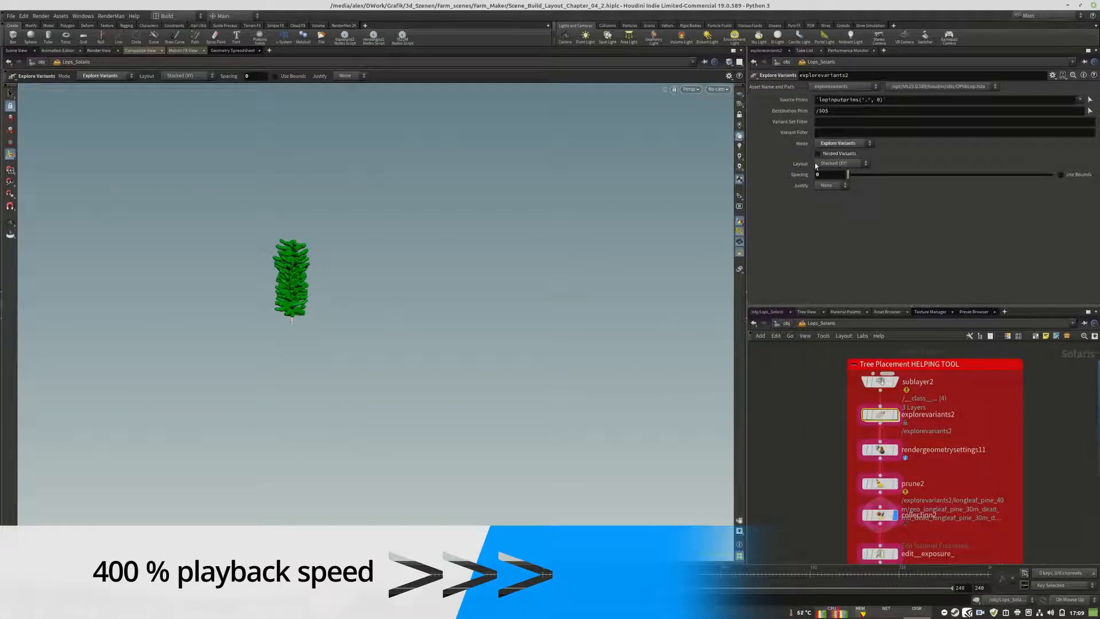
{"action": "scroll", "coordinate": [885, 547], "scroll_direction": "up", "scroll_amount": 1}
{"action": "left_click", "coordinate": [852, 499]}
{"action": "middle_click_drag", "start_coordinate": [885, 547], "coordinate": [1008, 458]}
{"action": "left_click", "coordinate": [865, 422]}
{"action": "left_click", "coordinate": [865, 484]}
{"action": "left_click", "coordinate": [843, 486]}
{"action": "scroll", "coordinate": [841, 453], "scroll_direction": "down", "scroll_amount": 6}
{"action": "scroll", "coordinate": [918, 507], "scroll_direction": "up", "scroll_amount": 5}
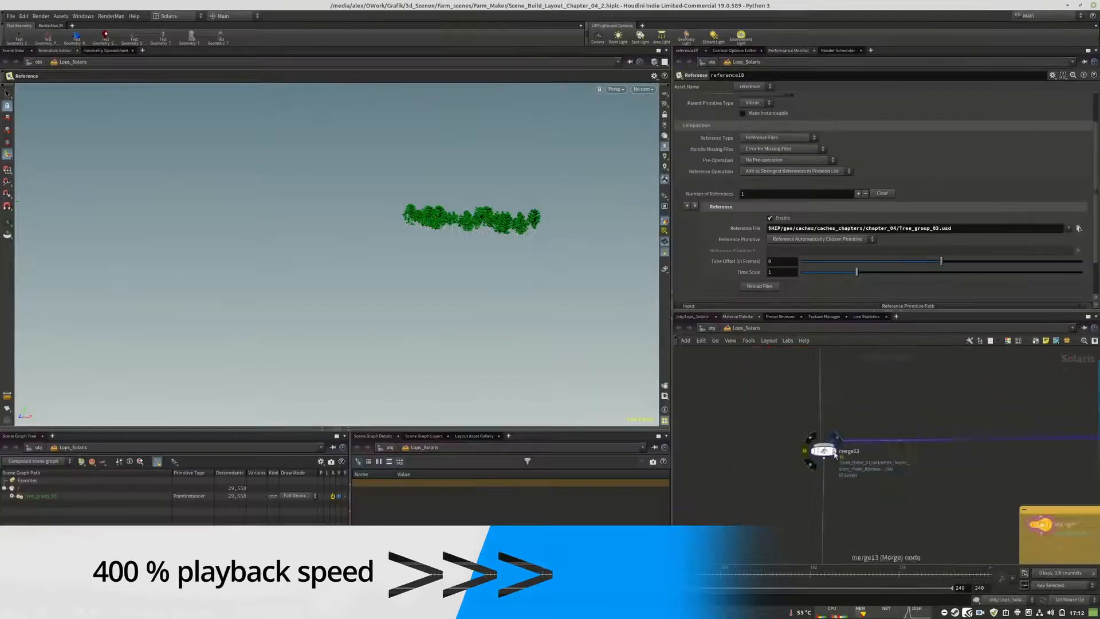
Step: Select the hdprman1 render node at the end of the network and display its output
{"action": "left_click", "coordinate": [823, 451]}
{"action": "scroll", "coordinate": [890, 389], "scroll_direction": "down", "scroll_amount": 5}
{"action": "scroll", "coordinate": [861, 534], "scroll_direction": "up", "scroll_amount": 5}
{"action": "left_click", "coordinate": [855, 547]}
{"action": "left_click", "coordinate": [867, 547]}
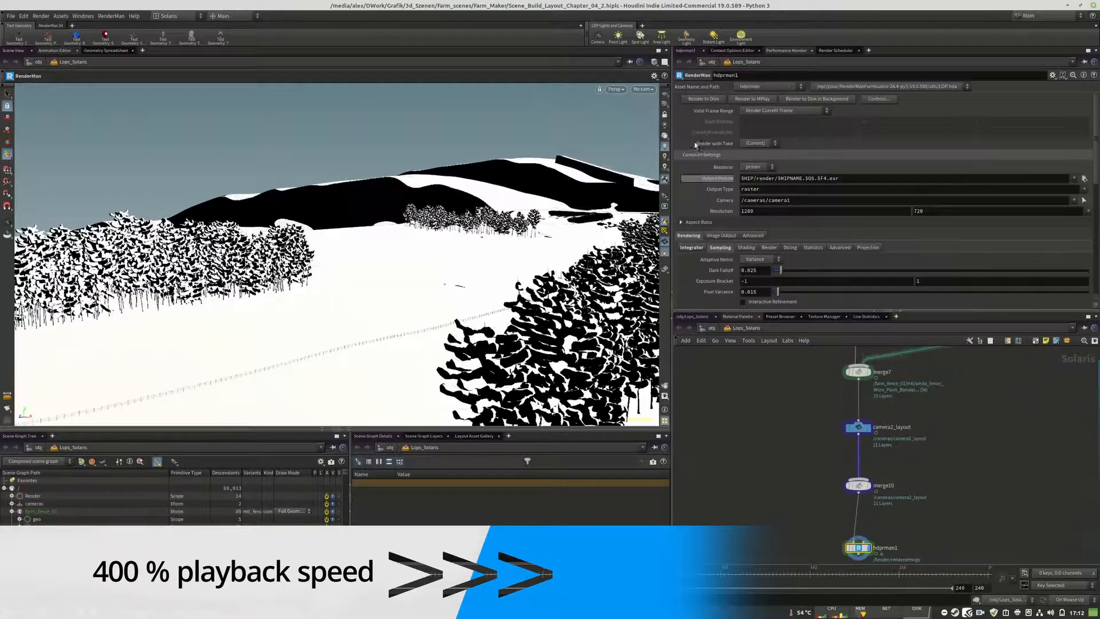
Step: Change the viewport's lighting mode and look through the camera2_layout camera
{"action": "left_click", "coordinate": [664, 136]}
{"action": "left_click", "coordinate": [643, 88]}
{"action": "left_click", "coordinate": [627, 123]}
Step: Save the scene under the new file name Scene_Build_Layout_Chapter_04_3.hiplc
{"action": "left_click", "coordinate": [10, 16]}
{"action": "left_click", "coordinate": [21, 61]}
{"action": "left_click", "coordinate": [172, 200]}
{"action": "key", "text": "BackSpace"}
{"action": "type", "text": "3"}
{"action": "key", "text": "Return"}
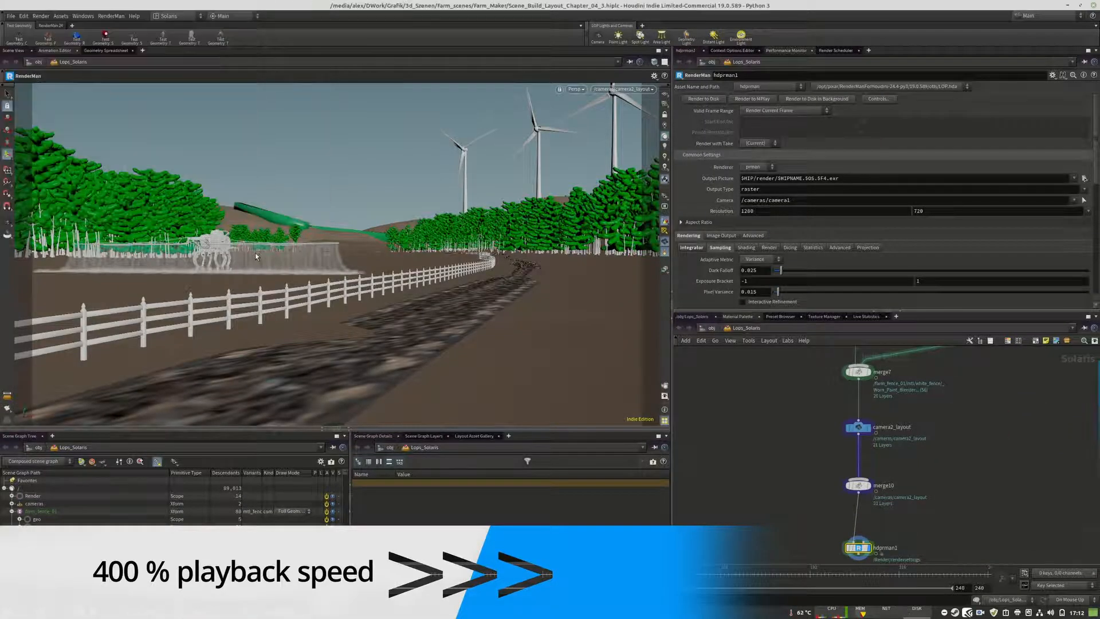
Step: Render the current frame from the hdprman1 node to MPlay through the RenderMan renderer
{"action": "left_click", "coordinate": [578, 90]}
{"action": "left_click", "coordinate": [764, 99]}
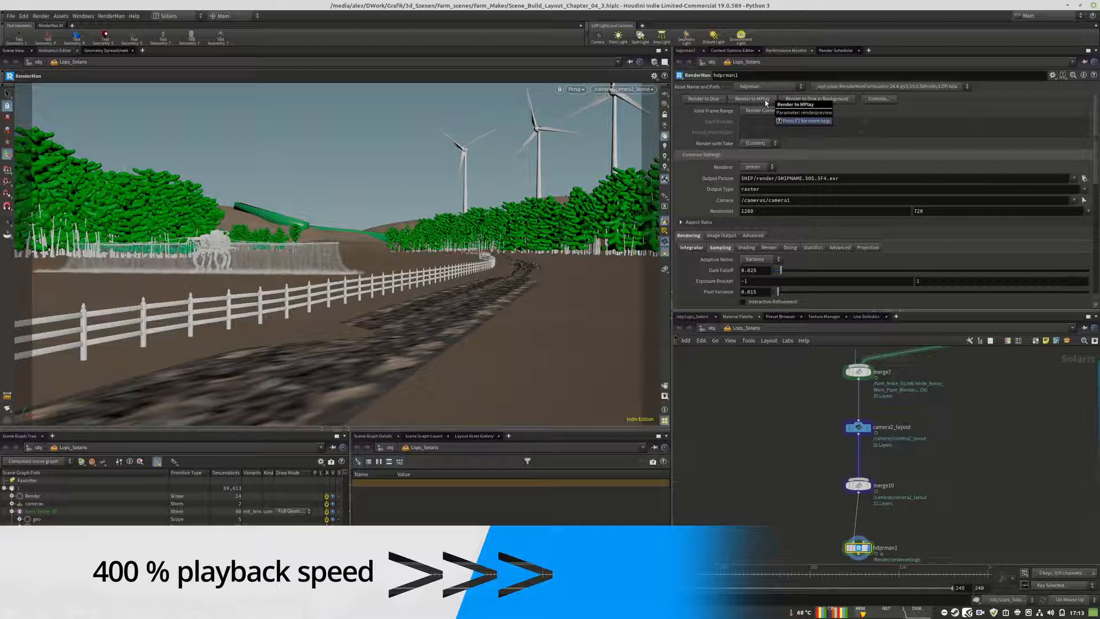
{"action": "left_click", "coordinate": [764, 100]}
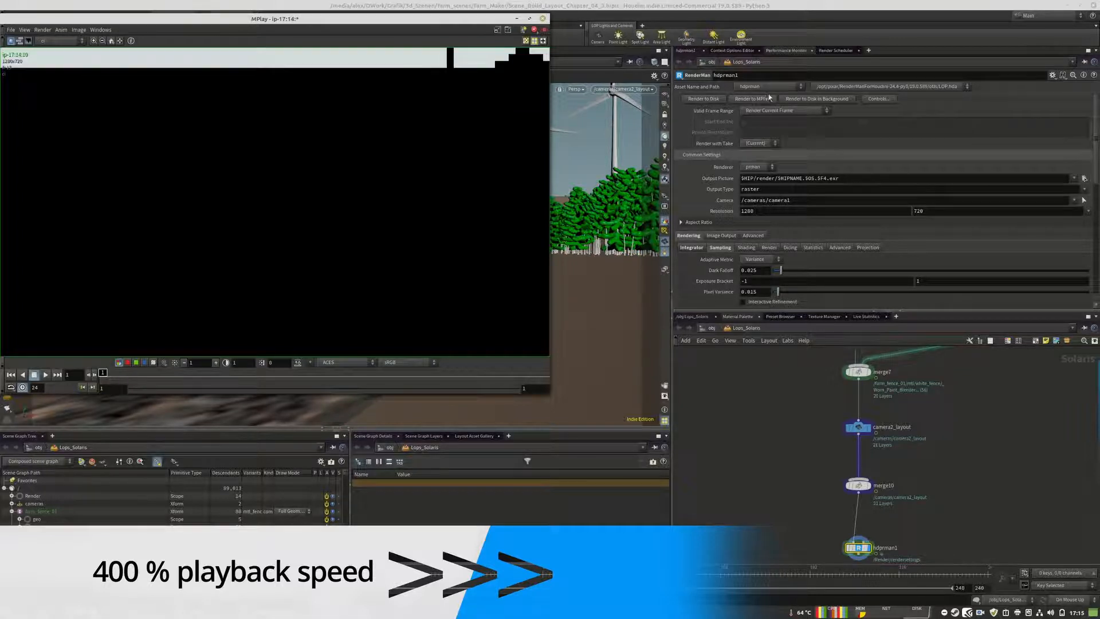
Step: Open the explorevariants2 parameters in the Tree Placement HELPING TOOL and reposition the MPlay window to watch the render
{"action": "scroll", "coordinate": [802, 446], "scroll_direction": "down", "scroll_amount": 4}
{"action": "scroll", "coordinate": [786, 476], "scroll_direction": "up", "scroll_amount": 4}
{"action": "left_click", "coordinate": [747, 408]}
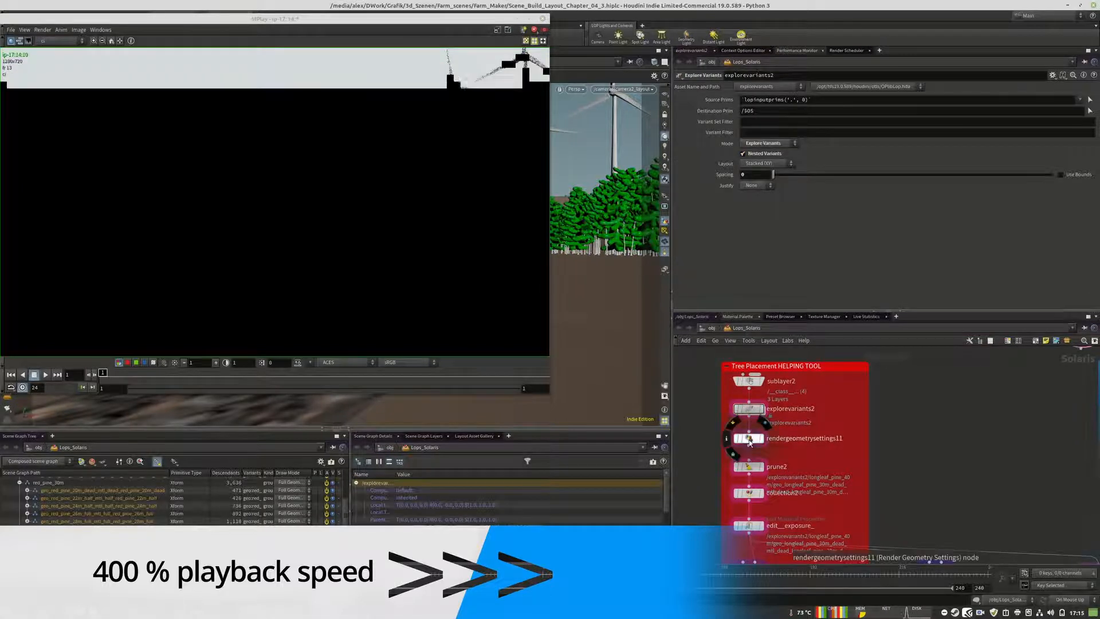
{"action": "left_click_drag", "start_coordinate": [378, 22], "coordinate": [510, 84]}
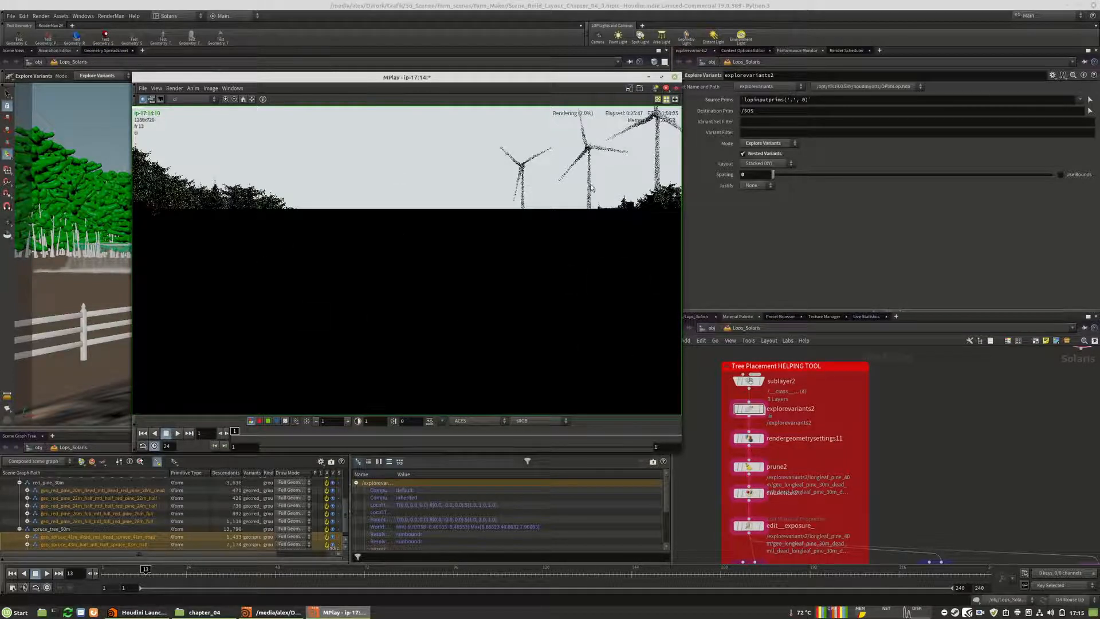
{"action": "left_click_drag", "start_coordinate": [224, 78], "coordinate": [212, 105]}
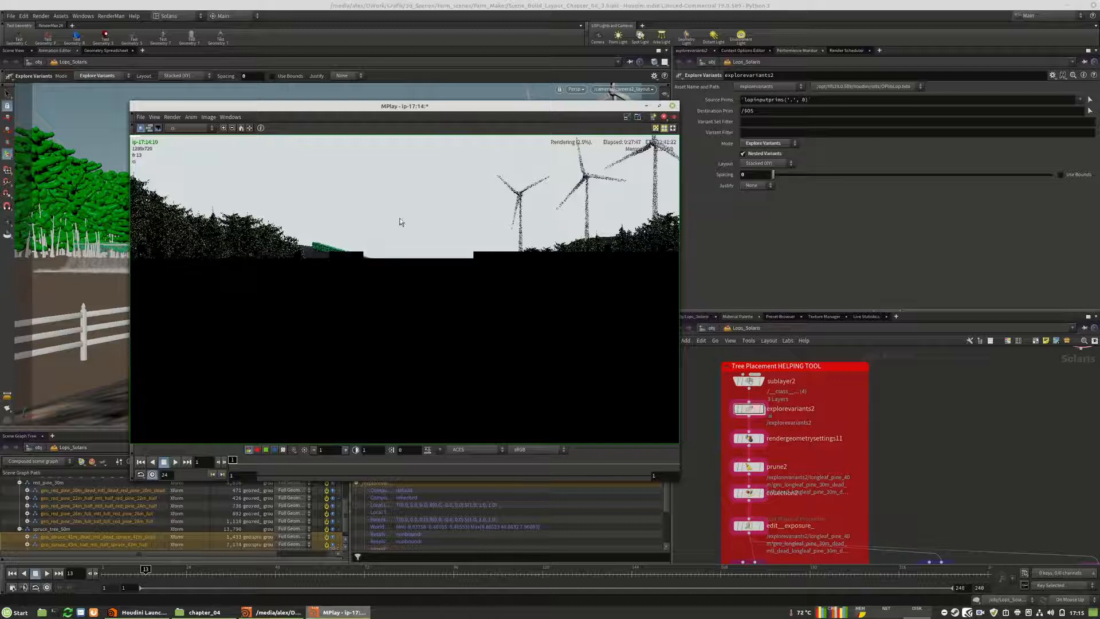
{"action": "left_click_drag", "start_coordinate": [399, 109], "coordinate": [318, 131]}
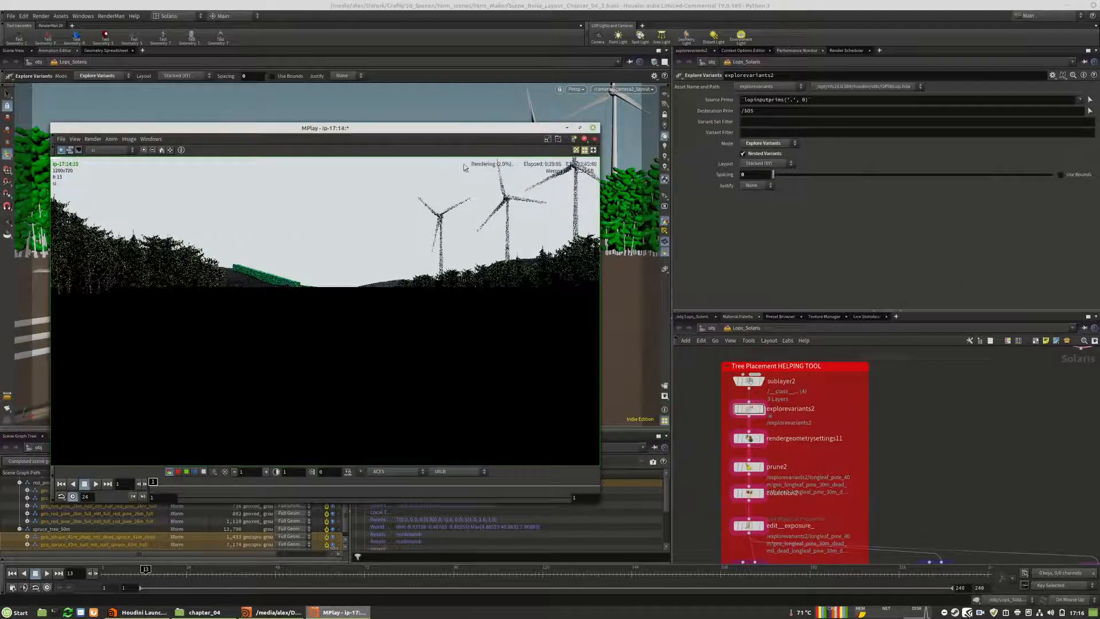
Step: Enable Geometry and Transform Time Samples, both at 1, in the RenderMan motion blur settings of the middle windmill's rendergeometrysettings13
{"action": "scroll", "coordinate": [977, 520], "scroll_direction": "down", "scroll_amount": 6}
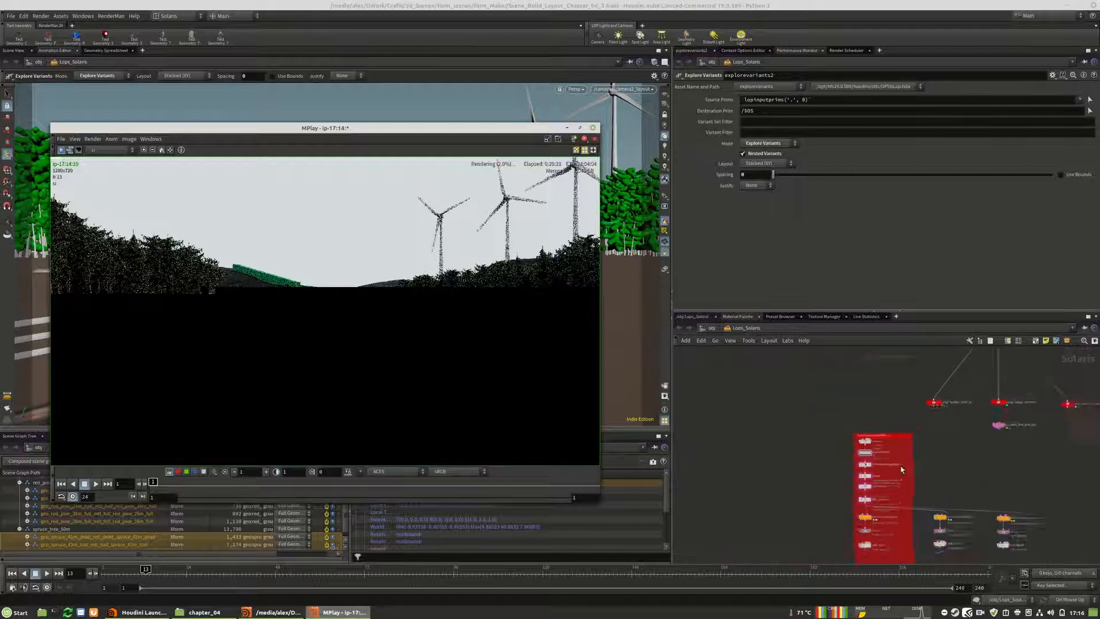
{"action": "scroll", "coordinate": [879, 432], "scroll_direction": "up", "scroll_amount": 8}
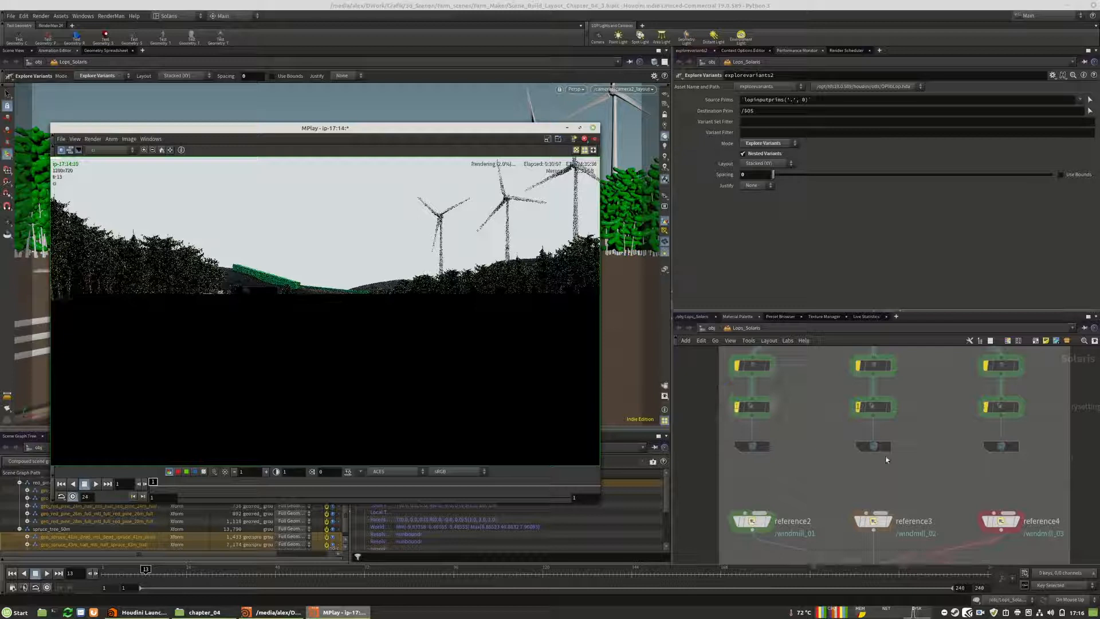
{"action": "middle_click_drag", "start_coordinate": [886, 459], "coordinate": [876, 485]}
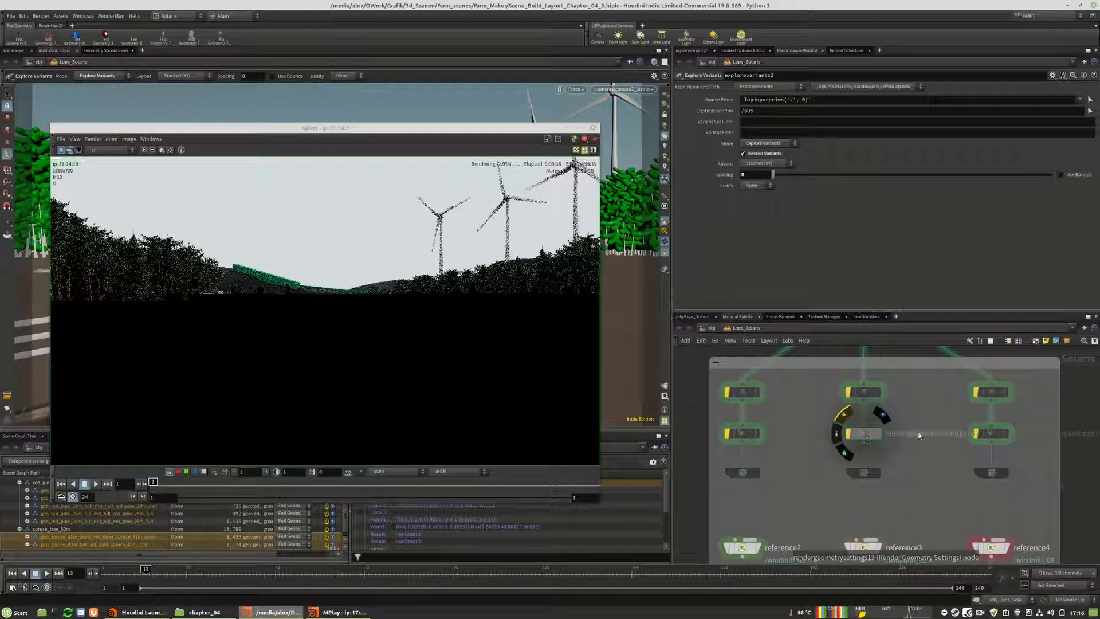
{"action": "left_click", "coordinate": [866, 437]}
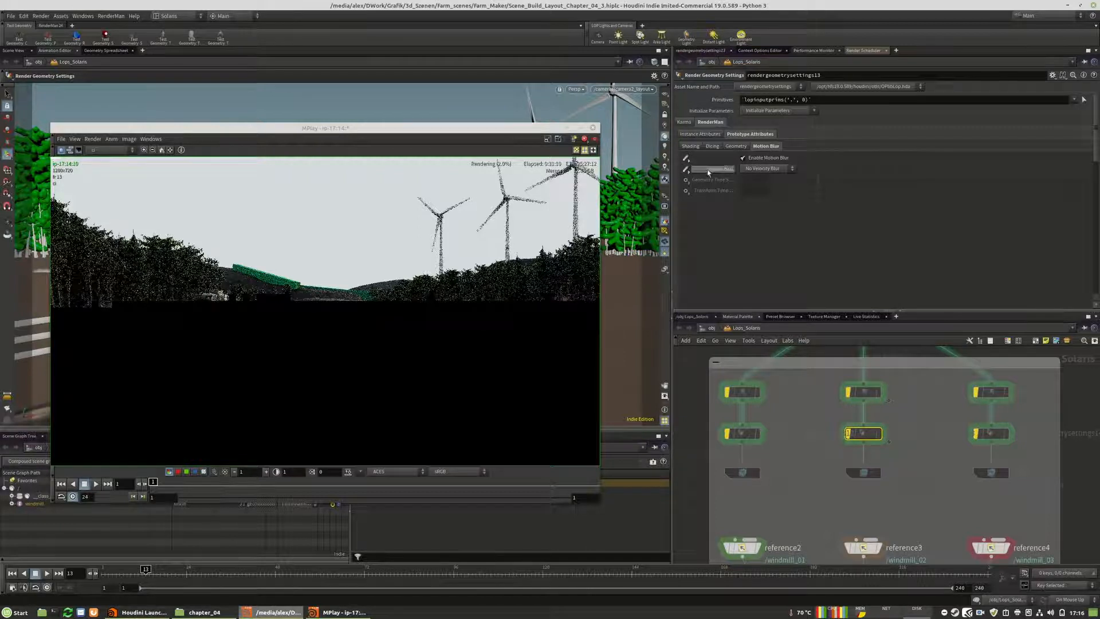
{"action": "left_click", "coordinate": [685, 179]}
{"action": "left_click", "coordinate": [706, 189]}
{"action": "left_click", "coordinate": [685, 191]}
{"action": "left_click", "coordinate": [707, 194]}
{"action": "left_click", "coordinate": [791, 187]}
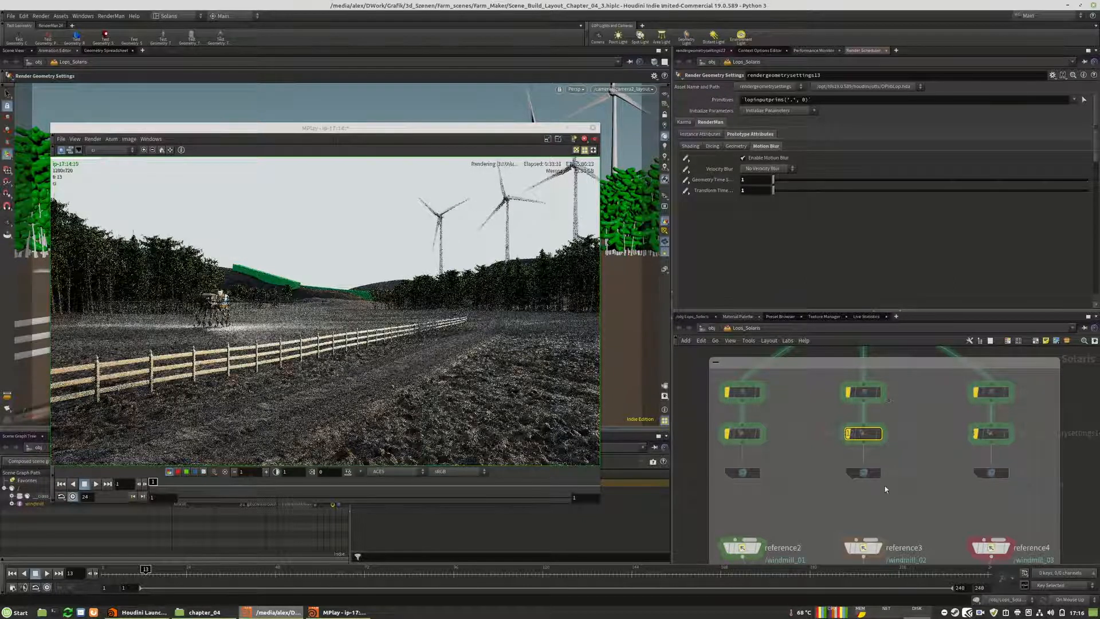
Step: Examine the node network from the windmill group to the forest placeholder nodes and the Tree Placement HELPING TOOL
{"action": "scroll", "coordinate": [852, 493], "scroll_direction": "down", "scroll_amount": 3}
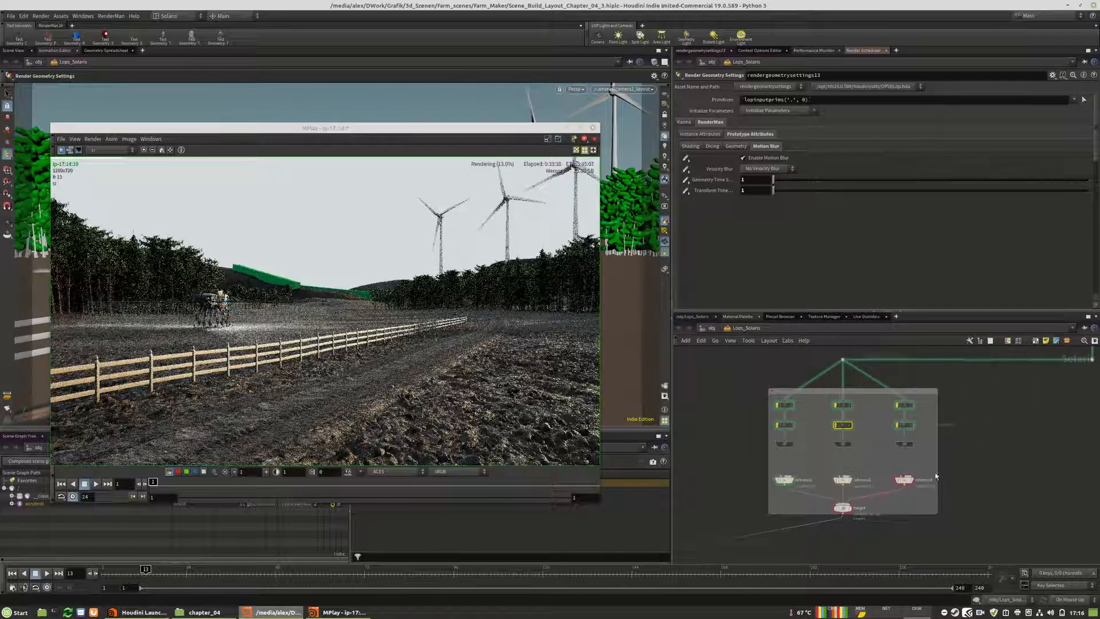
{"action": "scroll", "coordinate": [984, 450], "scroll_direction": "down", "scroll_amount": 4}
{"action": "scroll", "coordinate": [984, 450], "scroll_direction": "down", "scroll_amount": 3}
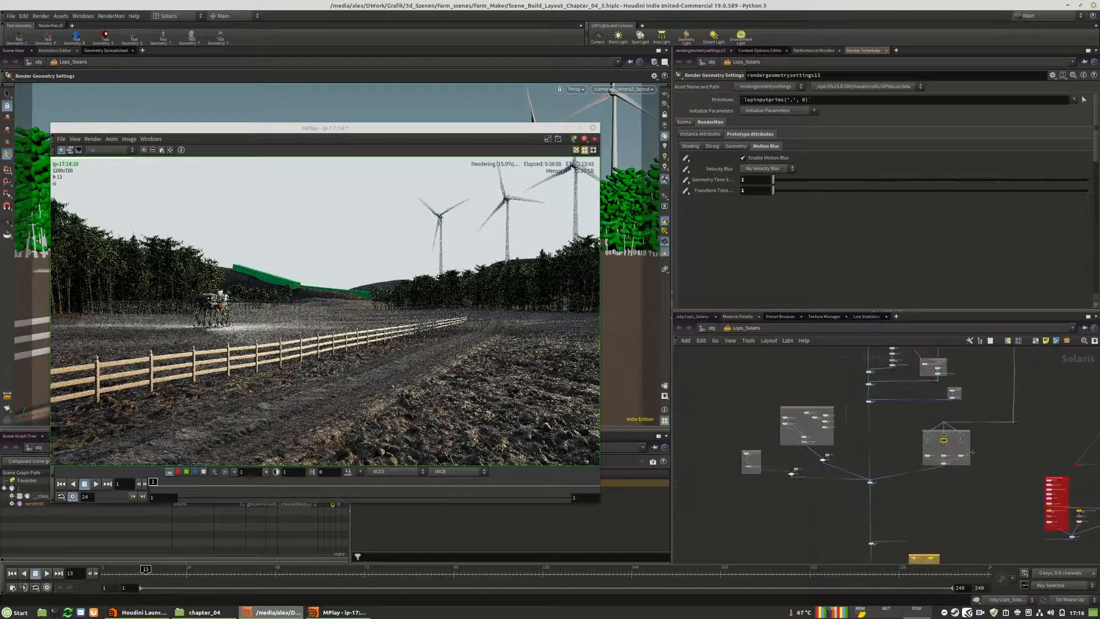
{"action": "middle_click_drag", "start_coordinate": [985, 493], "coordinate": [817, 452]}
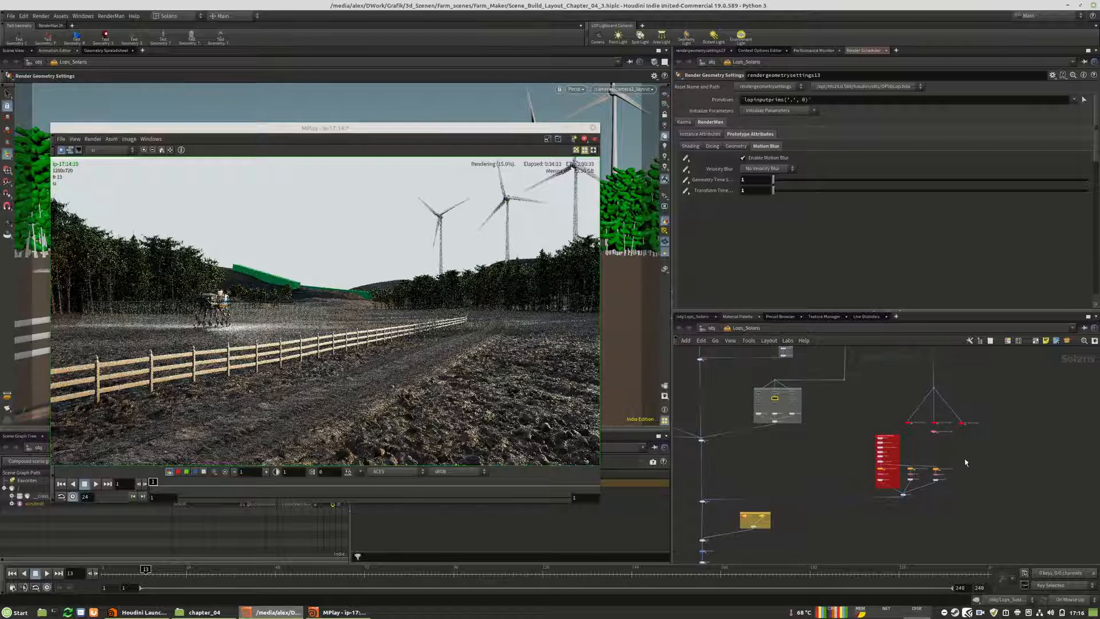
{"action": "scroll", "coordinate": [915, 462], "scroll_direction": "up", "scroll_amount": 2}
{"action": "scroll", "coordinate": [818, 393], "scroll_direction": "up", "scroll_amount": 3}
{"action": "scroll", "coordinate": [818, 394], "scroll_direction": "up", "scroll_amount": 1}
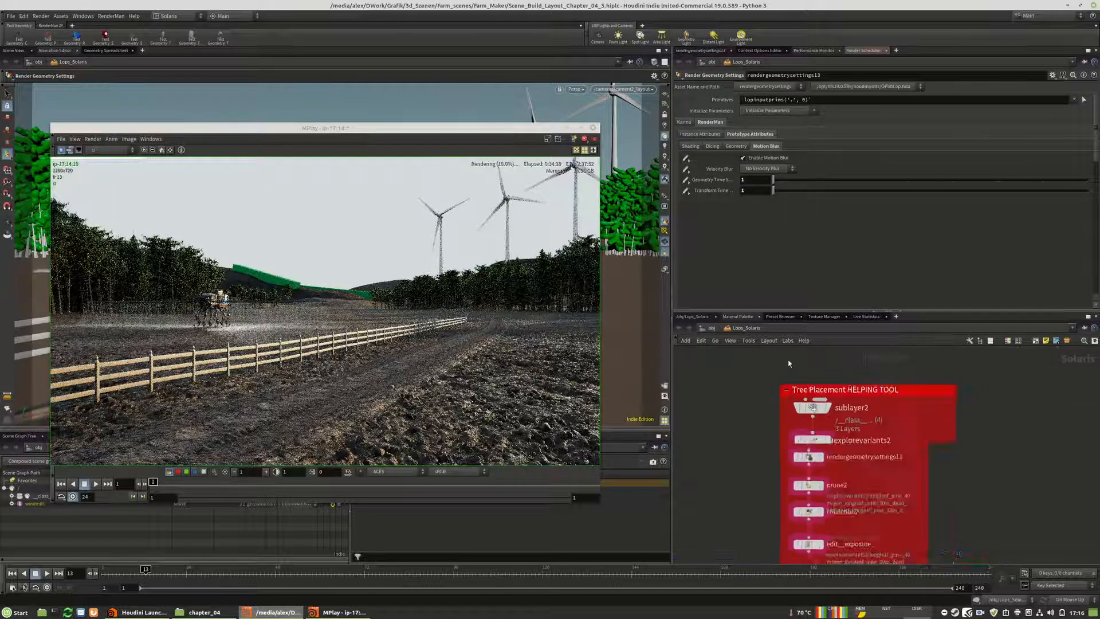
{"action": "scroll", "coordinate": [788, 363], "scroll_direction": "down", "scroll_amount": 3}
{"action": "scroll", "coordinate": [800, 411], "scroll_direction": "down", "scroll_amount": 2}
{"action": "middle_click_drag", "start_coordinate": [1012, 356], "coordinate": [965, 424]}
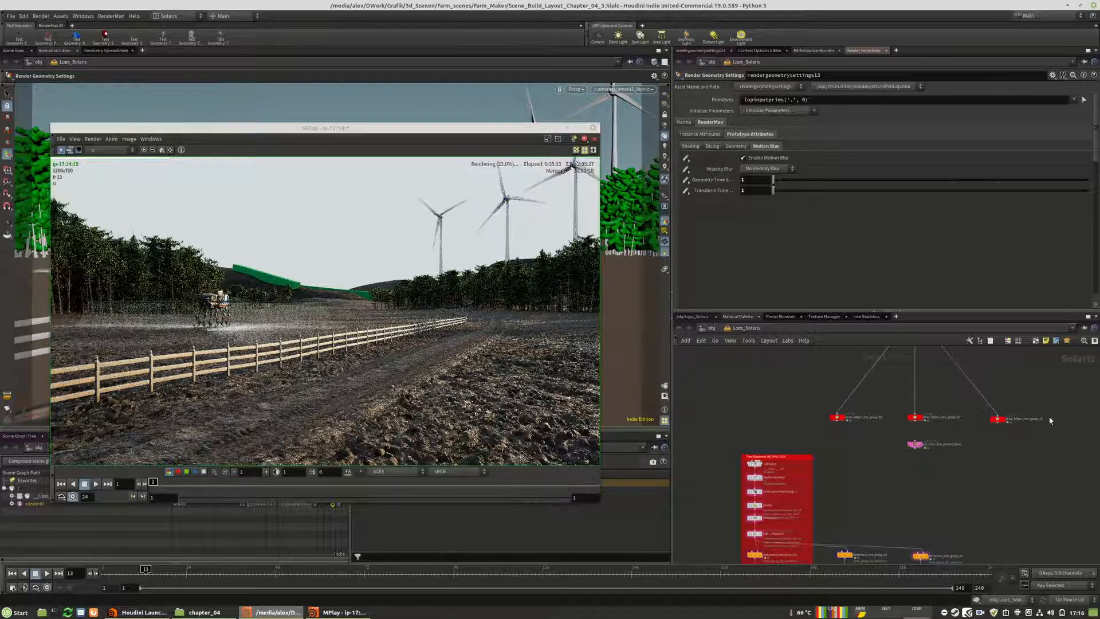
{"action": "middle_click_drag", "start_coordinate": [852, 455], "coordinate": [916, 402]}
{"action": "scroll", "coordinate": [850, 404], "scroll_direction": "up", "scroll_amount": 3}
{"action": "scroll", "coordinate": [899, 402], "scroll_direction": "up", "scroll_amount": 2}
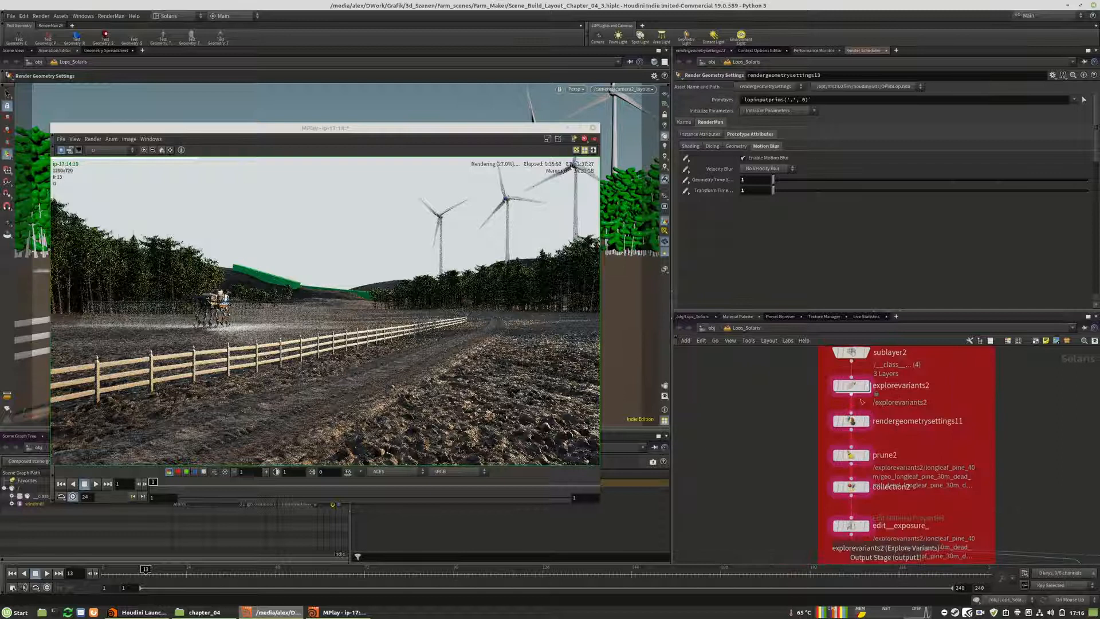
{"action": "scroll", "coordinate": [809, 378], "scroll_direction": "down", "scroll_amount": 3}
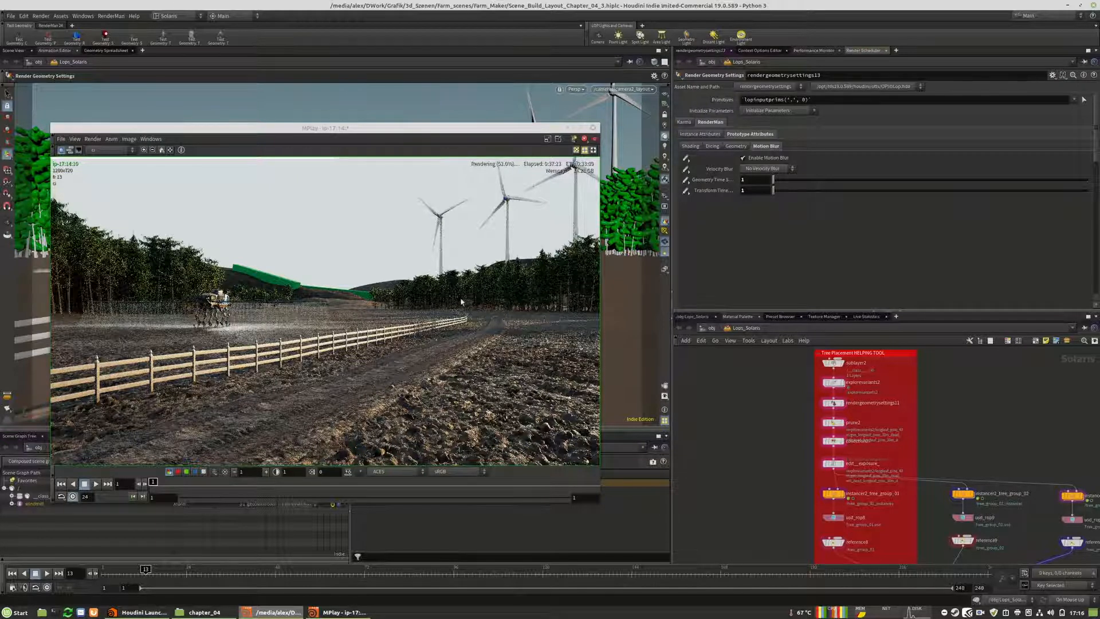
{"action": "scroll", "coordinate": [847, 375], "scroll_direction": "up", "scroll_amount": 5}
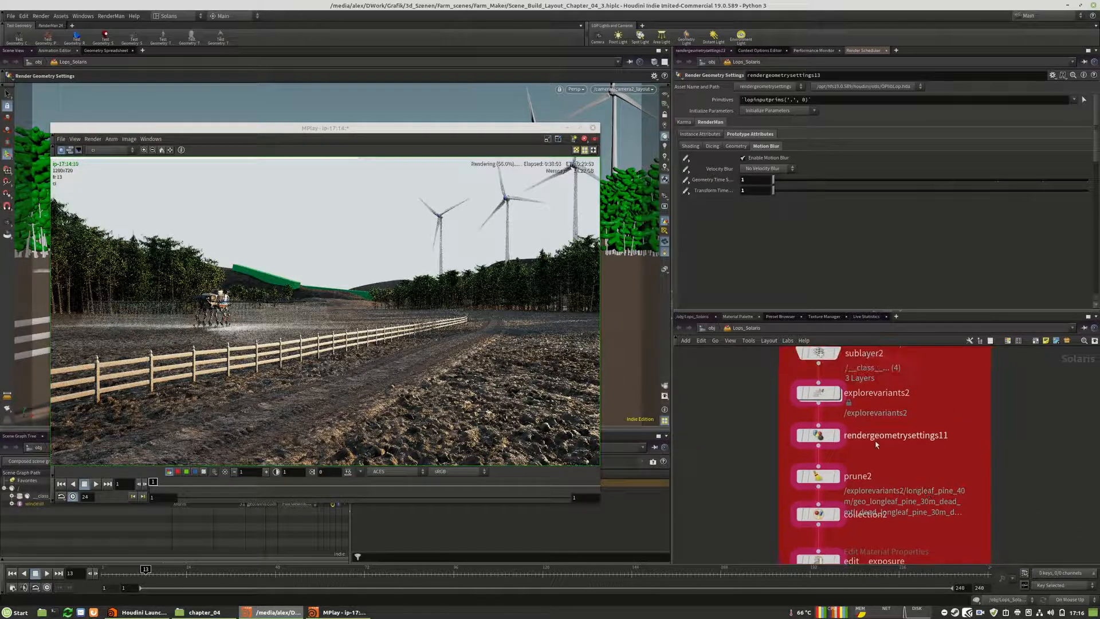
Step: Review the explorevariants2 parameters and the trees_collection primitives listed in collection2
{"action": "mouse_move", "coordinate": [901, 394]}
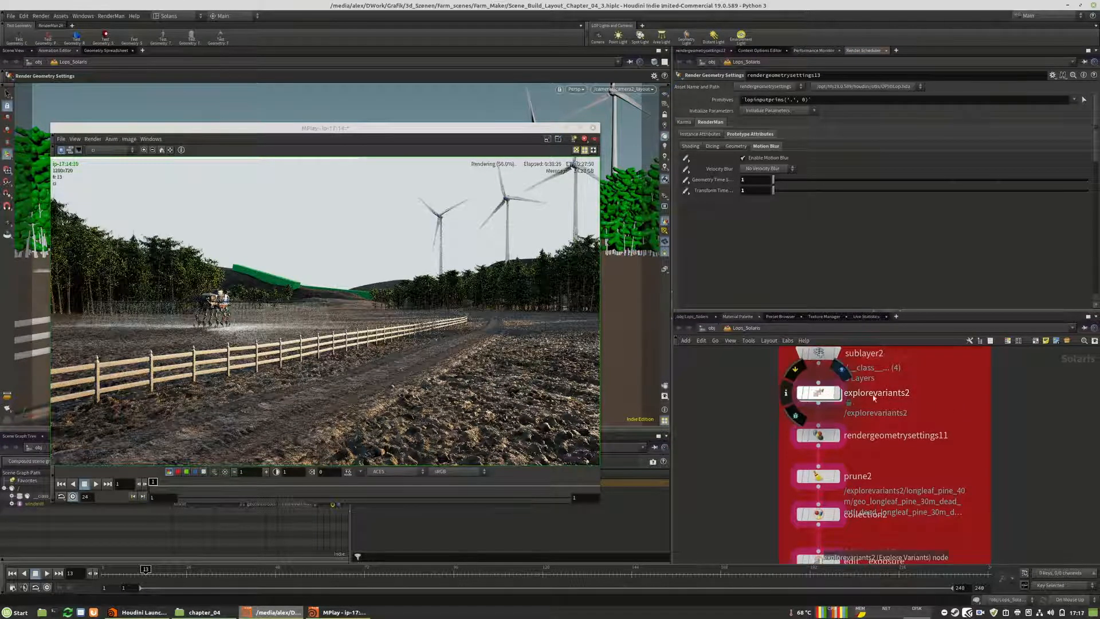
{"action": "left_click", "coordinate": [836, 395]}
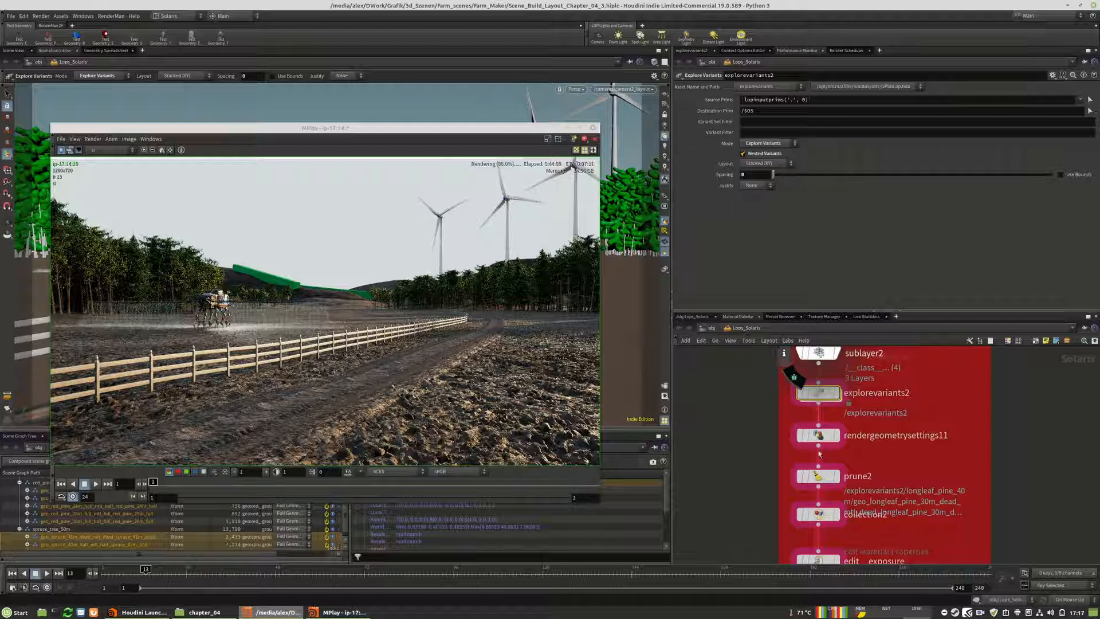
{"action": "middle_click_drag", "start_coordinate": [831, 514], "coordinate": [821, 433]}
{"action": "mouse_move", "coordinate": [820, 433]}
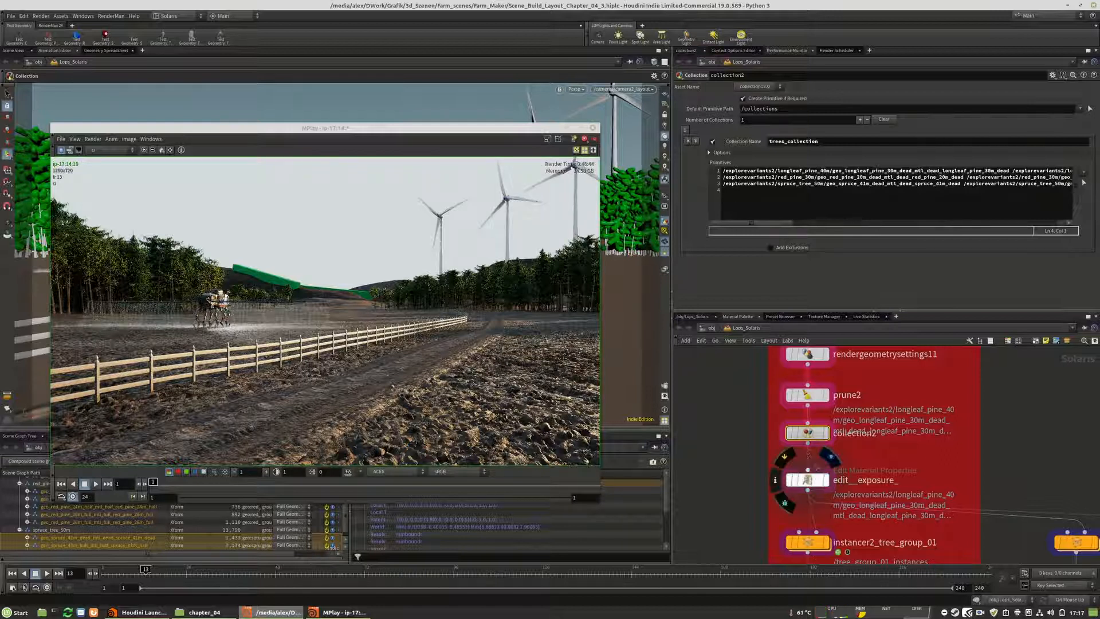
Step: Examine the three tree group instancers with their USD ROPs and references, and view the finished render in MPlay
{"action": "scroll", "coordinate": [762, 420], "scroll_direction": "down", "scroll_amount": 3}
{"action": "scroll", "coordinate": [762, 419], "scroll_direction": "up", "scroll_amount": 3}
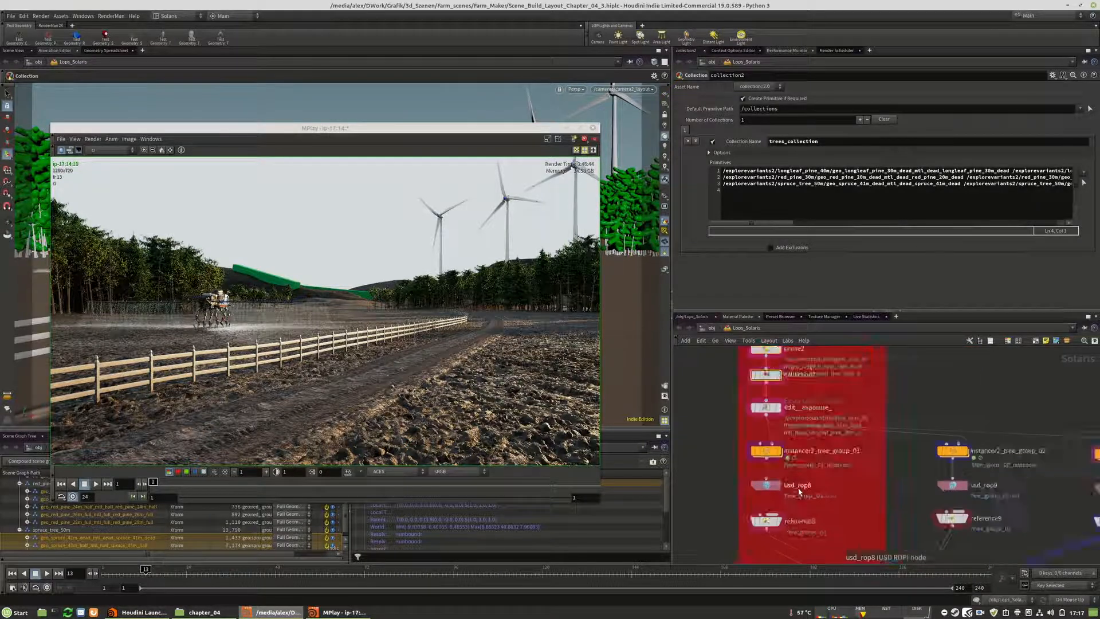
{"action": "scroll", "coordinate": [711, 451], "scroll_direction": "down", "scroll_amount": 1}
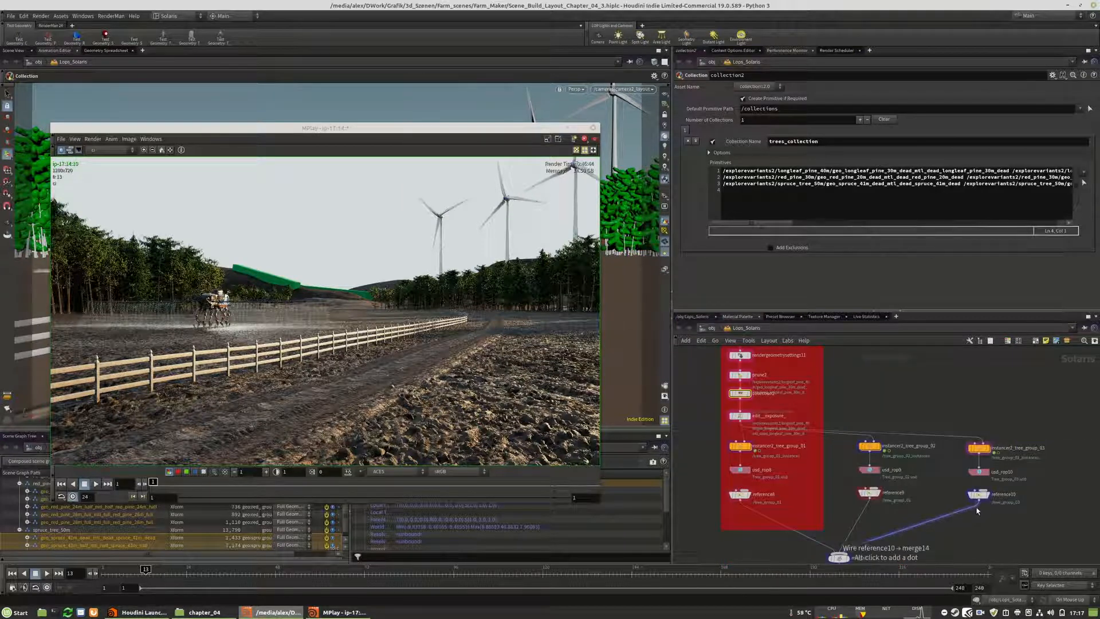
{"action": "scroll", "coordinate": [720, 416], "scroll_direction": "up", "scroll_amount": 3}
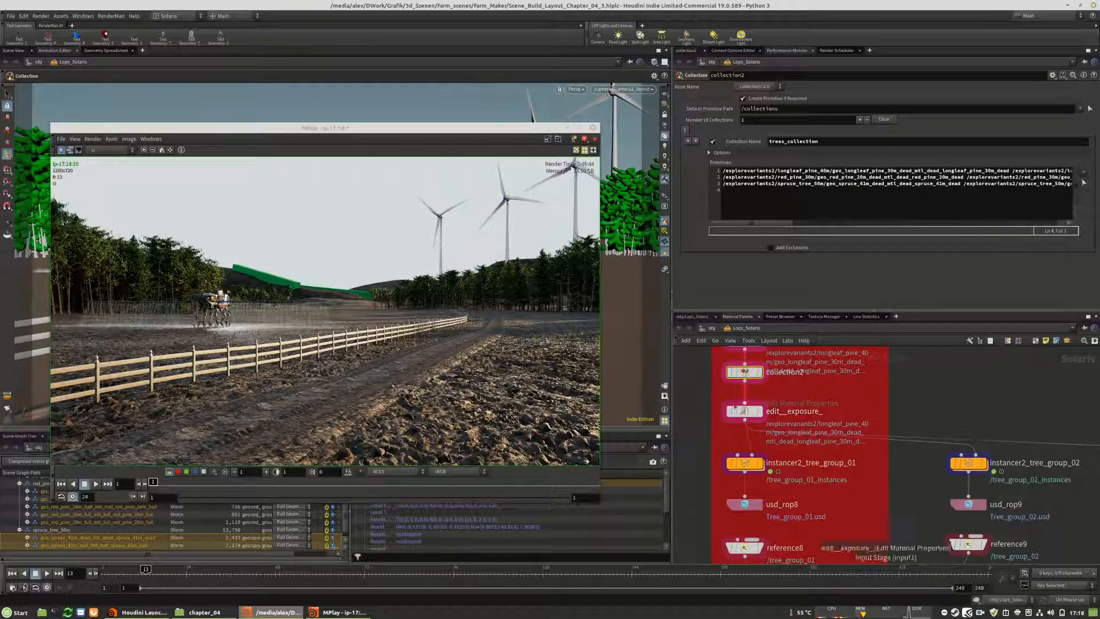
{"action": "scroll", "coordinate": [752, 404], "scroll_direction": "down", "scroll_amount": 2}
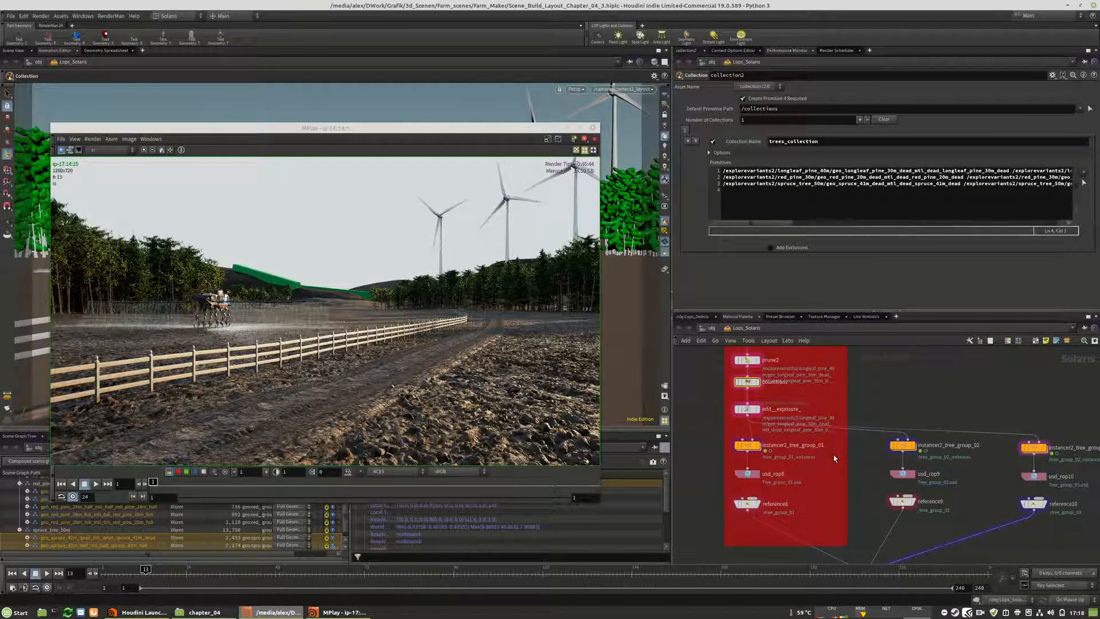
{"action": "scroll", "coordinate": [790, 475], "scroll_direction": "down", "scroll_amount": 2}
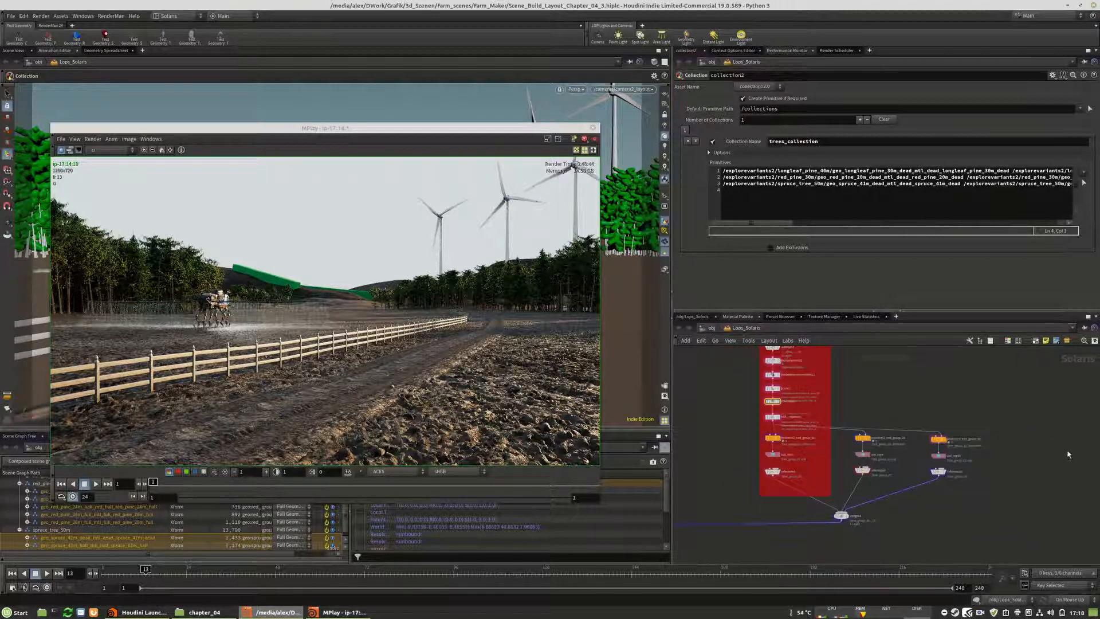
{"action": "scroll", "coordinate": [1068, 444], "scroll_direction": "down", "scroll_amount": 4}
{"action": "scroll", "coordinate": [824, 504], "scroll_direction": "up", "scroll_amount": 3}
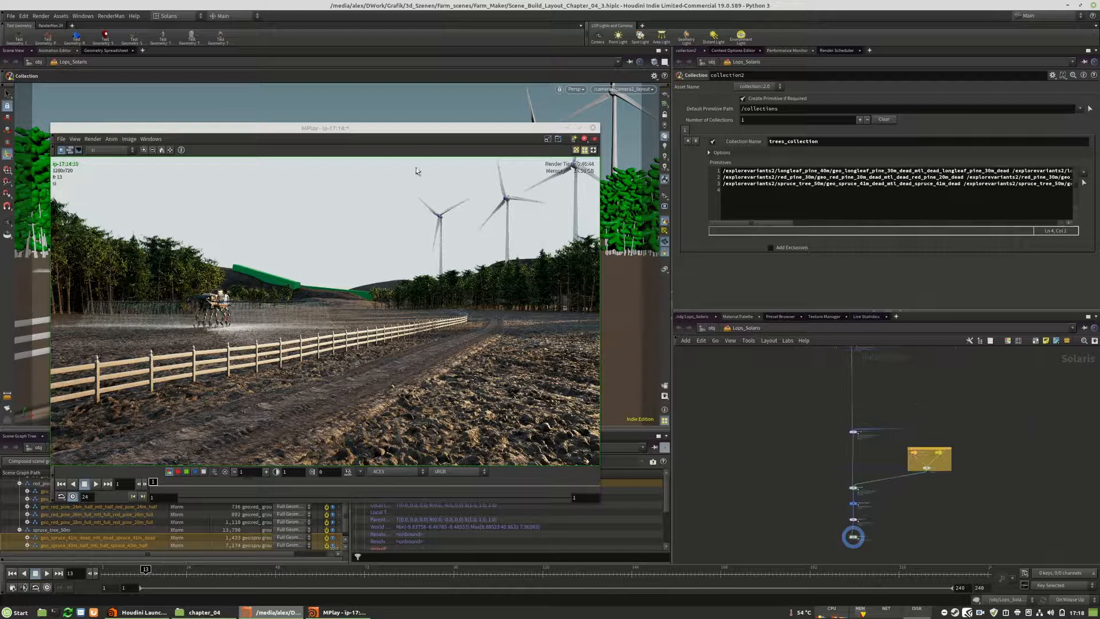
{"action": "left_click_drag", "start_coordinate": [455, 128], "coordinate": [473, 95]}
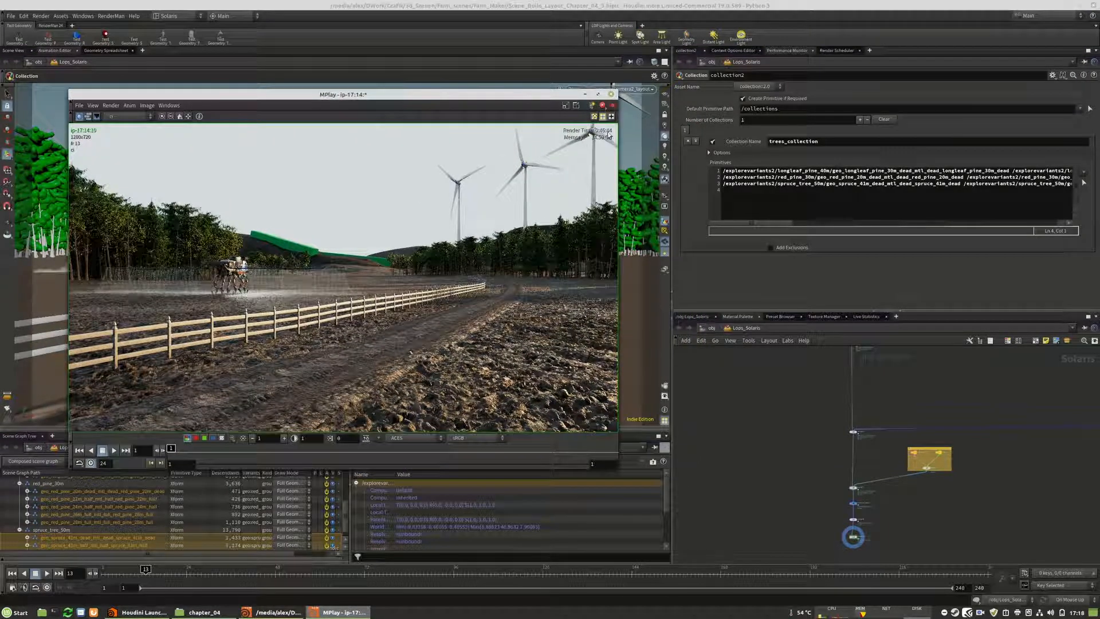